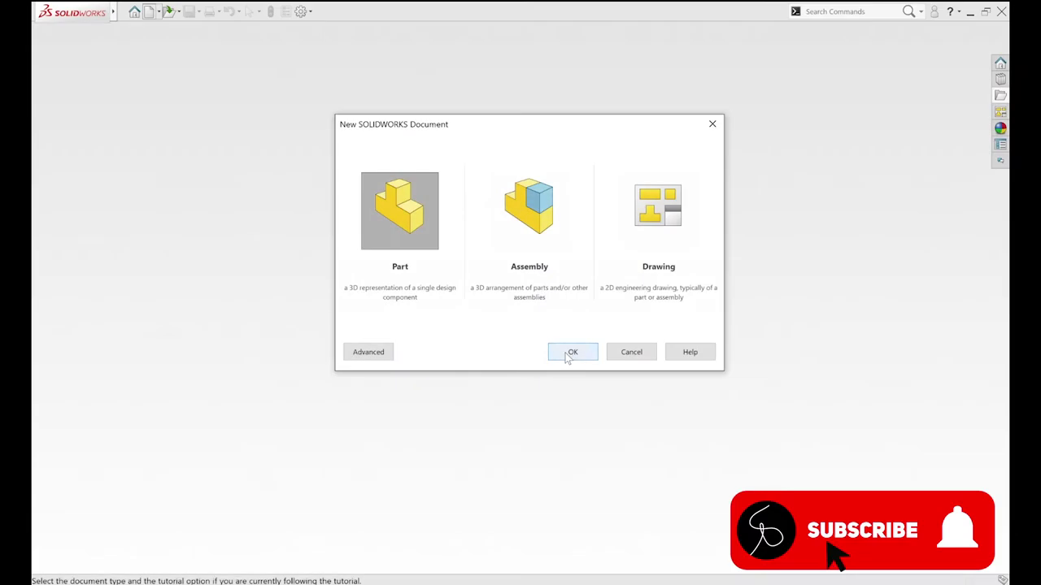
Create a new blank part document, Part3
click(568, 356)
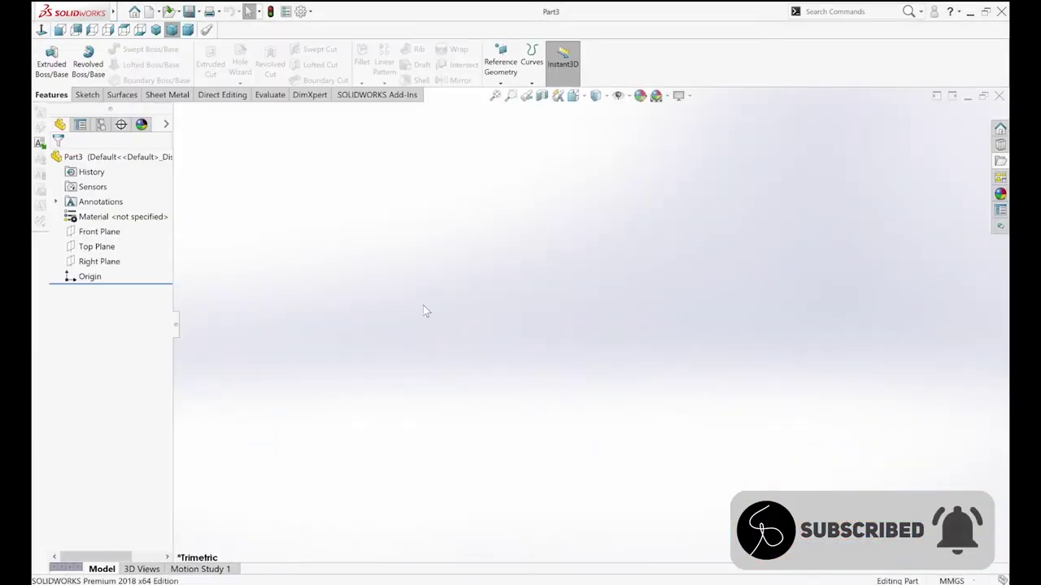
Start a sketch on the Front Plane with the Line tool
click(91, 231)
click(77, 218)
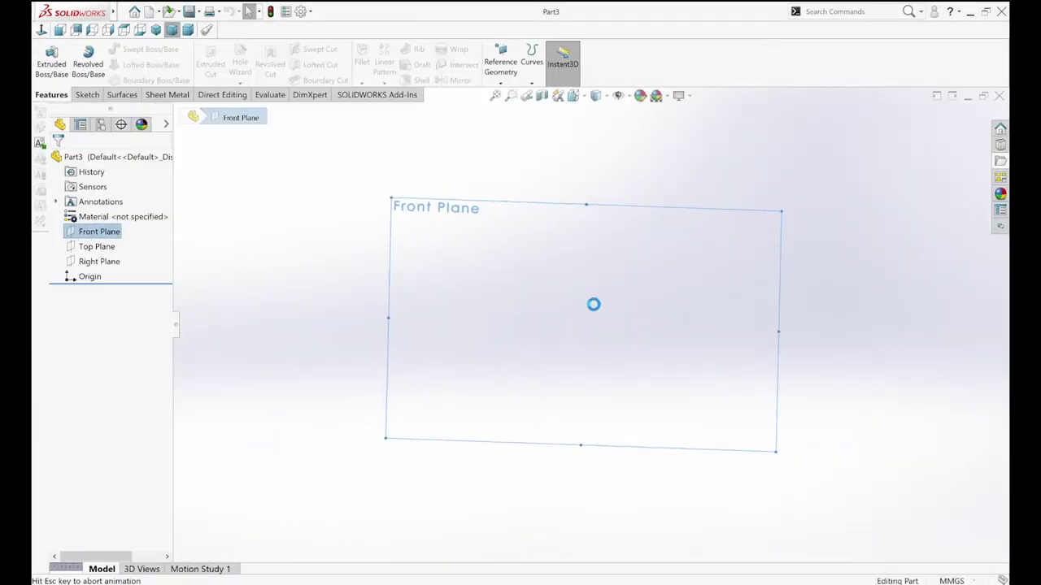
key(s)
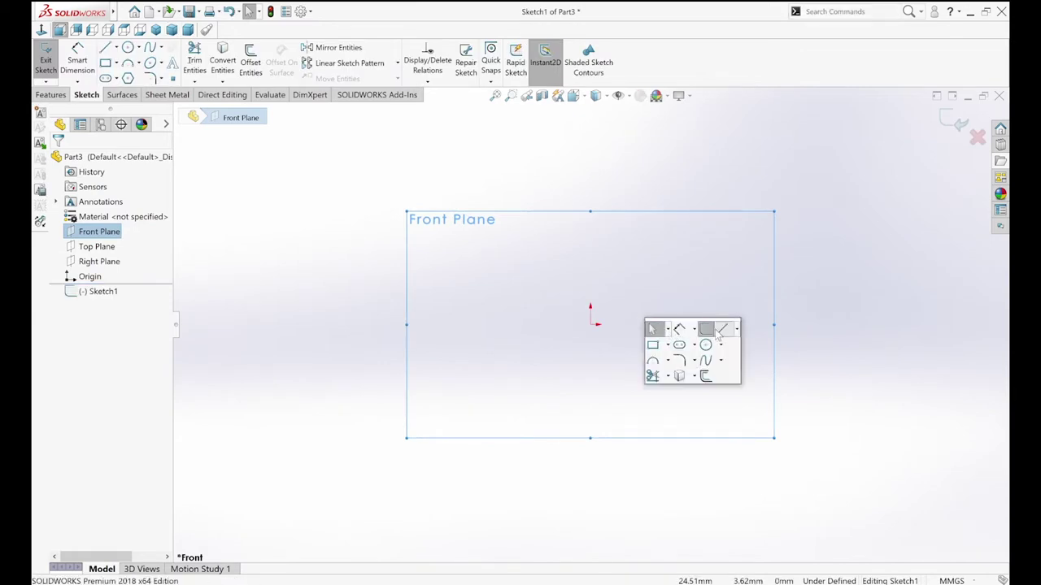
click(721, 329)
Draw the closed stepped bottle outline of straight lines, starting and ending at the origin
click(591, 322)
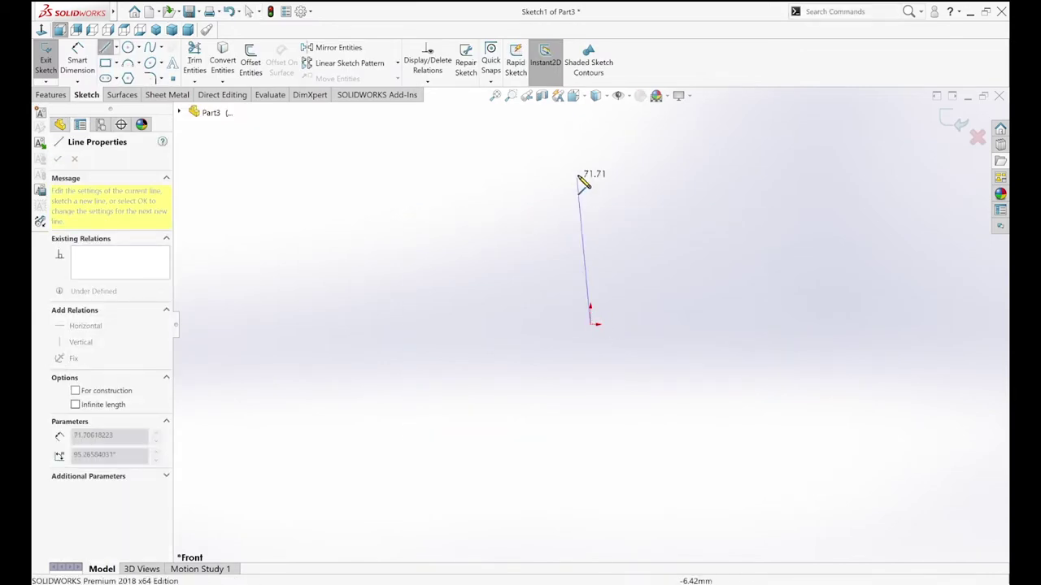
click(614, 170)
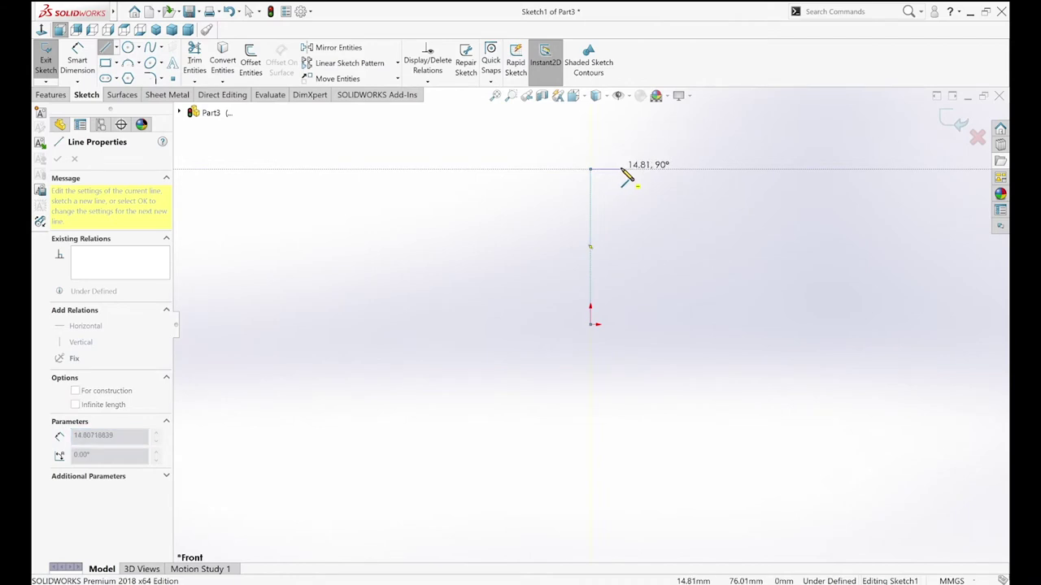
click(621, 169)
click(655, 194)
click(656, 325)
click(592, 324)
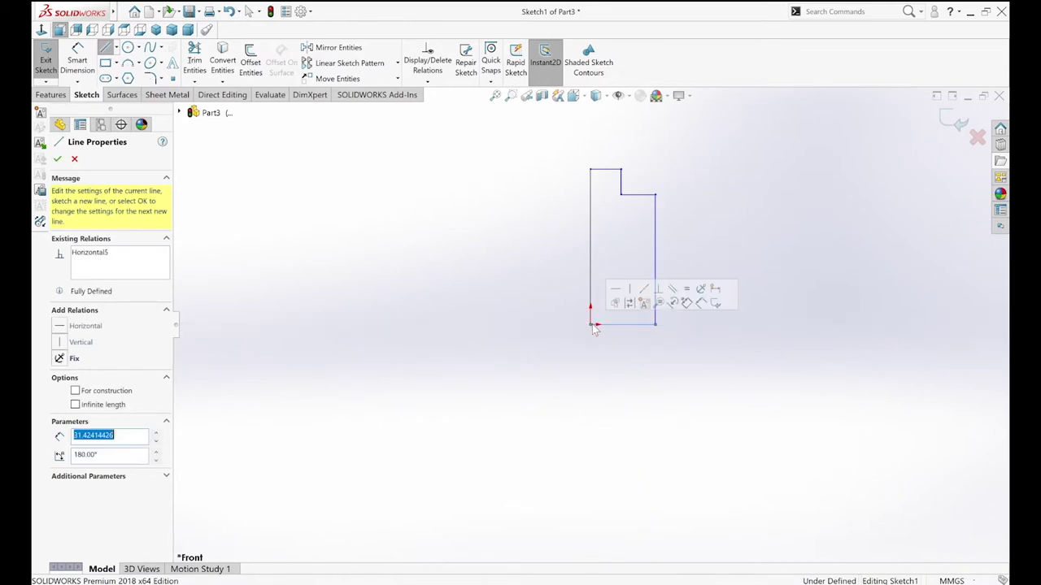
key(s)
click(602, 339)
key(s)
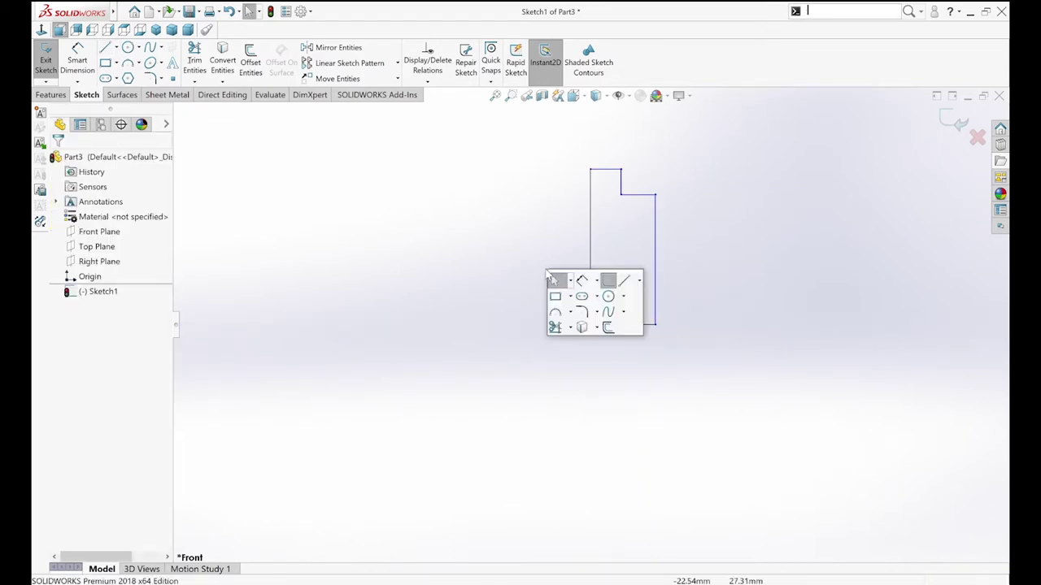
click(578, 276)
Dimension the left edge to 83 mm overall height and the top edge to 14 mm
click(591, 269)
click(568, 301)
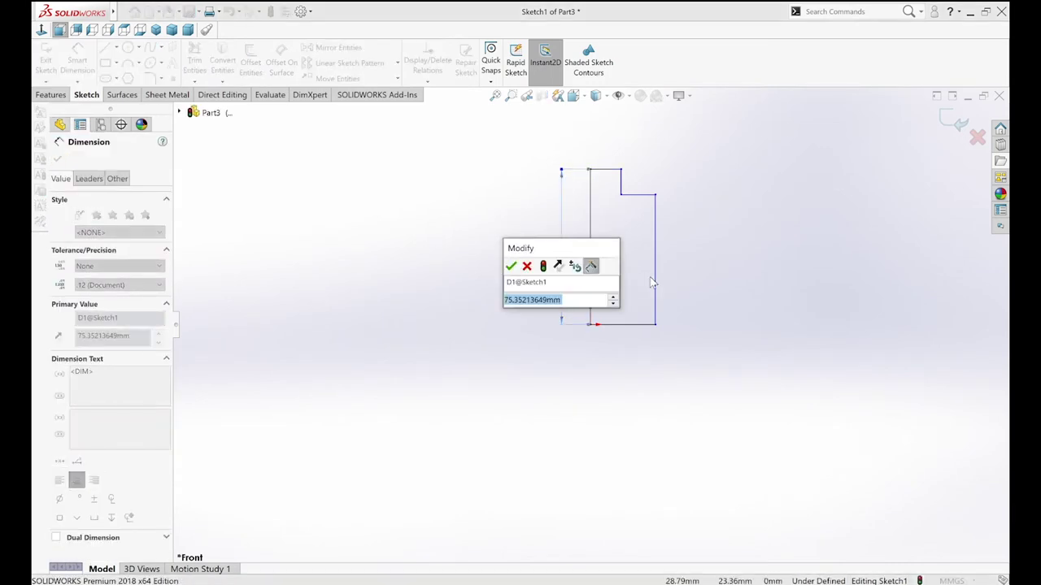
text(3)
key(BackSpace)
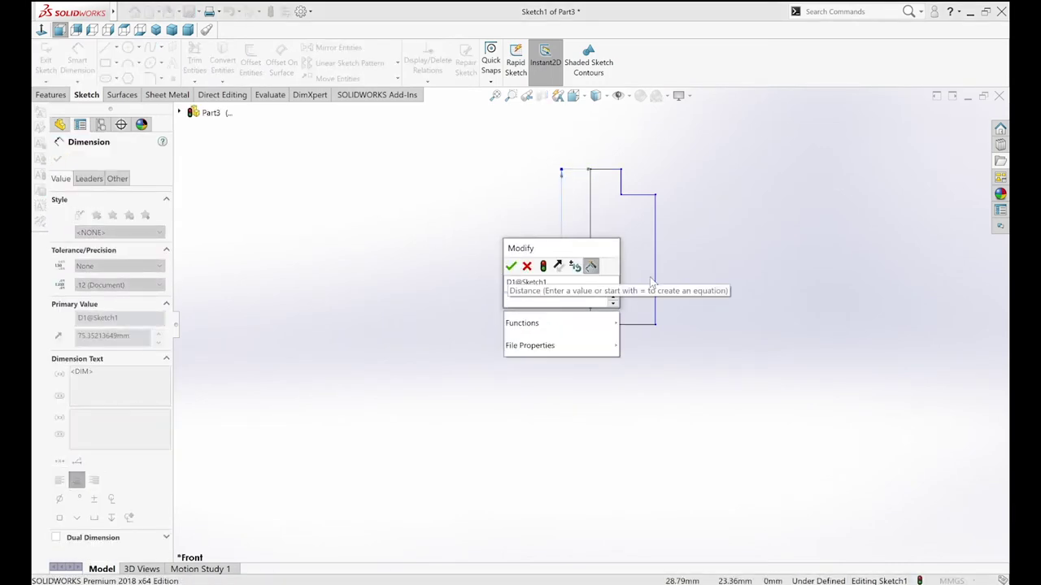
text(83)
key(Return)
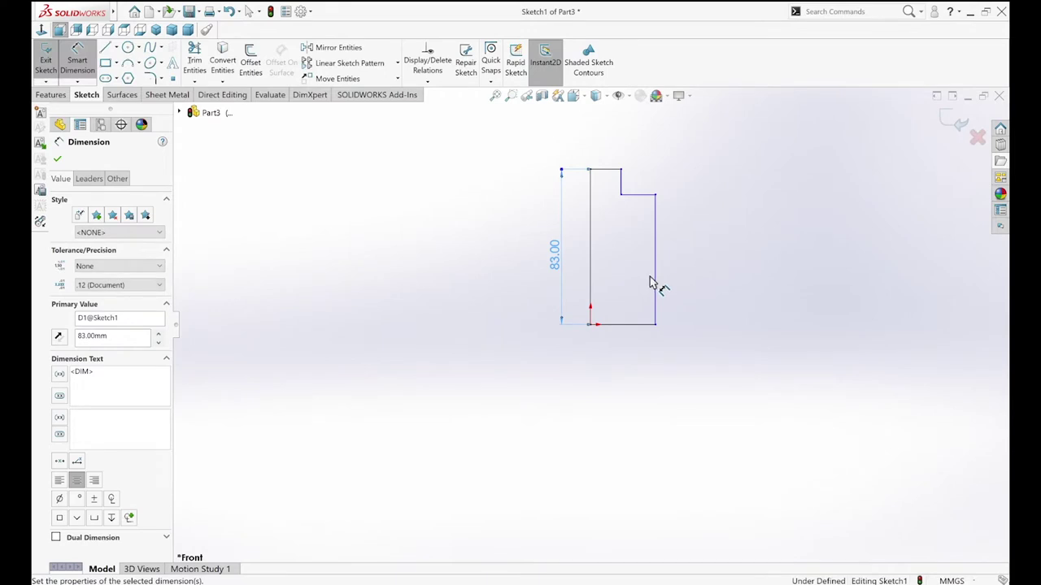
click(611, 171)
click(610, 147)
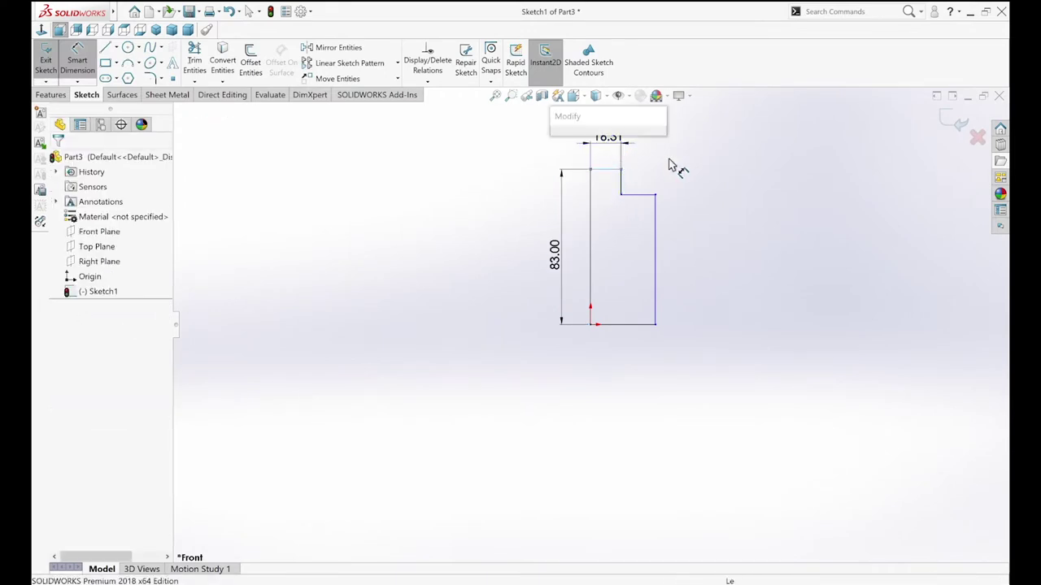
text(14)
key(Return)
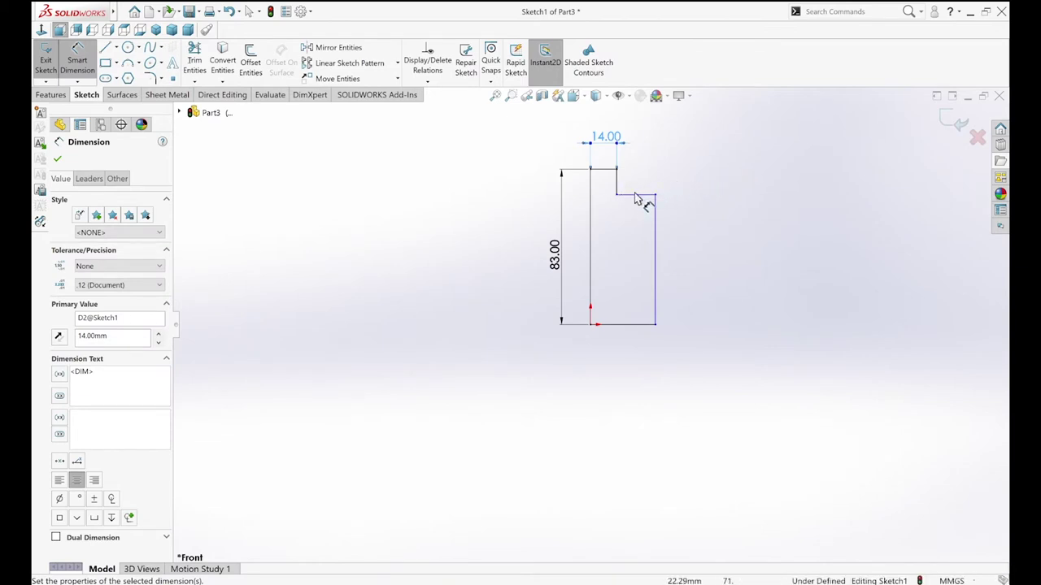
Dimension the right-side edge to a 61 mm height
click(657, 226)
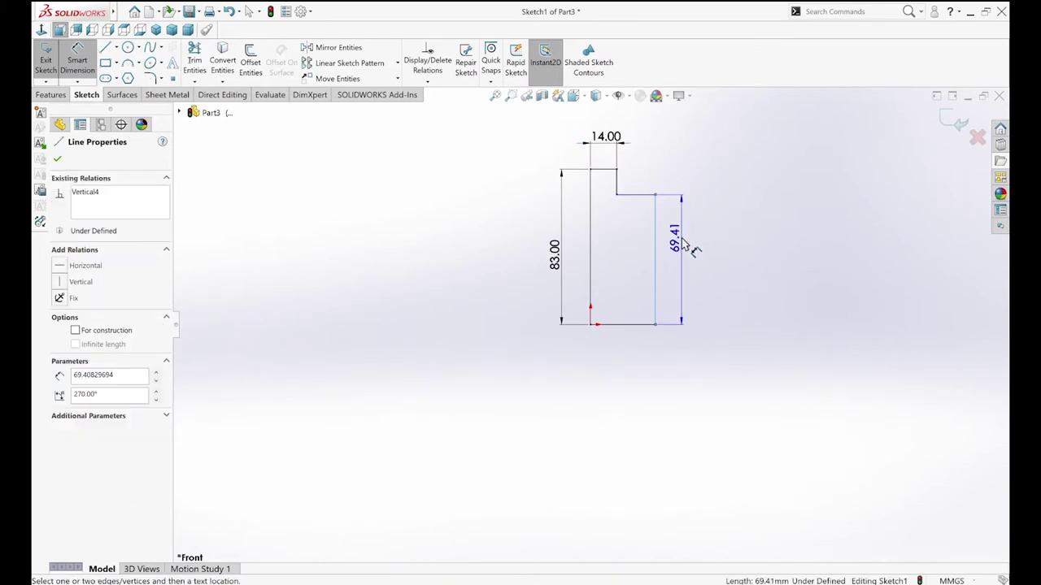
click(683, 244)
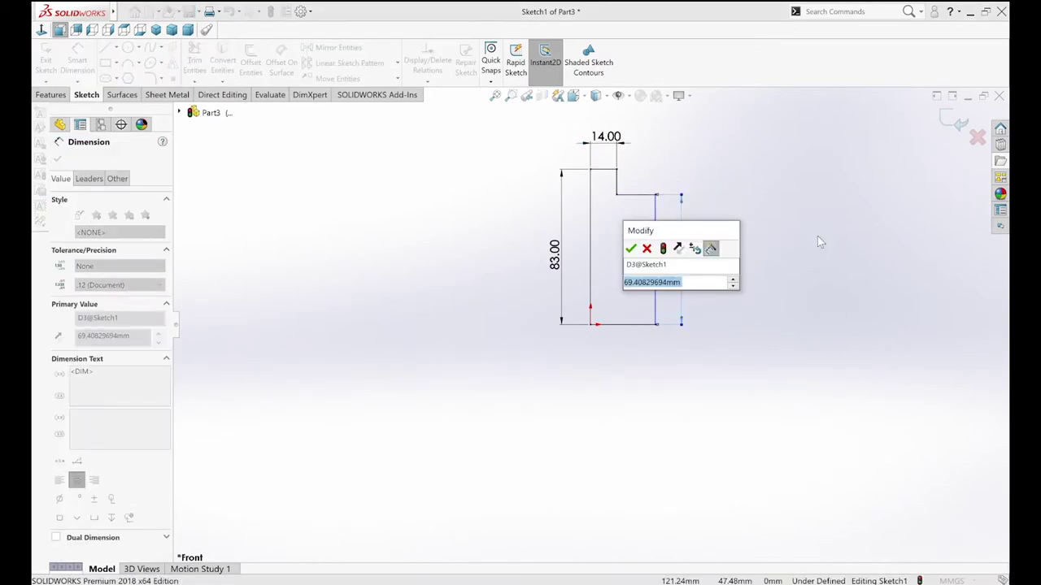
text(61)
key(Return)
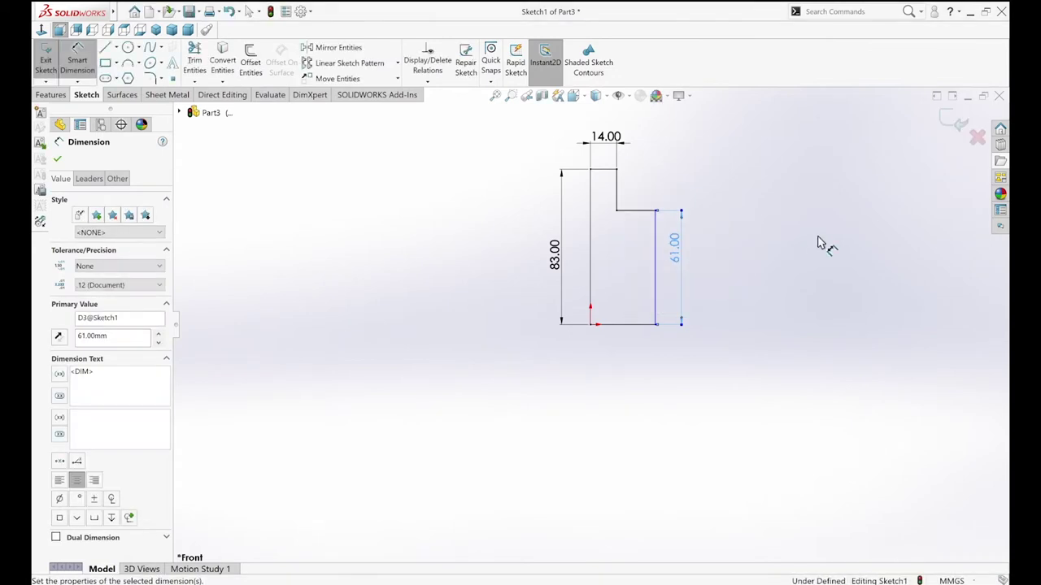
key(s)
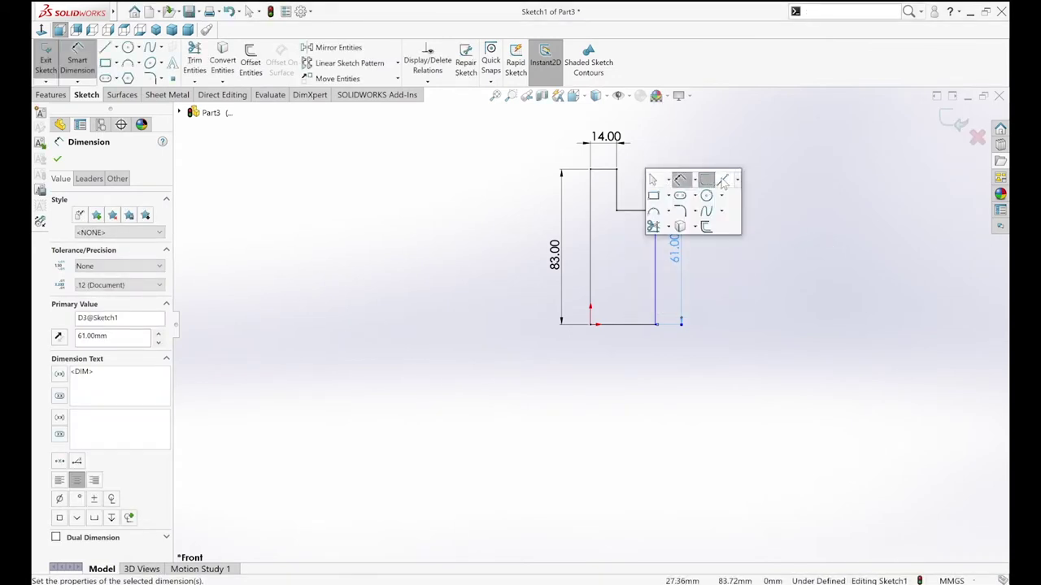
click(722, 181)
Draw the two short notch lines at the step
click(618, 186)
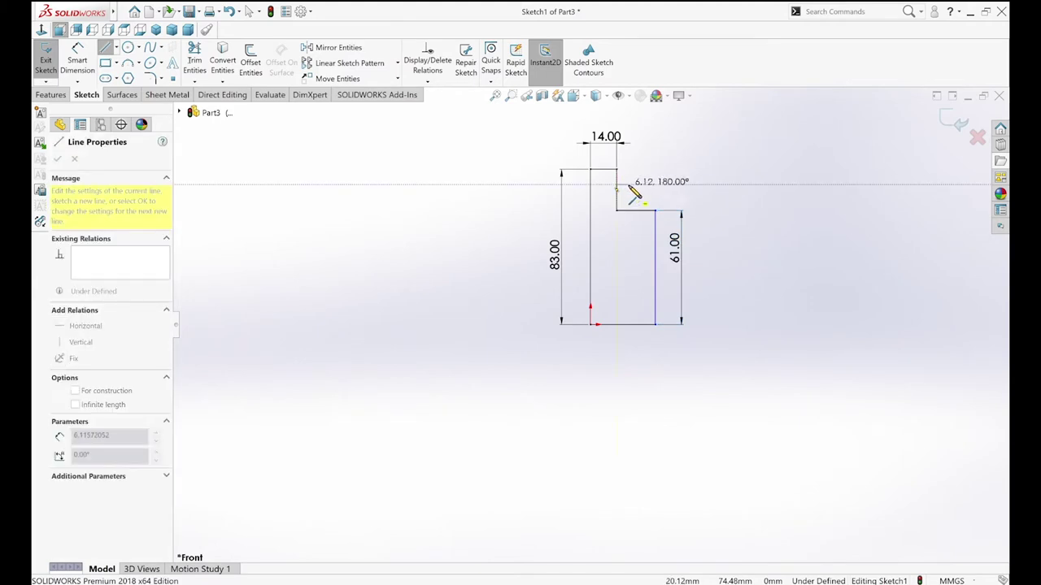
click(628, 202)
key(s)
click(655, 212)
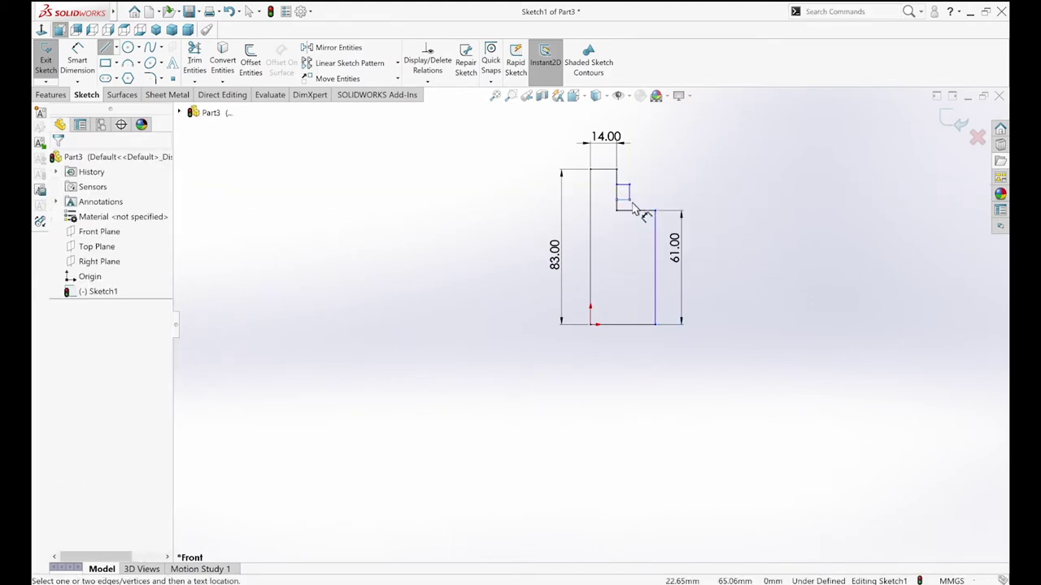
Dimension the step height to 69 mm and the notch width to 2 mm
click(624, 199)
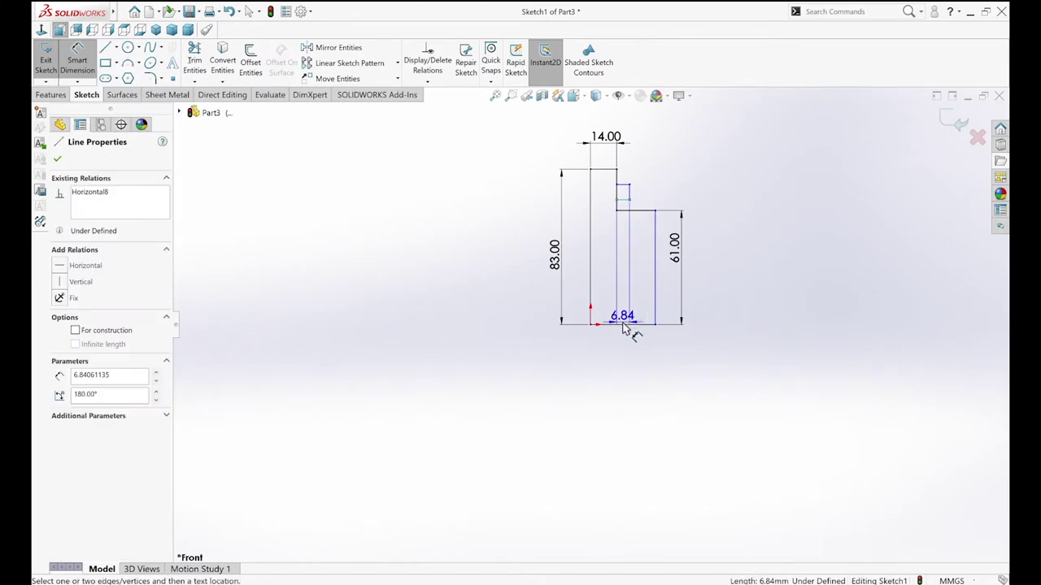
click(624, 325)
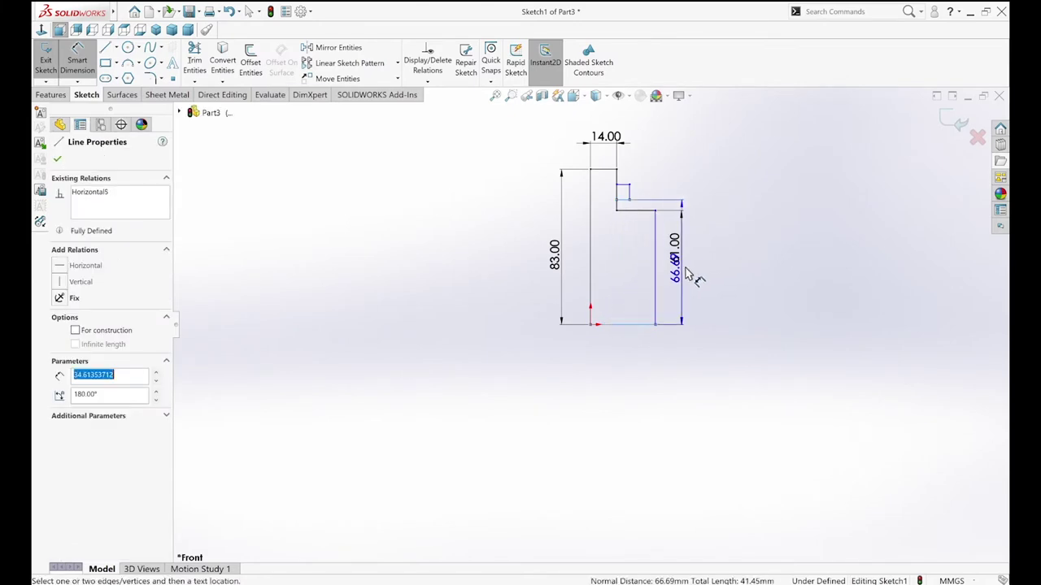
click(729, 279)
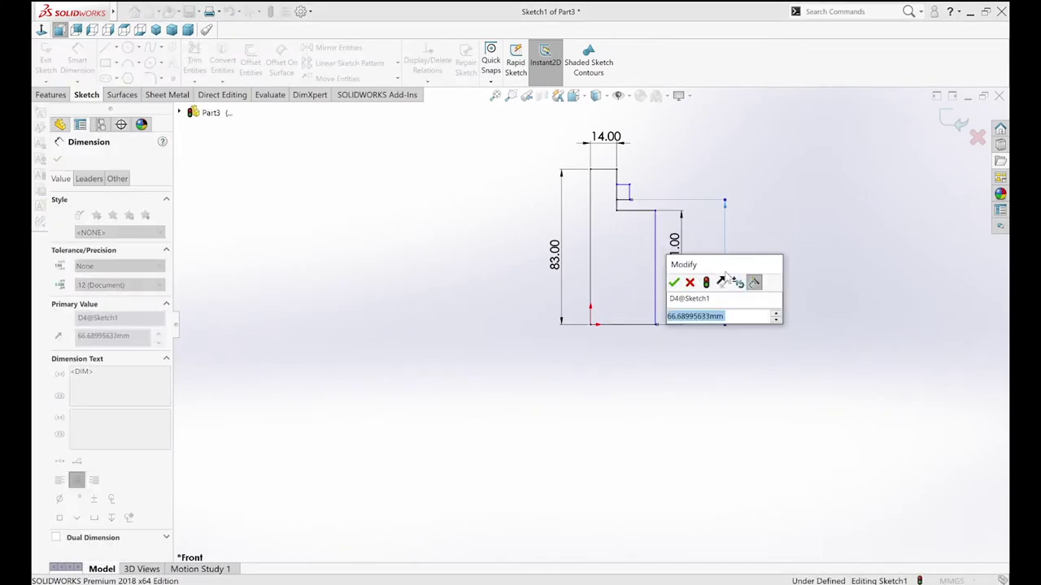
text(69)
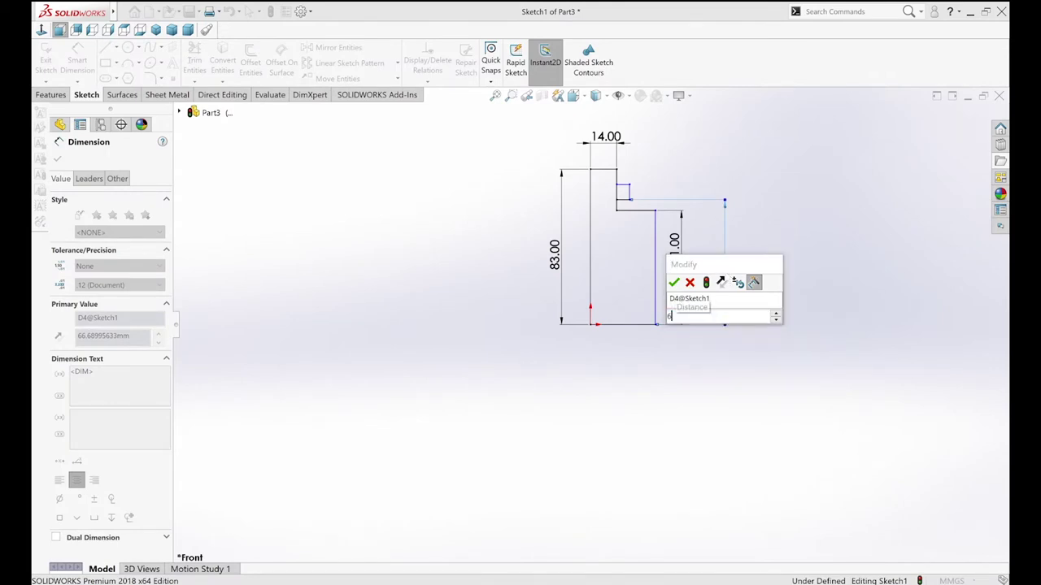
key(Return)
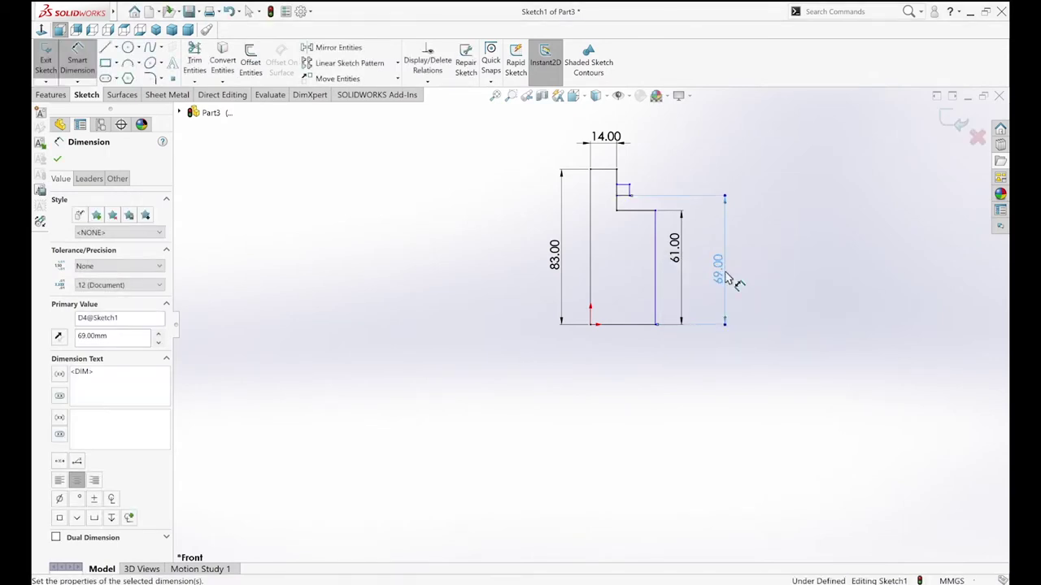
click(624, 204)
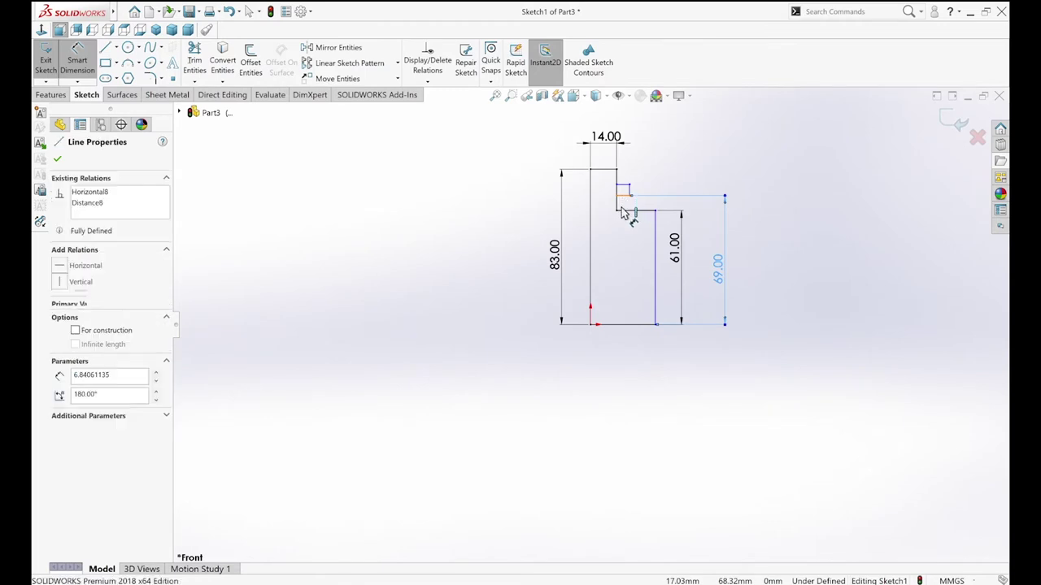
click(614, 208)
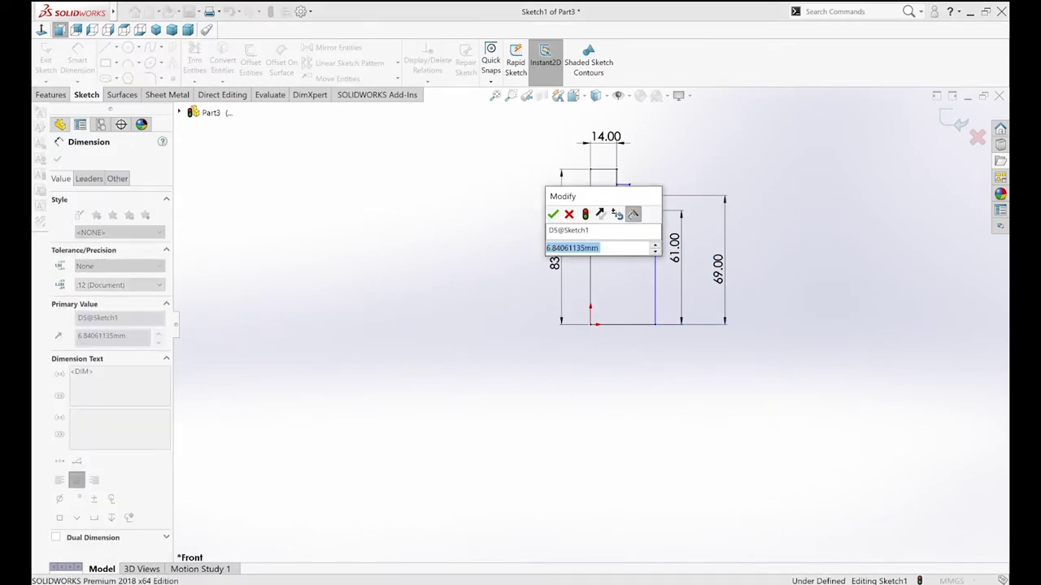
text(2)
key(Return)
key(f)
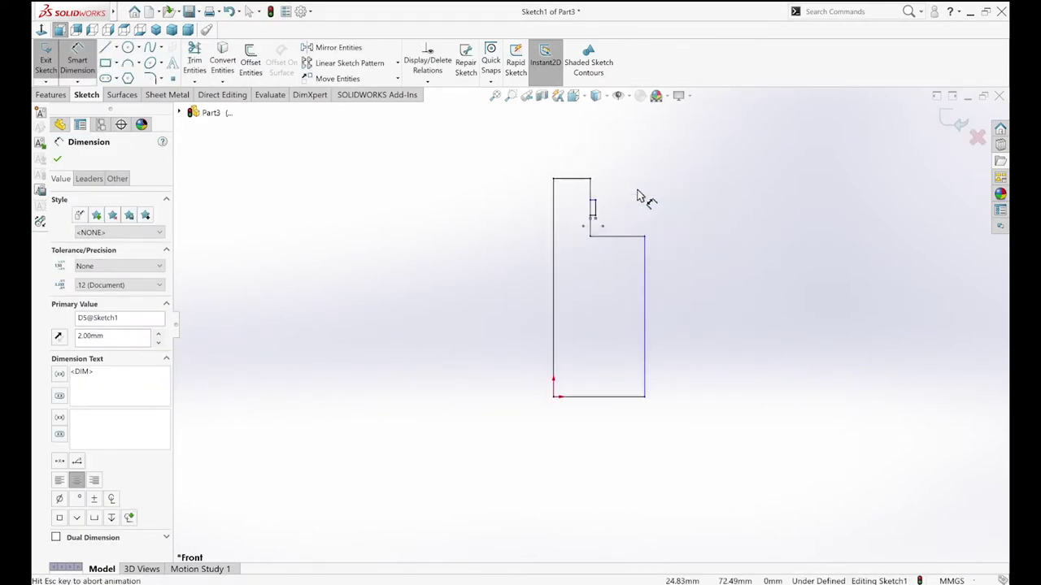
Dimension the notch height to 2 mm and the bottom edge to 23 mm
click(568, 243)
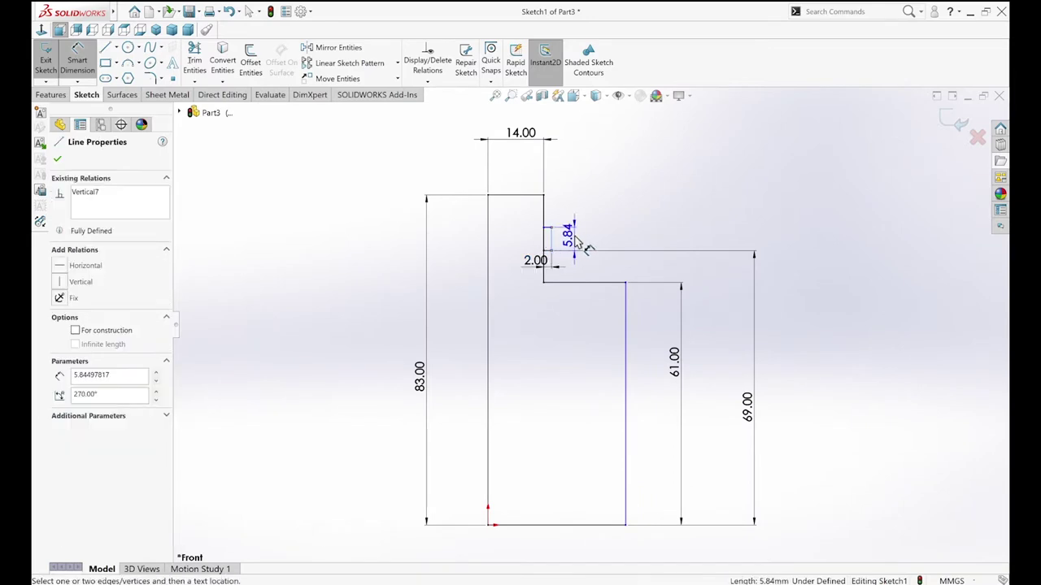
click(577, 217)
text(2)
key(Return)
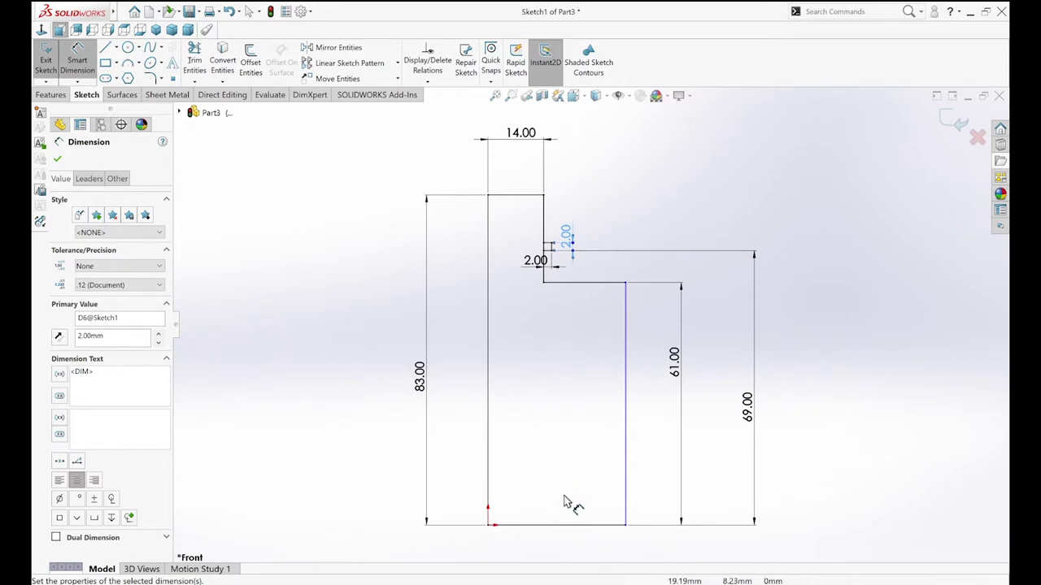
click(568, 527)
click(559, 551)
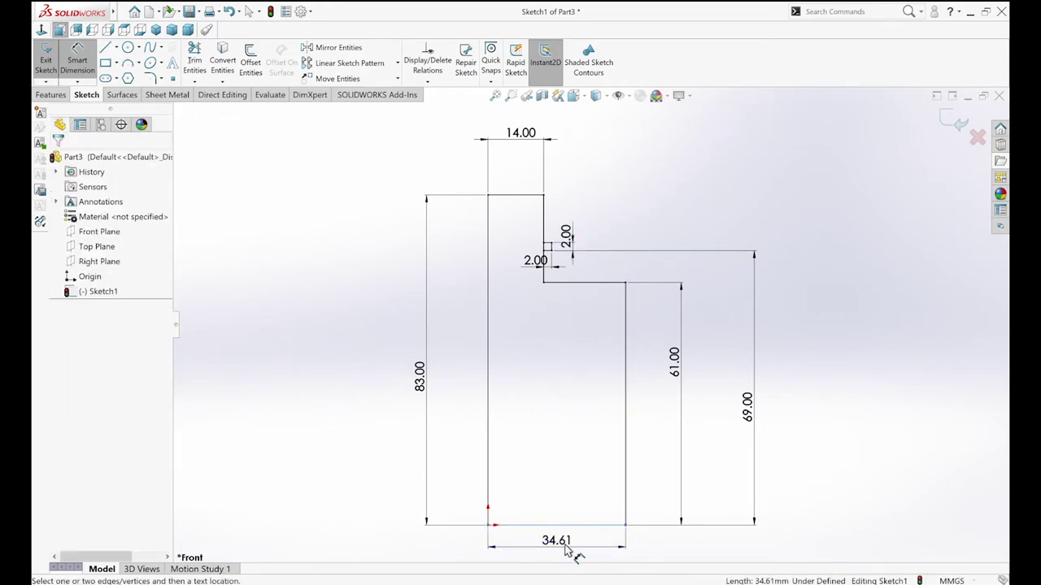
text(23)
key(Return)
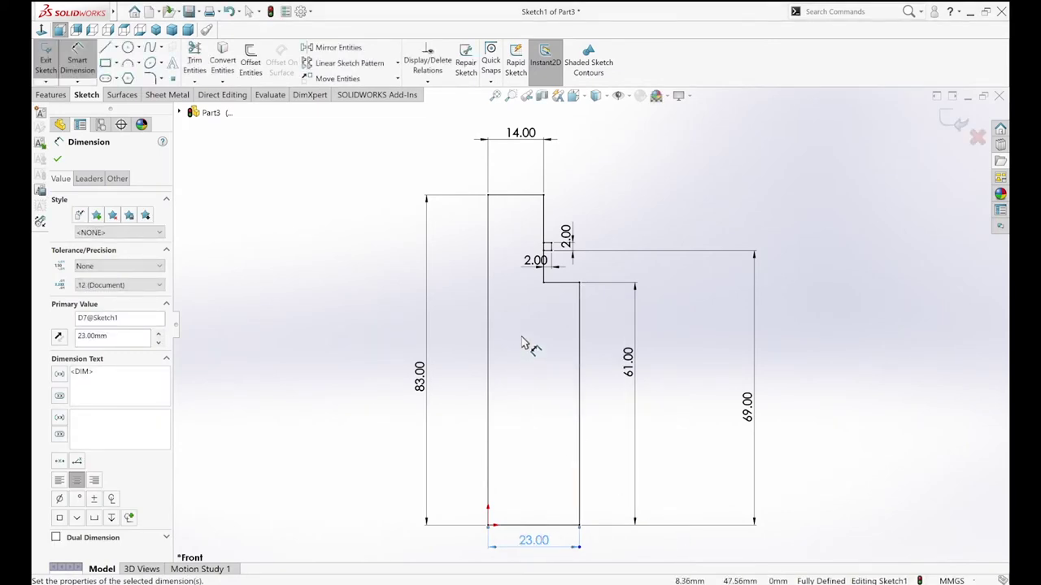
key(s)
click(561, 370)
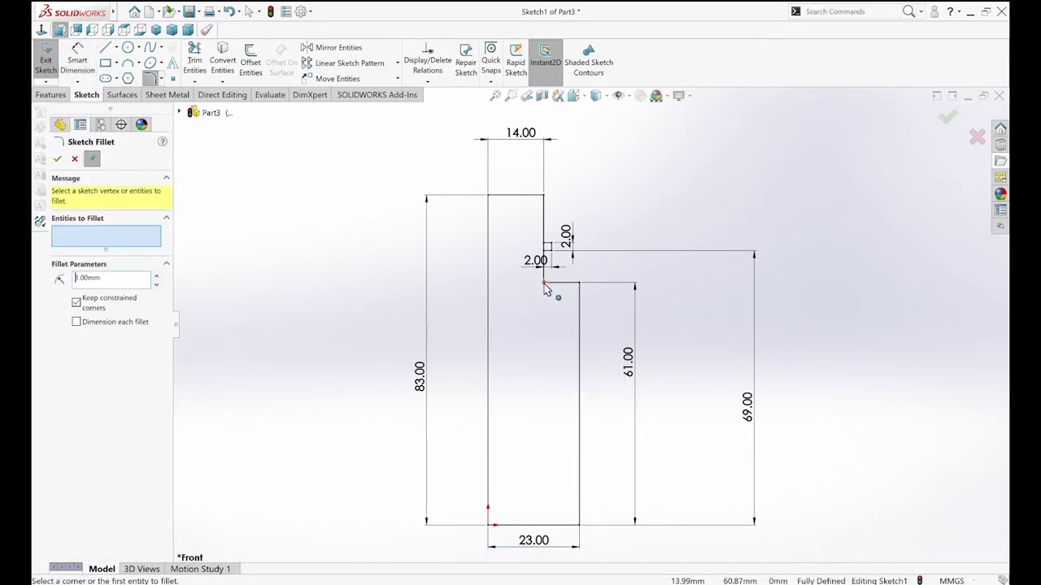
Fillet the shoulder corner with a small fillet and the bottom outer corner at 7 mm
click(544, 284)
right_click(546, 287)
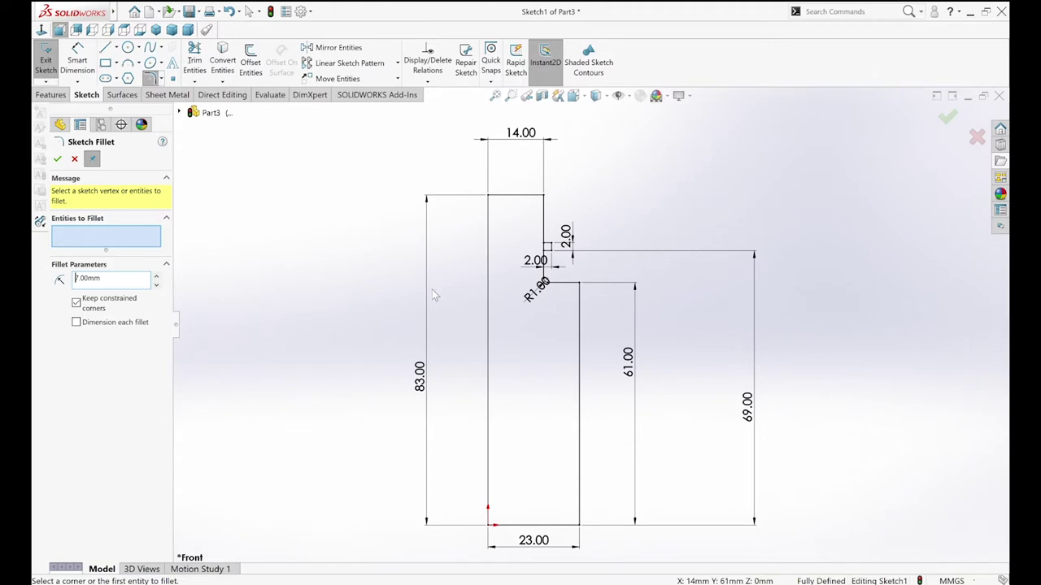
click(582, 288)
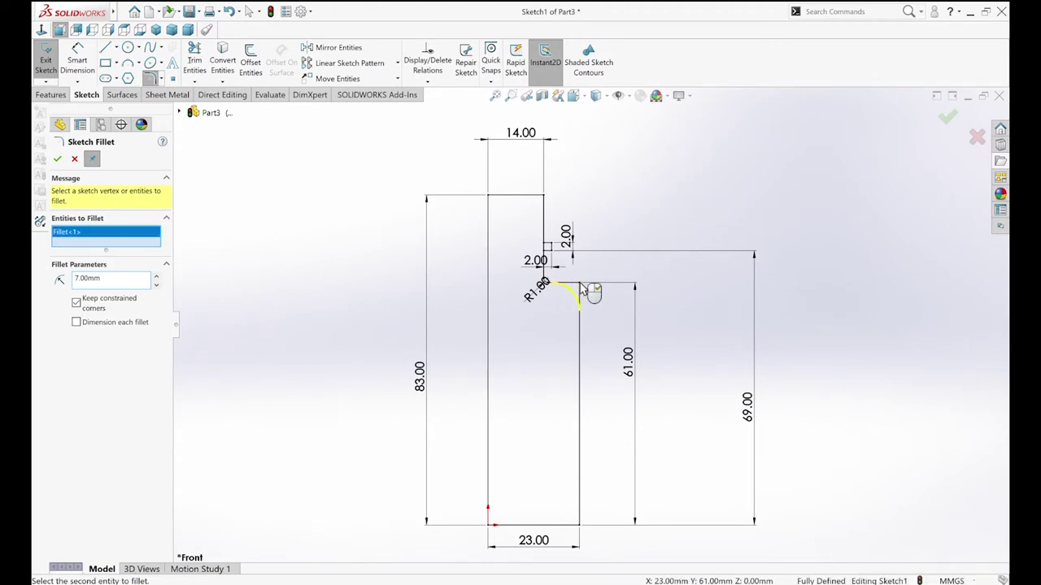
click(582, 533)
right_click(581, 532)
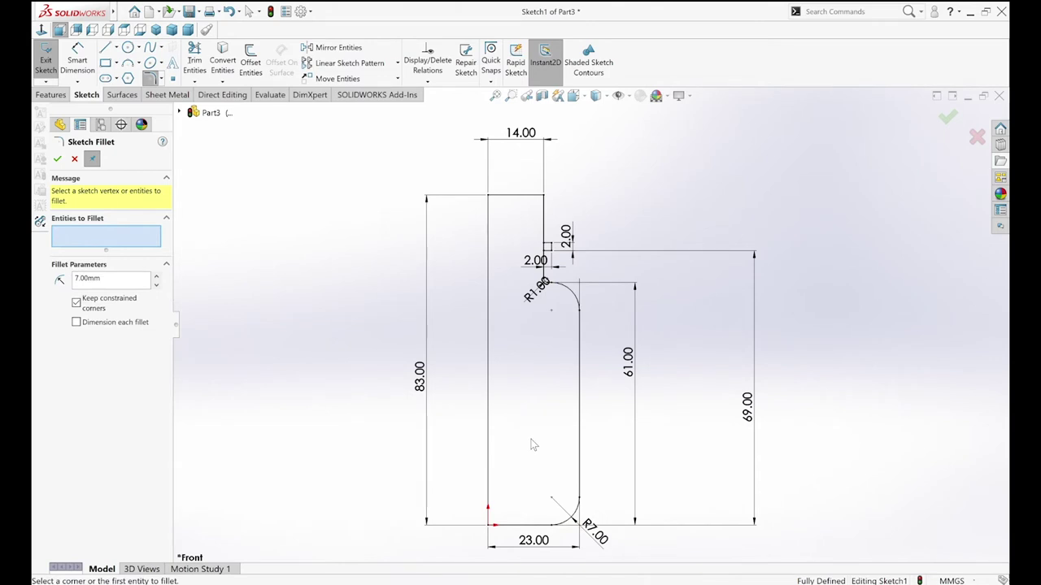
key(s)
click(610, 451)
click(488, 497)
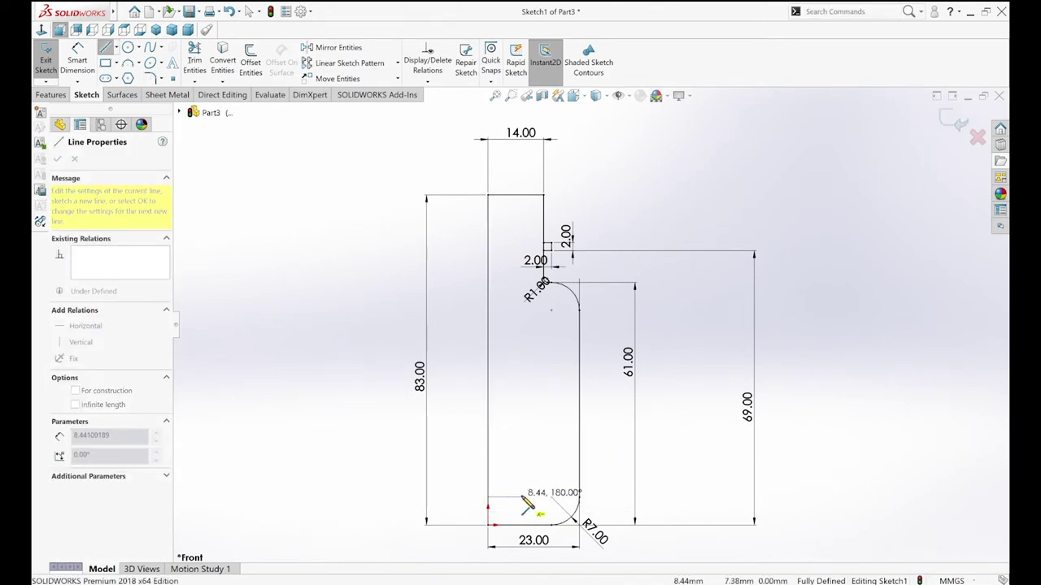
Draw a short step line at the bottom-left of the profile
key(Escape)
key(s)
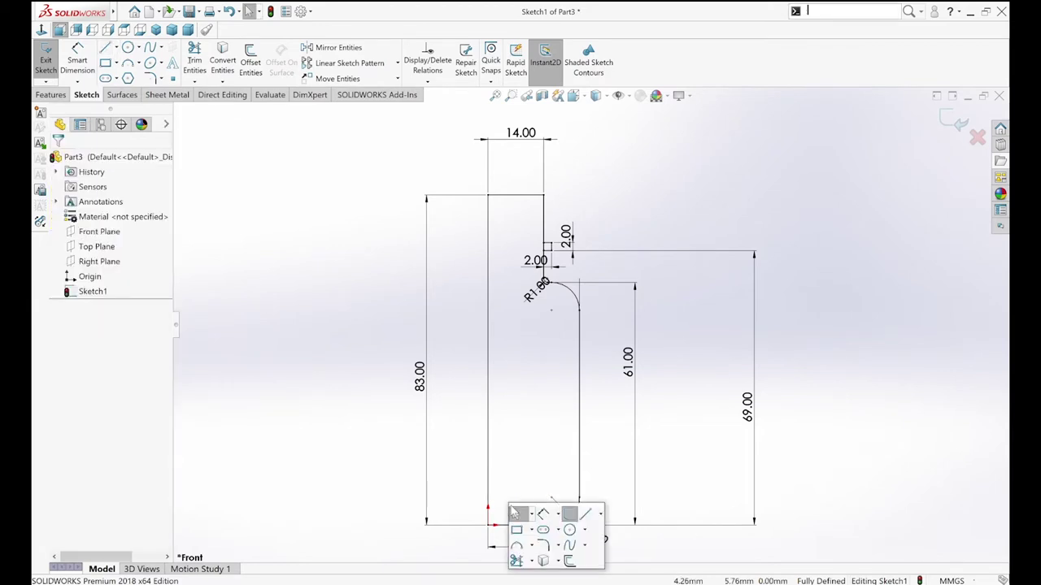
click(585, 514)
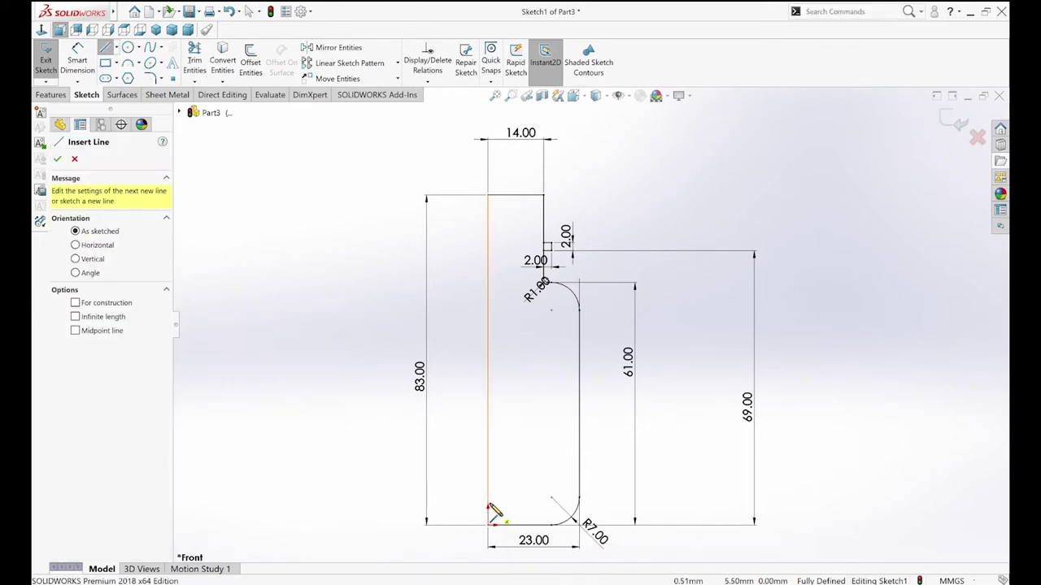
click(489, 505)
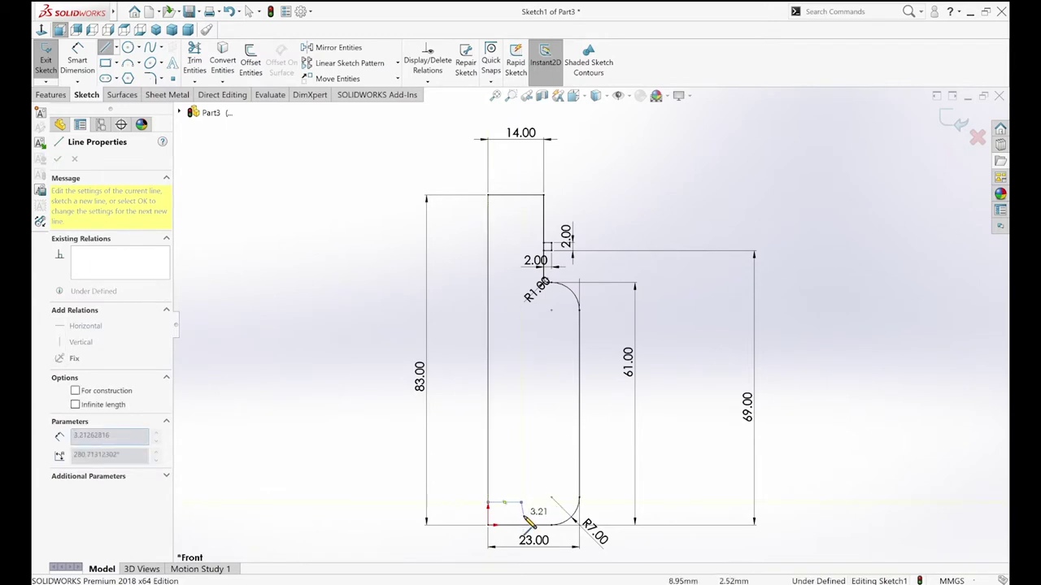
click(521, 502)
Dimension the step to 3 mm high and 12 mm long
key(s)
click(564, 527)
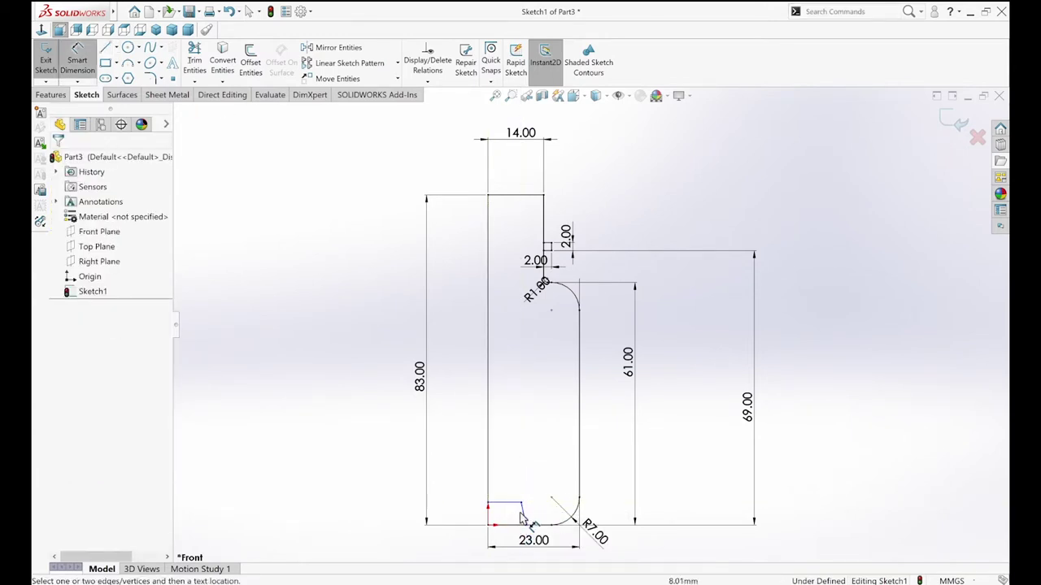
click(530, 514)
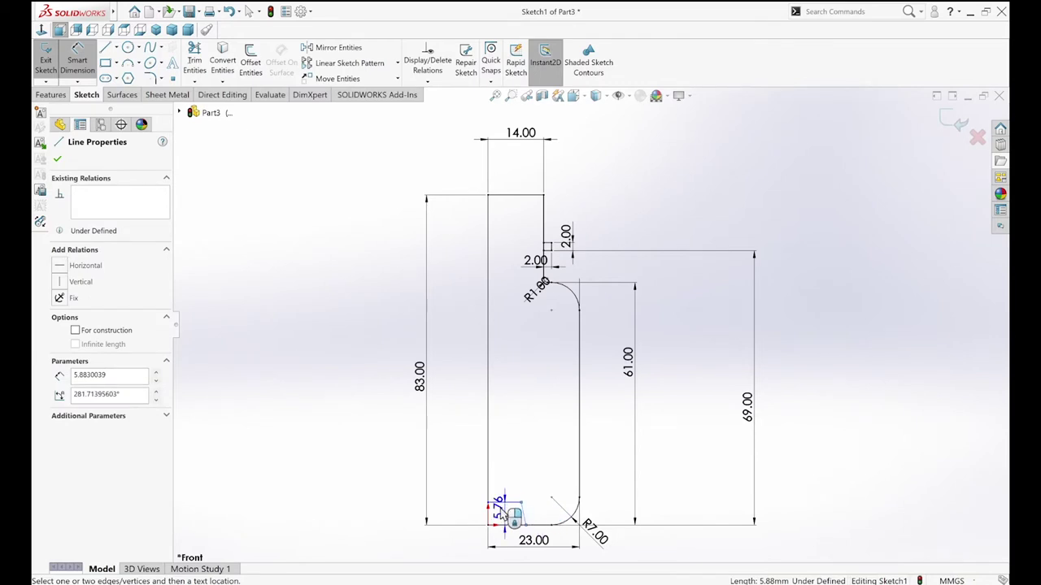
click(478, 521)
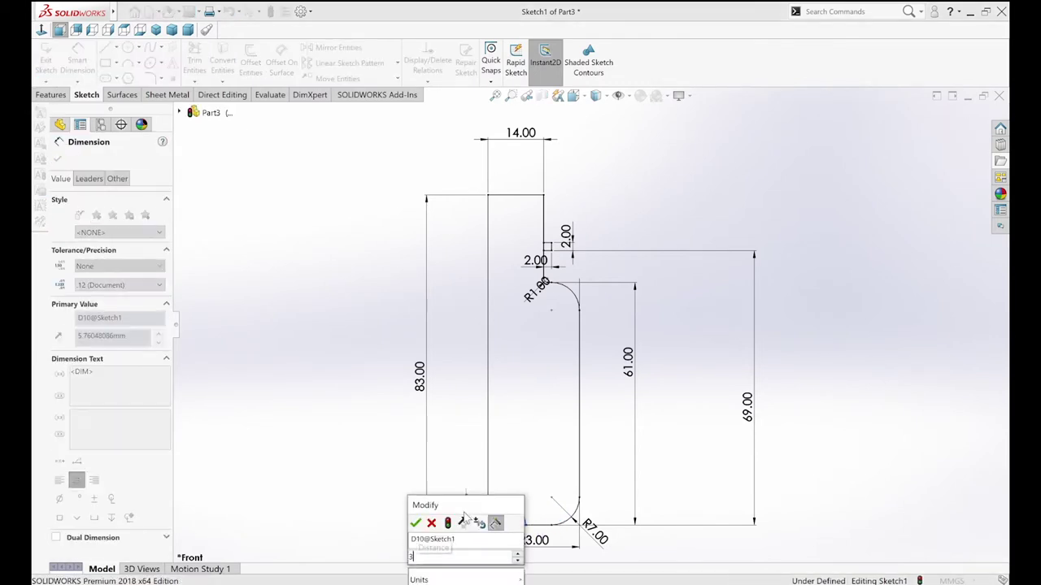
text(3)
key(Return)
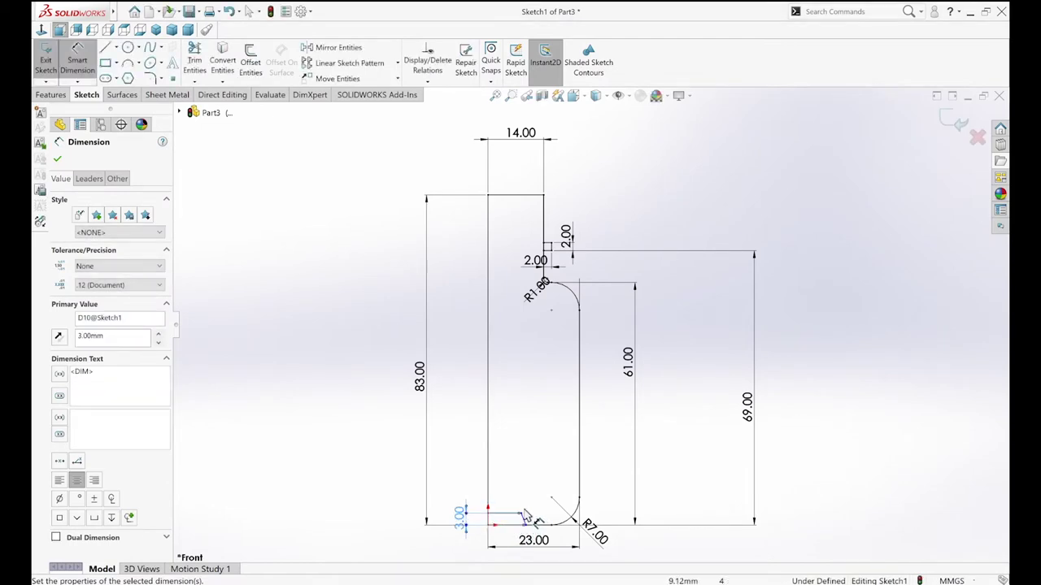
click(512, 515)
click(492, 498)
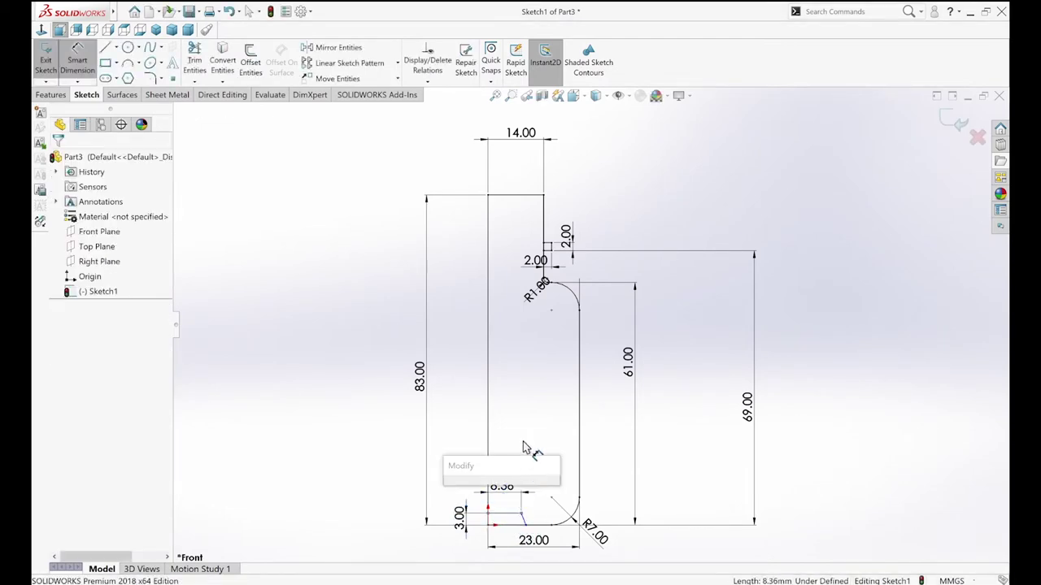
text(12)
key(Return)
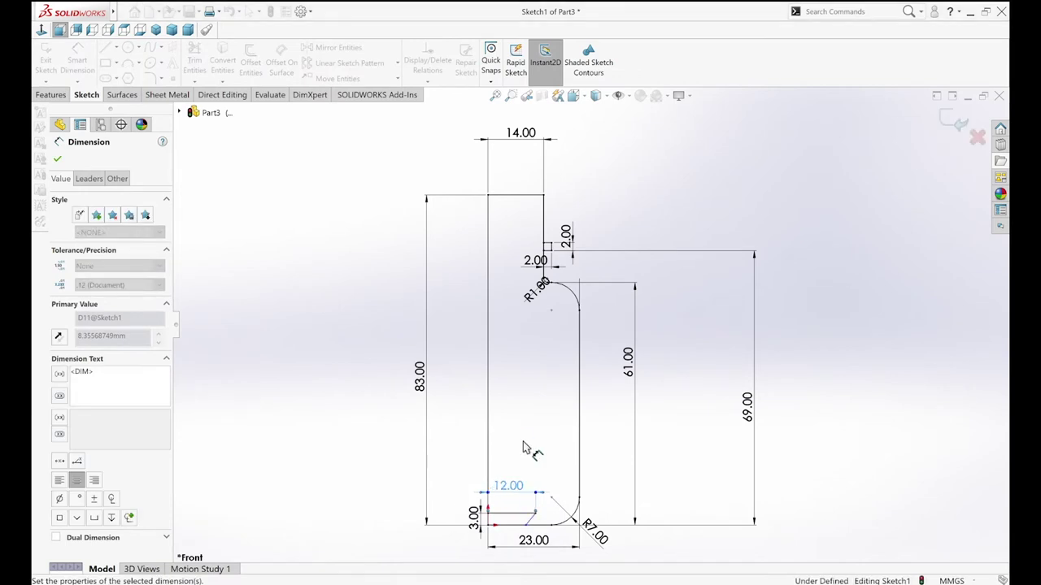
Make the short step line vertical to fully define the sketch
key(s)
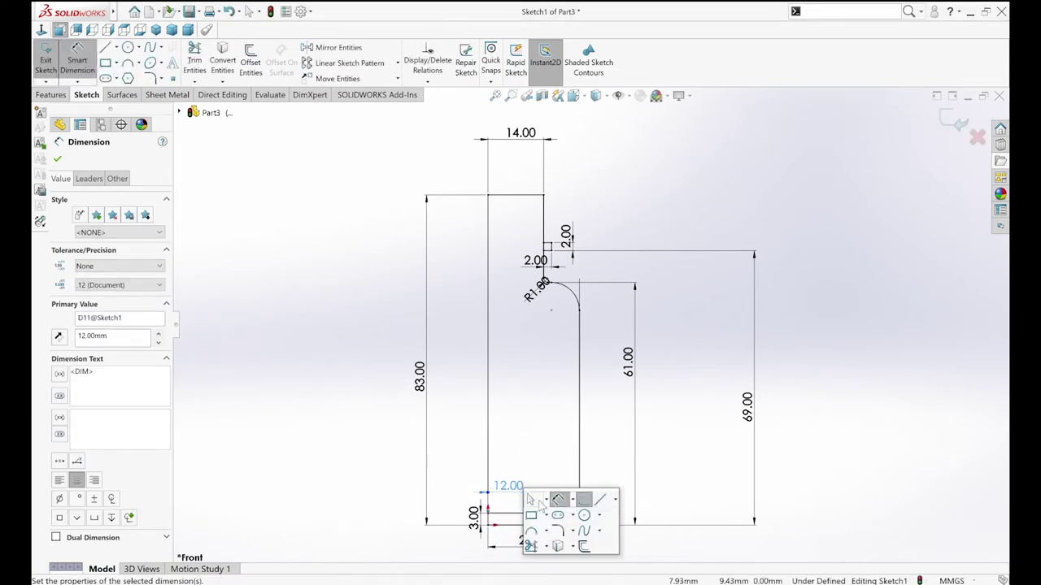
click(532, 500)
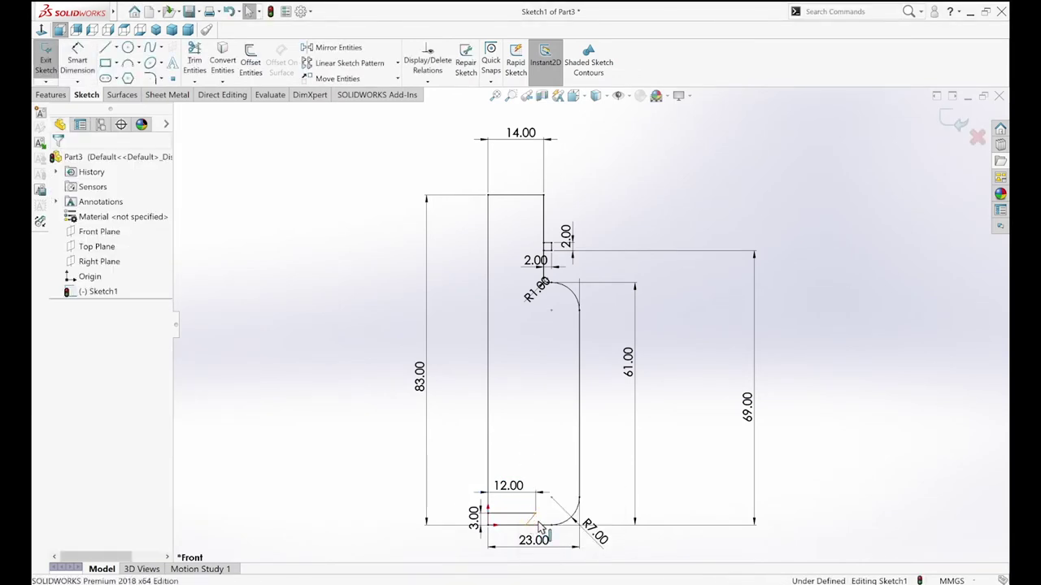
click(539, 527)
click(574, 498)
click(536, 432)
key(s)
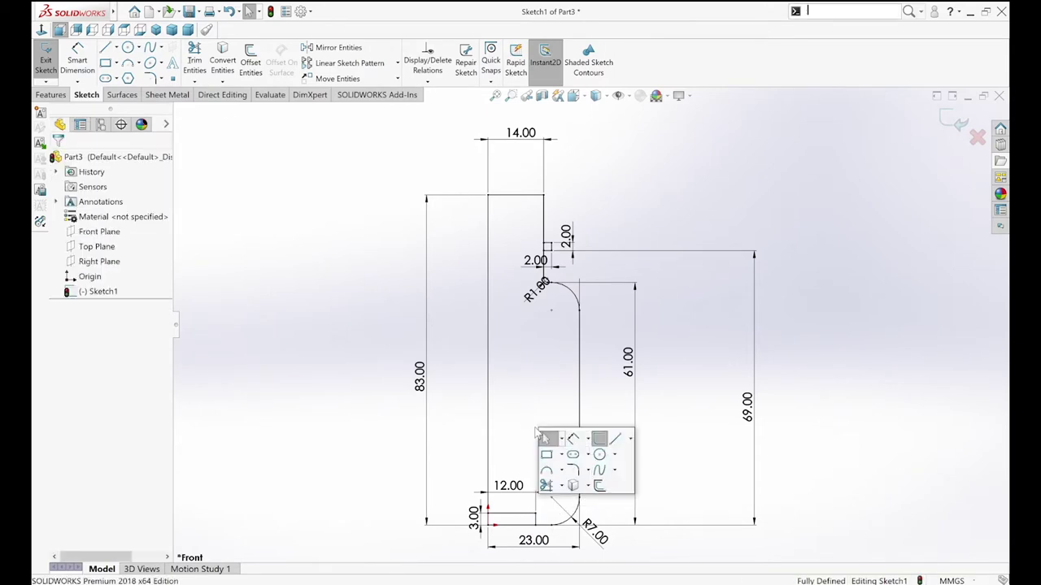
click(546, 471)
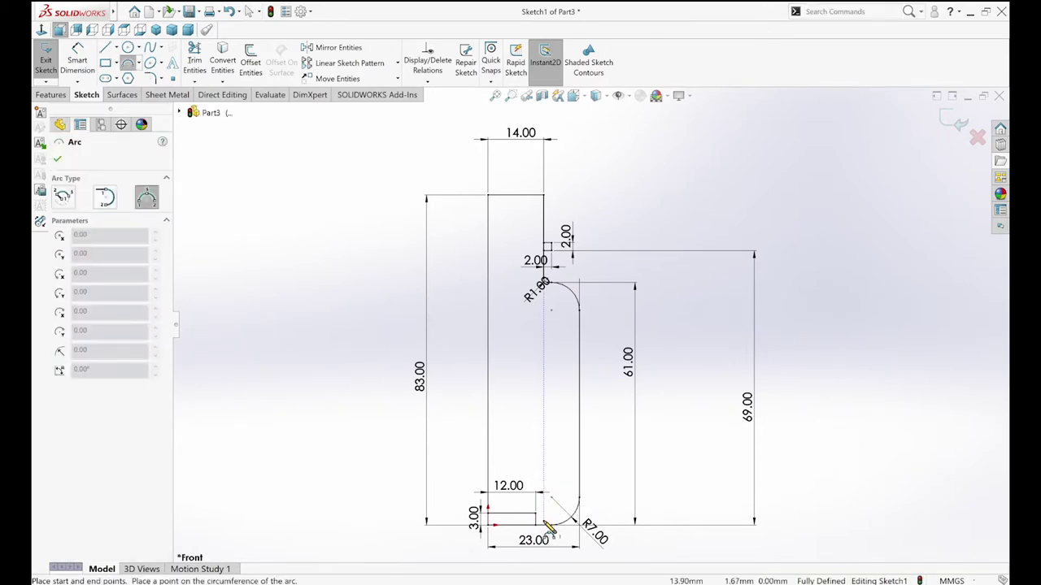
Draw a three-point arc from the step corner down to the bottom line
scroll(546, 521, down, 2)
scroll(543, 455, down, 2)
click(540, 433)
click(561, 457)
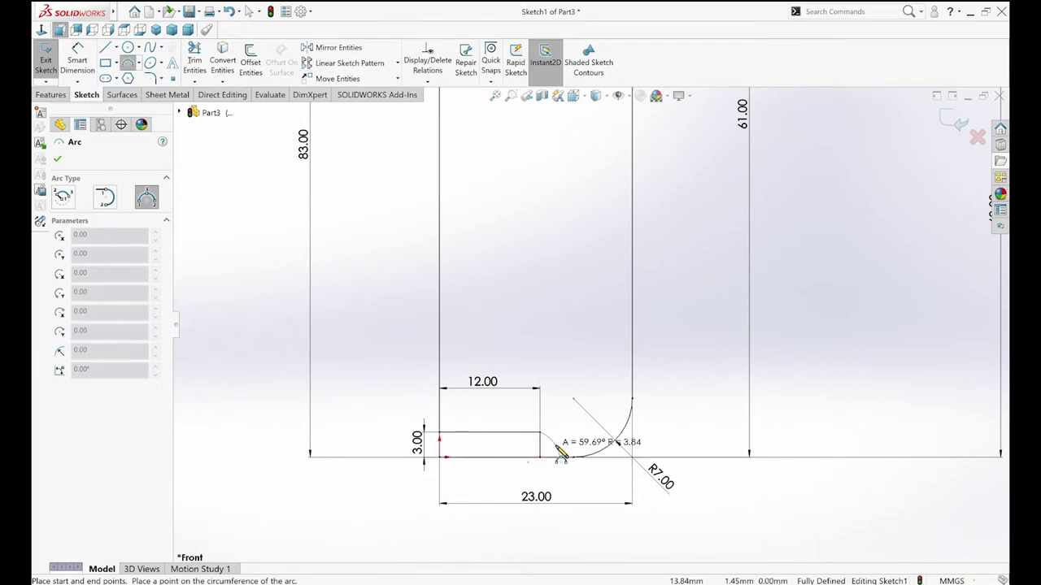
click(561, 457)
right_click(563, 458)
click(575, 462)
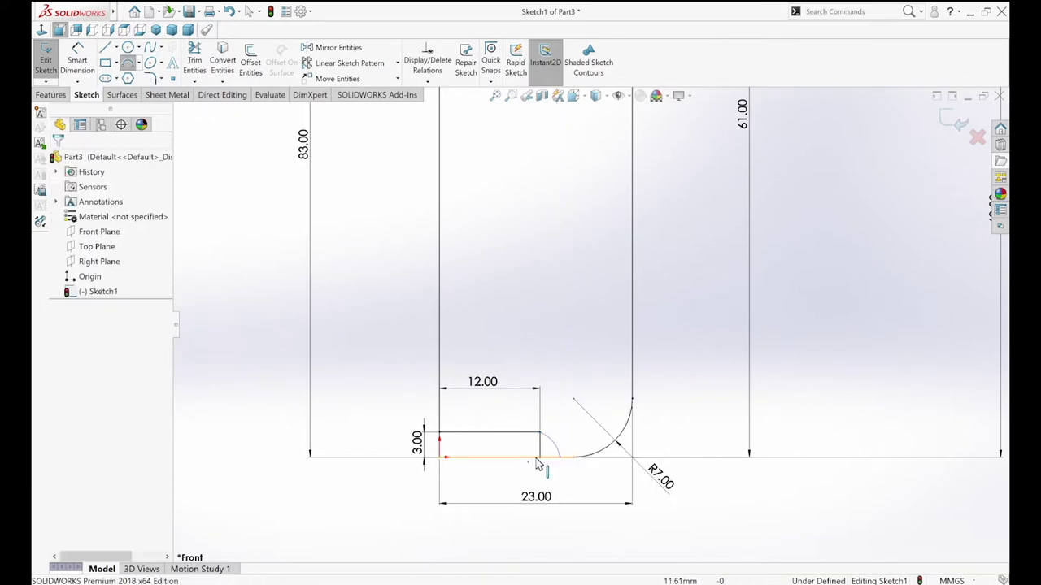
Make the arc centre coincident with the bottom line and give the arc radius 3 mm
click(528, 461)
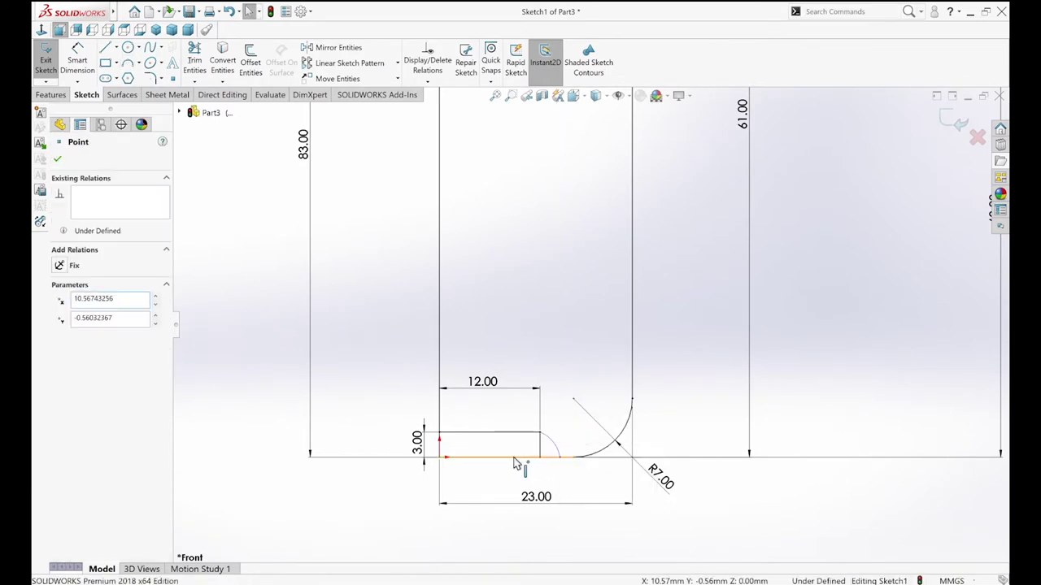
ctrl+click(515, 460)
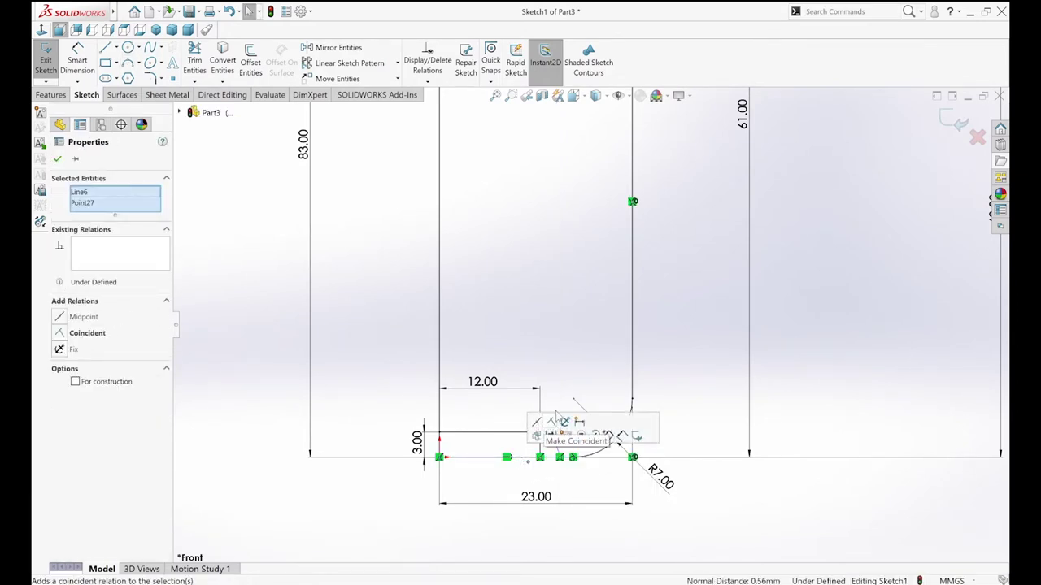
click(550, 423)
click(557, 312)
key(s)
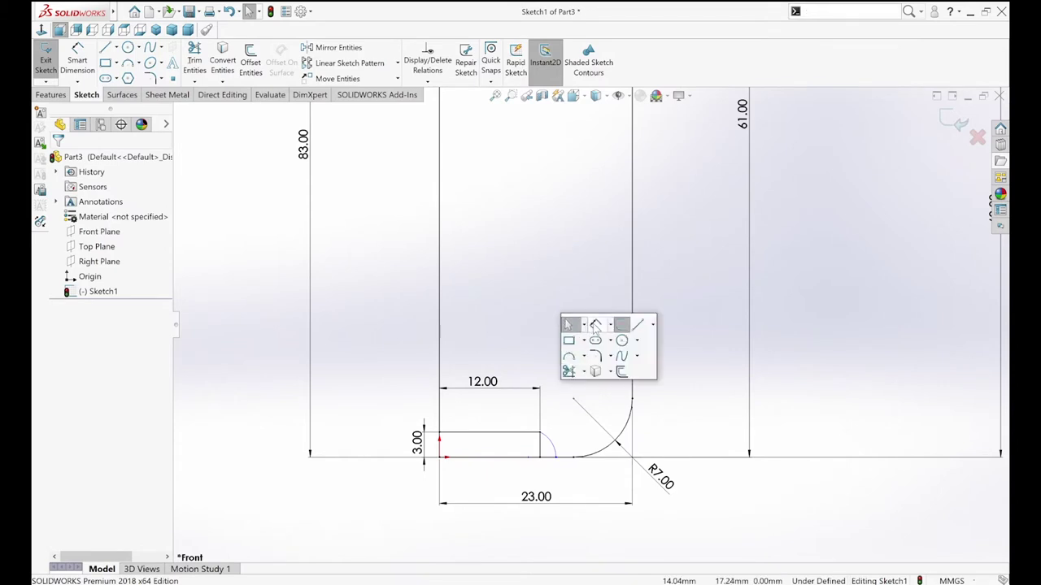
click(595, 325)
click(551, 445)
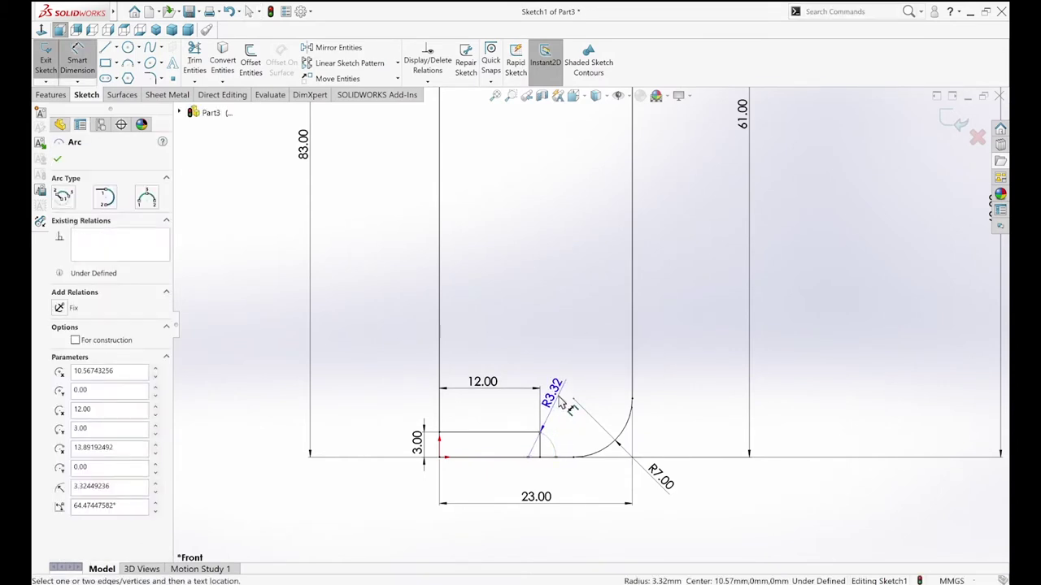
click(563, 409)
text(3)
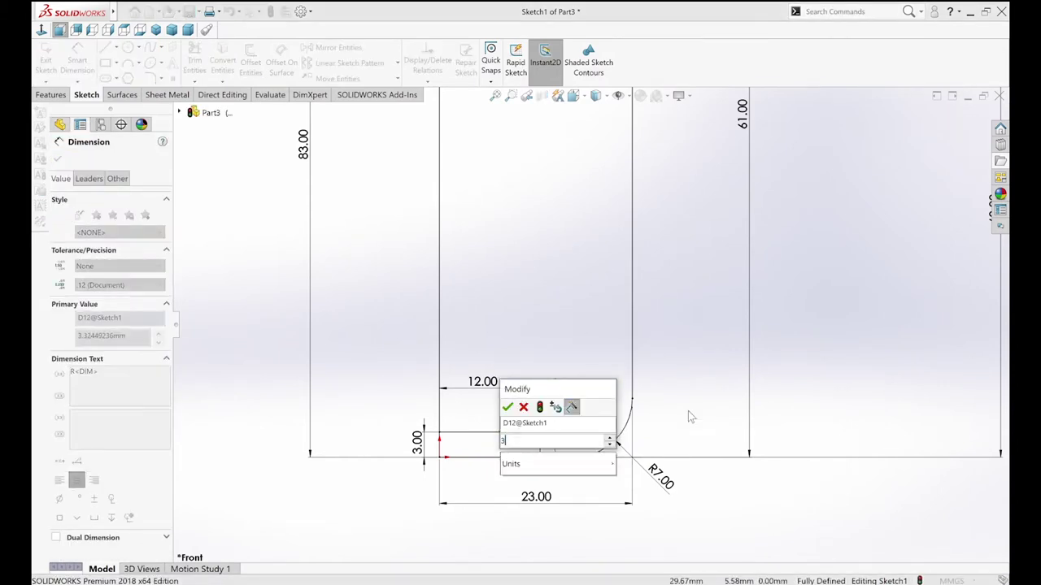
key(Return)
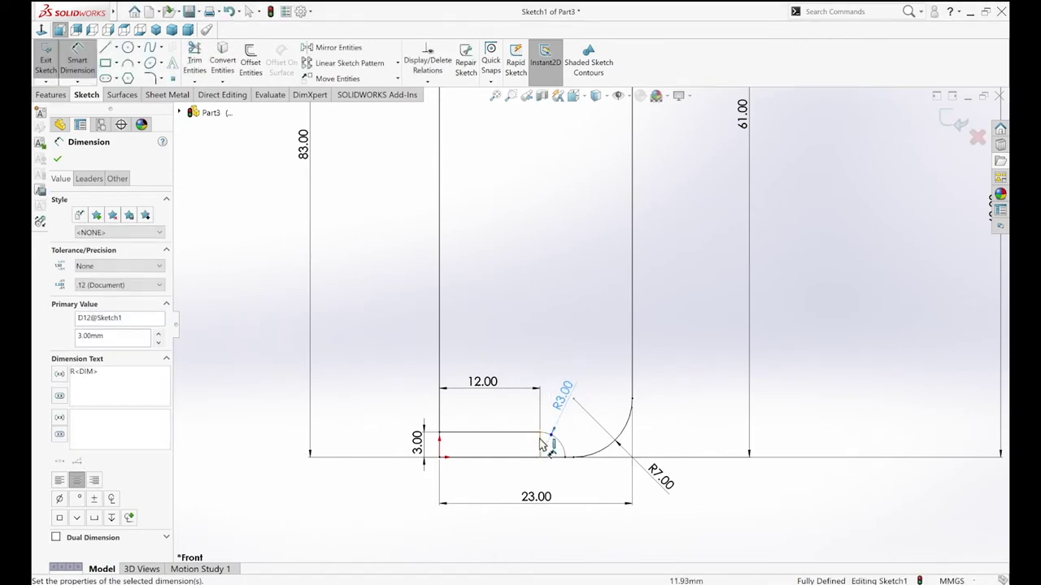
Convert the short line under the step corner to construction geometry and exit the sketch
key(s)
key(Escape)
click(540, 446)
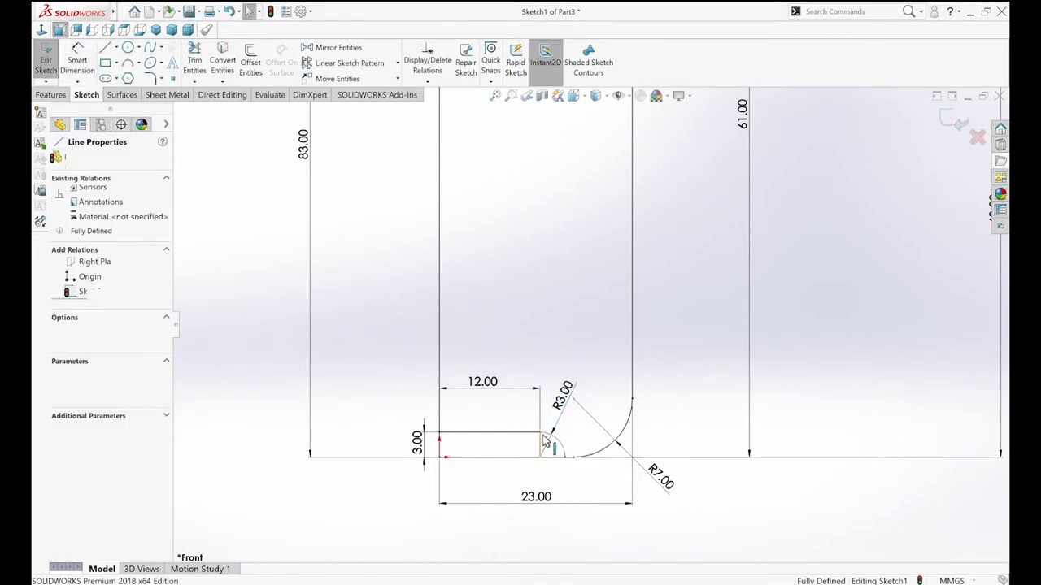
click(578, 416)
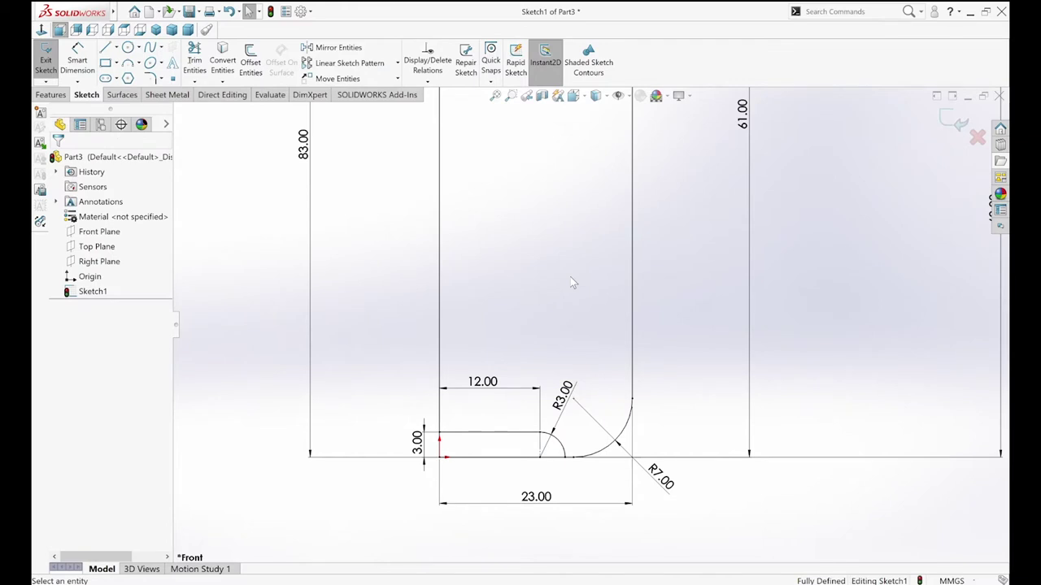
key(f)
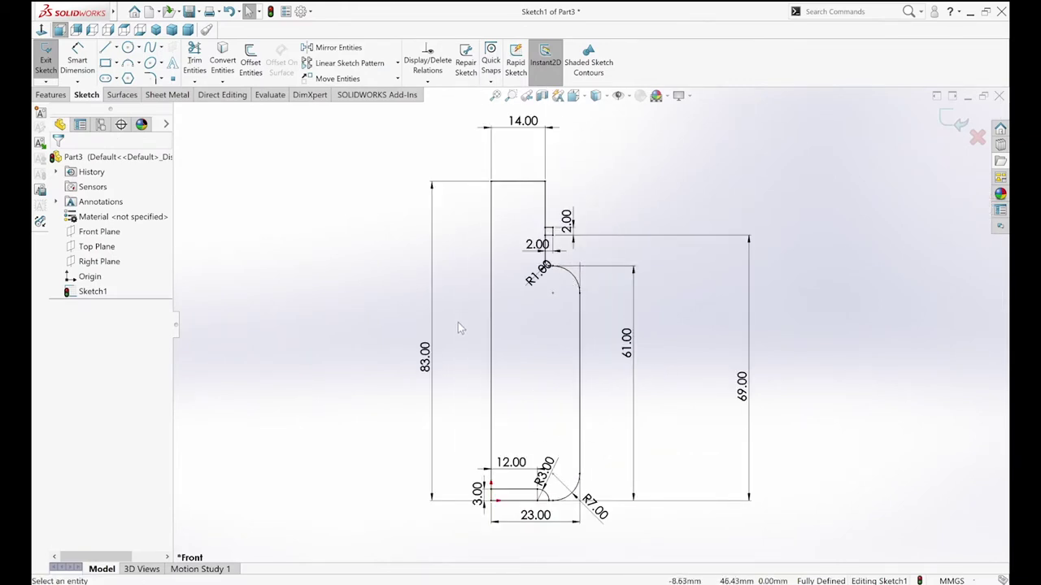
key(d)
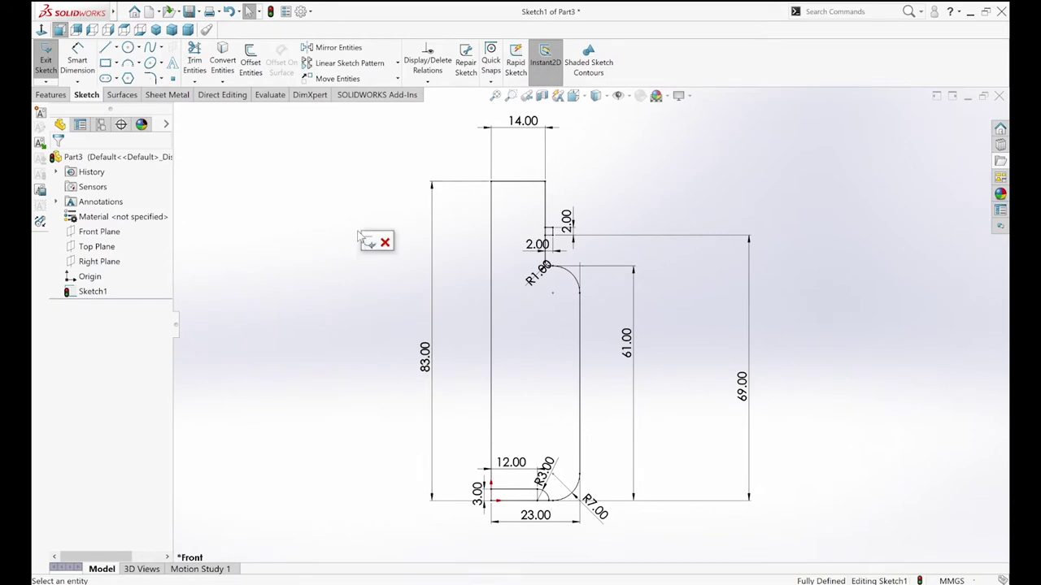
click(367, 239)
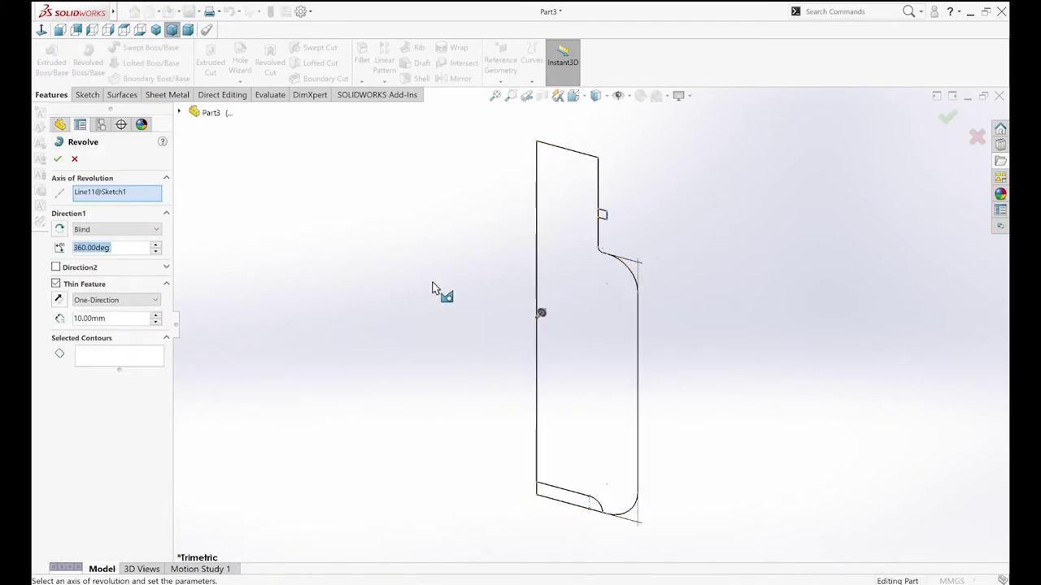
Revolve the profile 360° about Line1@Sketch1 as a solid, with Thin Feature unchecked
click(135, 358)
click(582, 360)
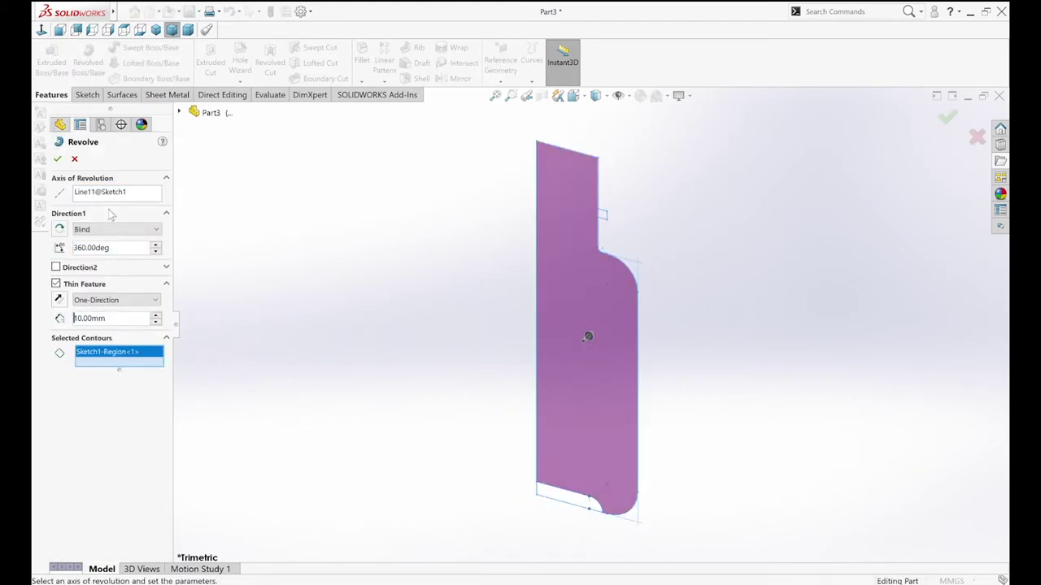
click(104, 198)
right_click(149, 191)
click(183, 199)
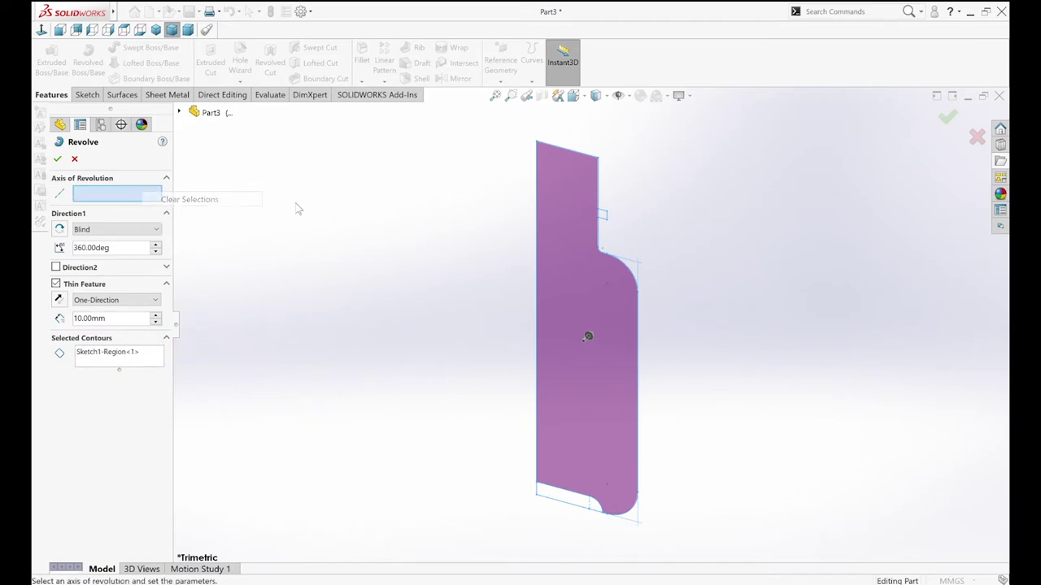
click(536, 243)
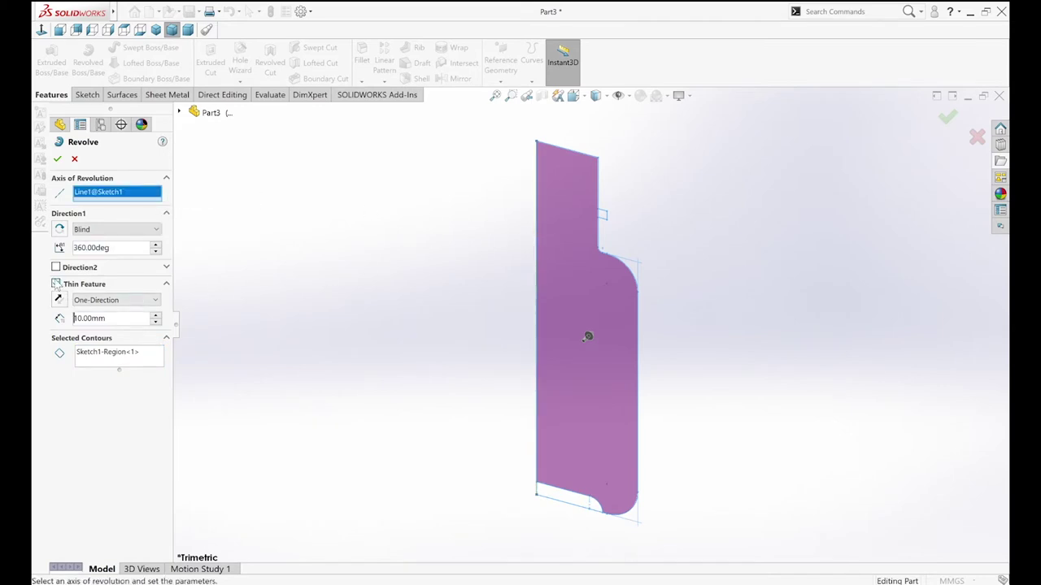
click(56, 284)
click(58, 160)
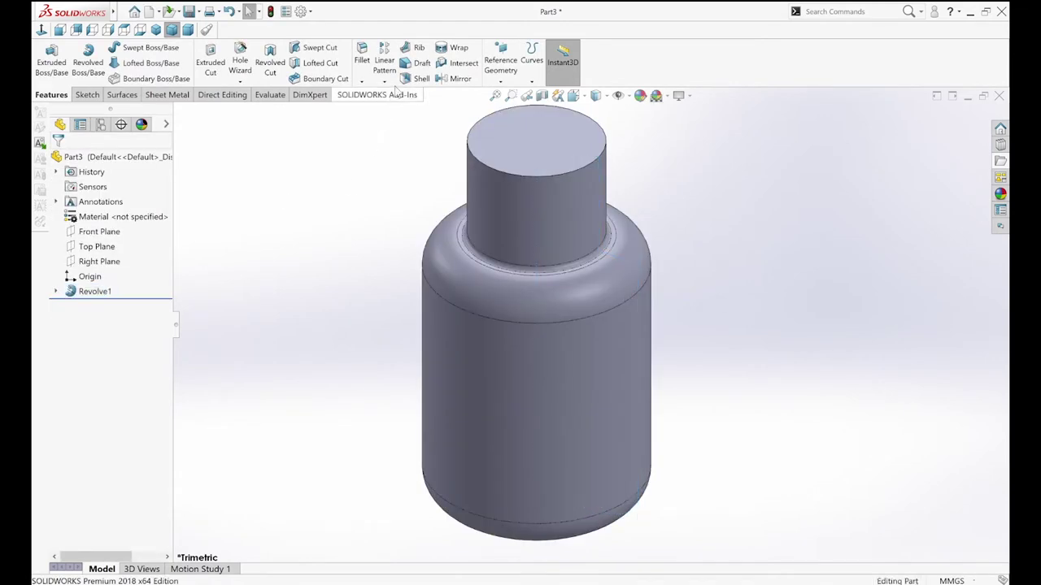
click(420, 78)
Shell the bottle with a 1.00 mm wall, removing the top face
click(521, 145)
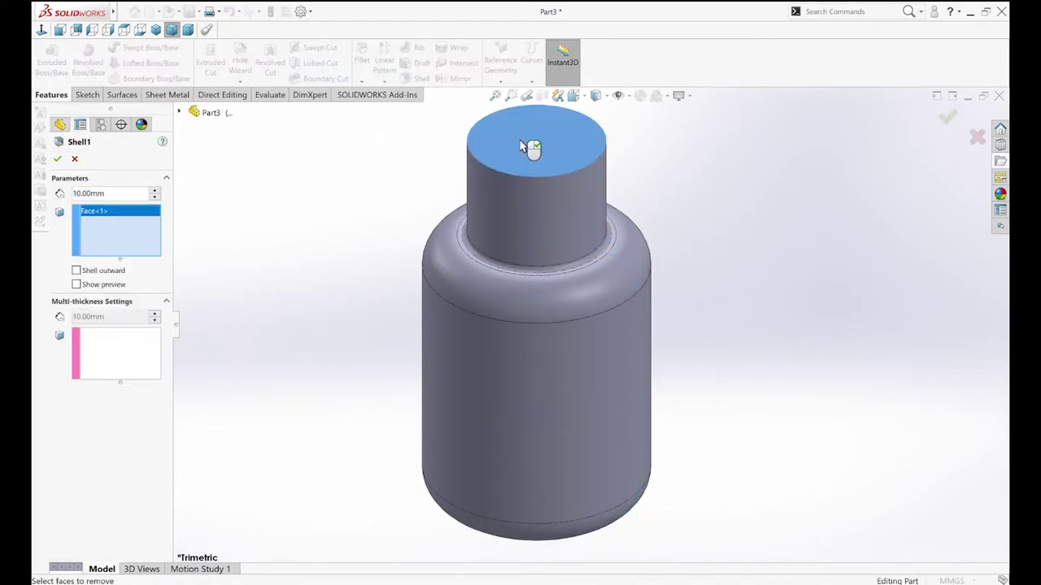
text(1)
key(Return)
click(57, 160)
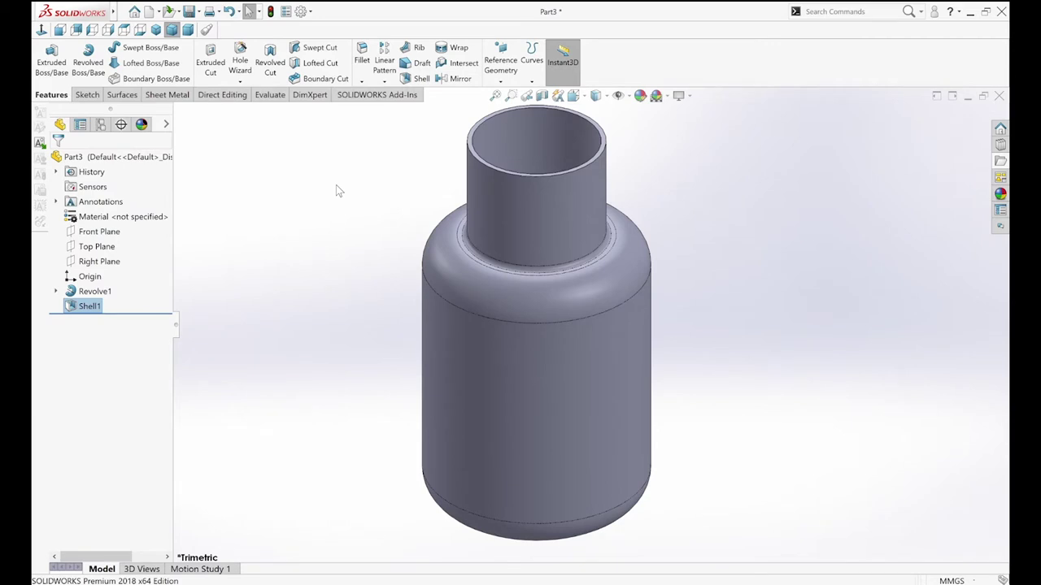
key(f)
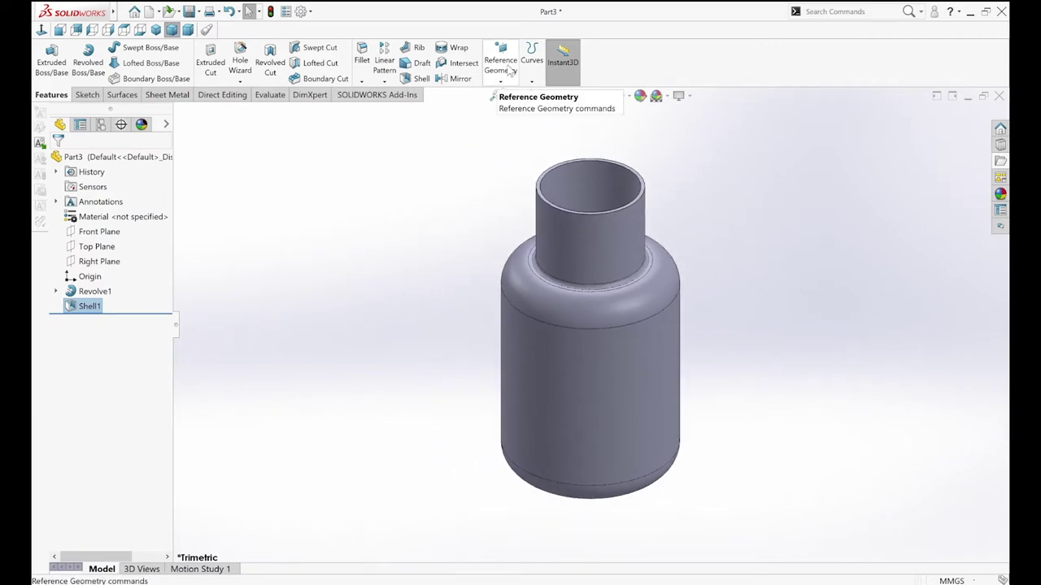
click(166, 124)
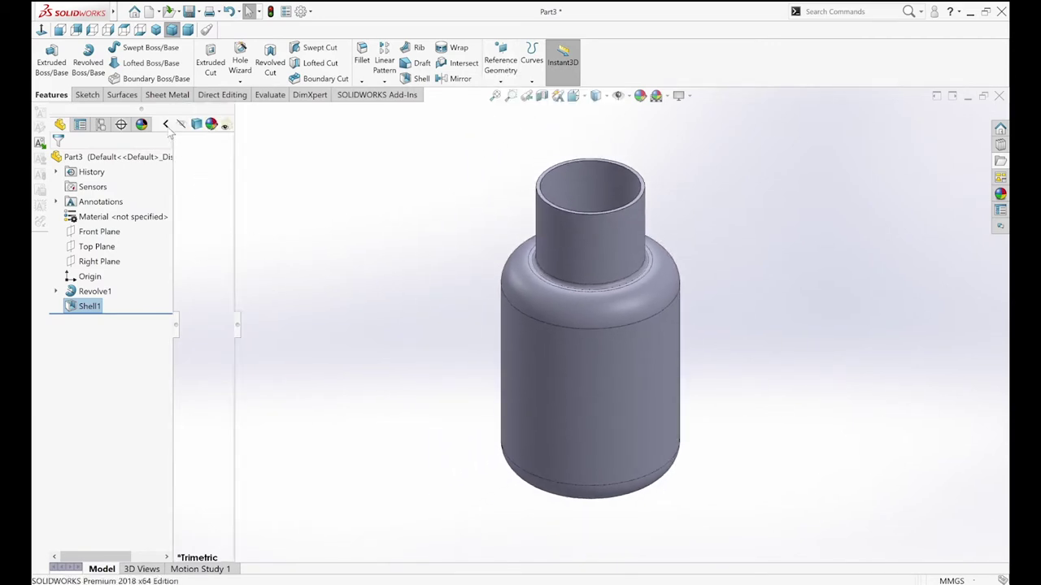
Revolve Sketch1's small neck region about Line1 to add a collar ring around the neck
click(55, 291)
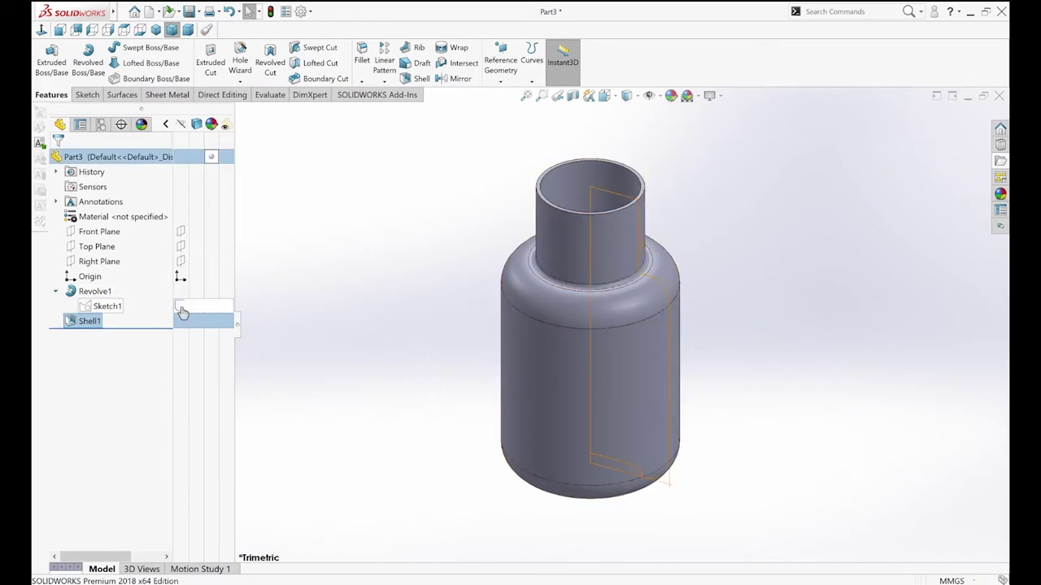
click(89, 59)
click(592, 206)
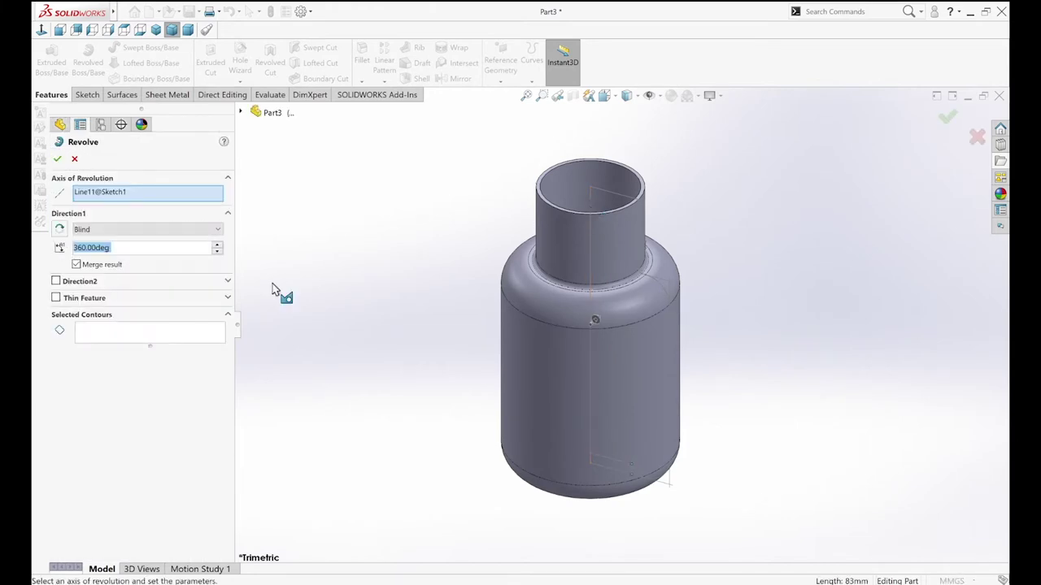
click(141, 330)
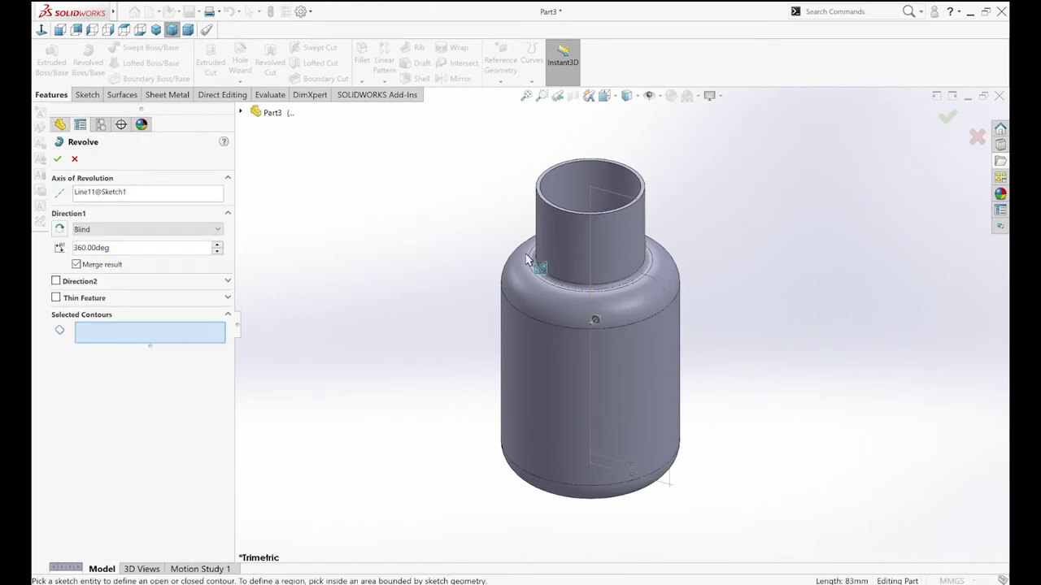
click(647, 248)
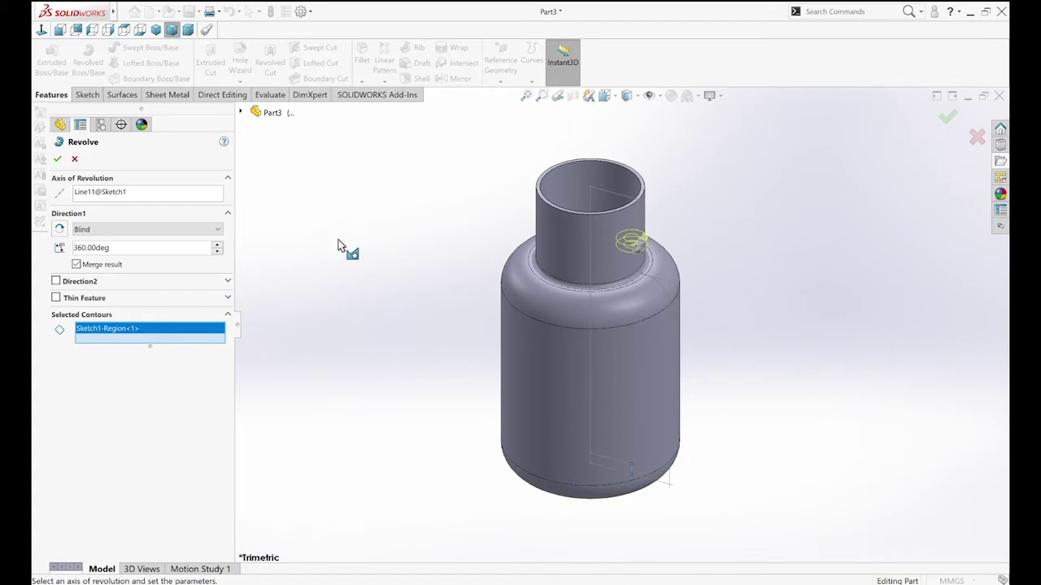
right_click(162, 198)
click(205, 202)
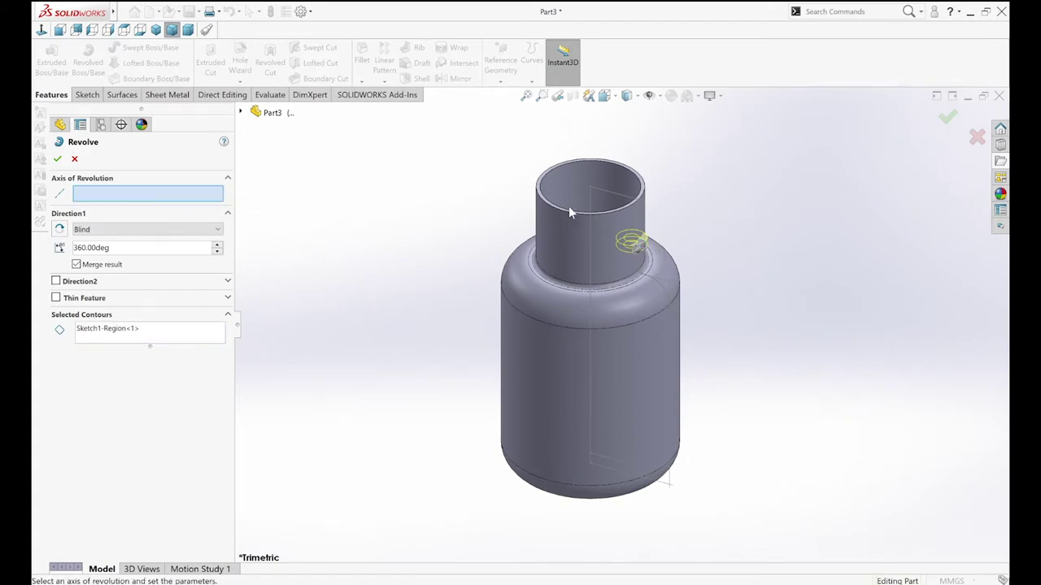
click(591, 206)
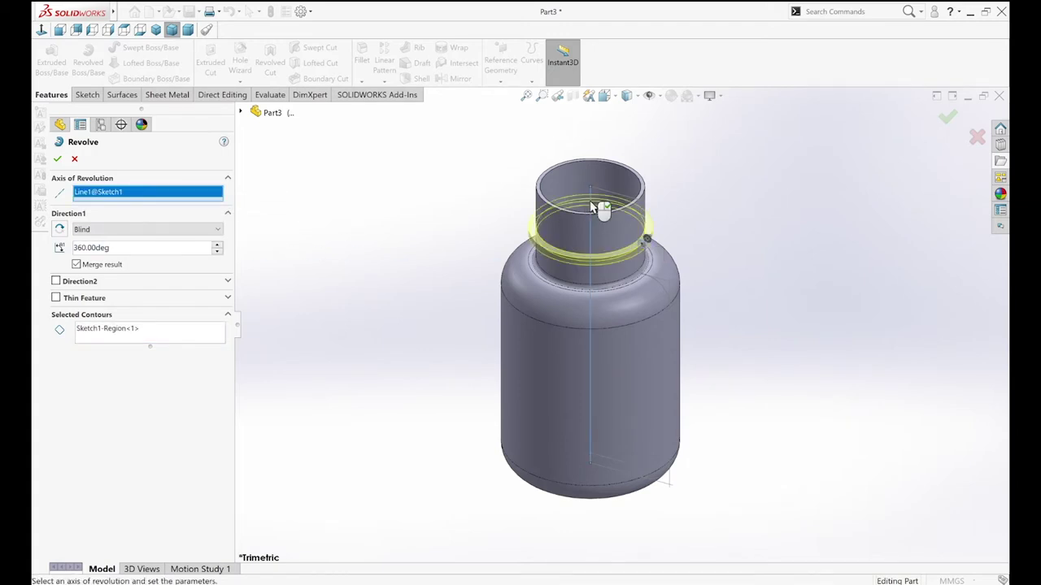
right_click(599, 208)
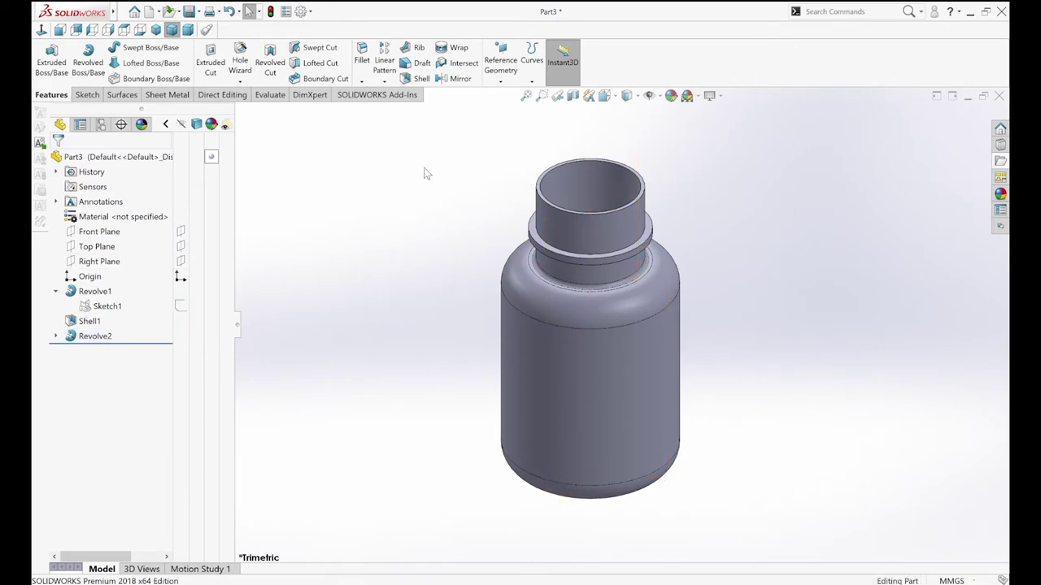
click(501, 81)
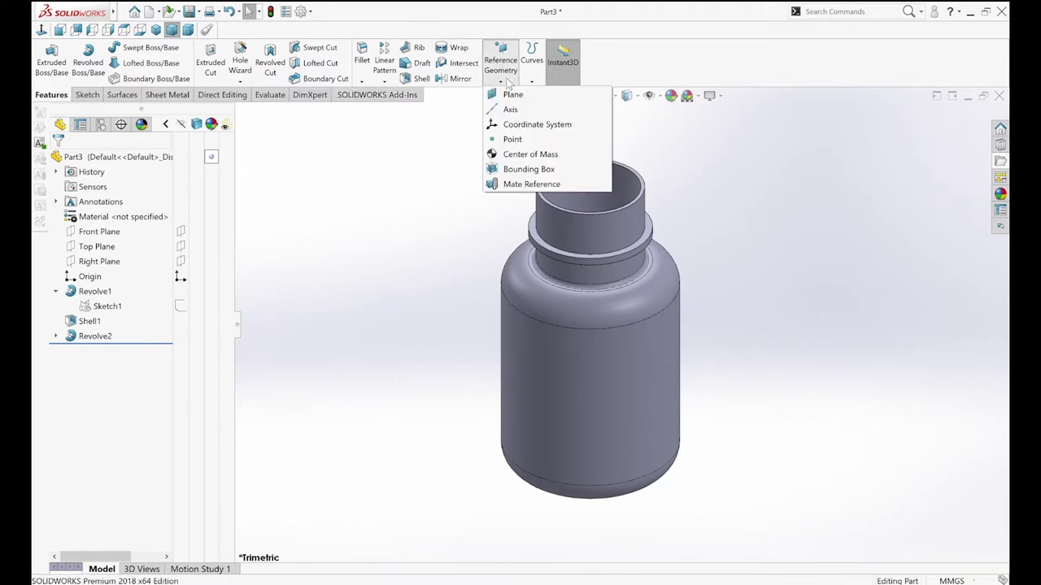
Create Plane1 2.00 mm below the bottle's top rim face, with the offset flipped downward
click(510, 94)
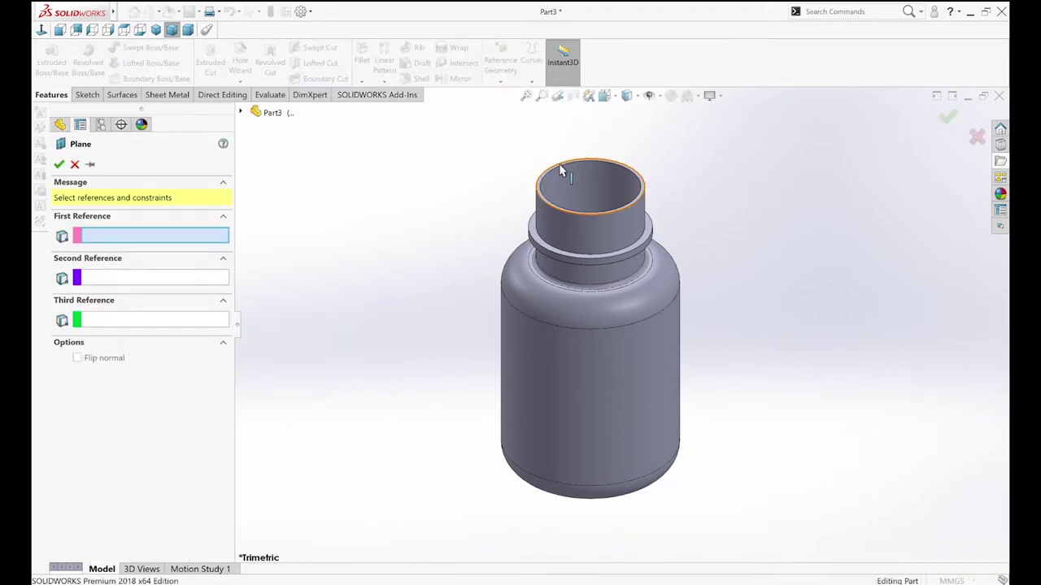
click(558, 172)
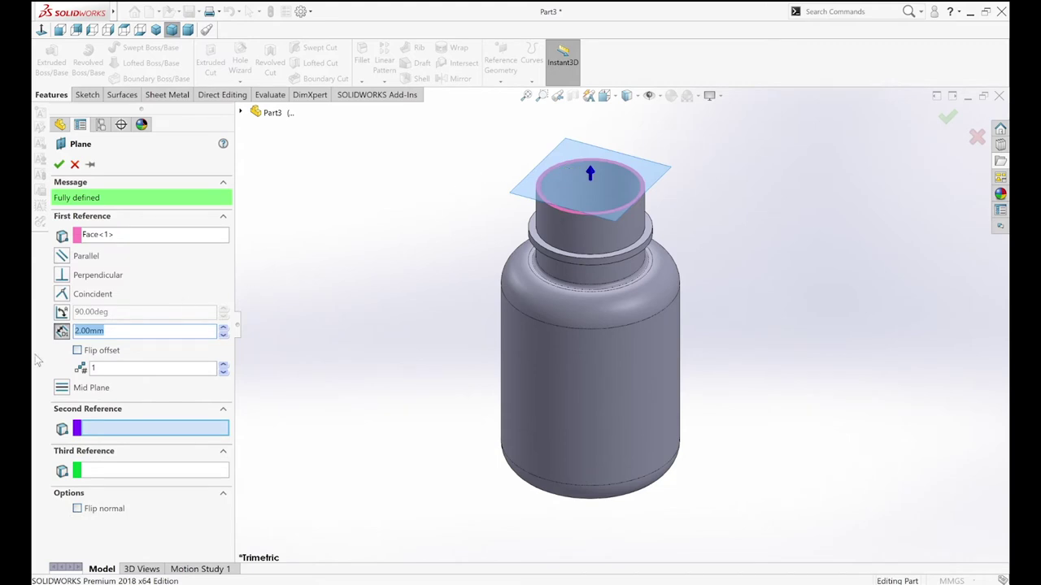
click(78, 351)
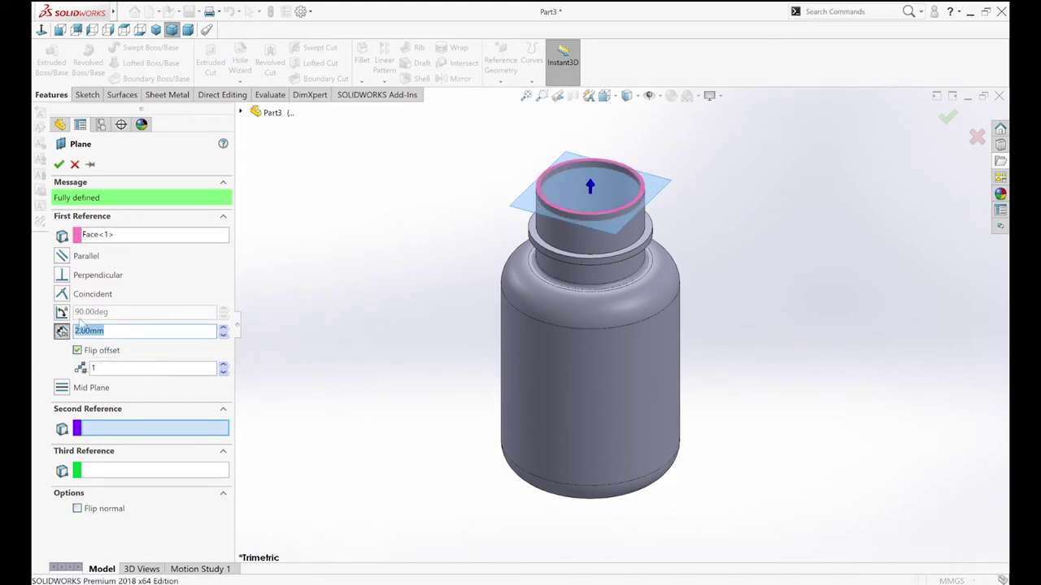
click(59, 164)
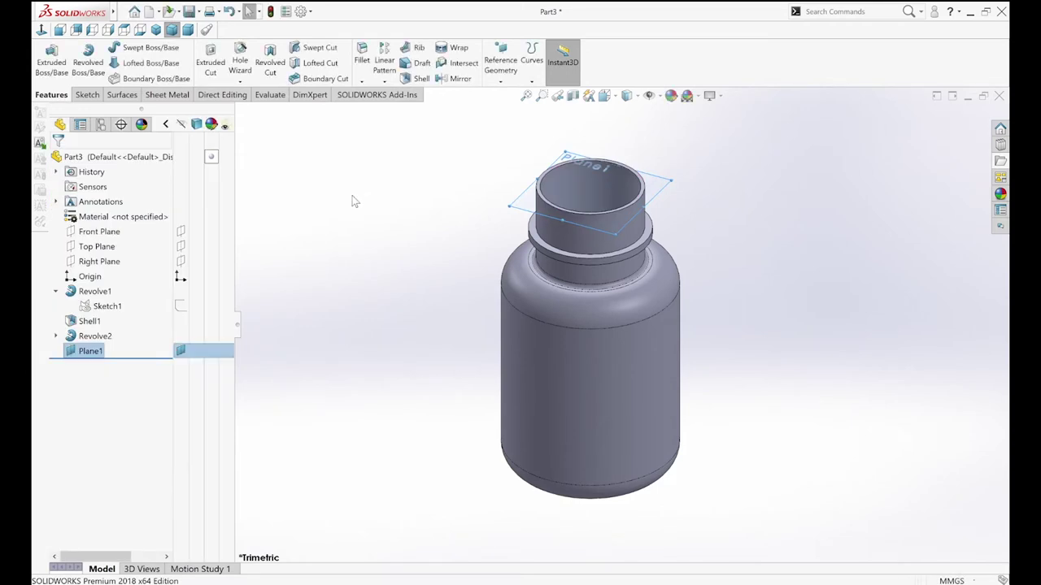
click(354, 201)
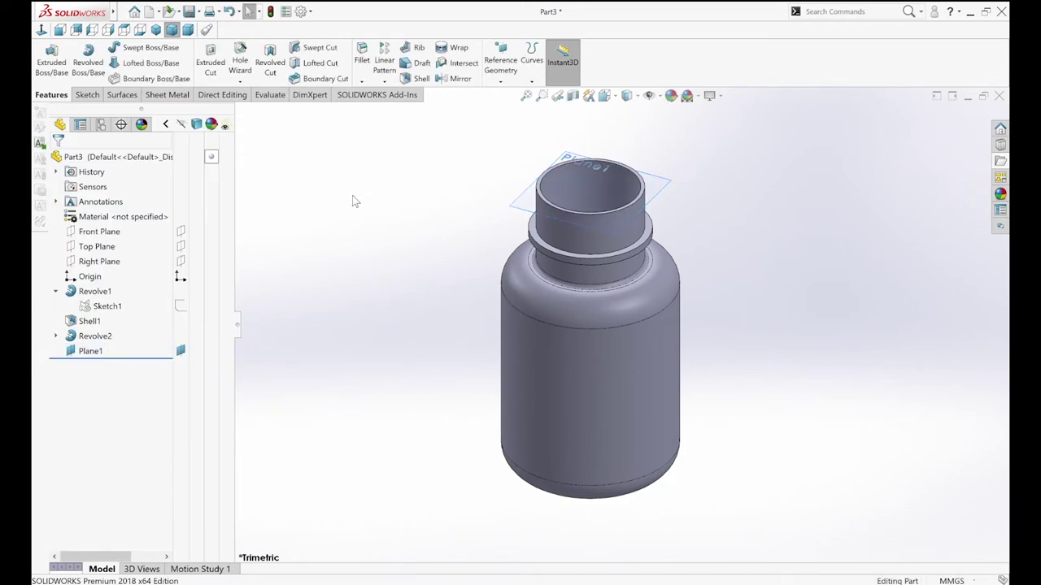
Sketch on Plane1 a 28 mm circle converted from the neck's top rim edge
click(518, 203)
click(574, 175)
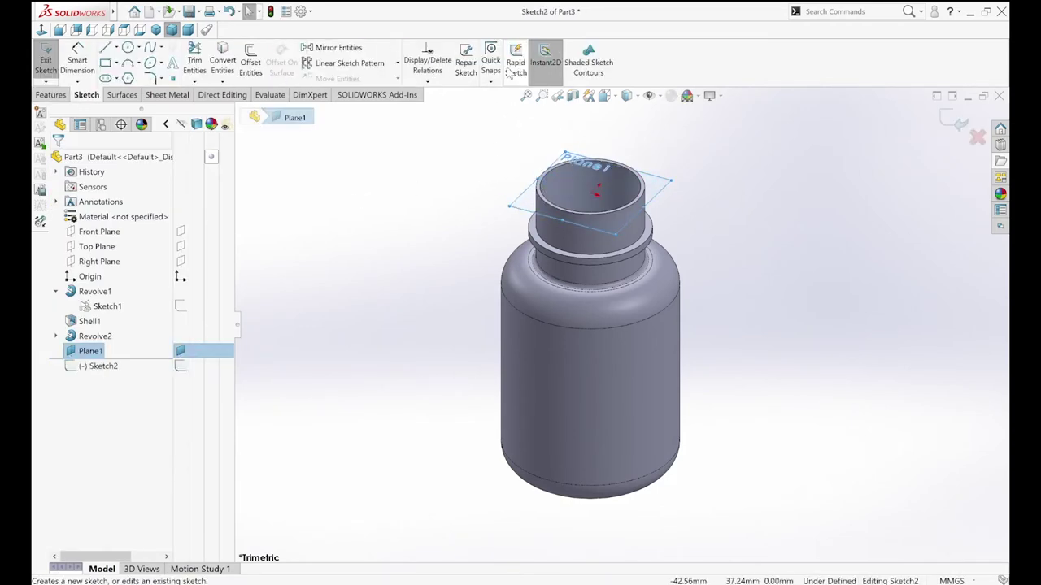
click(222, 65)
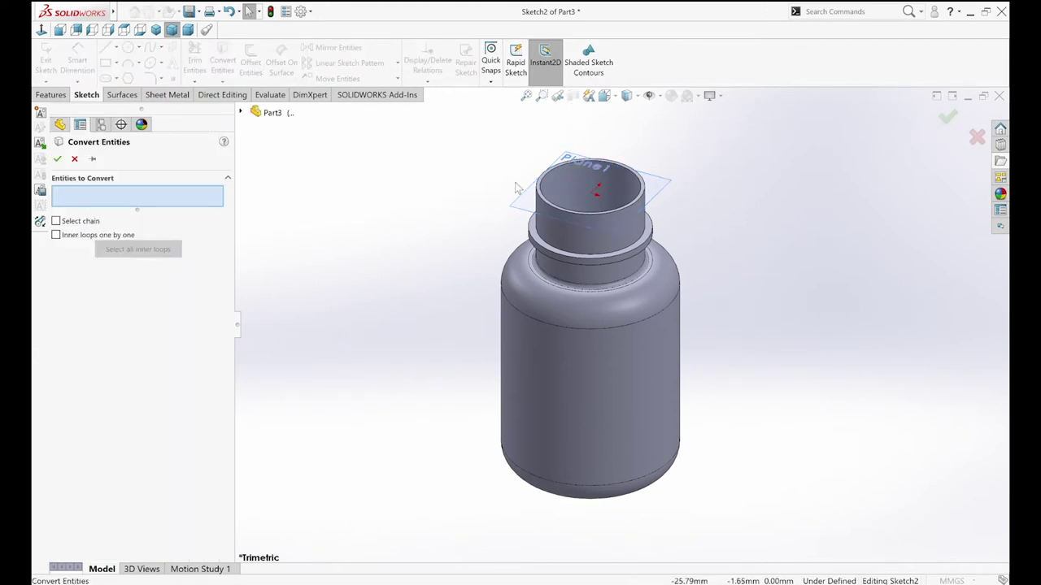
click(543, 201)
right_click(543, 202)
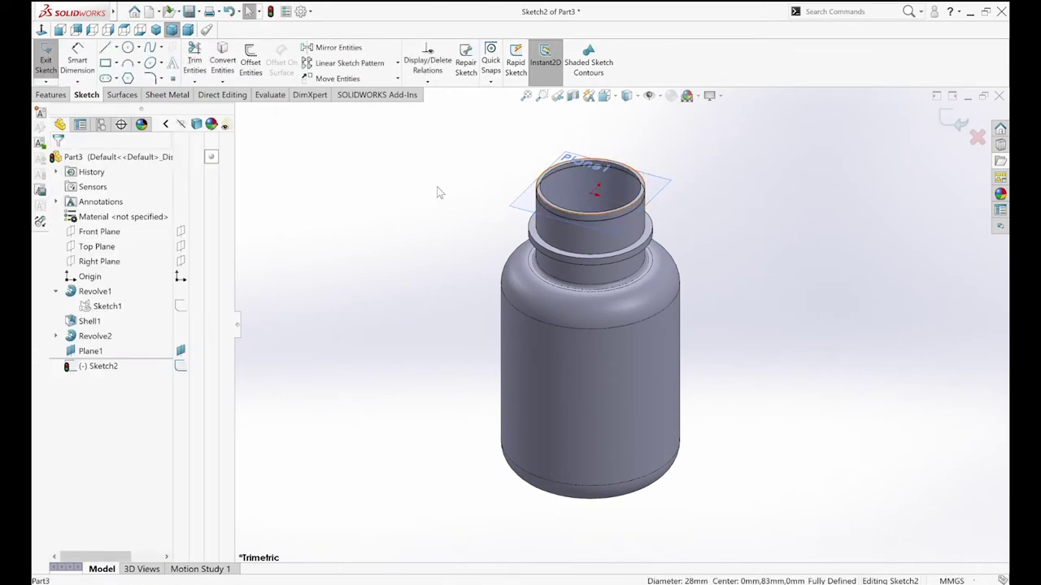
Hide Plane1 and exit the circle sketch
click(181, 351)
click(957, 124)
click(533, 71)
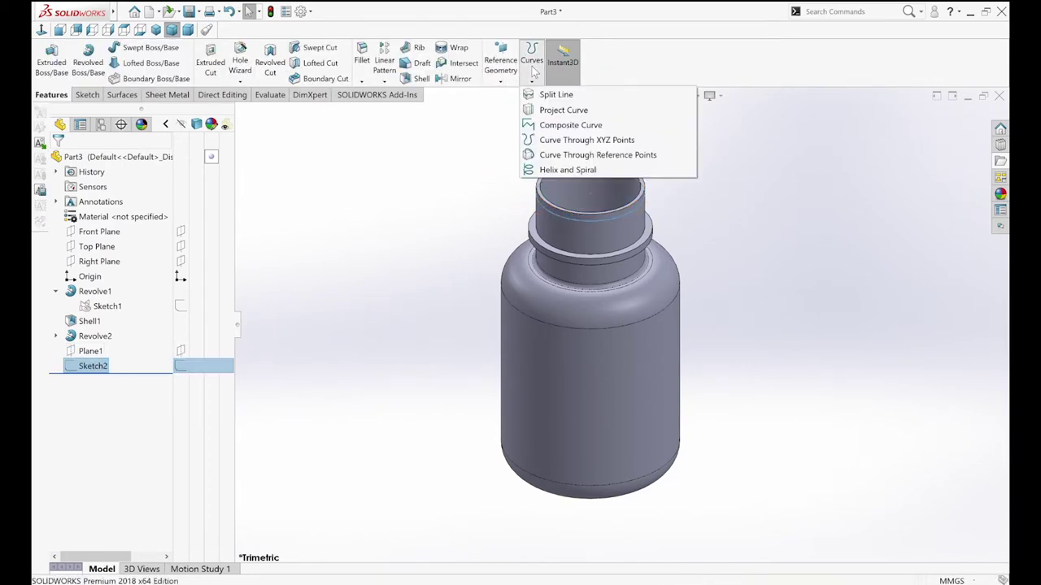
Create a helix on Sketch2 with 3 mm pitch, 2 revolutions and 270° start, then view from the right
click(545, 170)
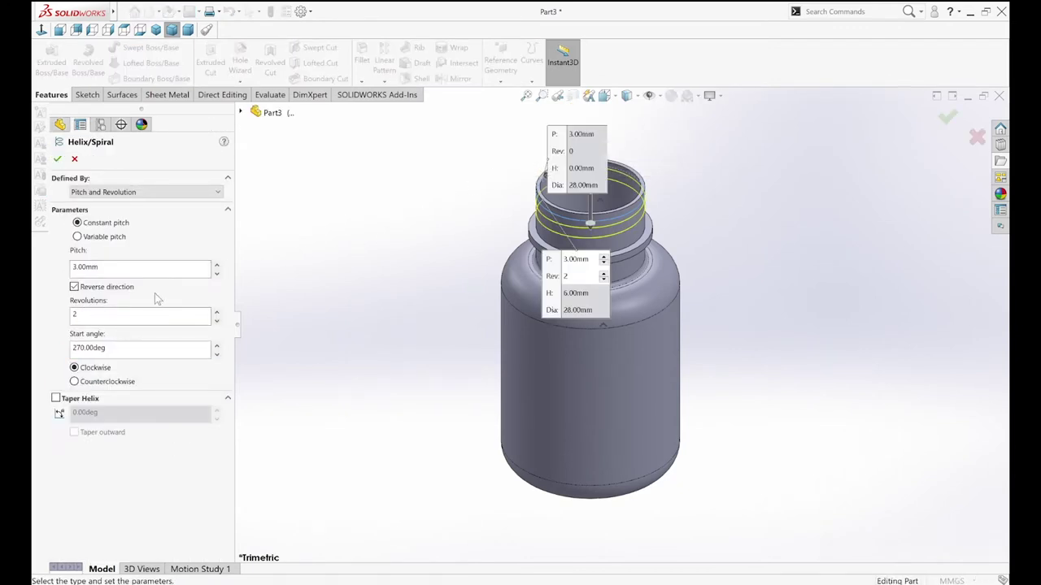
click(59, 159)
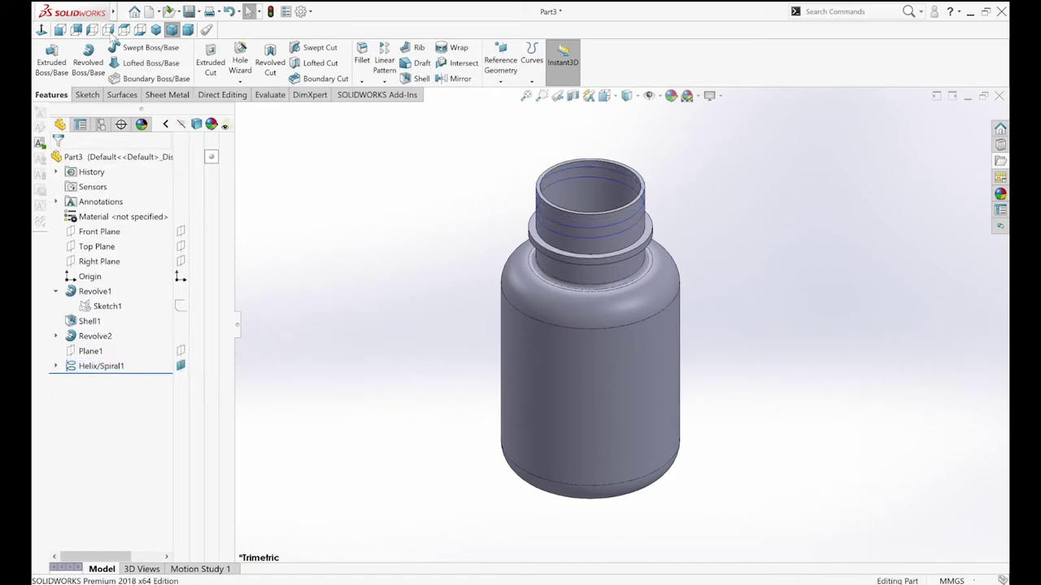
click(109, 35)
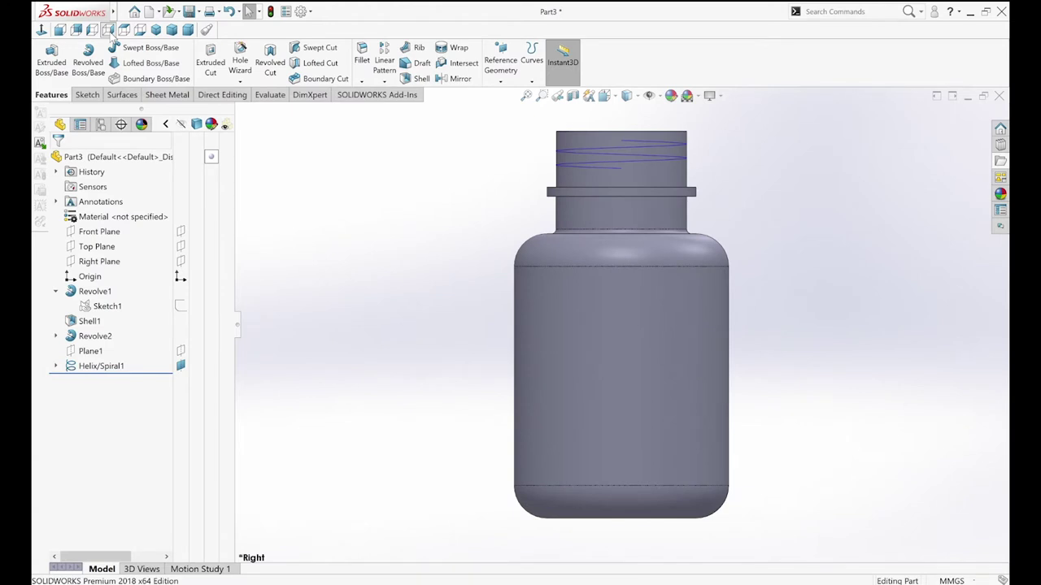
scroll(701, 125, down, 1)
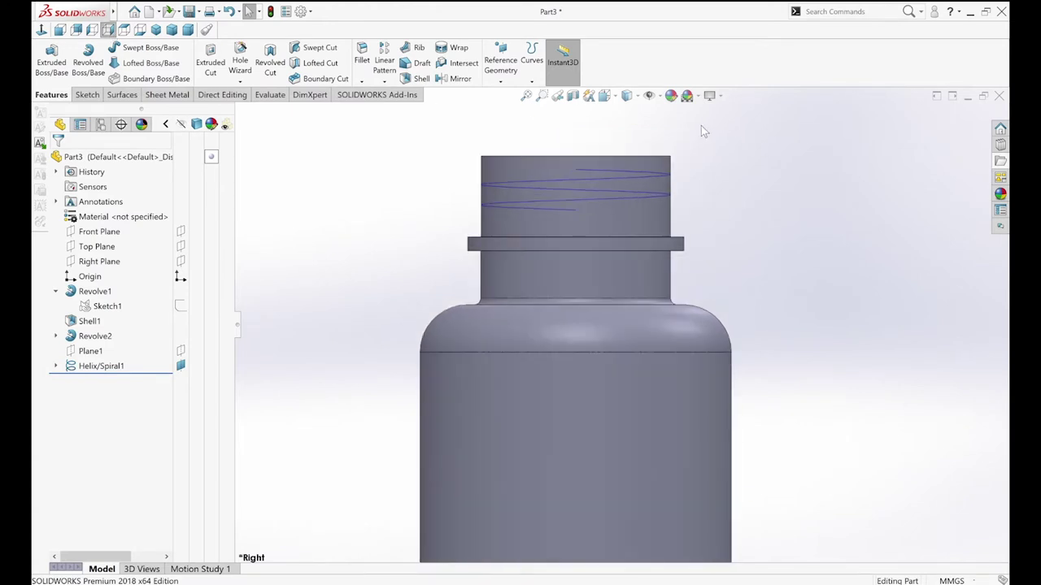
scroll(687, 142, down, 1)
scroll(666, 175, down, 1)
scroll(662, 190, down, 2)
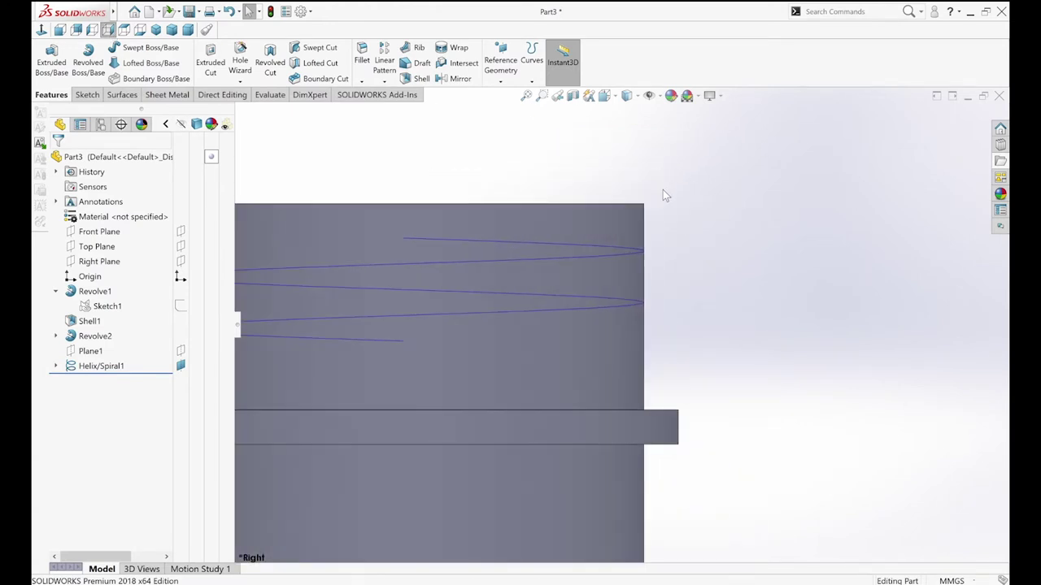
Draw a closed four-sided thread profile on the Right Plane beside the helix end
click(89, 261)
click(93, 246)
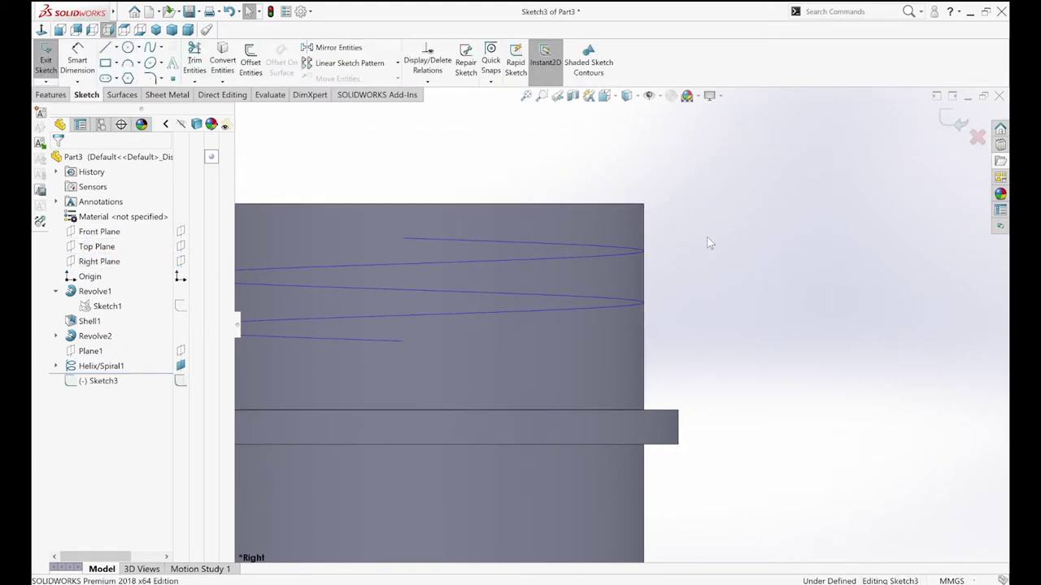
key(s)
click(787, 249)
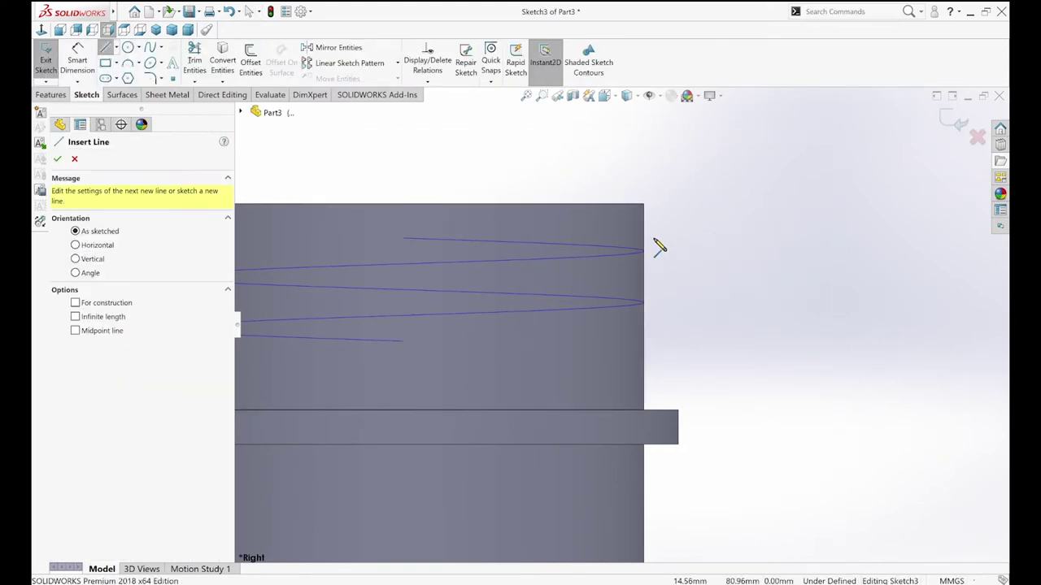
click(653, 237)
click(653, 271)
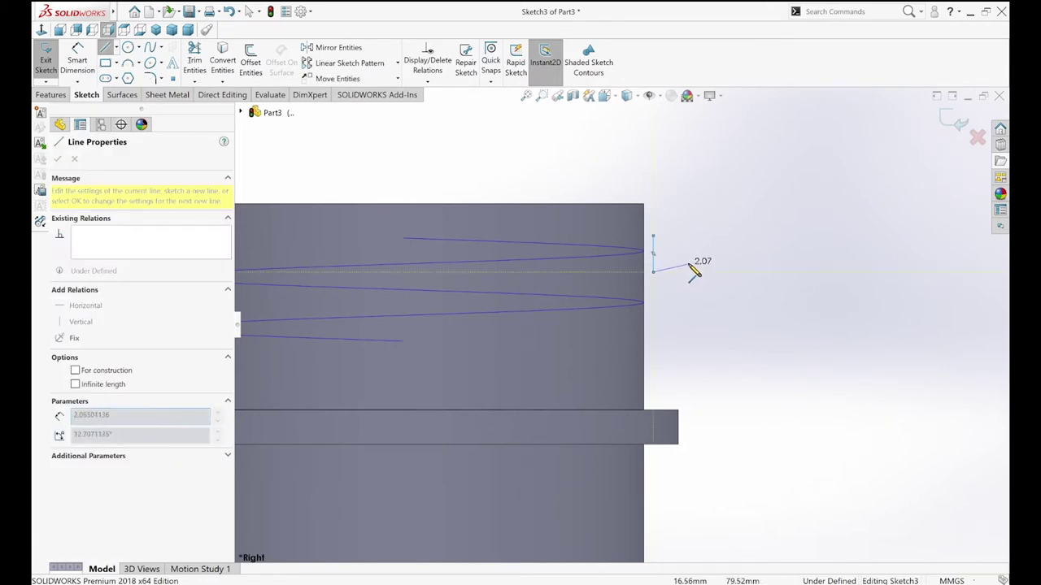
click(689, 263)
click(688, 243)
click(654, 237)
Dimension the profile's offset to 1.10
key(s)
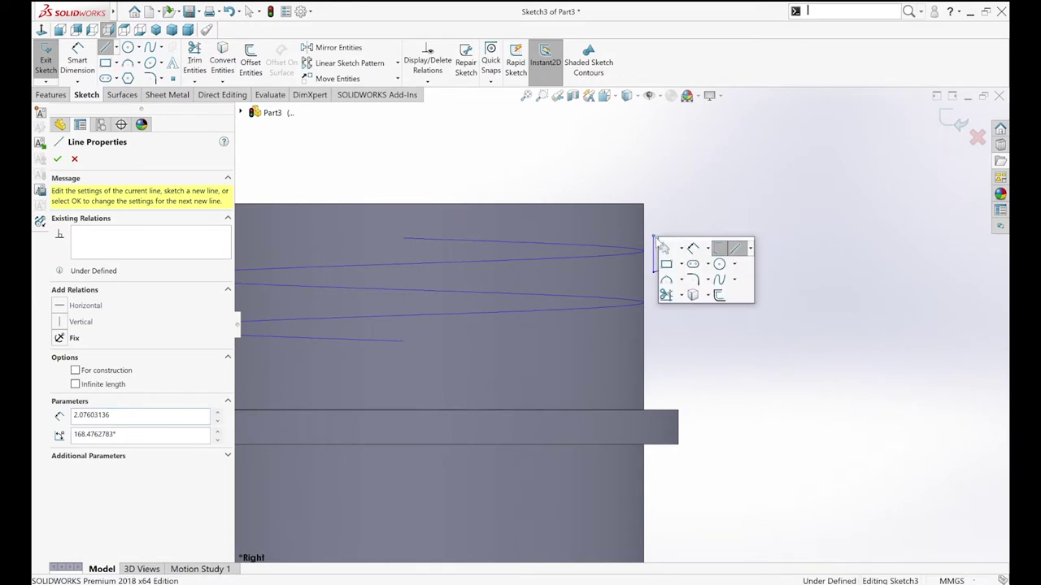
click(665, 248)
key(s)
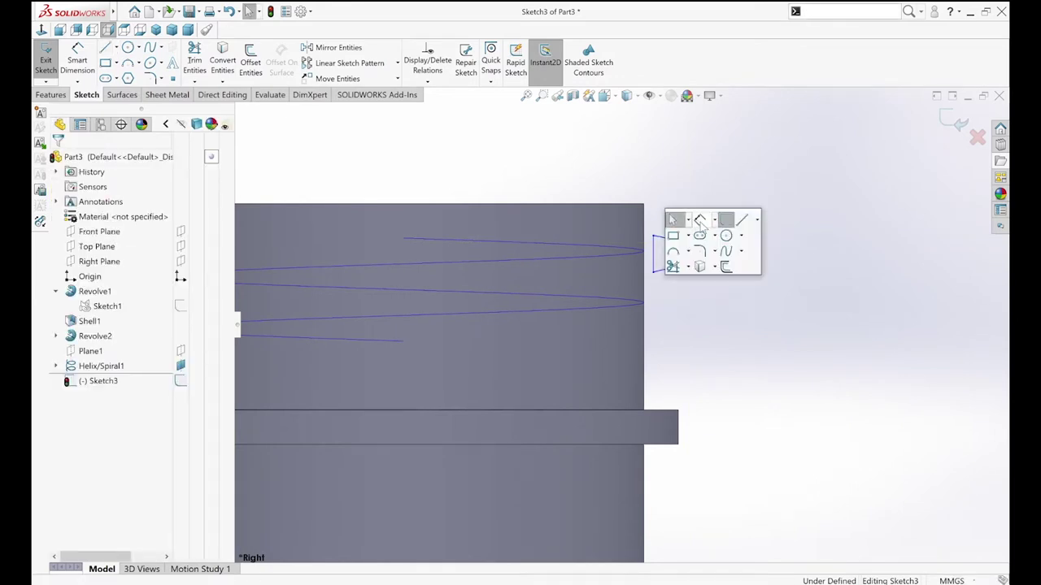
click(667, 213)
click(688, 253)
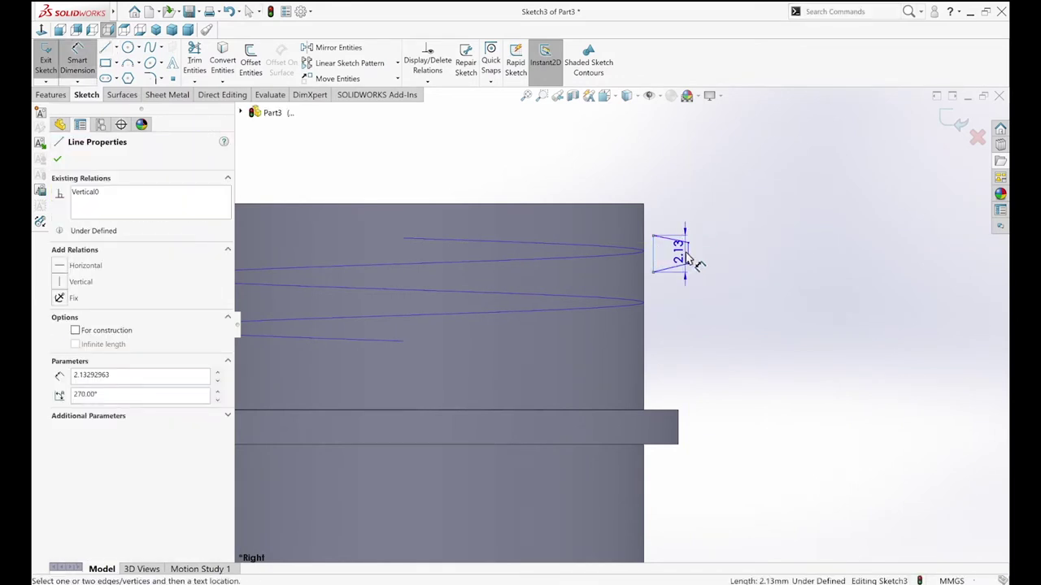
click(691, 214)
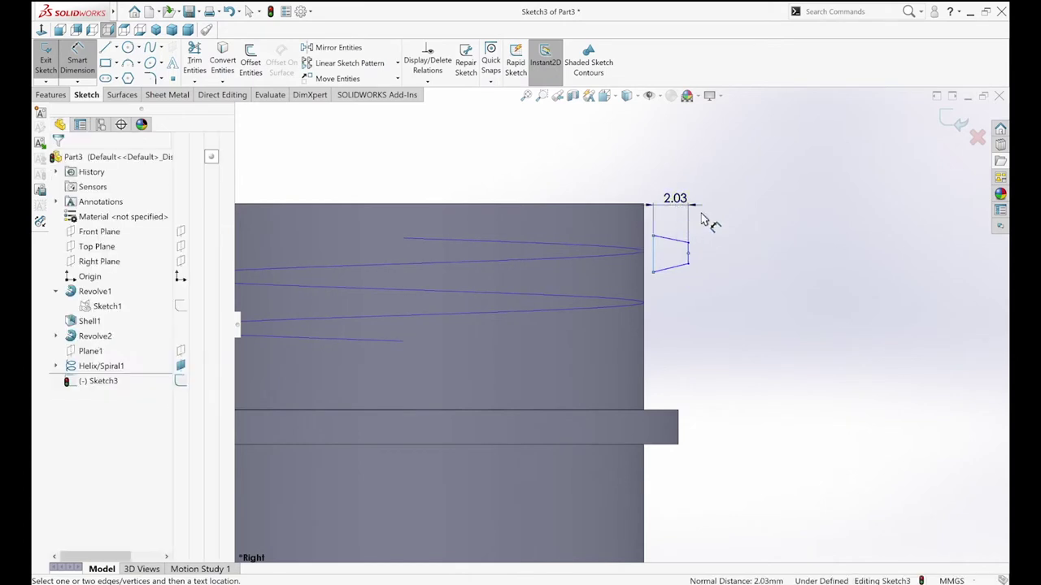
text(.1)
key(Return)
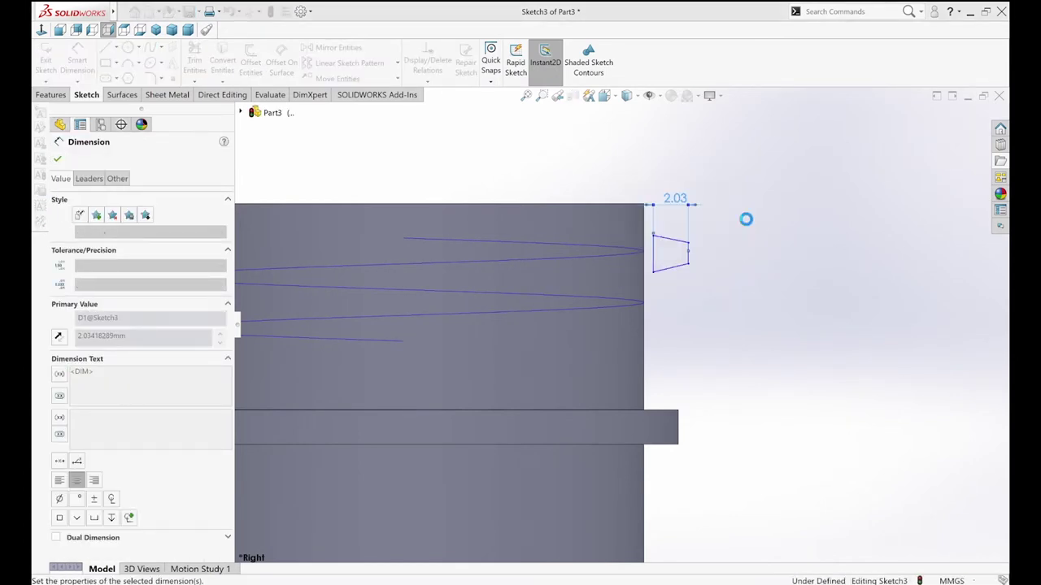
Dimension the profile height to 0.50 and the angle between the slanted edges to 60°
click(673, 258)
click(706, 263)
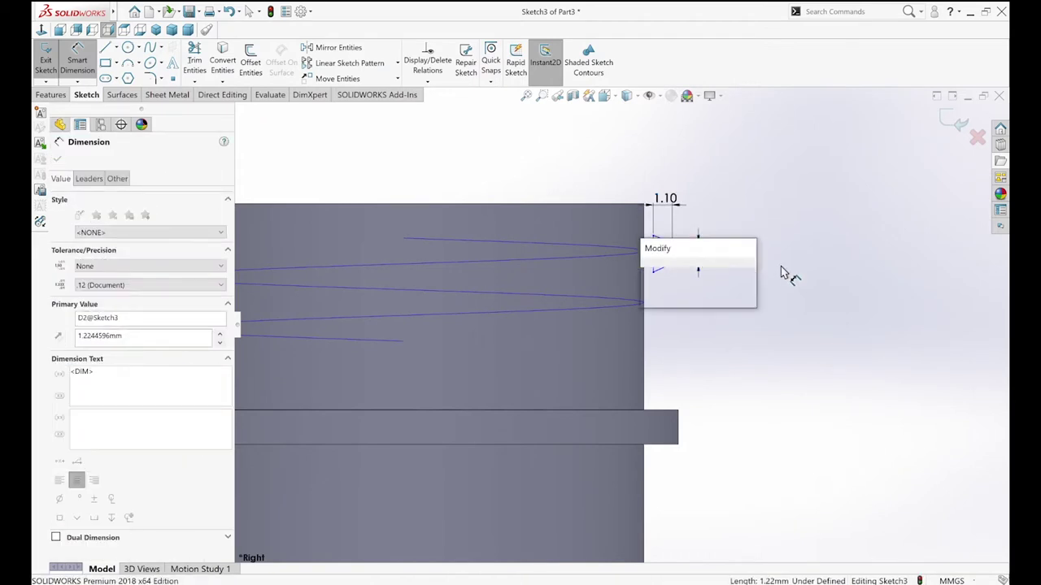
text(5)
key(Return)
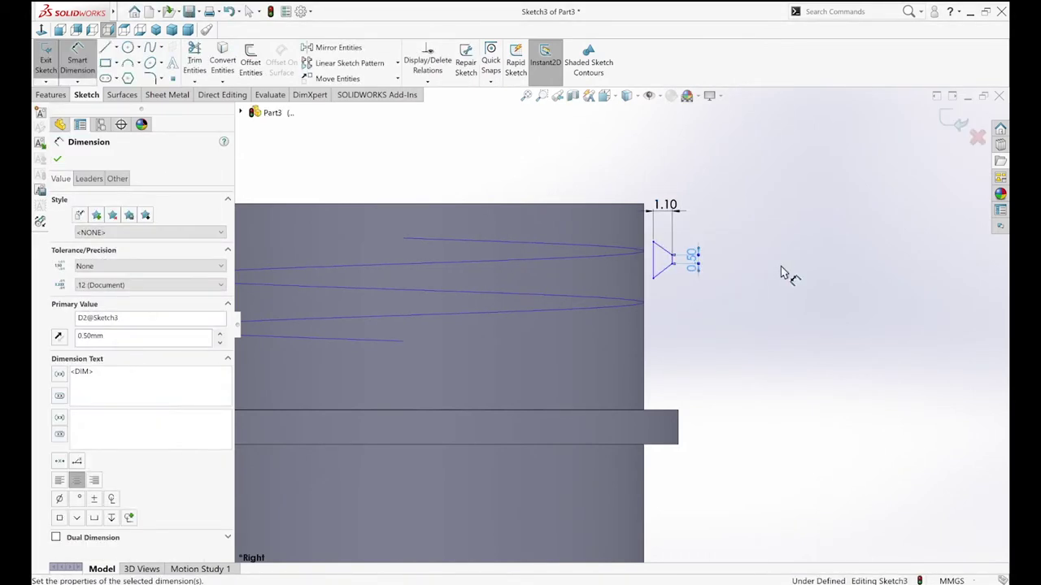
click(665, 261)
click(659, 253)
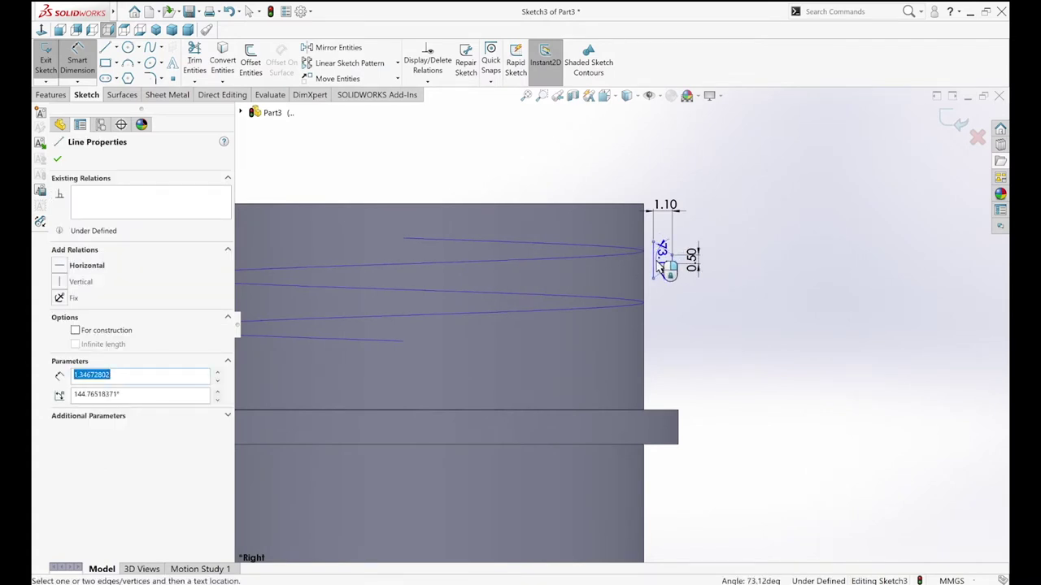
scroll(665, 270, down, 3)
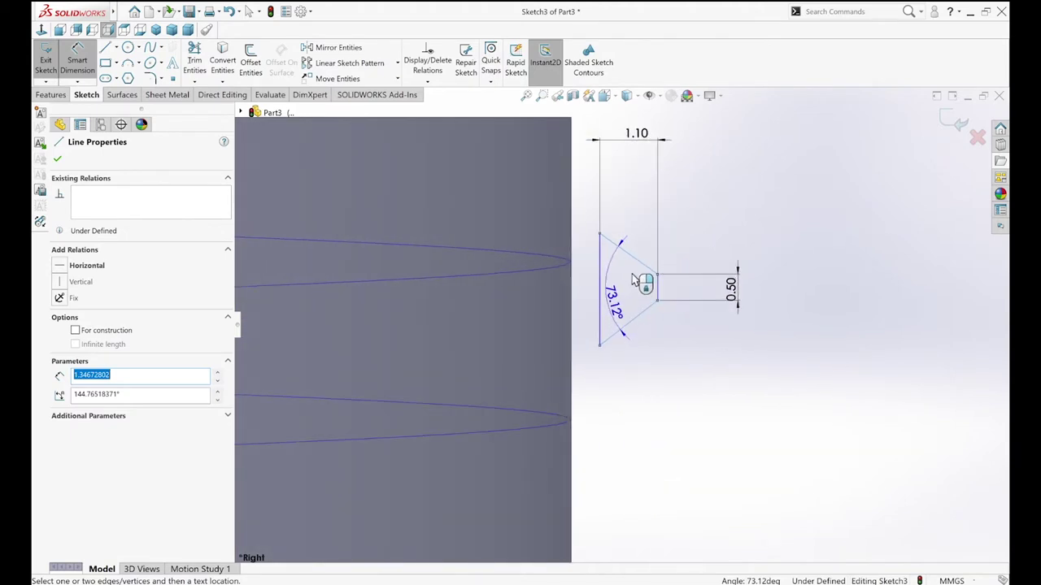
click(639, 283)
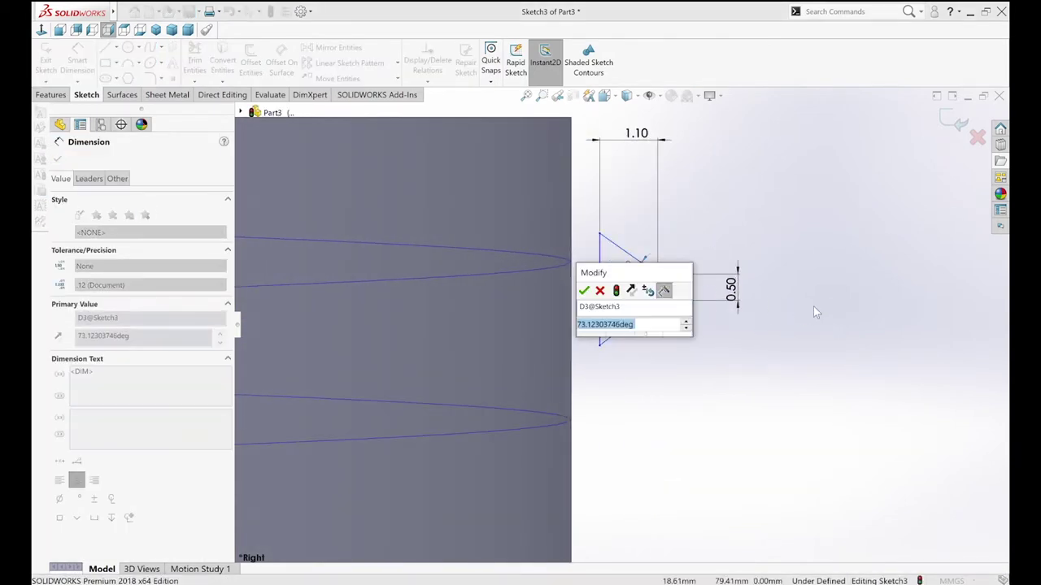
text(60)
key(Return)
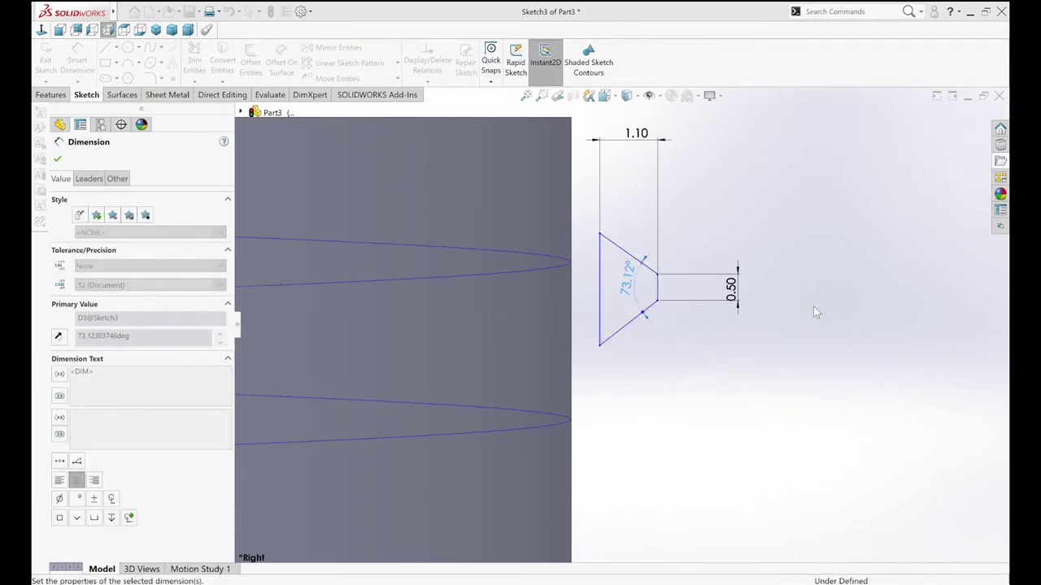
key(Escape)
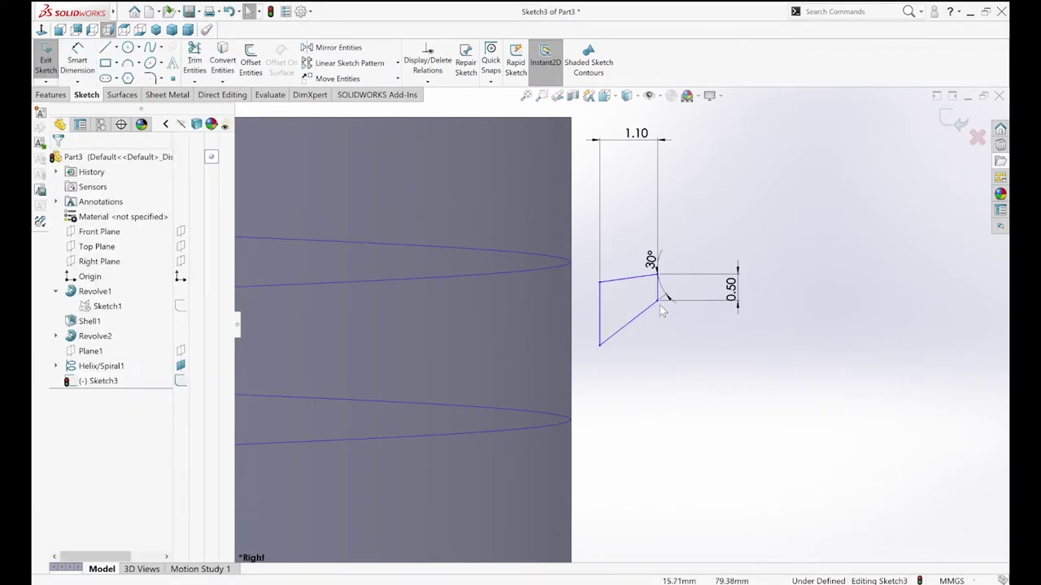
Make the profile's two corner points level with a Horizontal relation
click(601, 314)
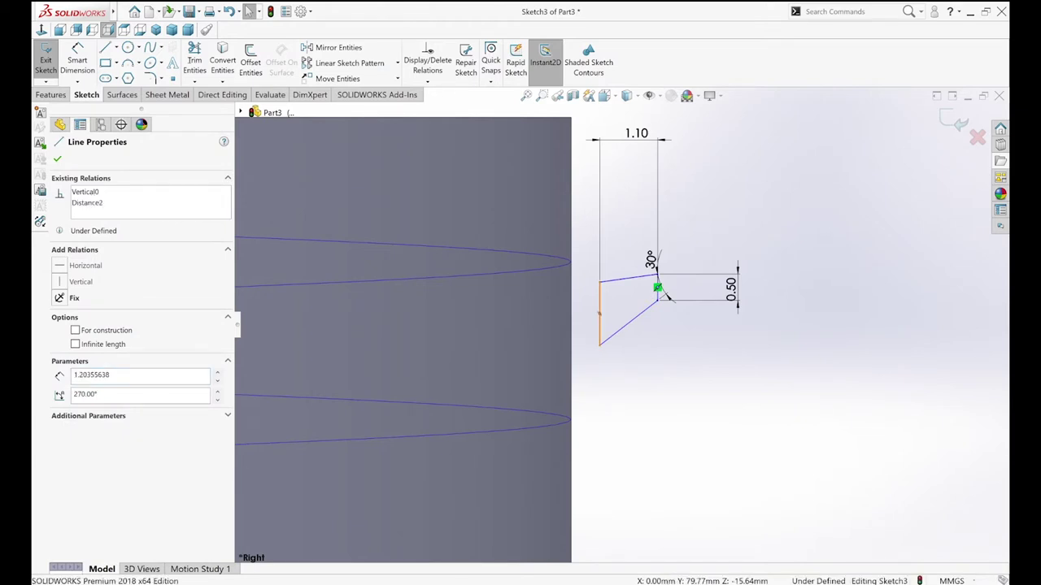
click(600, 313)
ctrl+click(657, 287)
click(626, 291)
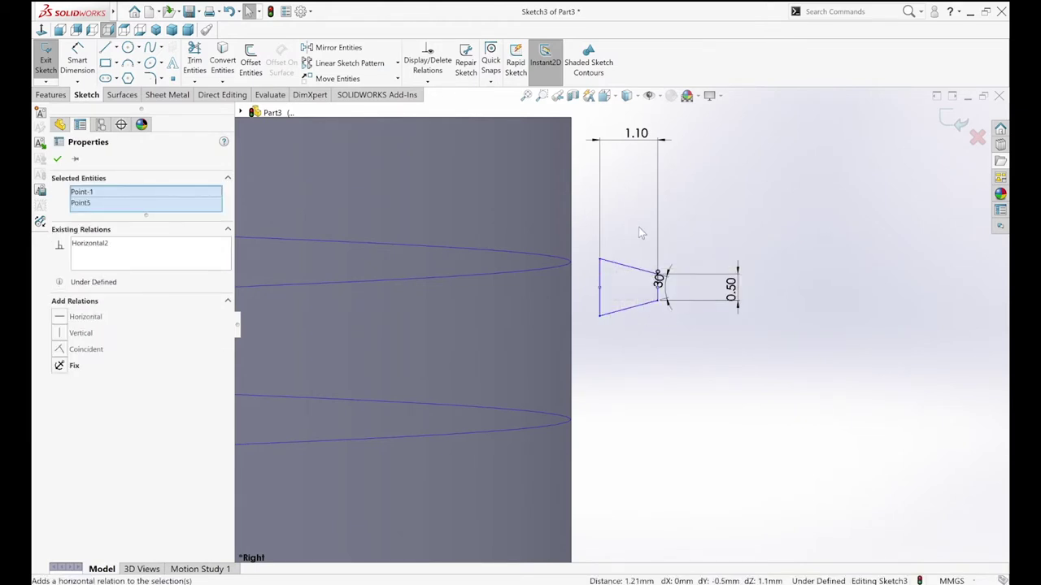
click(735, 216)
Draw a vertical construction centerline along the profile's left side
key(s)
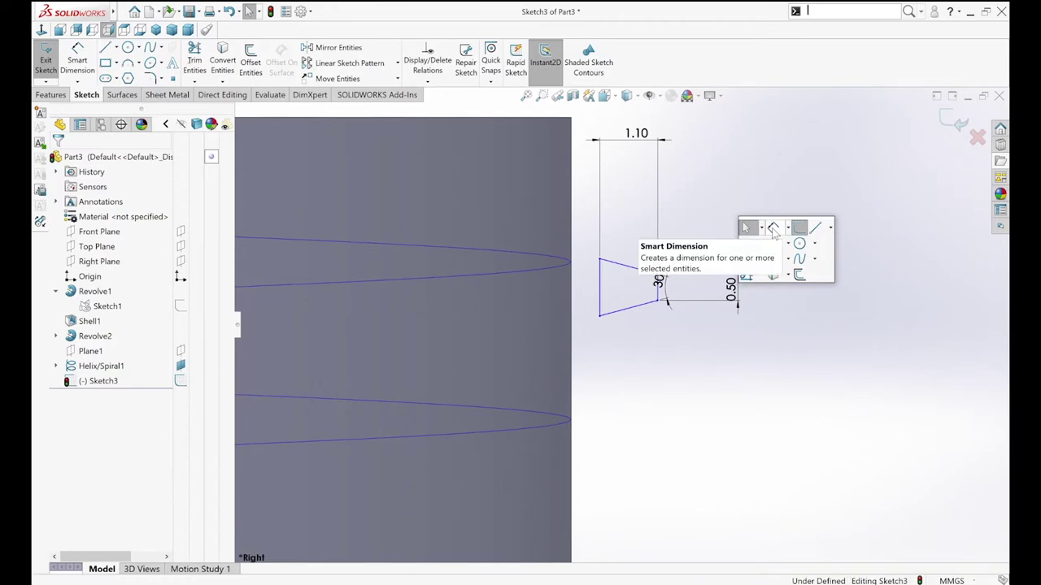
click(830, 228)
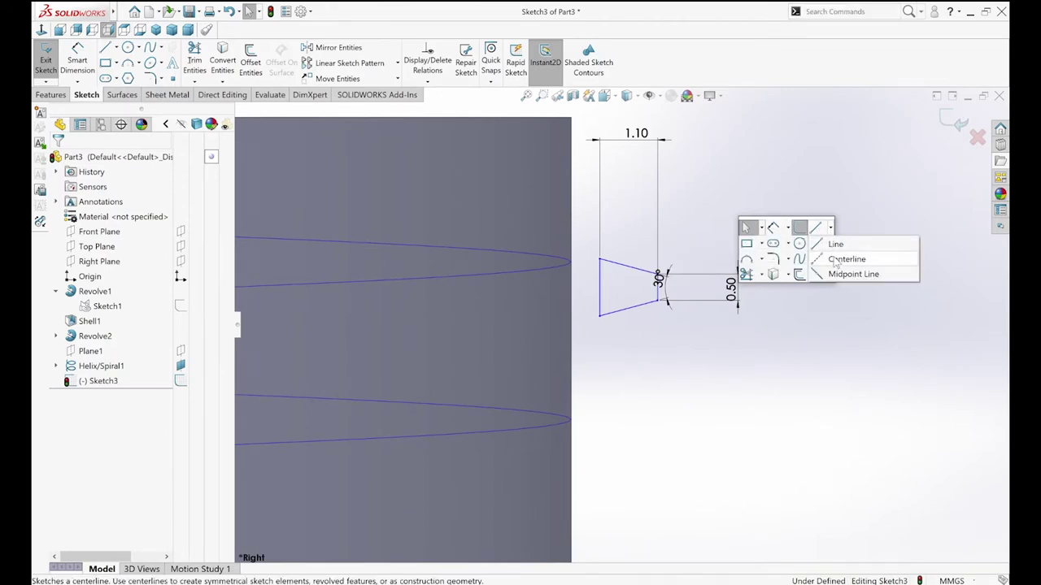
click(846, 258)
click(600, 261)
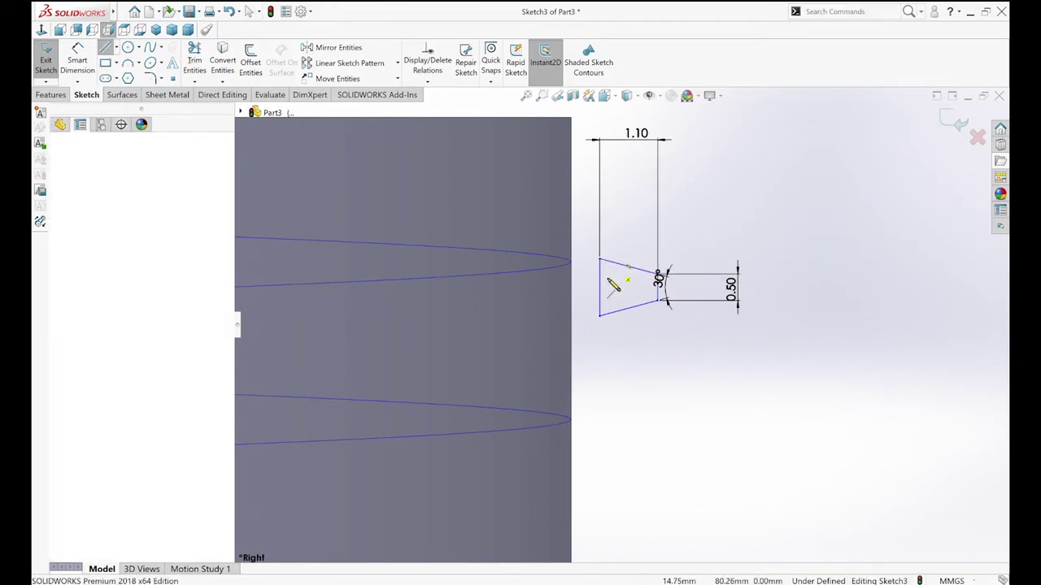
click(615, 315)
key(Escape)
click(612, 300)
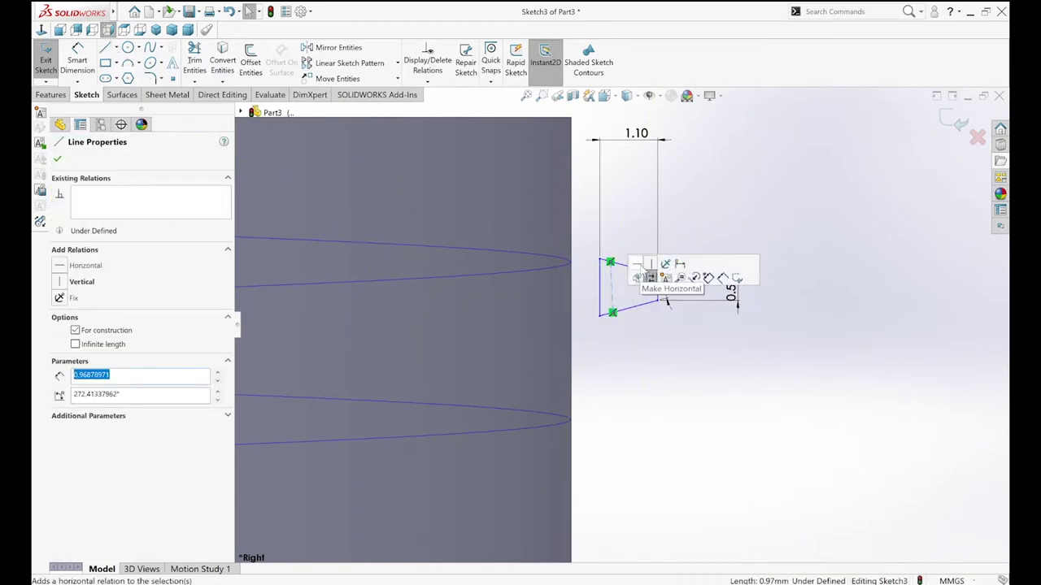
click(651, 264)
Dimension the centerline 0.10 from the left edge and move the 30° label inside the trapezoid
key(s)
click(661, 217)
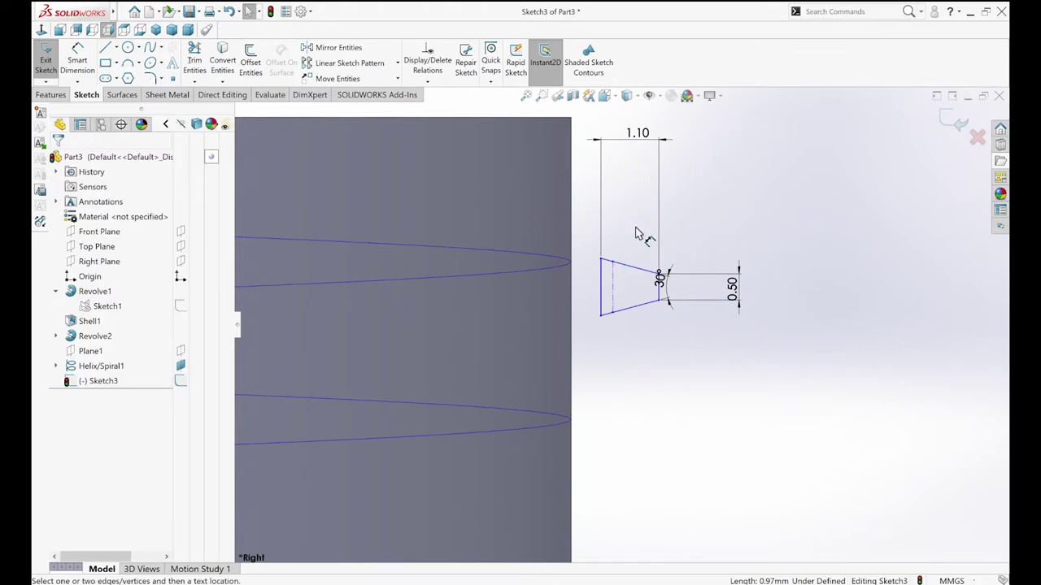
click(610, 291)
click(611, 296)
click(601, 287)
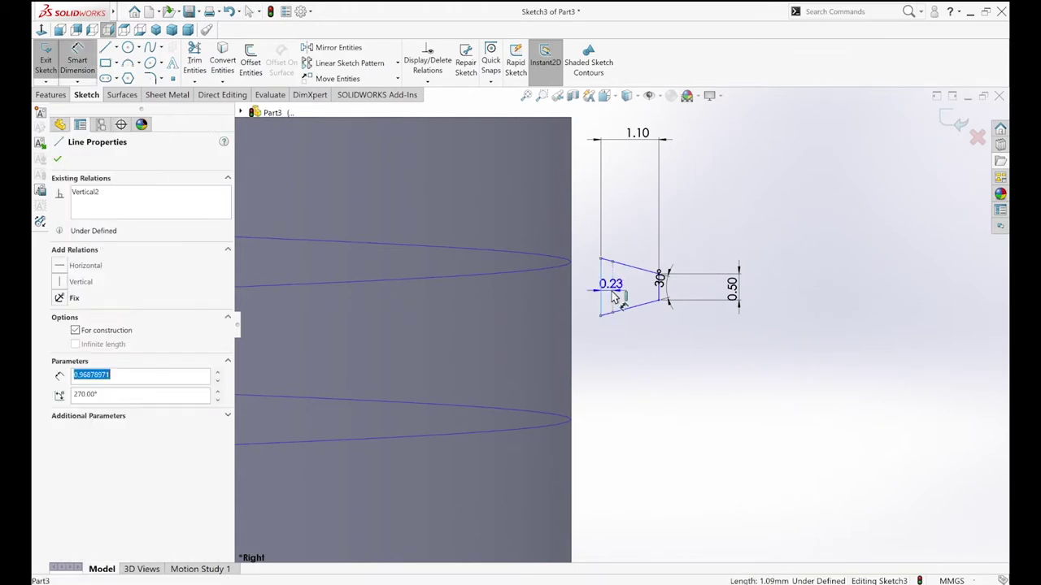
click(615, 338)
text(0.1)
key(Return)
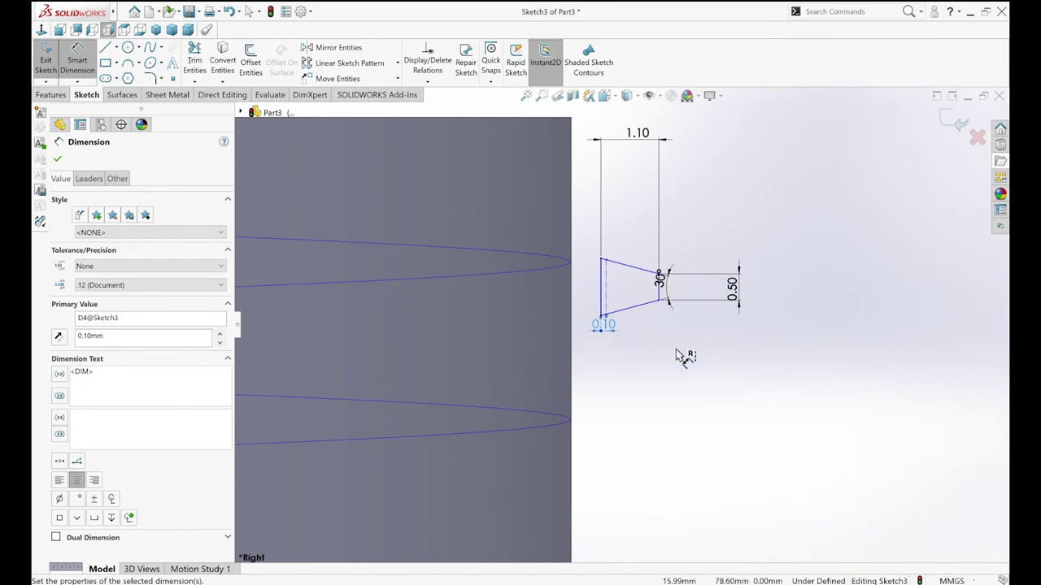
drag(661, 279, 623, 290)
click(692, 383)
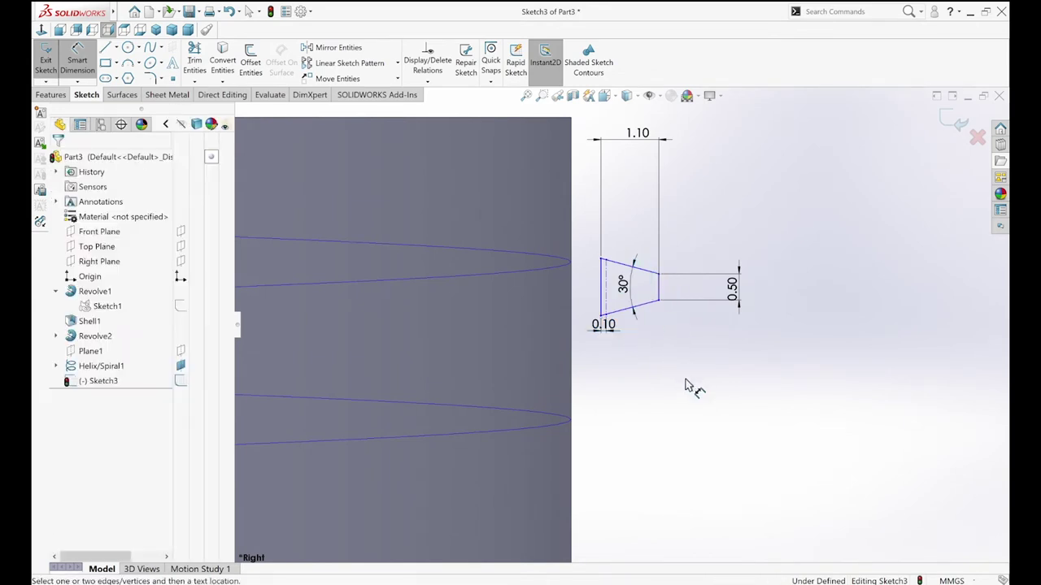
Pierce the profile's left point onto the helix to fully define Sketch3
key(s)
click(697, 391)
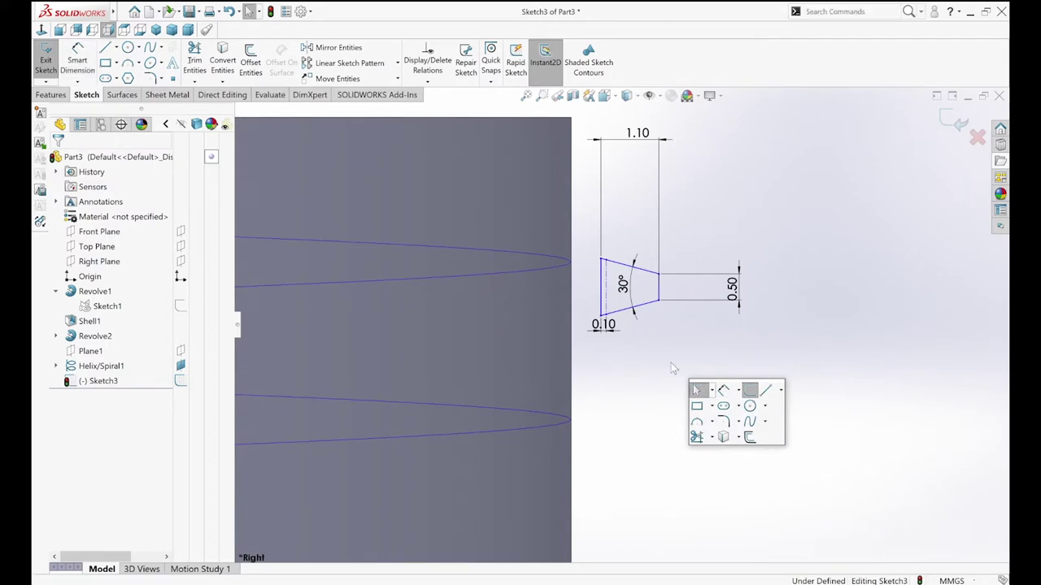
click(603, 285)
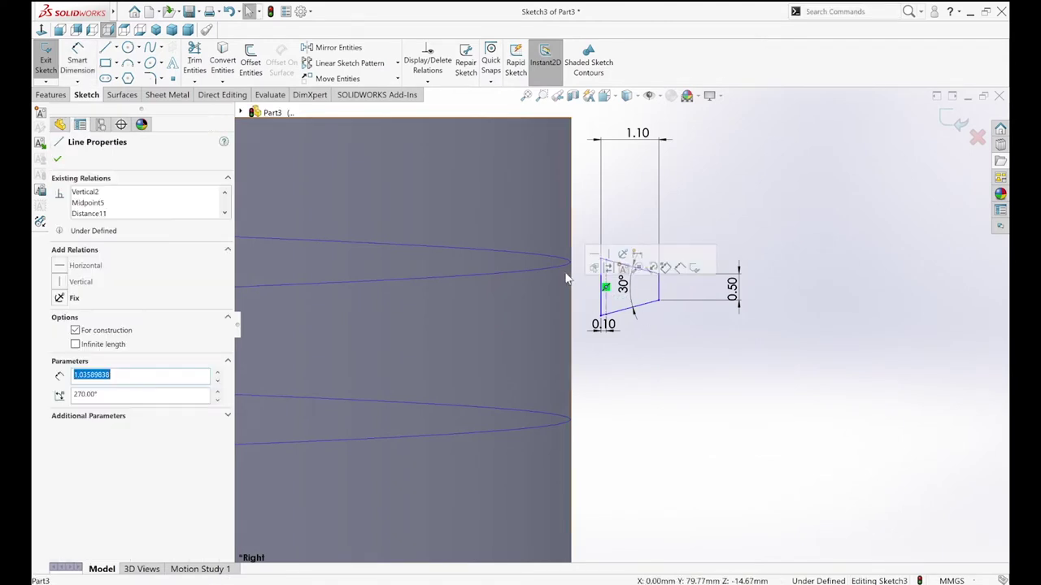
click(560, 267)
ctrl+click(560, 267)
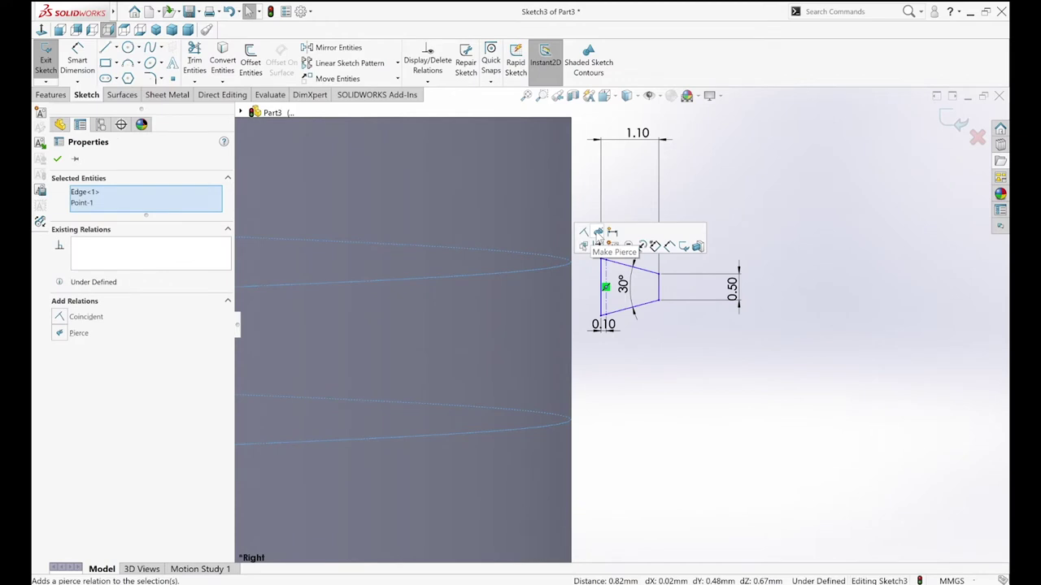
click(611, 244)
click(725, 192)
Fit the bottle in view and start a Sweep feature
key(f)
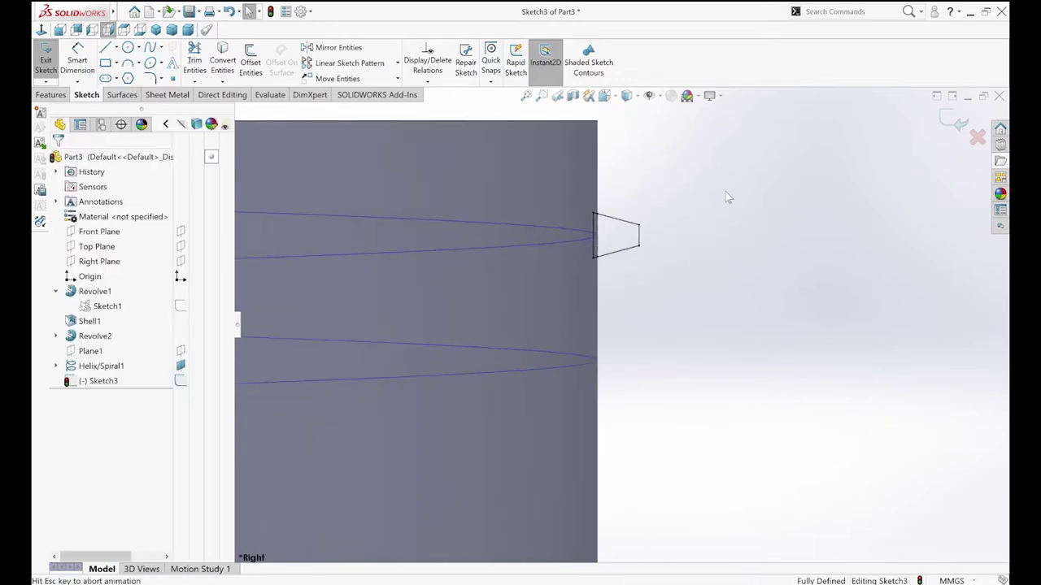
scroll(690, 128, down, 5)
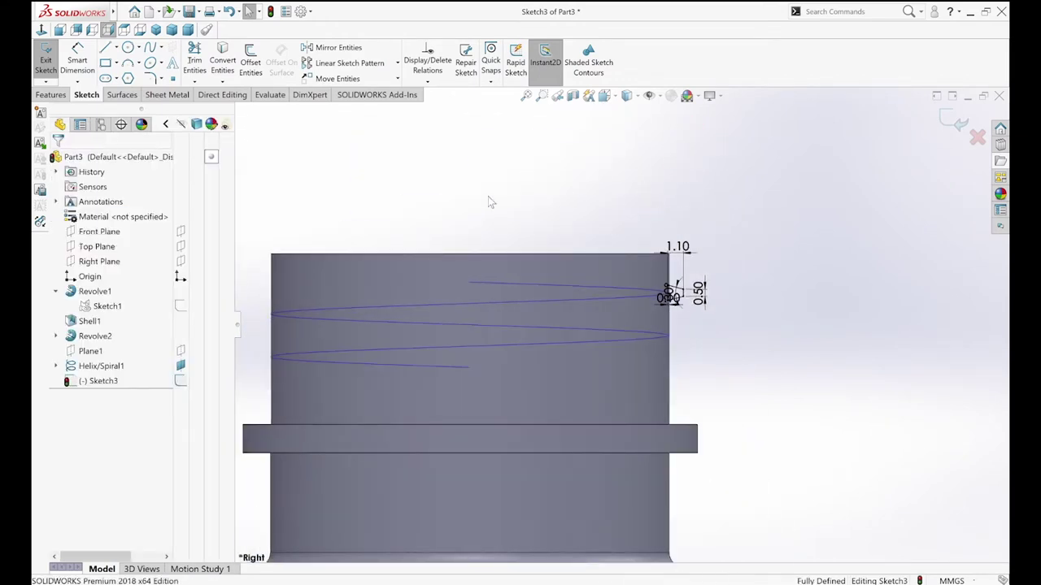
click(64, 93)
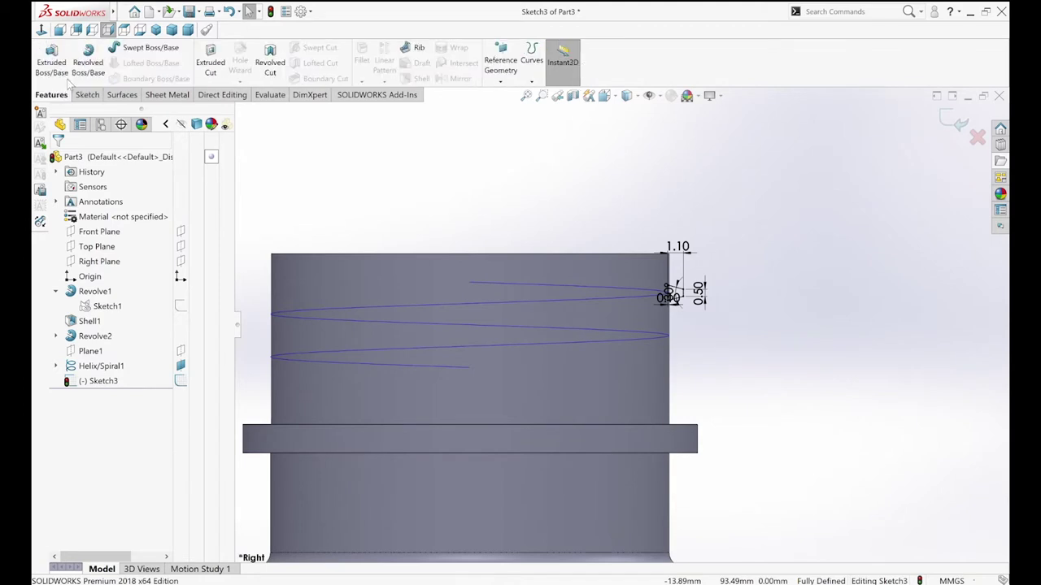
click(132, 49)
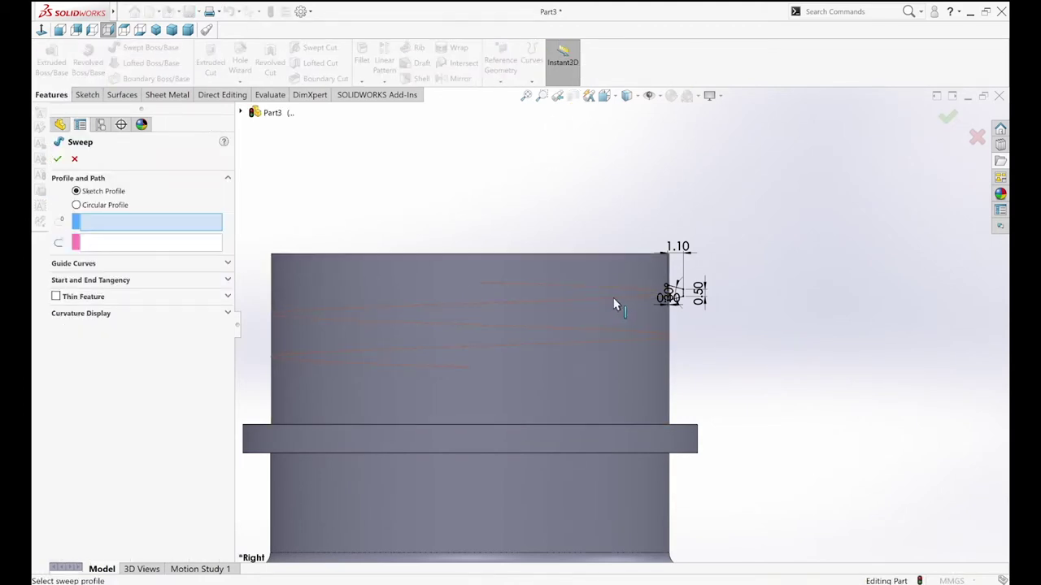
Sweep Sketch3 along Helix/Spiral1 to create Sweep1, then turn to the left view
scroll(710, 309, down, 1)
scroll(709, 310, down, 2)
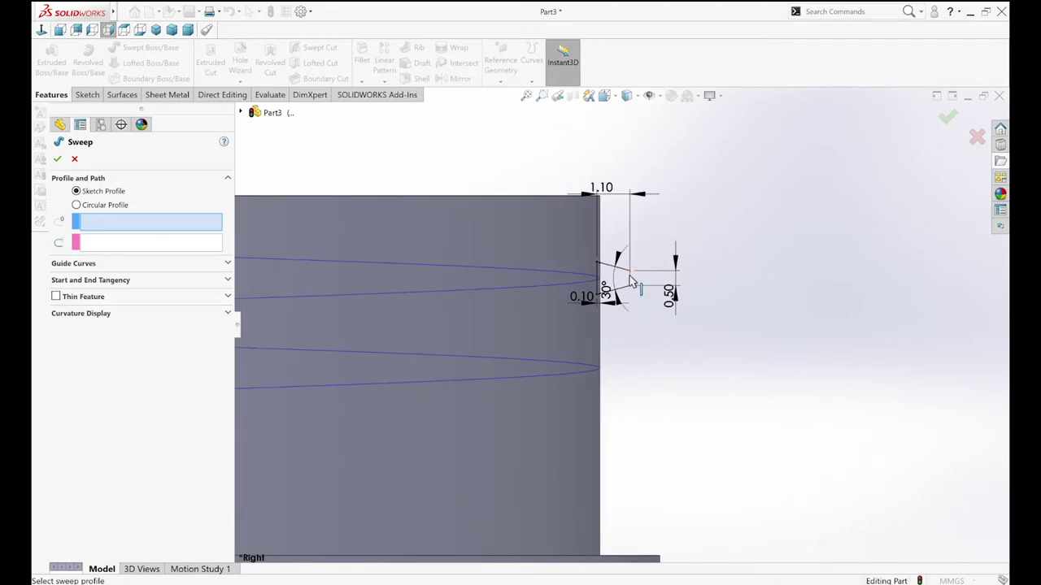
click(630, 275)
click(580, 290)
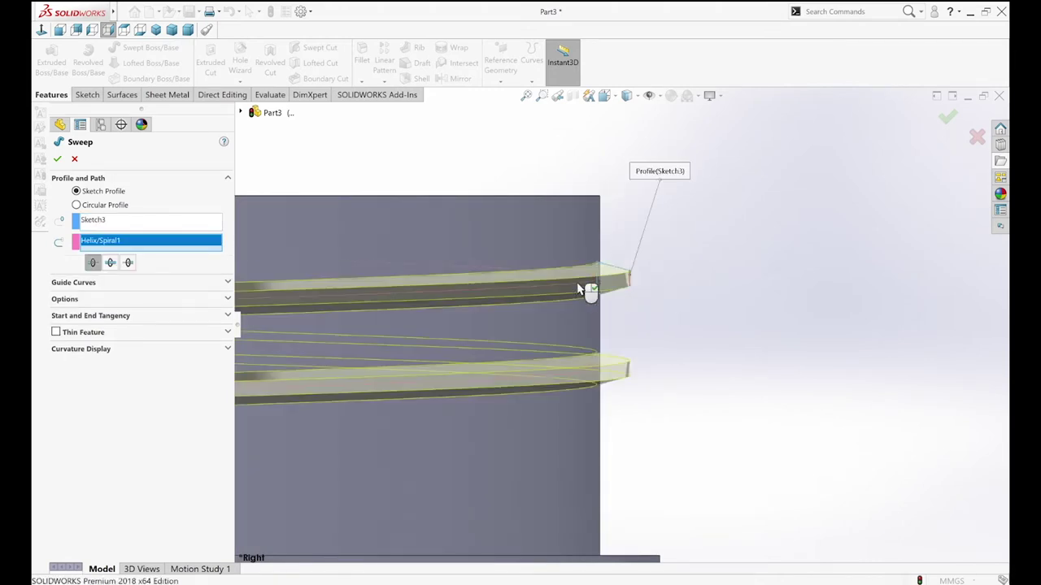
key(f)
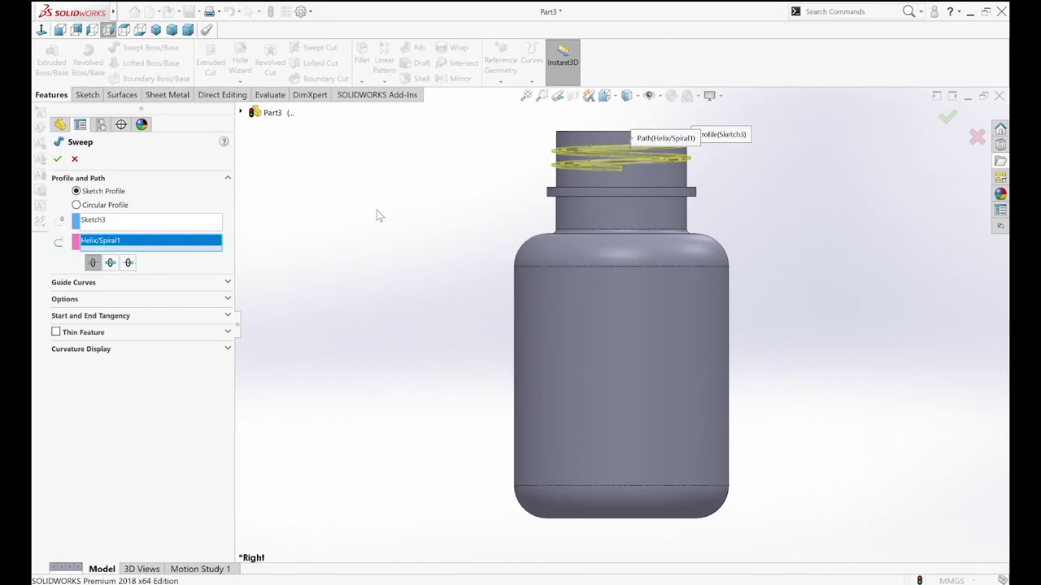
right_click(336, 199)
click(345, 206)
scroll(659, 146, down, 3)
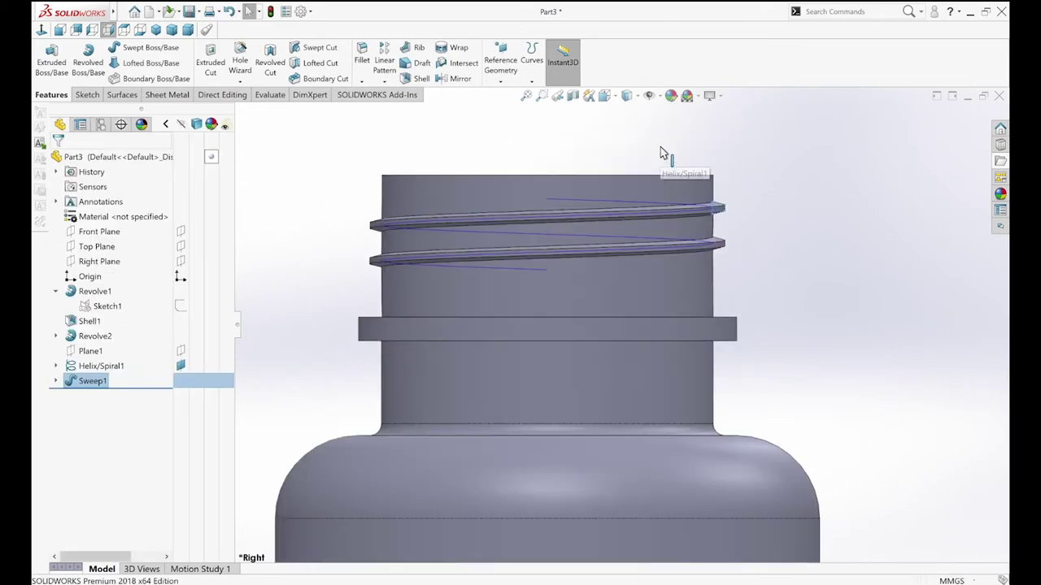
click(92, 30)
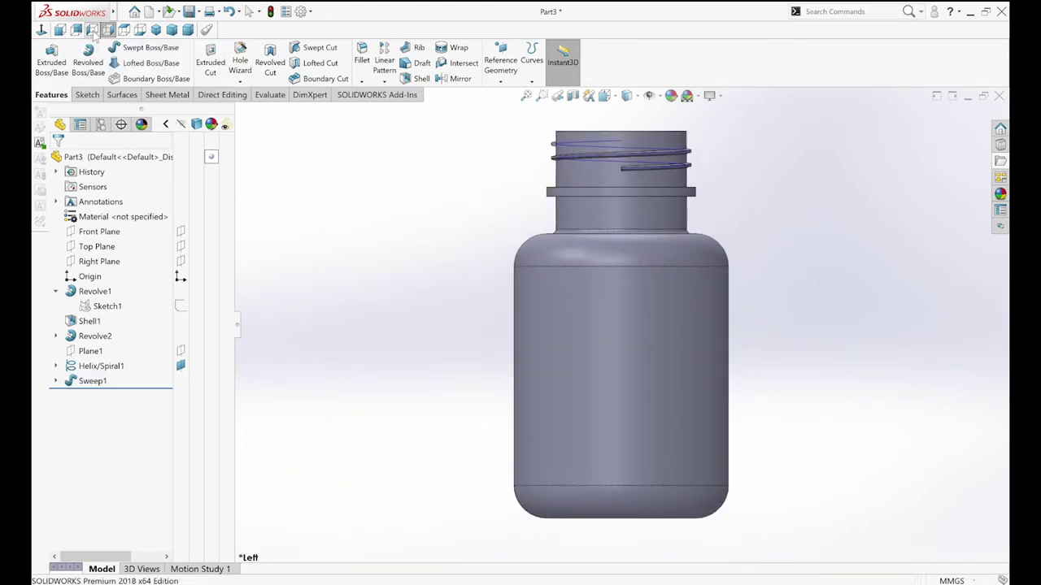
scroll(569, 146, down, 5)
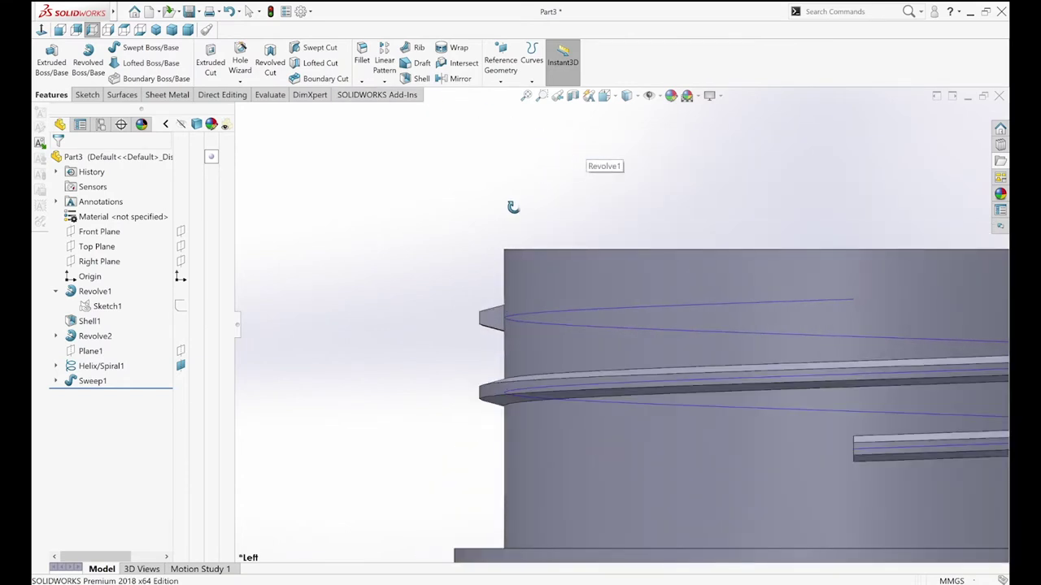
Create Sketch4 on the thread's end face and inspect its tip lines and point
click(478, 269)
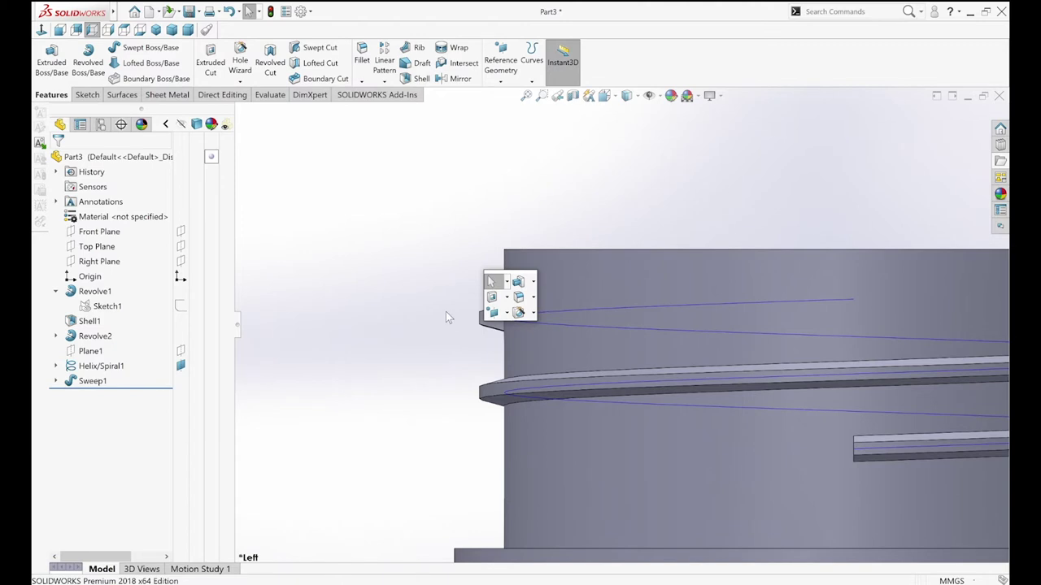
click(492, 313)
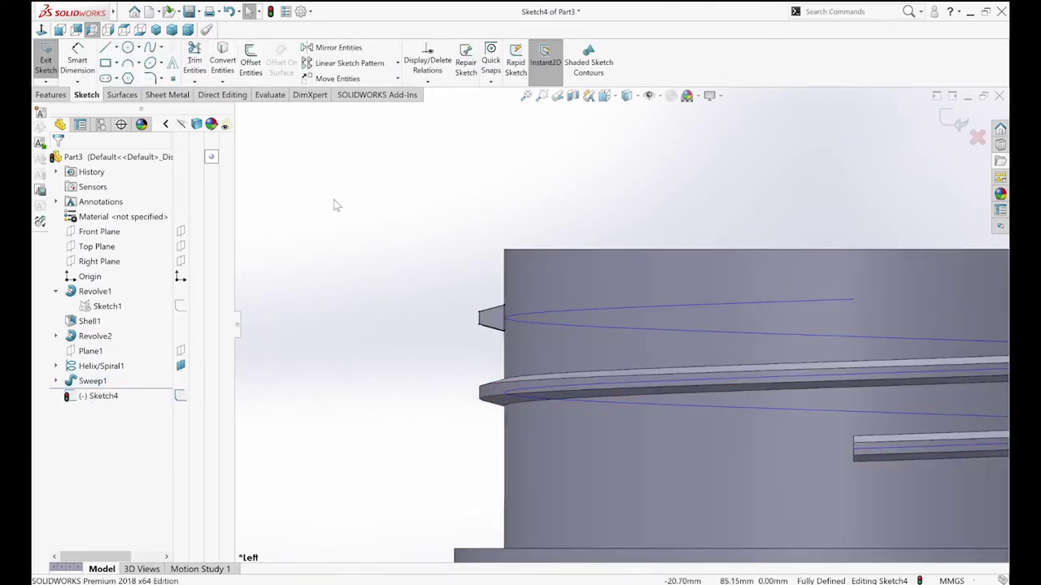
drag(339, 203, 513, 344)
click(551, 324)
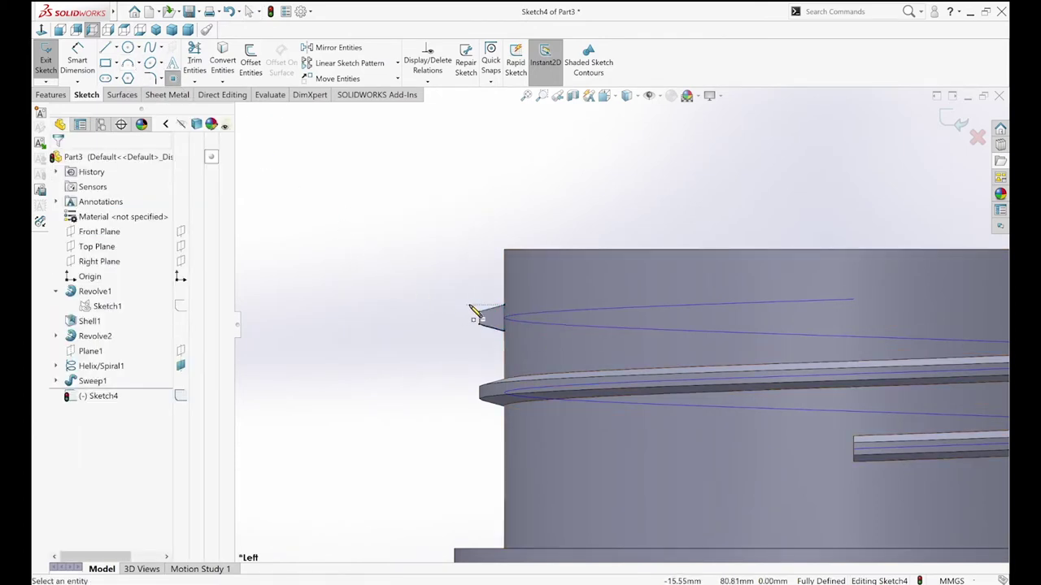
scroll(476, 312, down, 3)
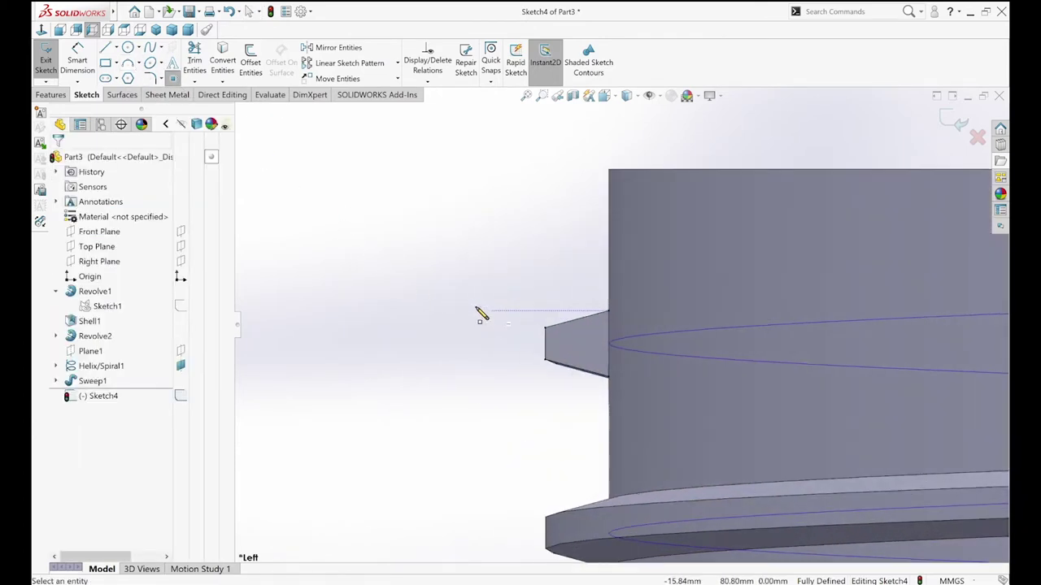
click(549, 349)
click(452, 315)
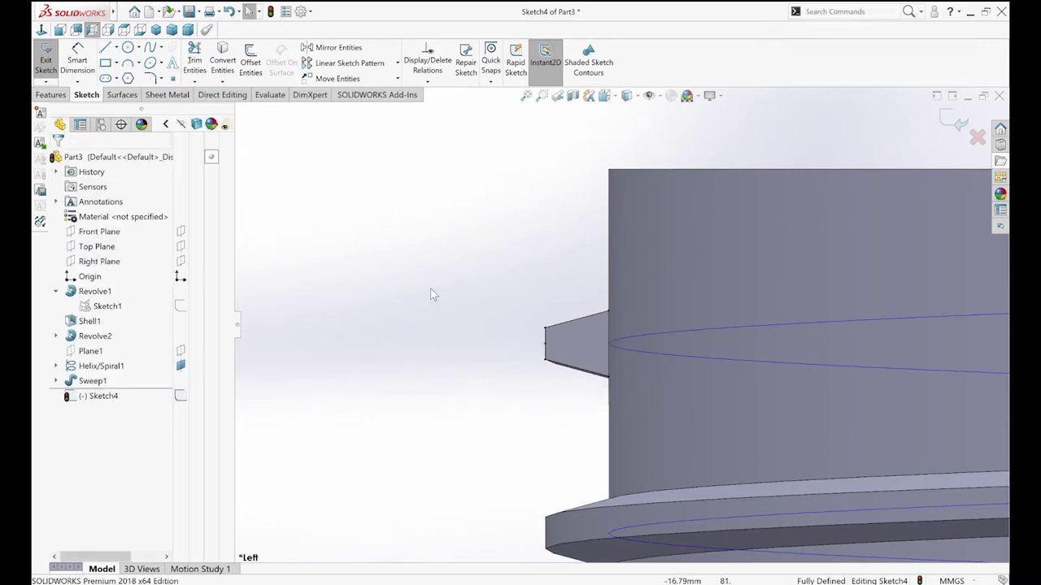
key(f)
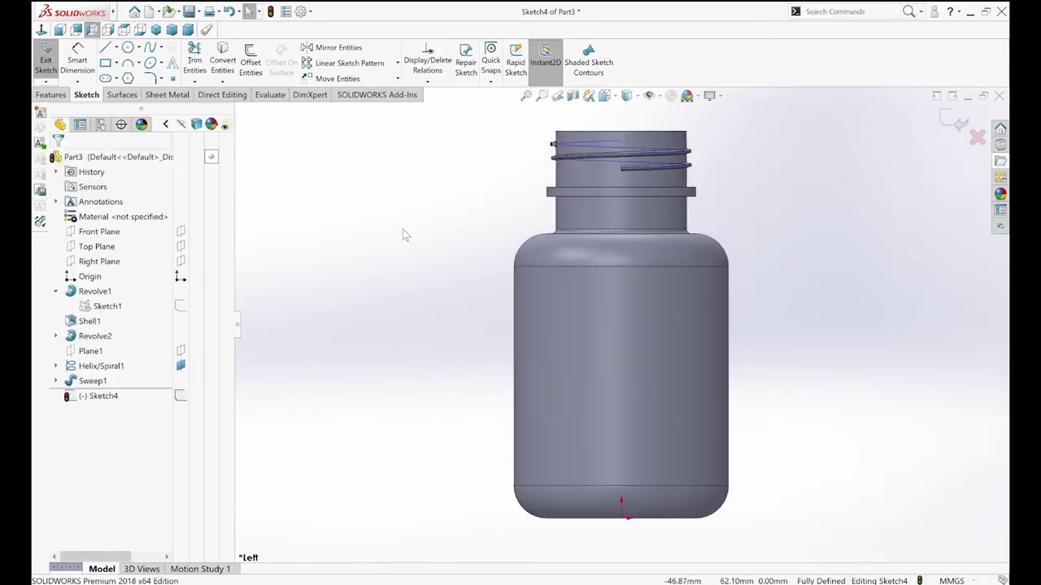
Exit Sketch4 and orbit the bottle to a tilted 3D view
click(414, 240)
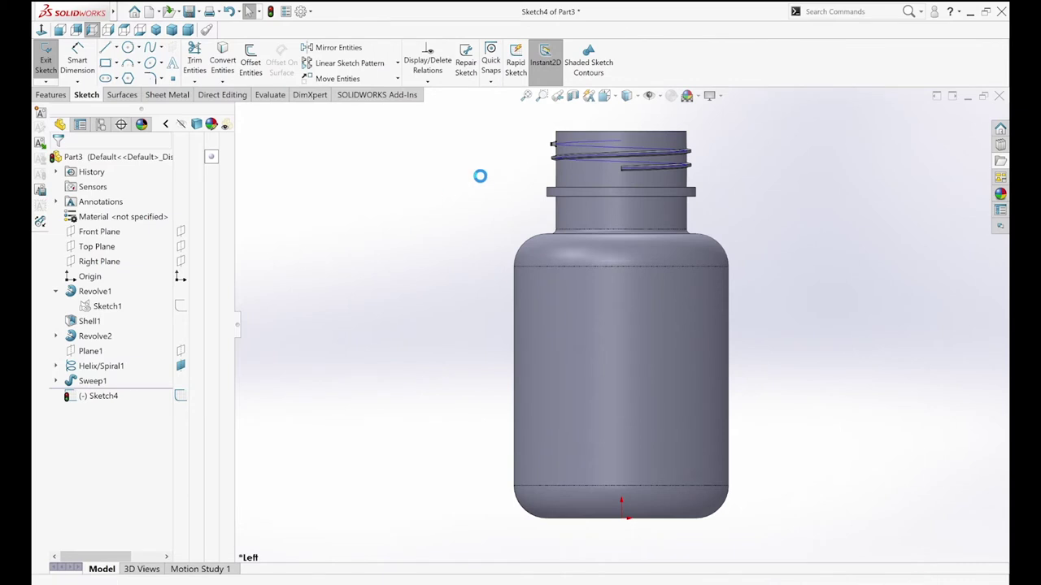
middle_drag(478, 142, 511, 168)
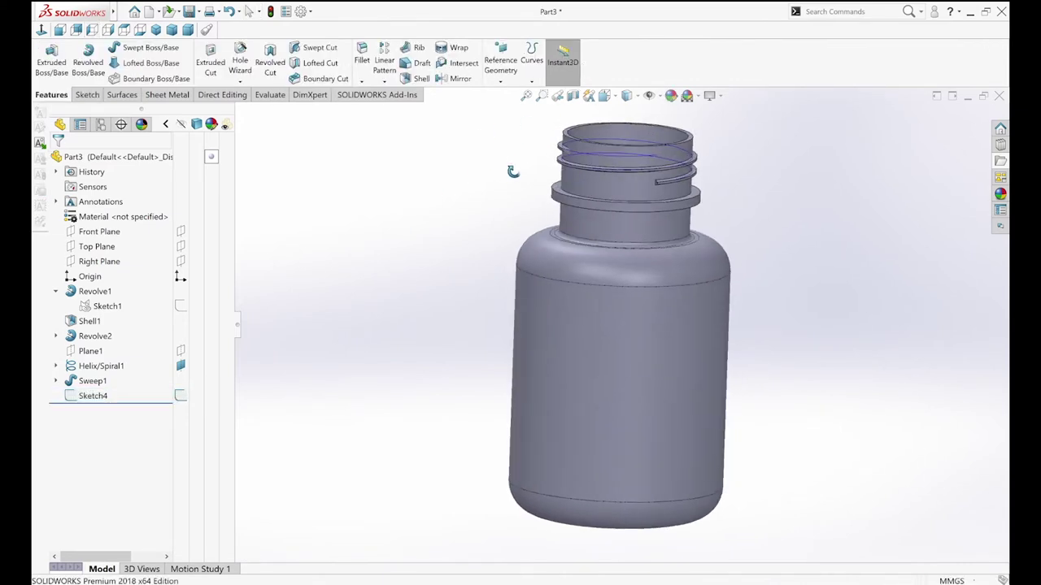
scroll(592, 138, down, 4)
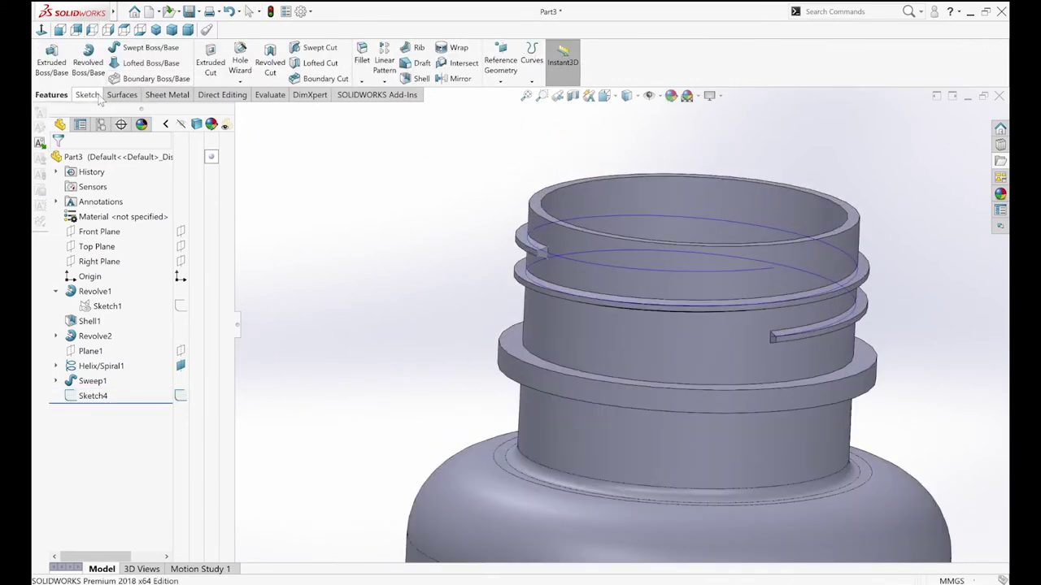
Start a 3D sketch and draw a spline from the thread's slot corner to the neck edge
click(87, 95)
click(46, 81)
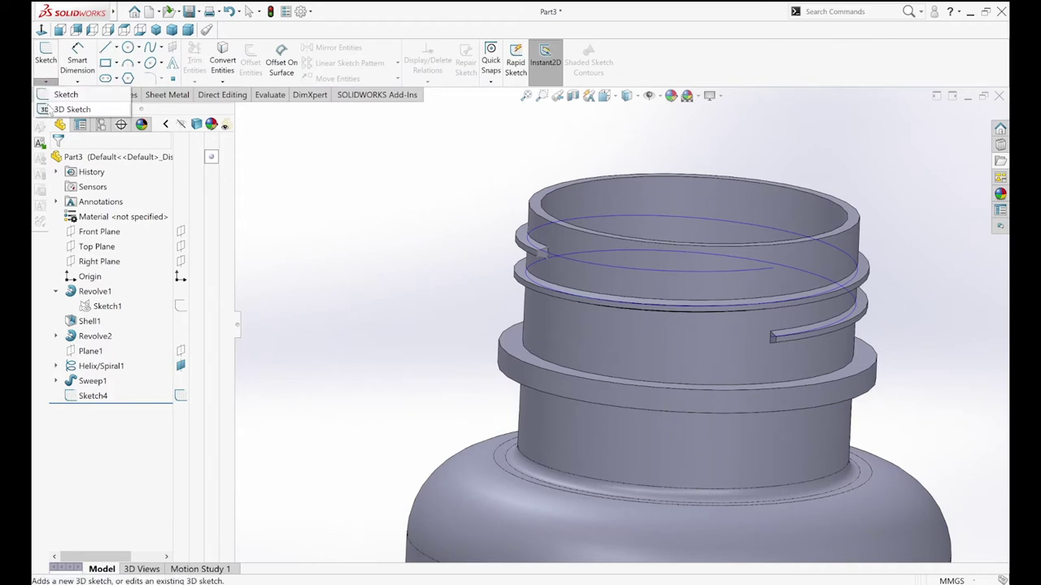
click(70, 106)
scroll(548, 260, down, 2)
scroll(569, 264, down, 3)
scroll(631, 273, down, 1)
key(s)
click(376, 304)
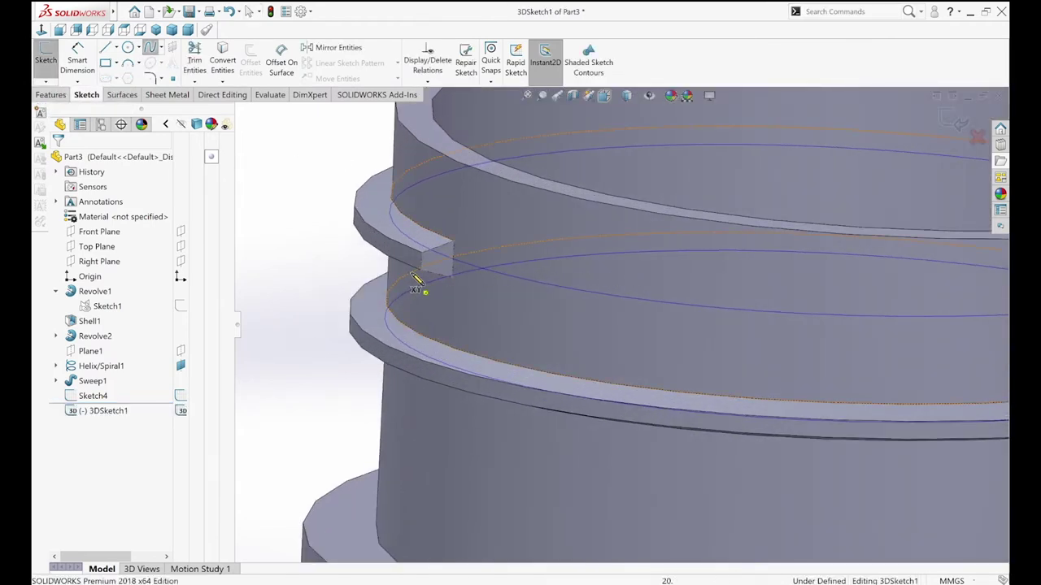
click(422, 262)
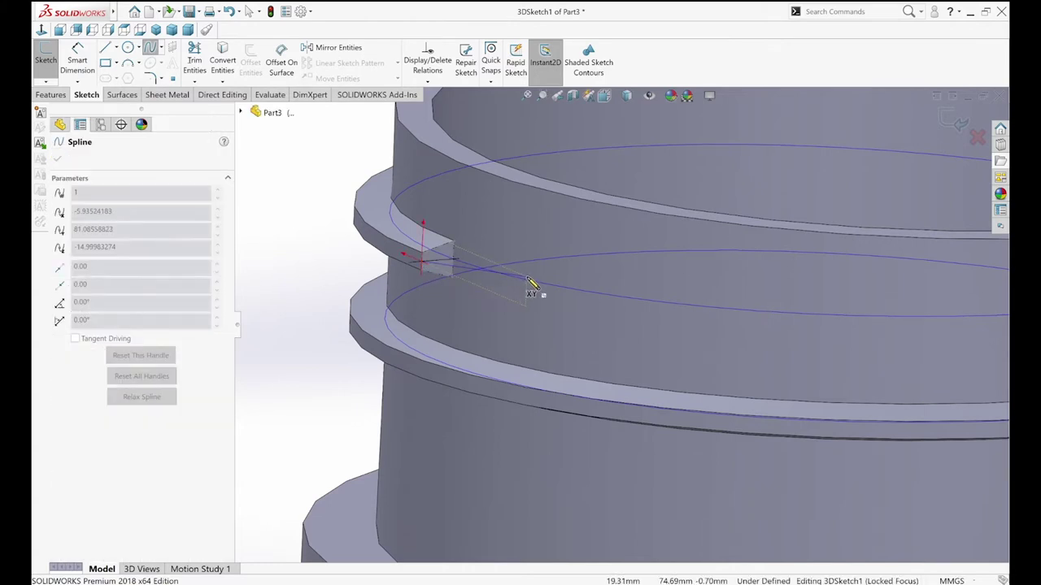
double_click(530, 283)
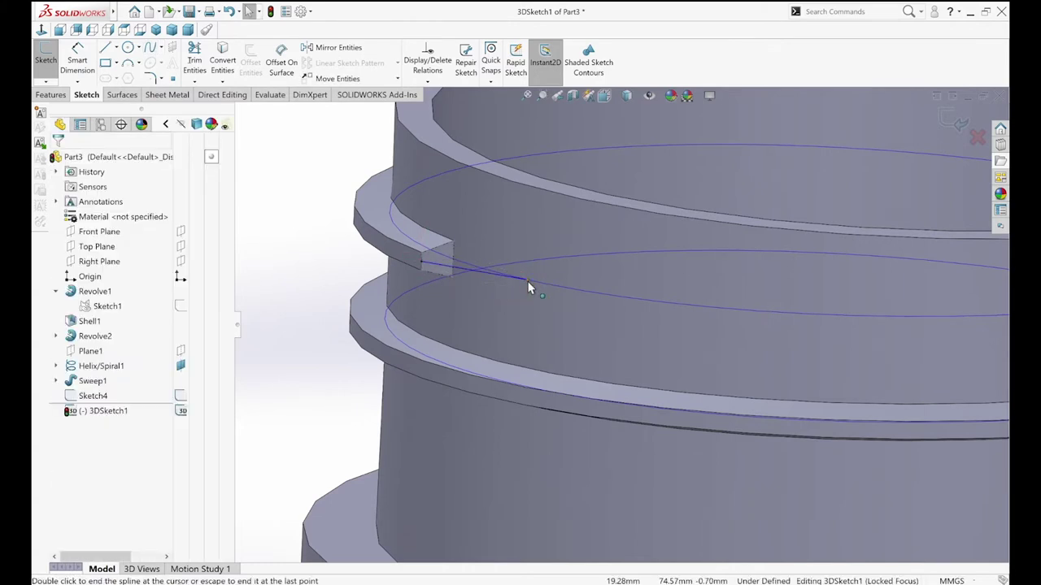
Relate the spline endpoint to the neck edge and constrain a spline point along Z
click(529, 280)
ctrl+click(545, 284)
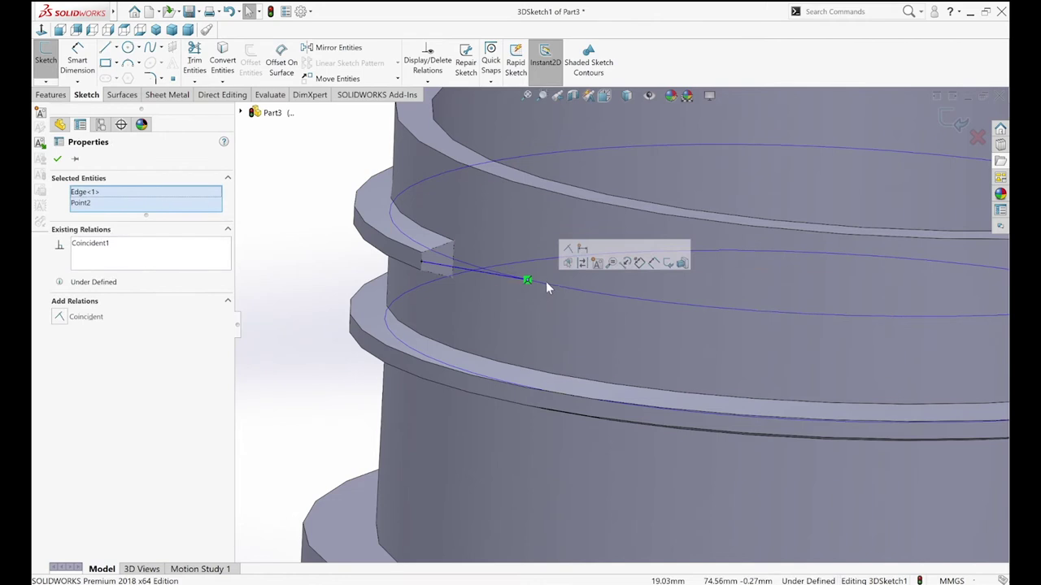
key(Escape)
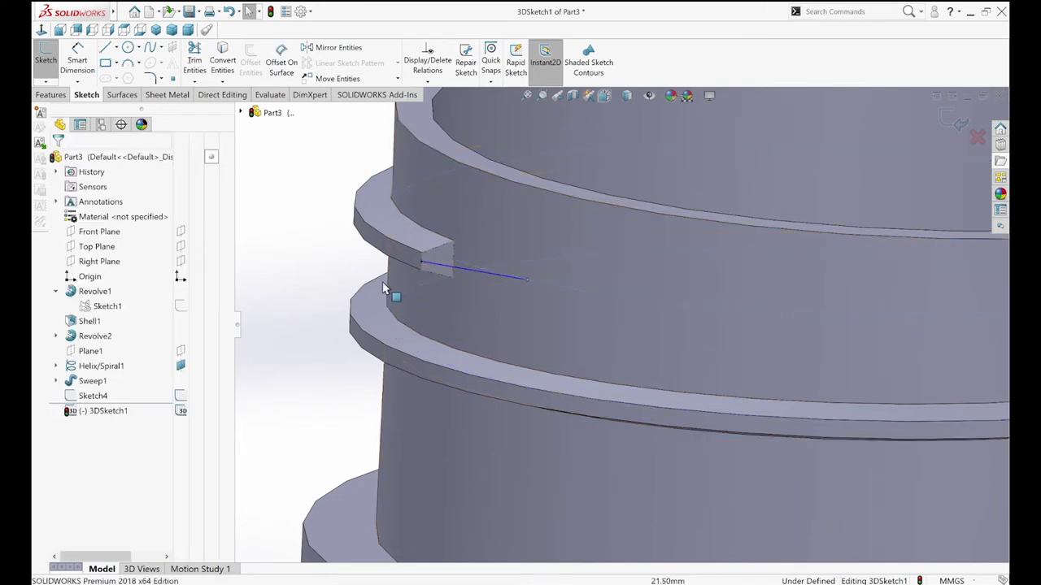
click(439, 266)
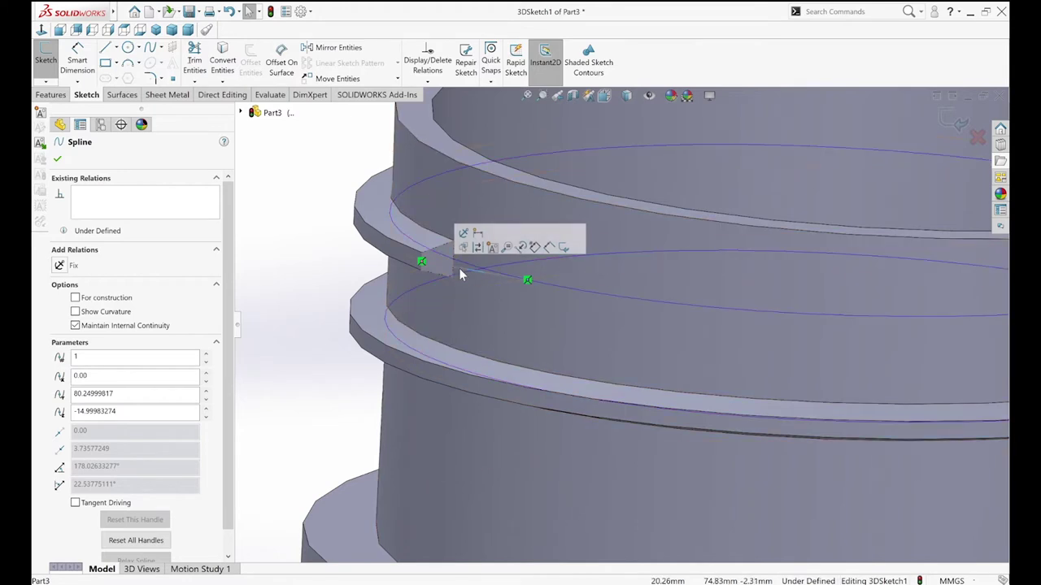
click(461, 269)
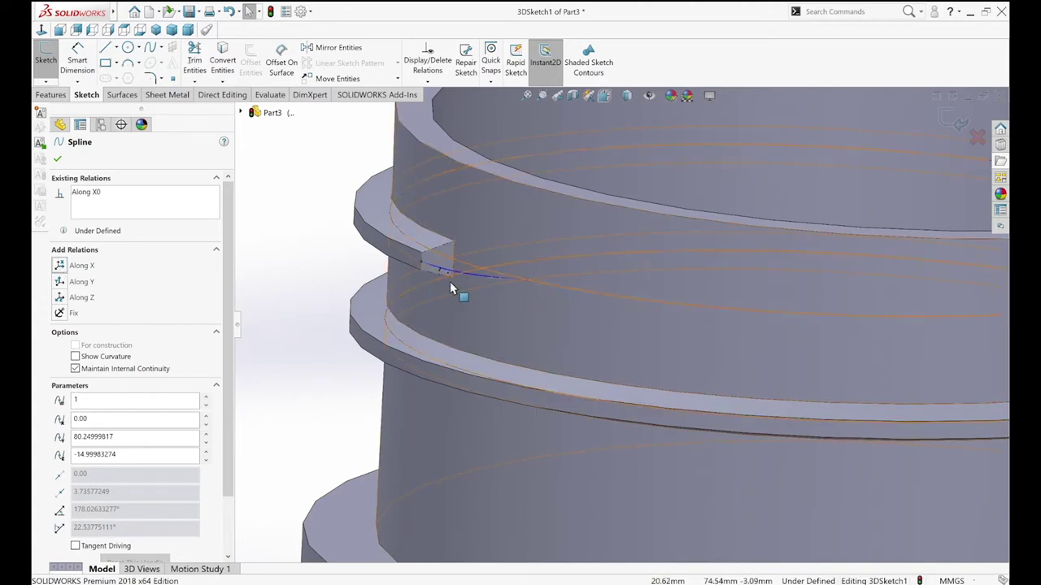
click(490, 277)
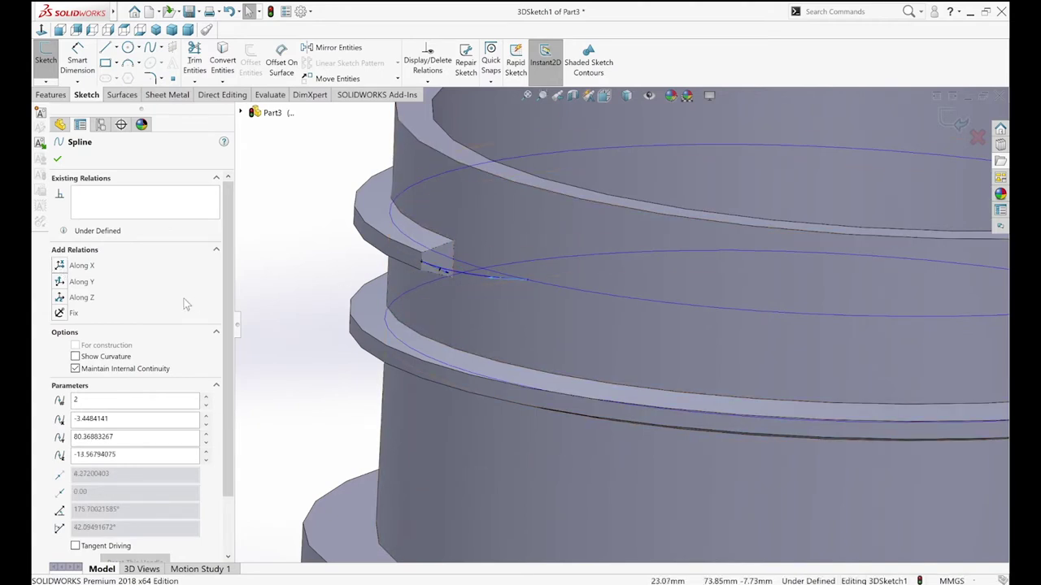
click(67, 299)
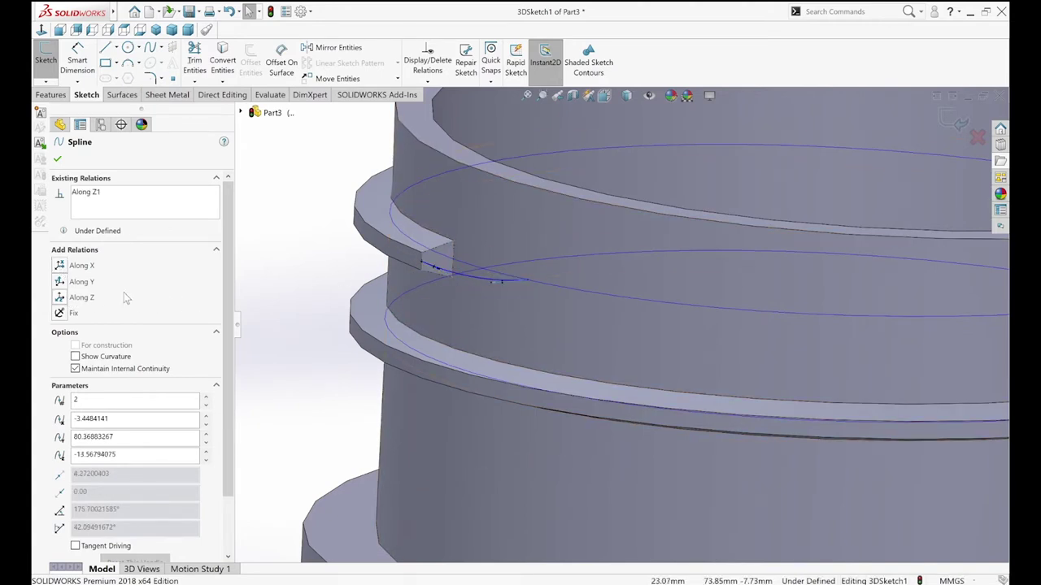
right_click(354, 265)
Dimension the distance between the spline's endpoints to 3.00 mm
click(351, 268)
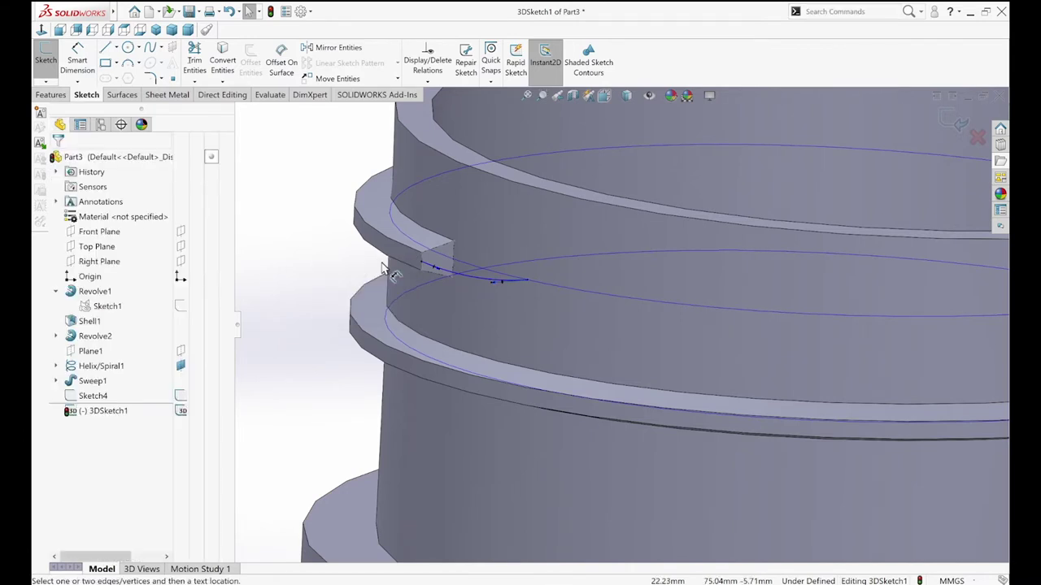
click(422, 267)
click(528, 280)
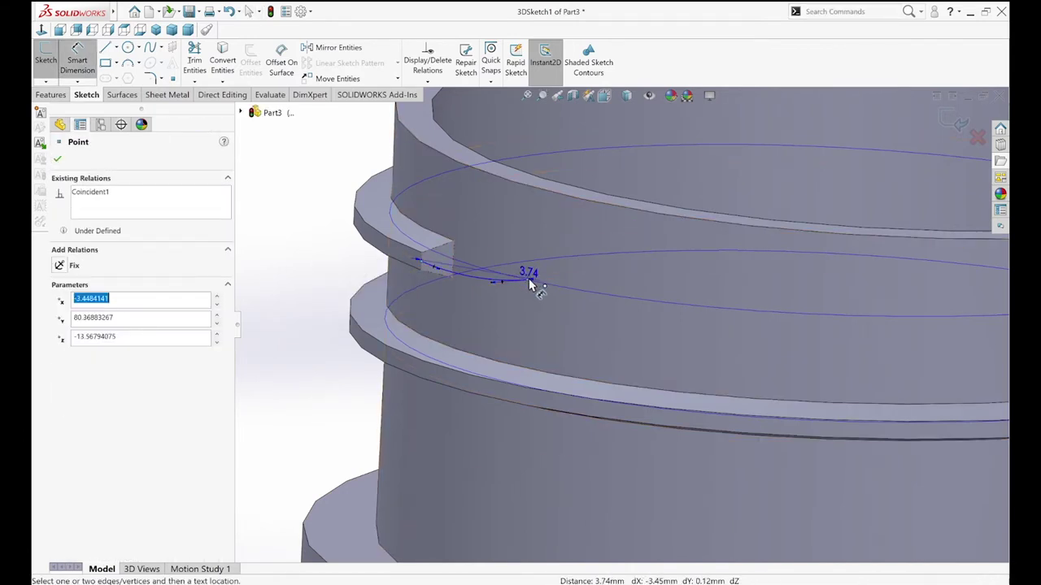
click(352, 159)
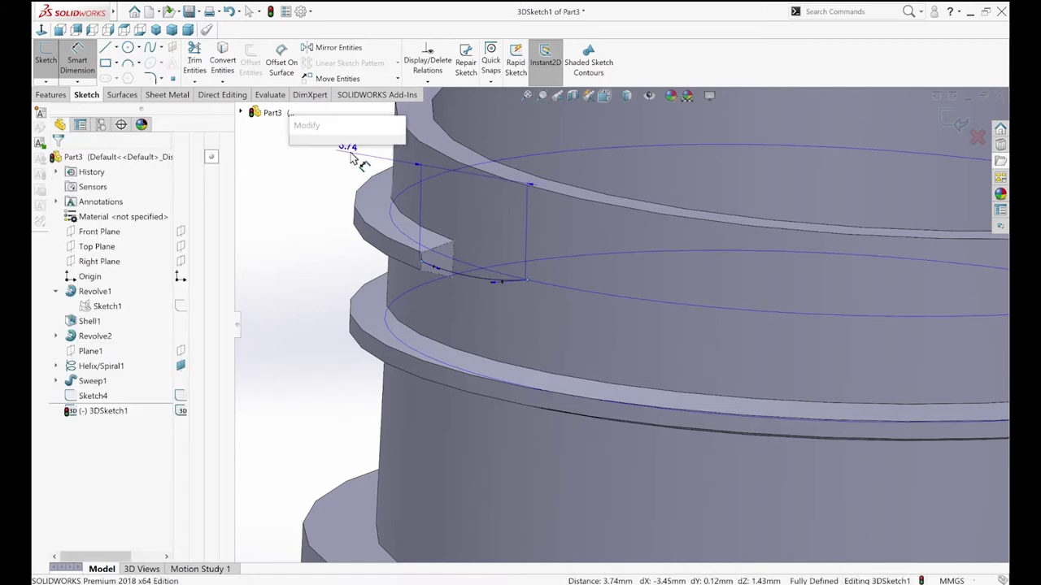
text(3)
key(Return)
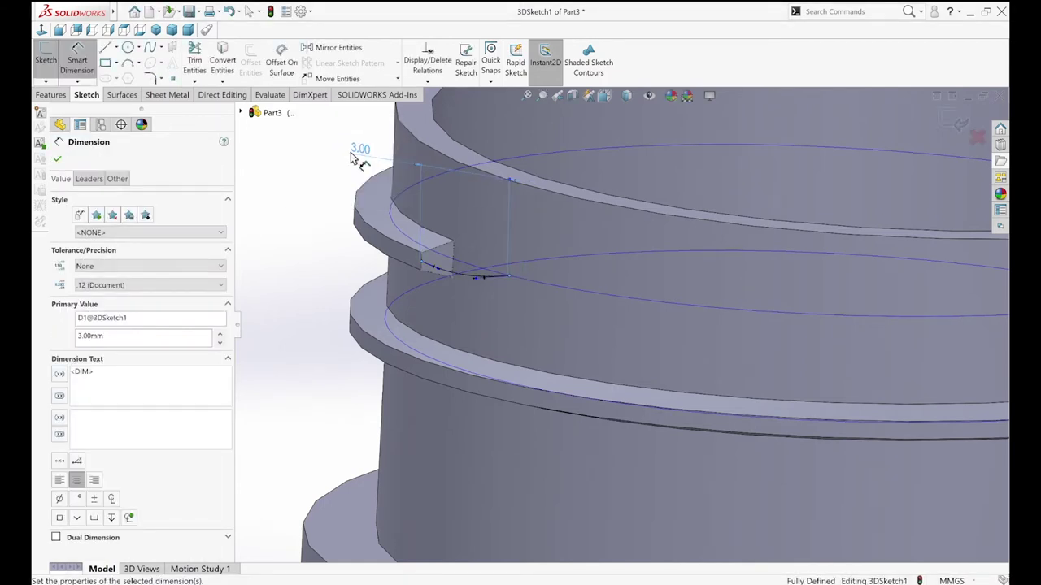
Add two more 3.00 mm dimensions to the spline
click(479, 279)
click(298, 283)
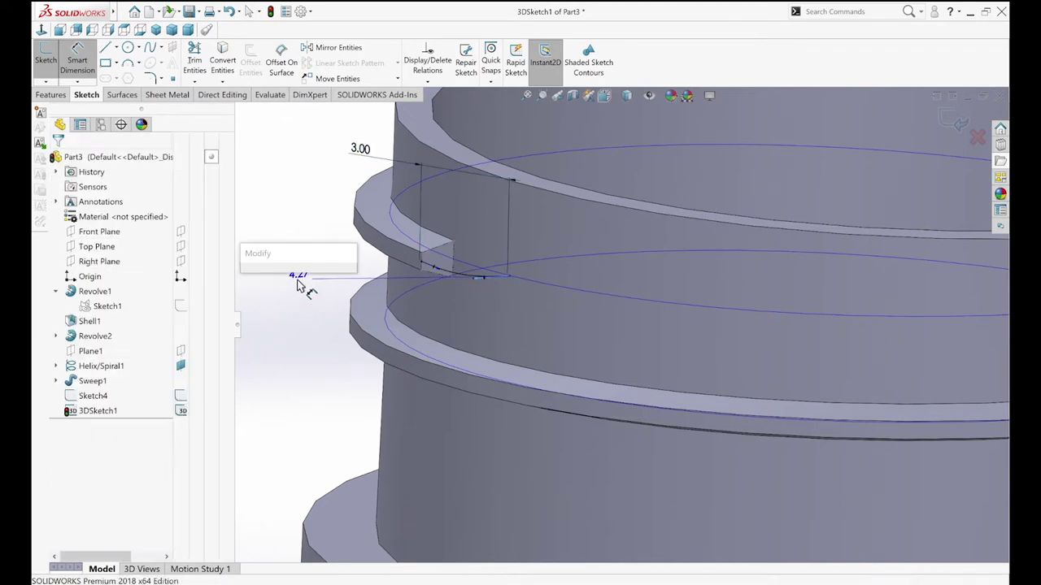
text(3)
key(Return)
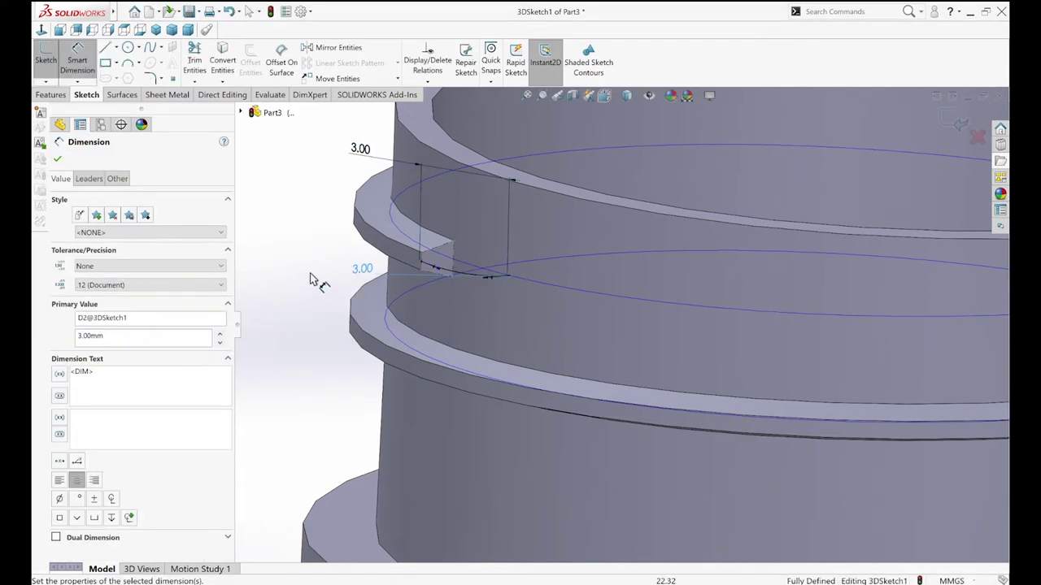
click(437, 271)
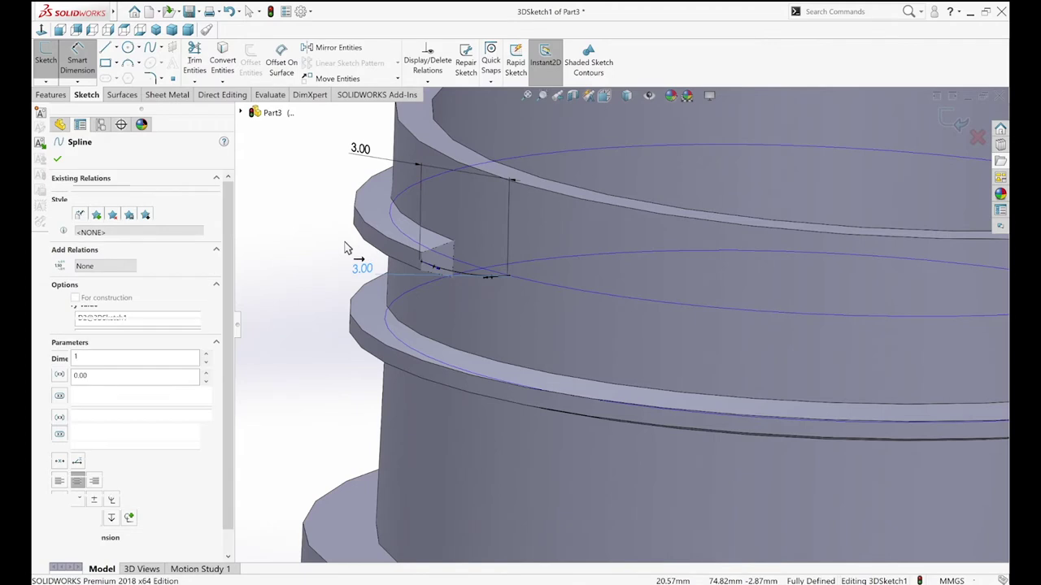
click(323, 260)
text(3)
key(Return)
click(317, 264)
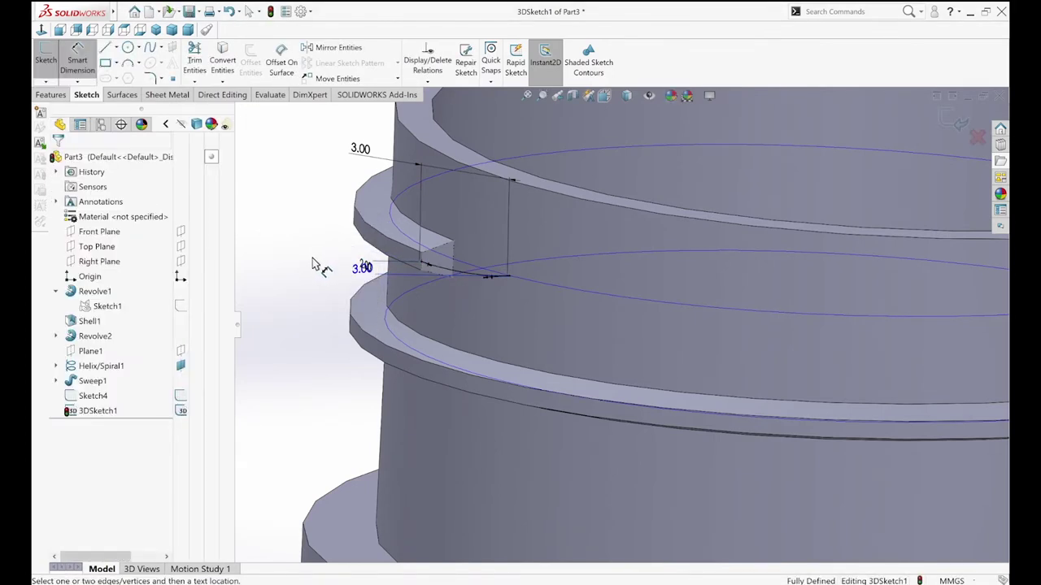
Orbit to check the dimensions and exit the 3D sketch
middle_drag(297, 244, 299, 245)
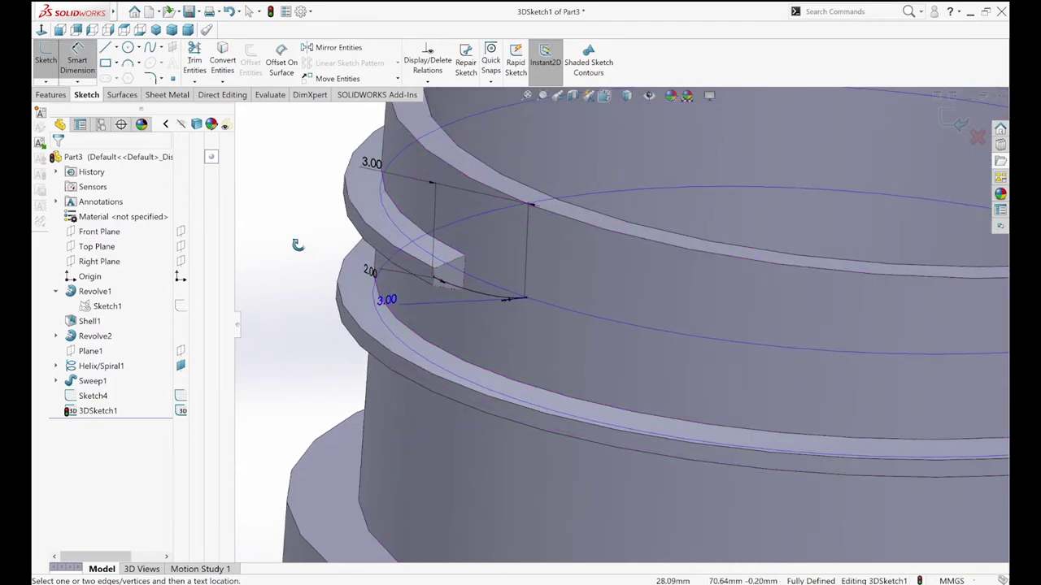
key(Escape)
key(ctrl+b)
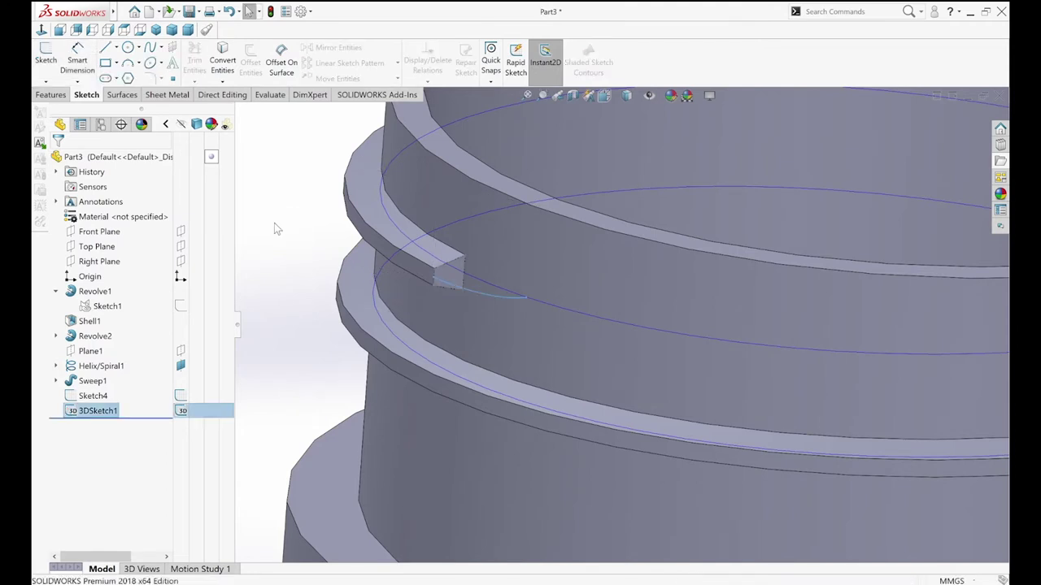
Round the thread ring with a full round fillet across its upper, outer and lower faces
click(287, 227)
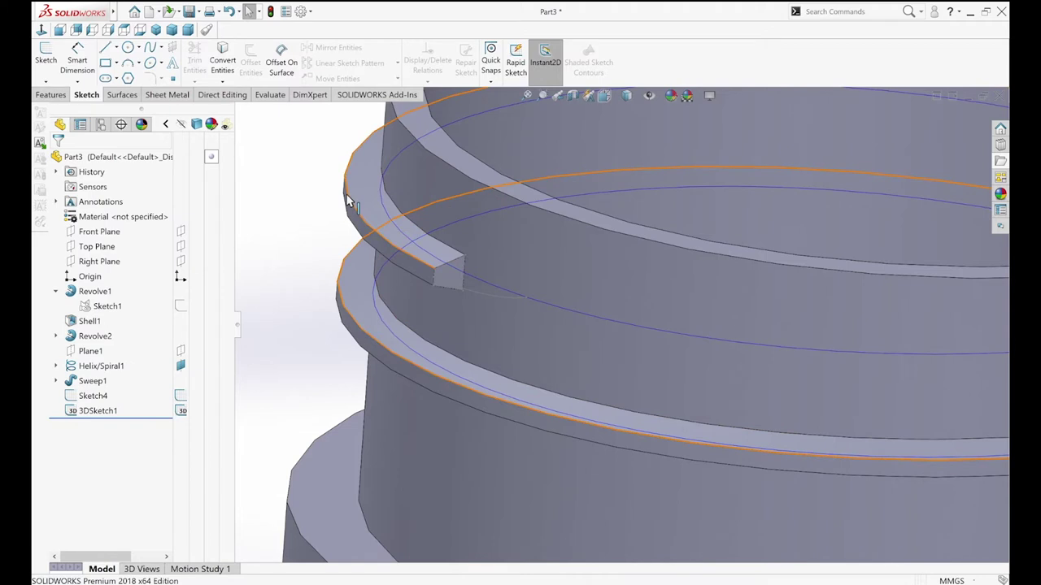
click(348, 196)
click(427, 173)
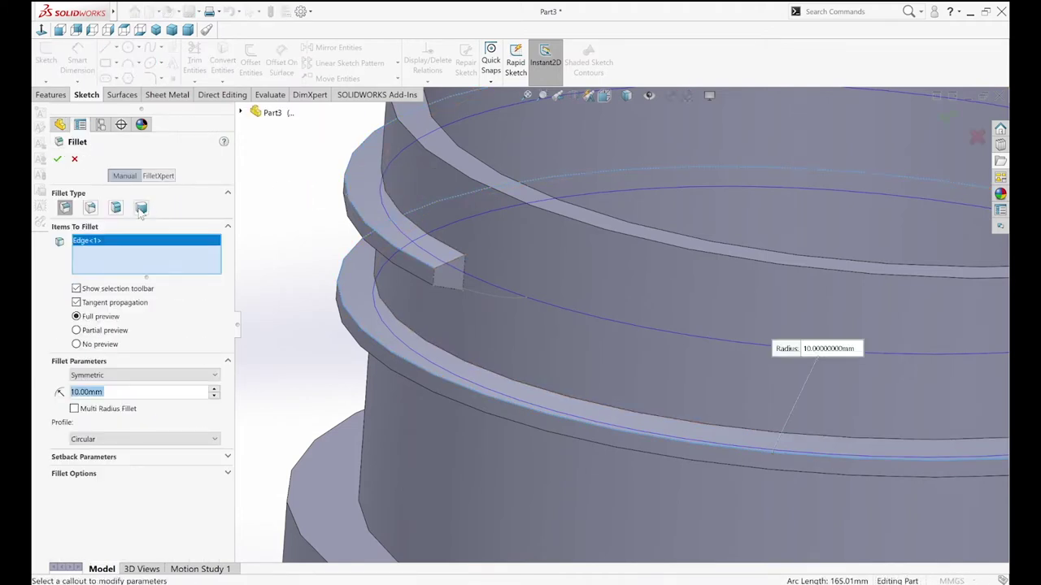
click(140, 209)
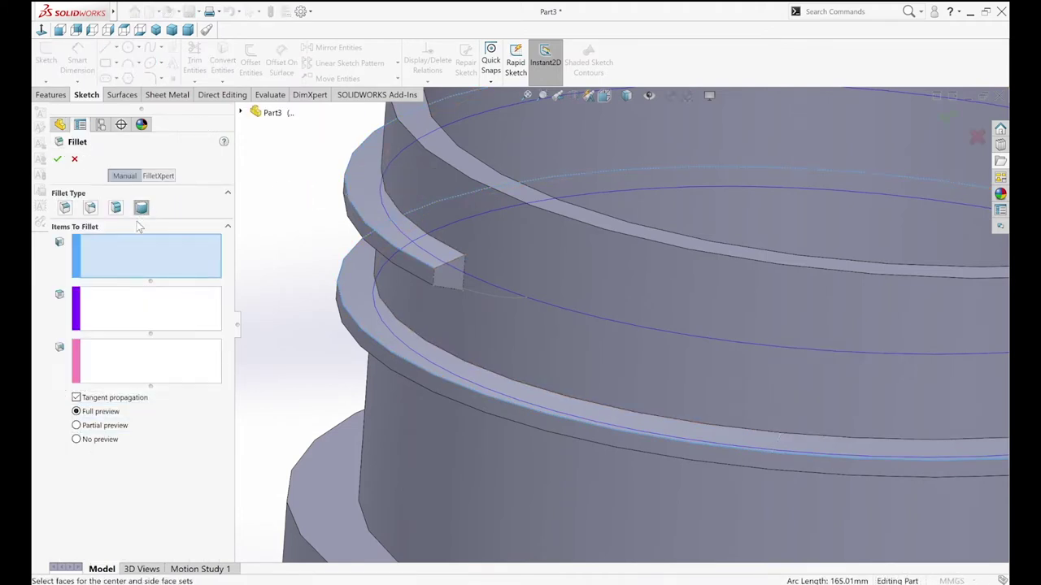
click(380, 225)
click(374, 242)
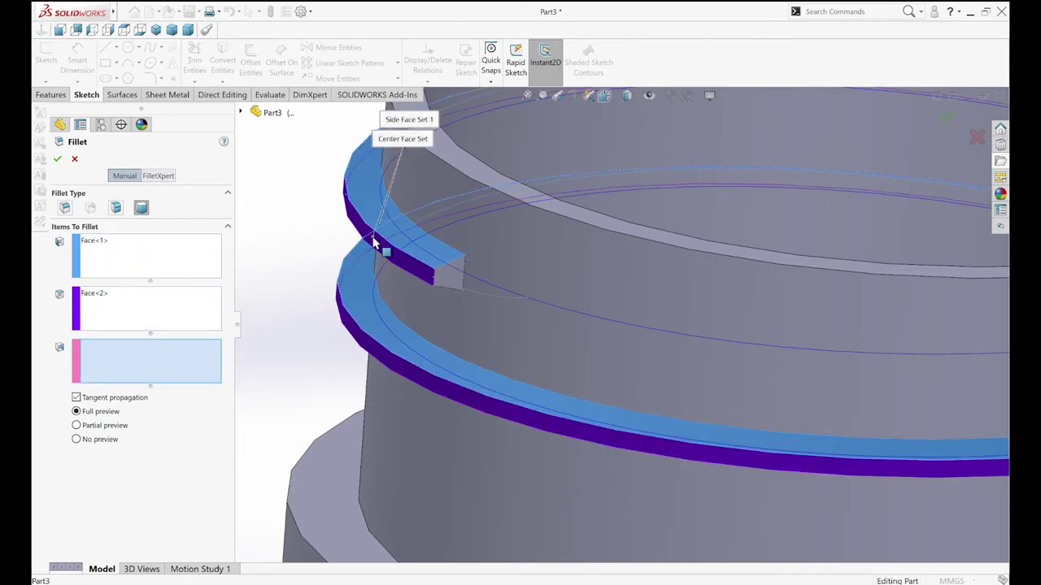
middle_drag(298, 233, 308, 186)
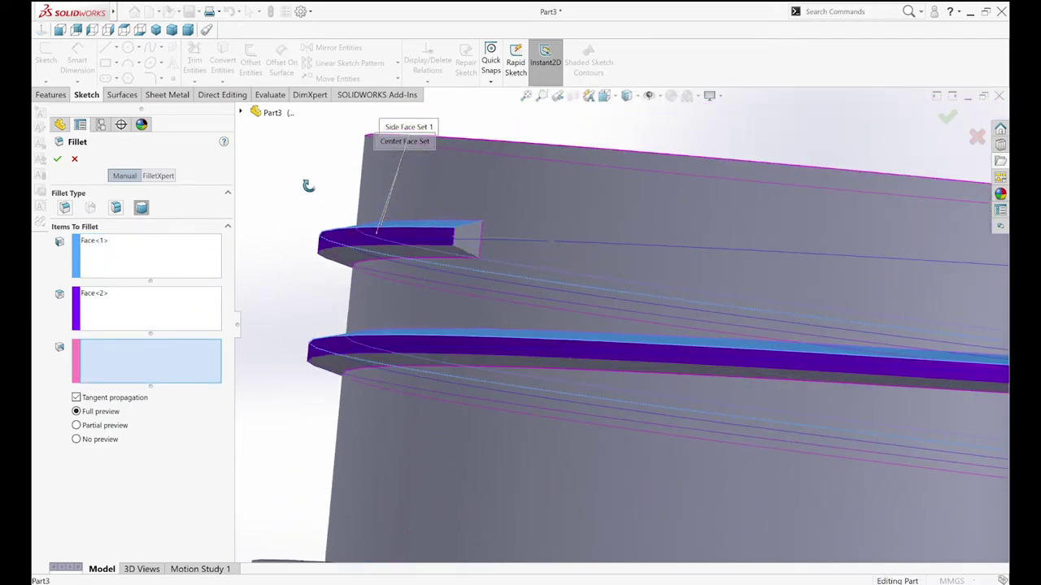
click(336, 255)
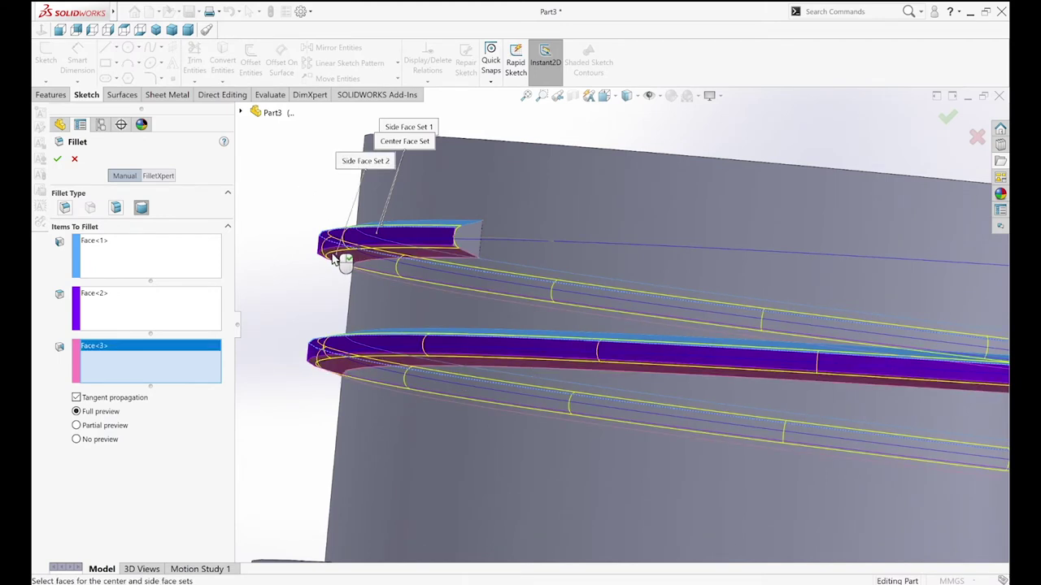
click(278, 234)
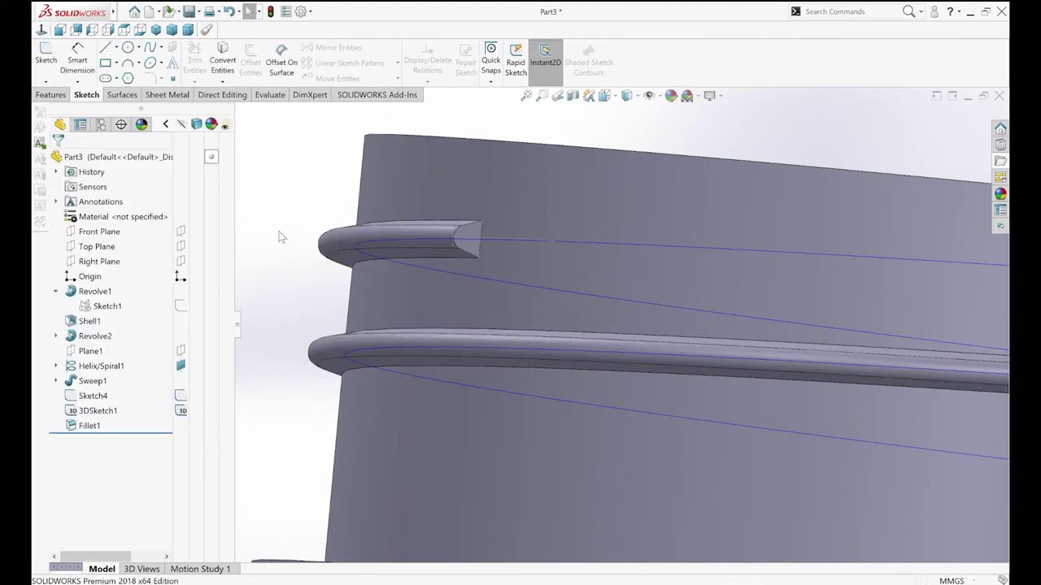
click(50, 94)
Sweep the thread's rounded end face along 3DSketch1 to taper the thread off
click(148, 47)
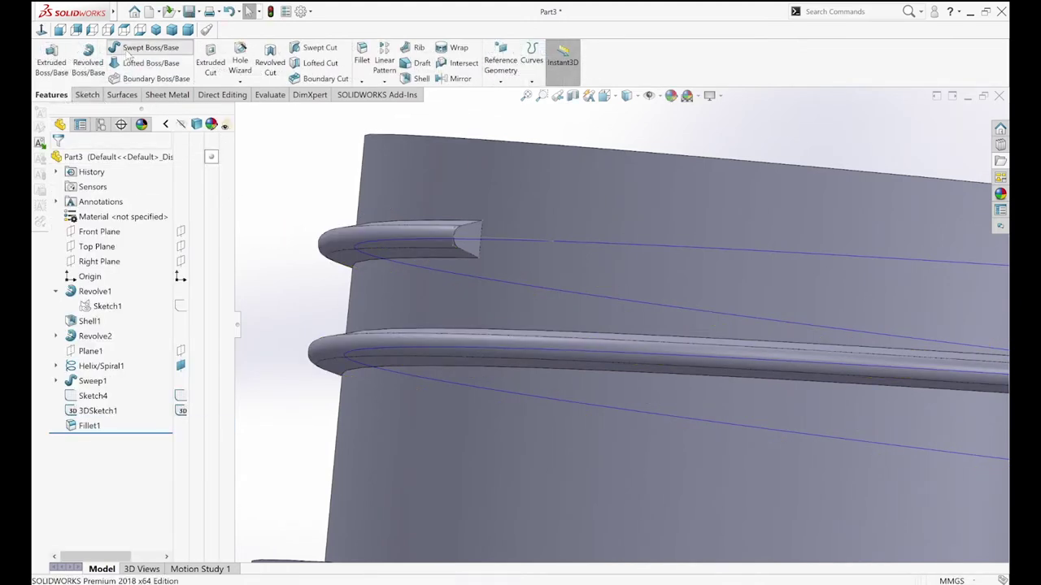
click(475, 231)
click(475, 240)
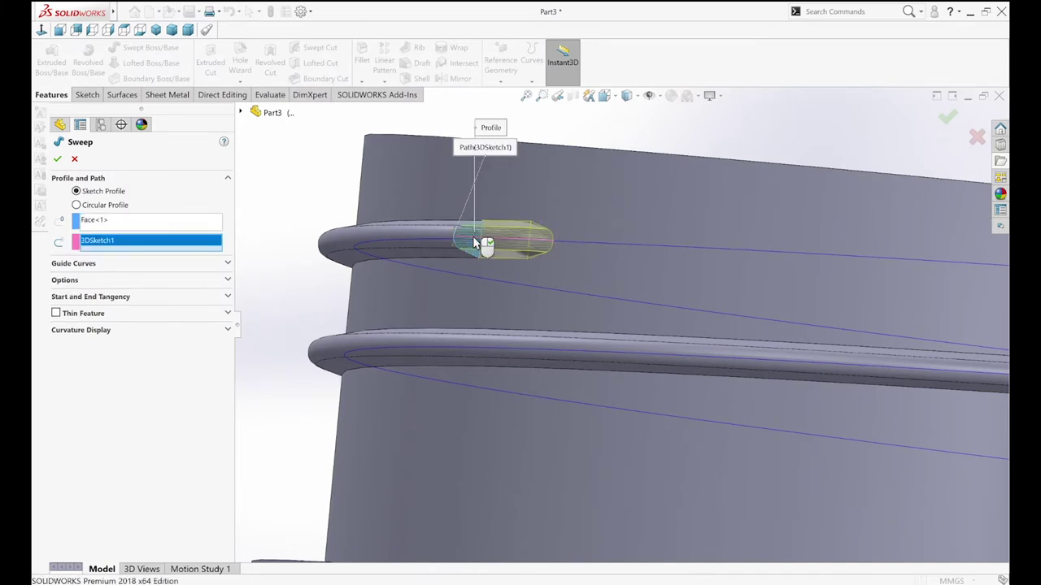
right_click(478, 242)
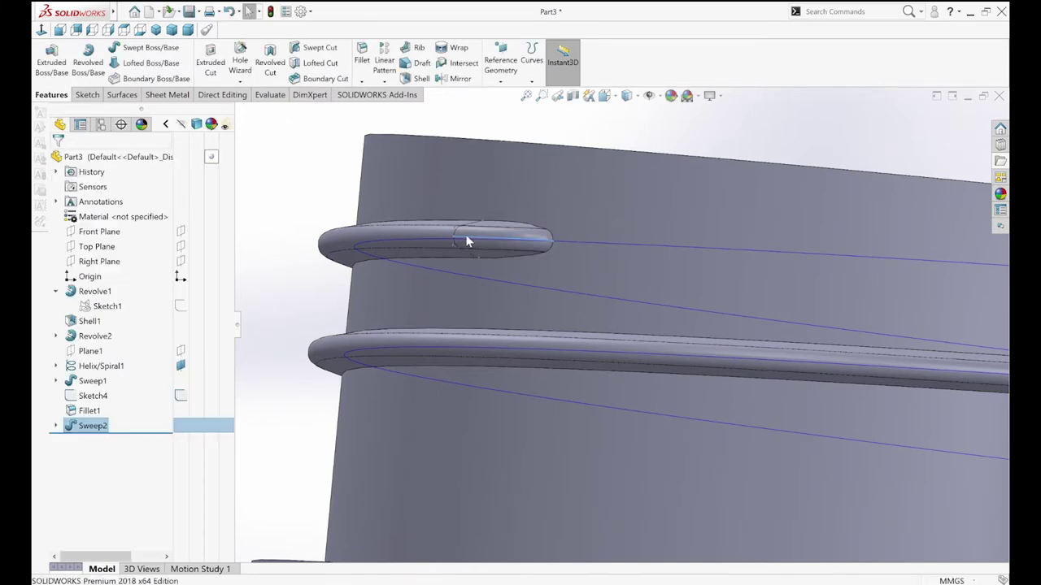
Hide Helix/Spiral1 and show the whole bottle in isometric view
click(629, 235)
click(650, 222)
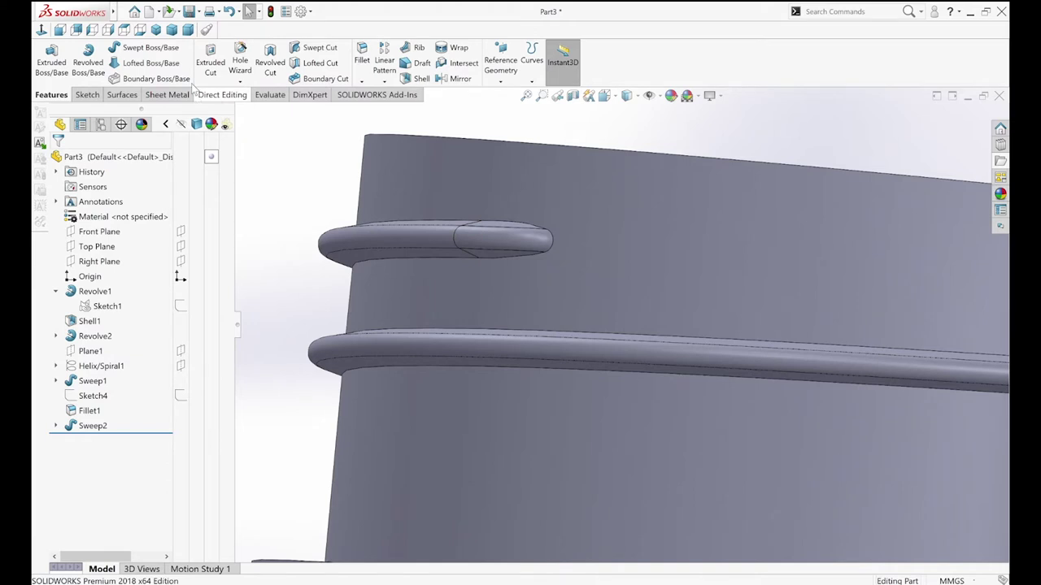
click(155, 29)
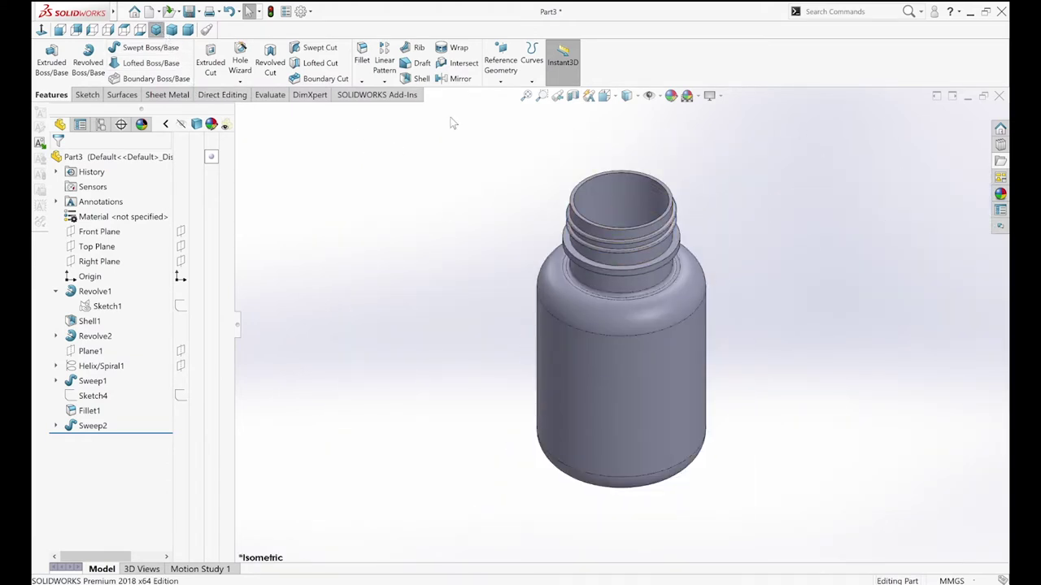
Set up a constant-size 0.50 mm fillet on the top rim and the neck ring's edges and face
click(362, 52)
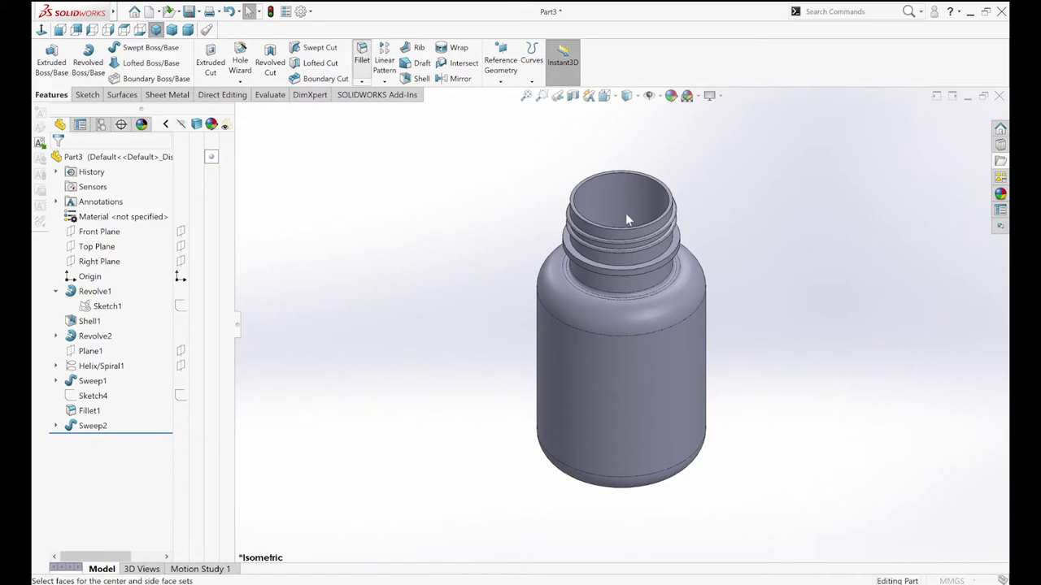
click(65, 207)
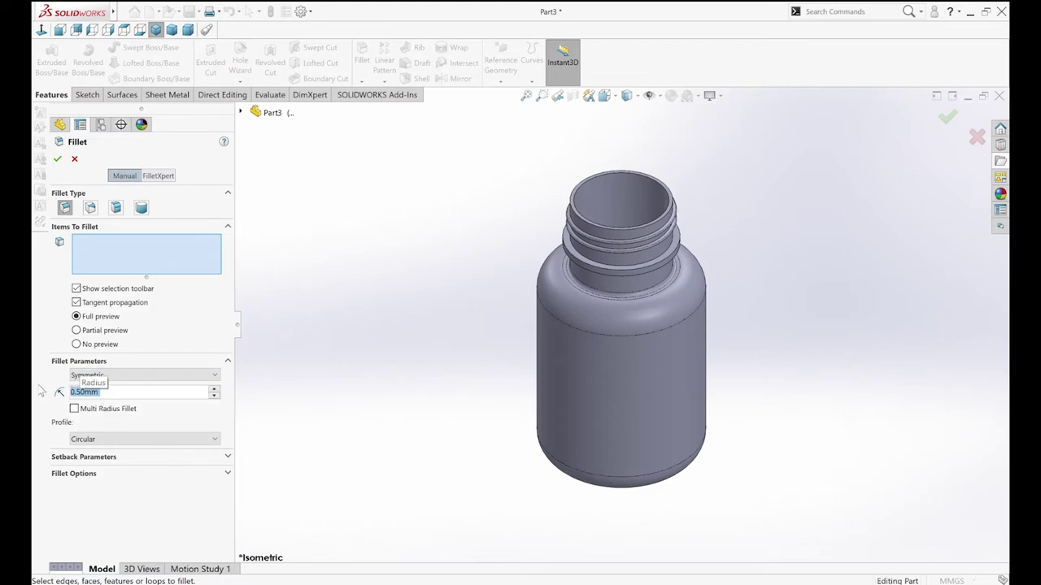
scroll(673, 281, down, 3)
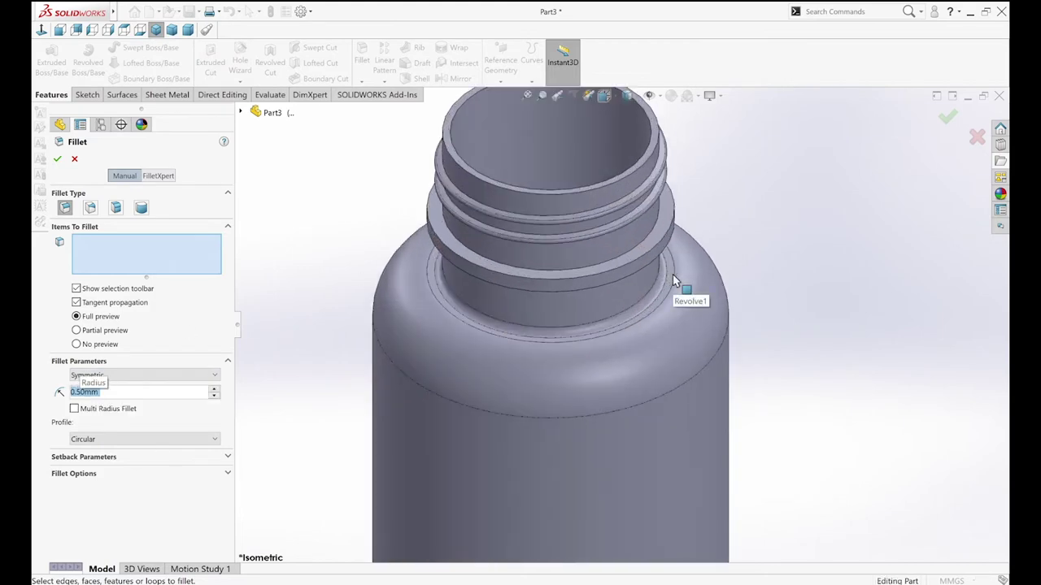
click(601, 187)
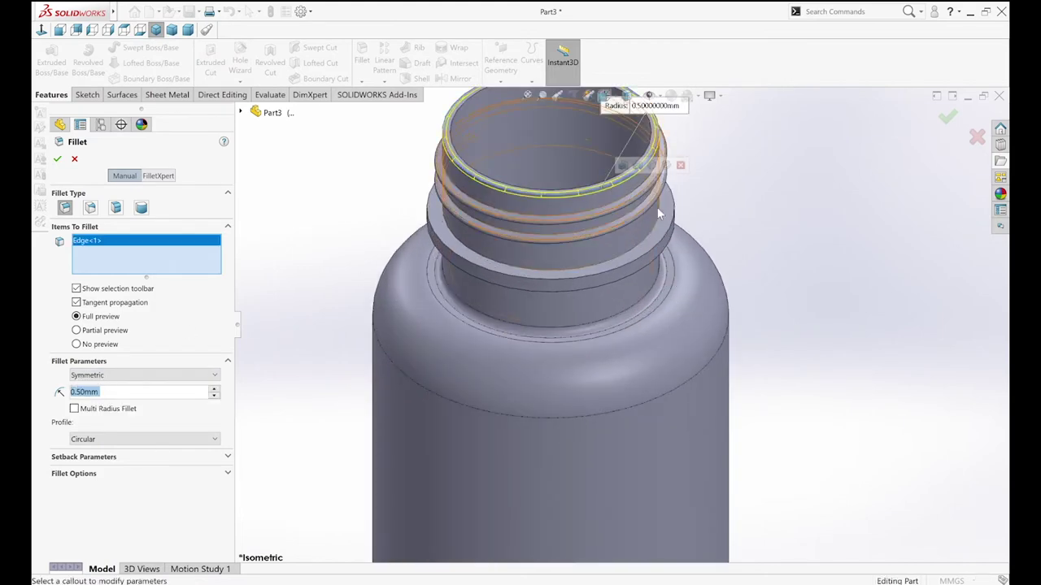
click(643, 248)
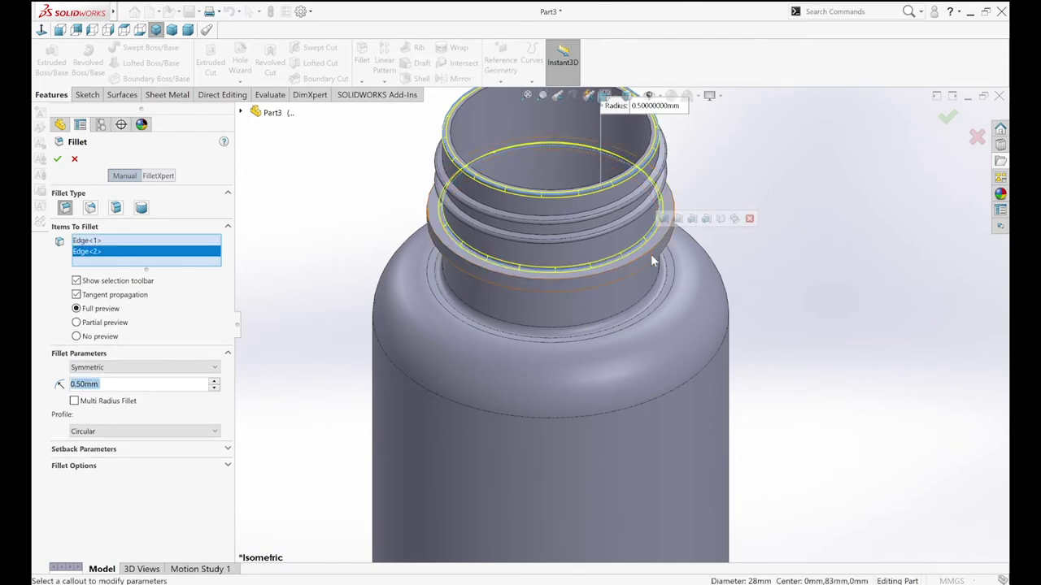
click(663, 263)
mouse_move(807, 336)
middle_down()
mouse_move(792, 243)
mouse_move(754, 210)
middle_up()
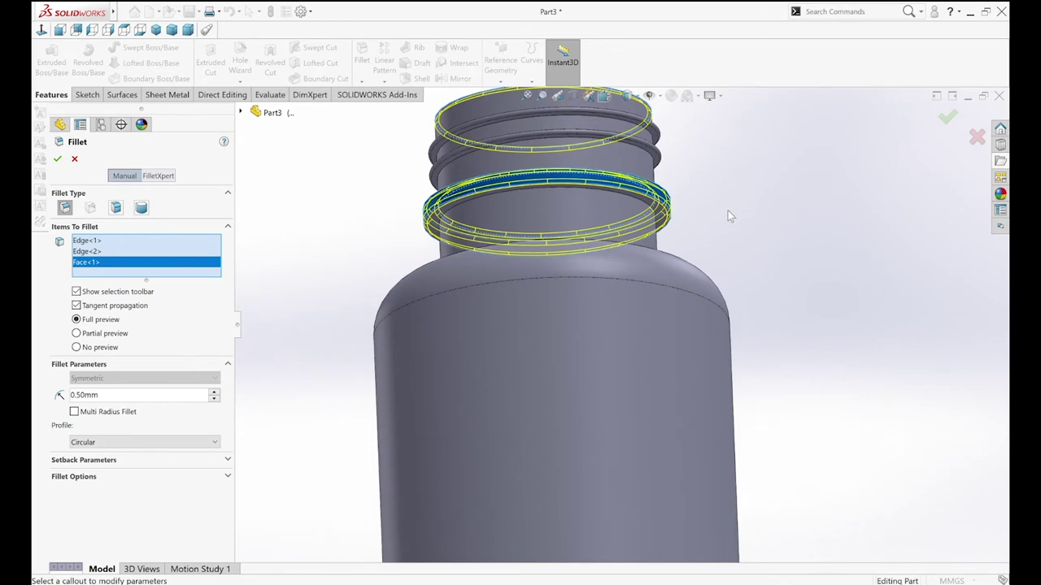
click(642, 208)
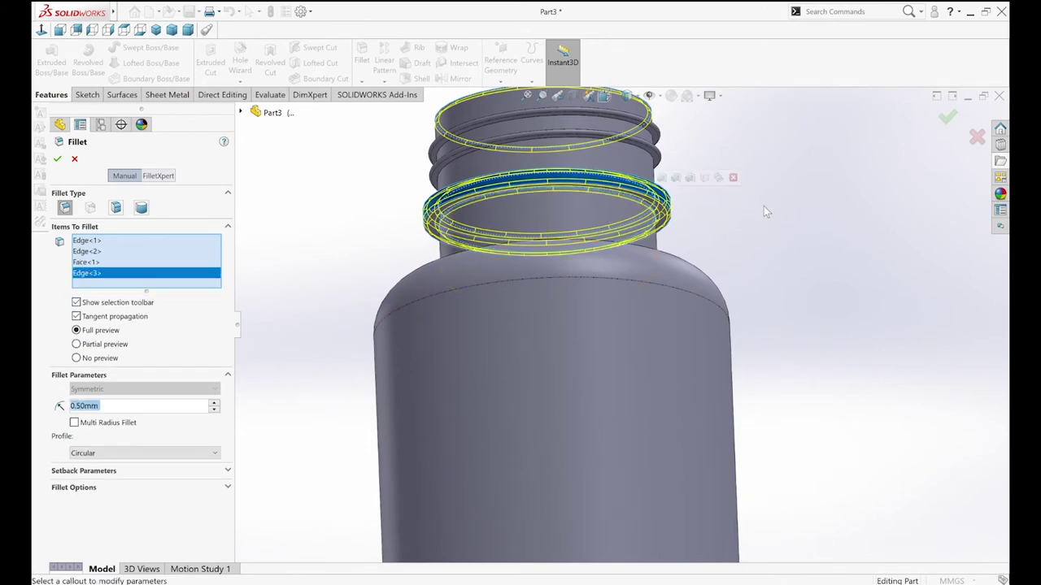
scroll(763, 208, up, 2)
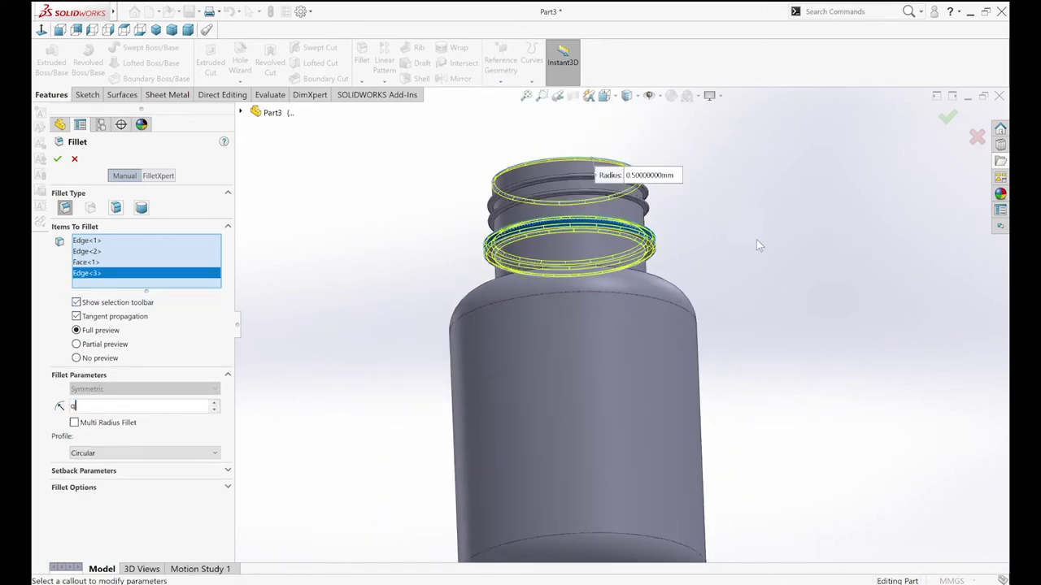
key(Return)
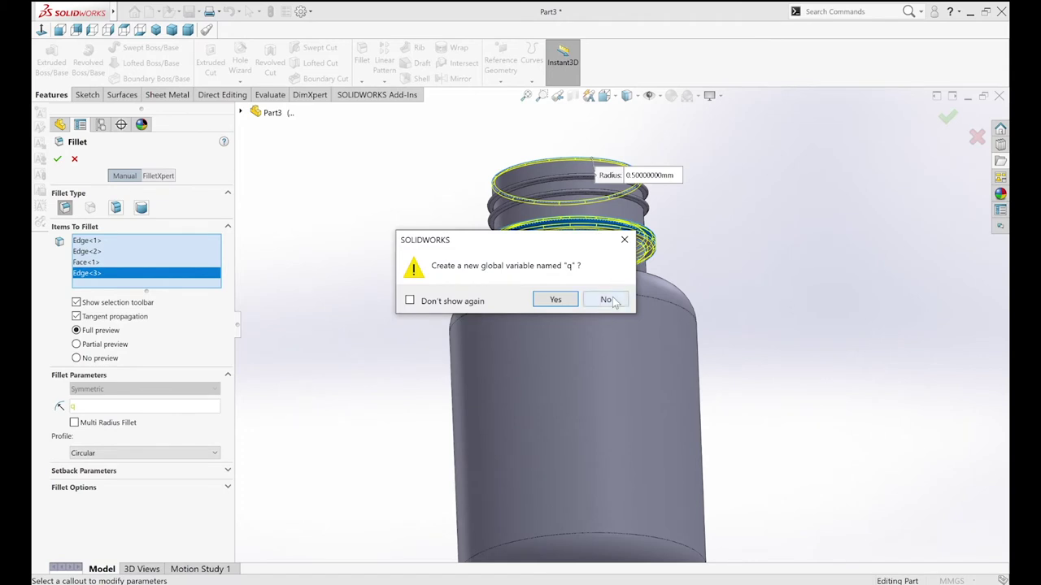
click(607, 300)
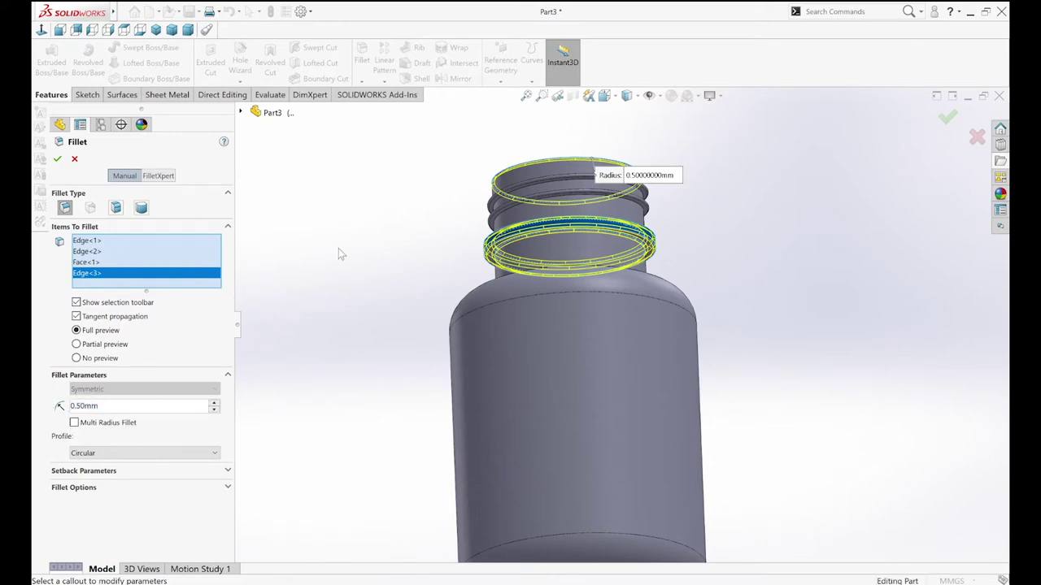
Add the bottle's inner bottom edge and apply the 0.50 mm fillet
mouse_move(361, 232)
middle_down()
mouse_move(428, 379)
mouse_move(581, 520)
mouse_move(636, 475)
middle_up()
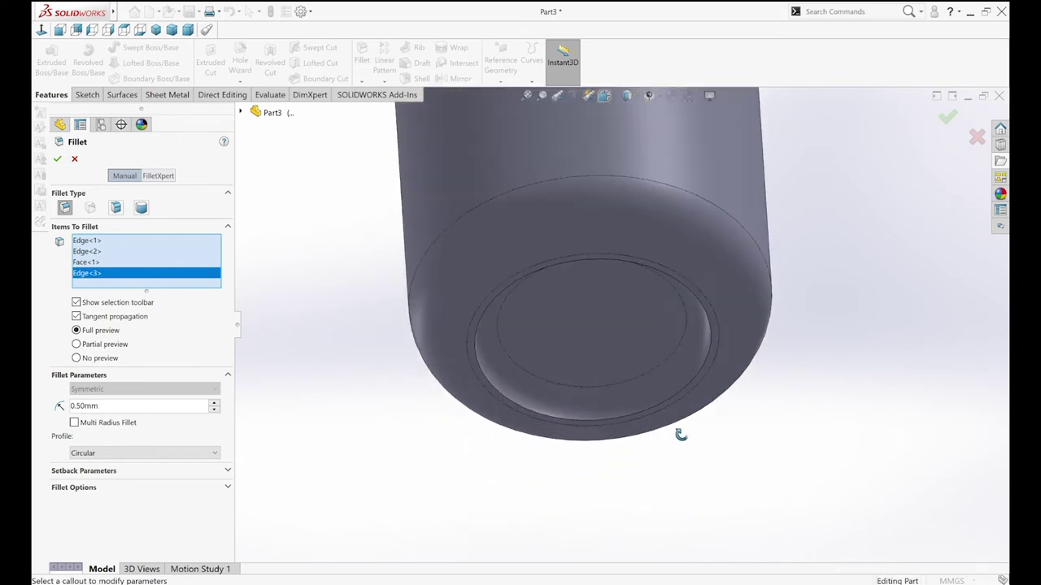
click(642, 412)
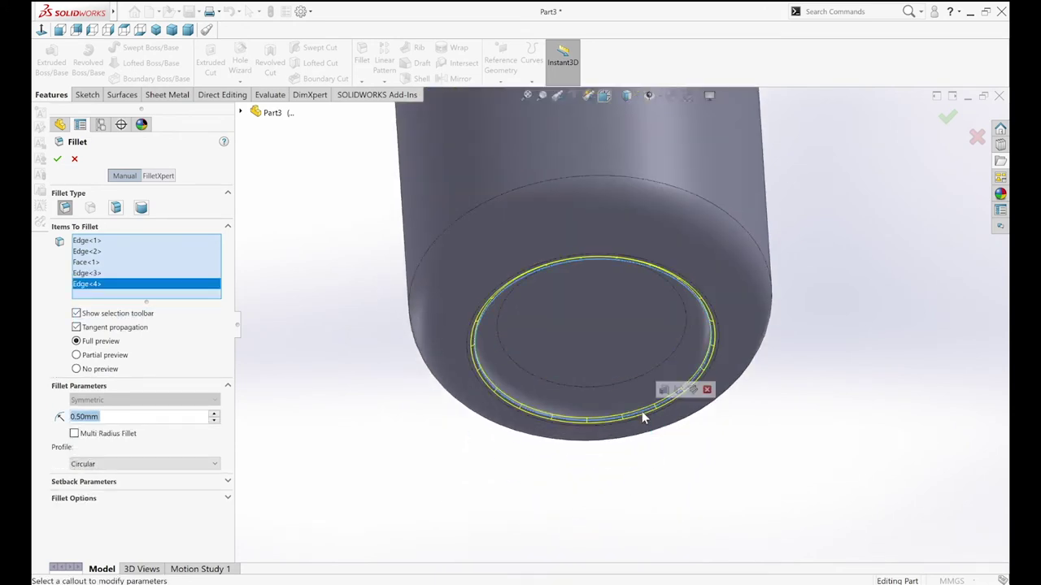
key(f)
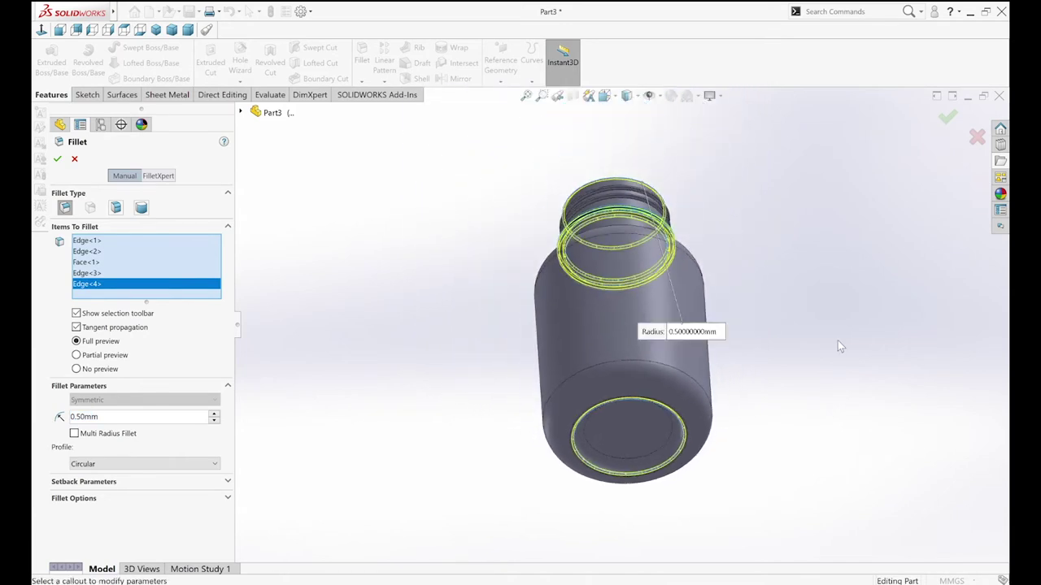
click(156, 30)
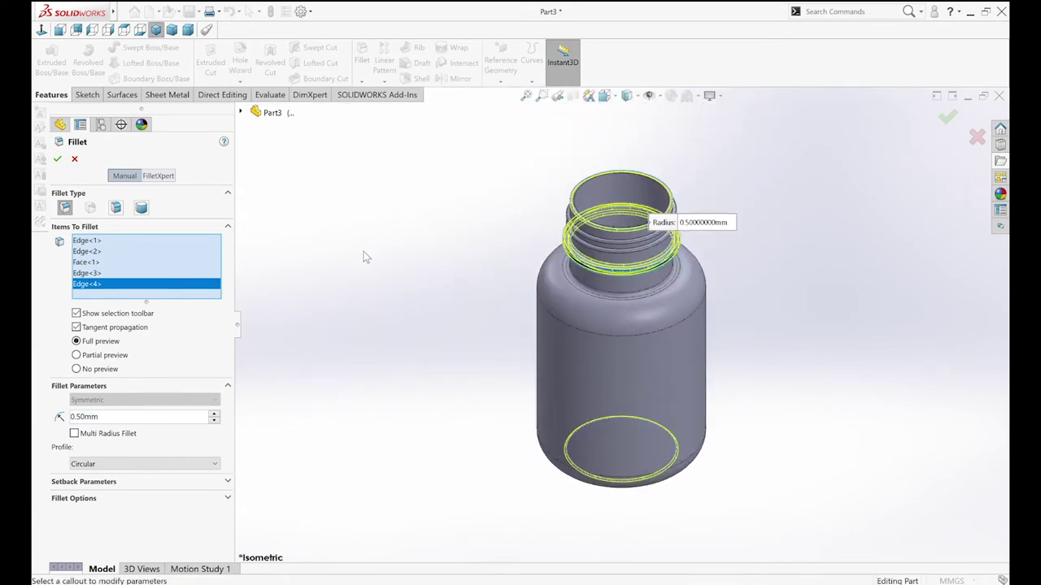
click(57, 159)
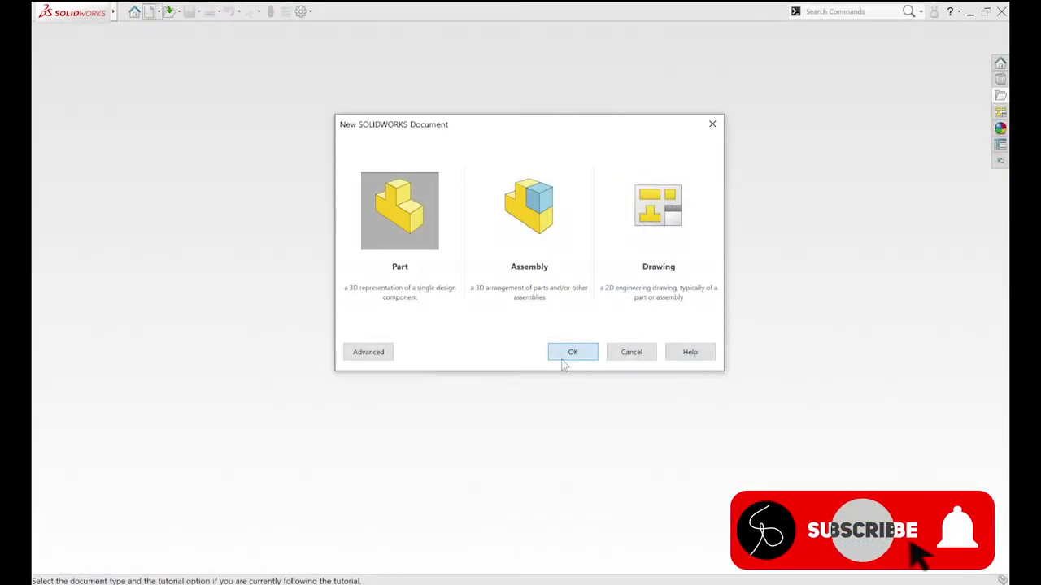
Create a new part and start a sketch on its Front Plane
click(572, 352)
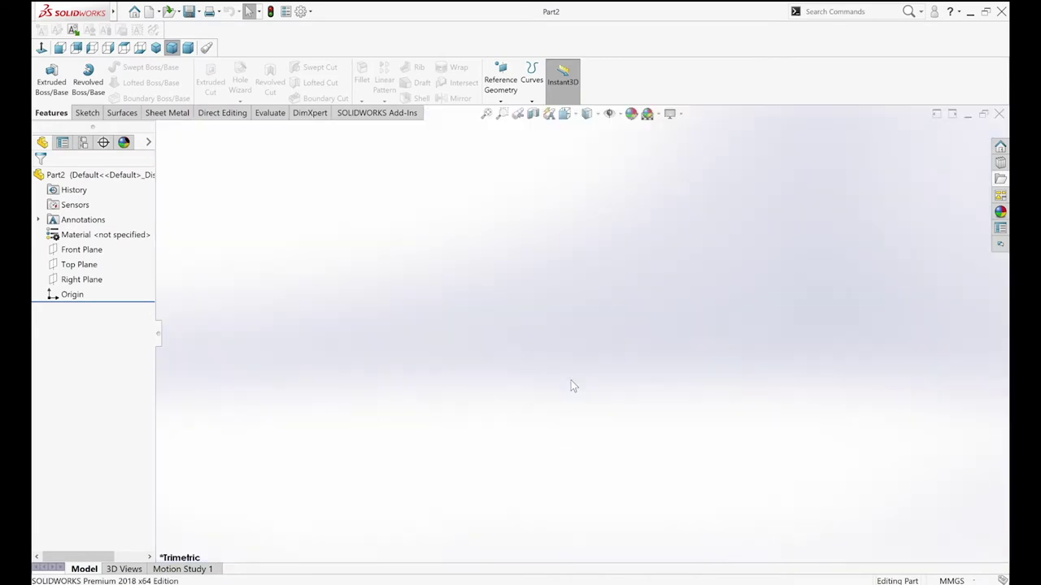
click(81, 250)
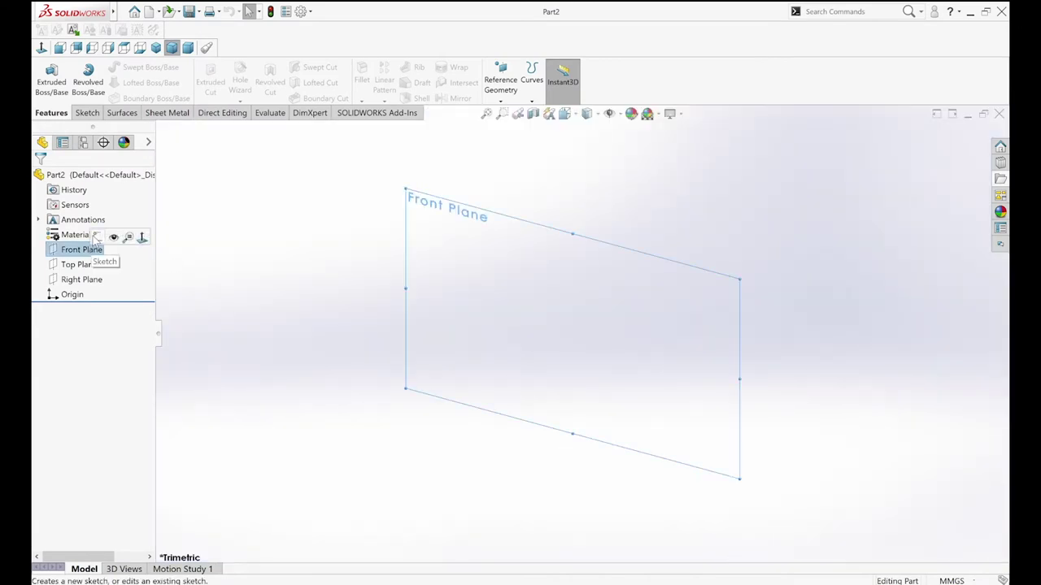
click(186, 246)
Draw the closed L-shaped cap outline with lines, including a slanted chamfer edge
key(s)
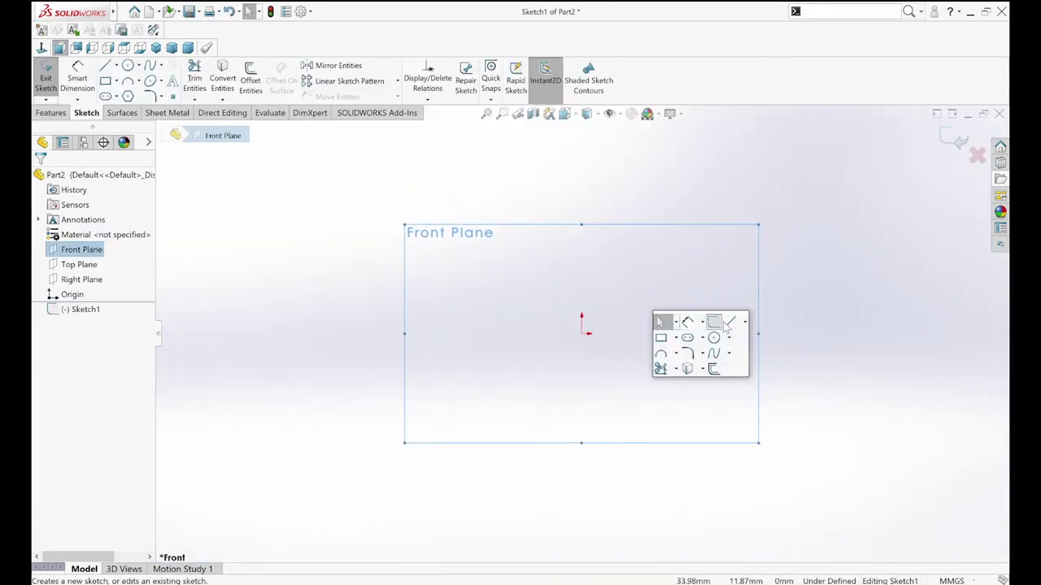
click(728, 322)
click(581, 244)
click(581, 260)
click(480, 260)
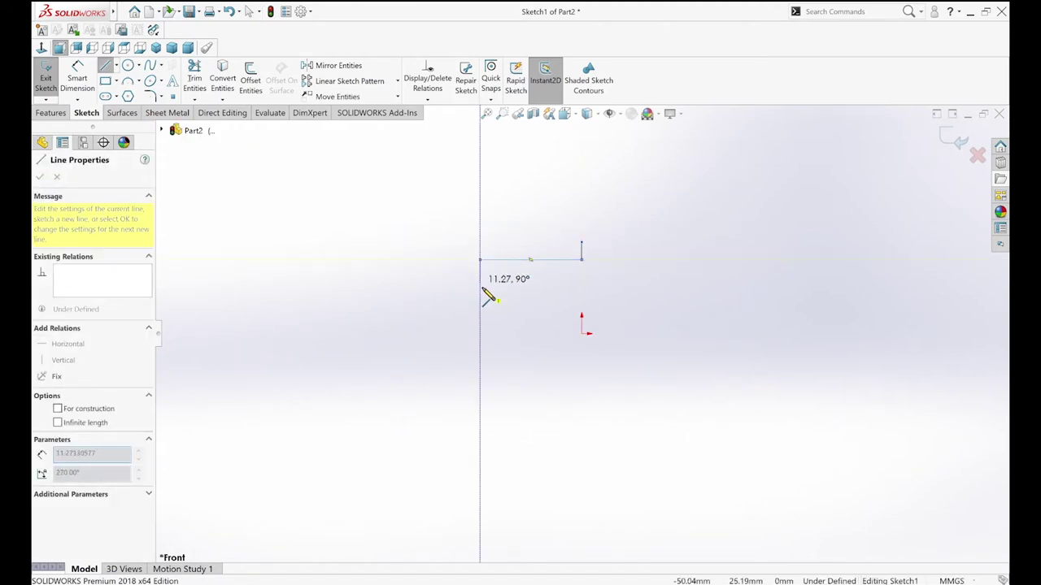
click(479, 350)
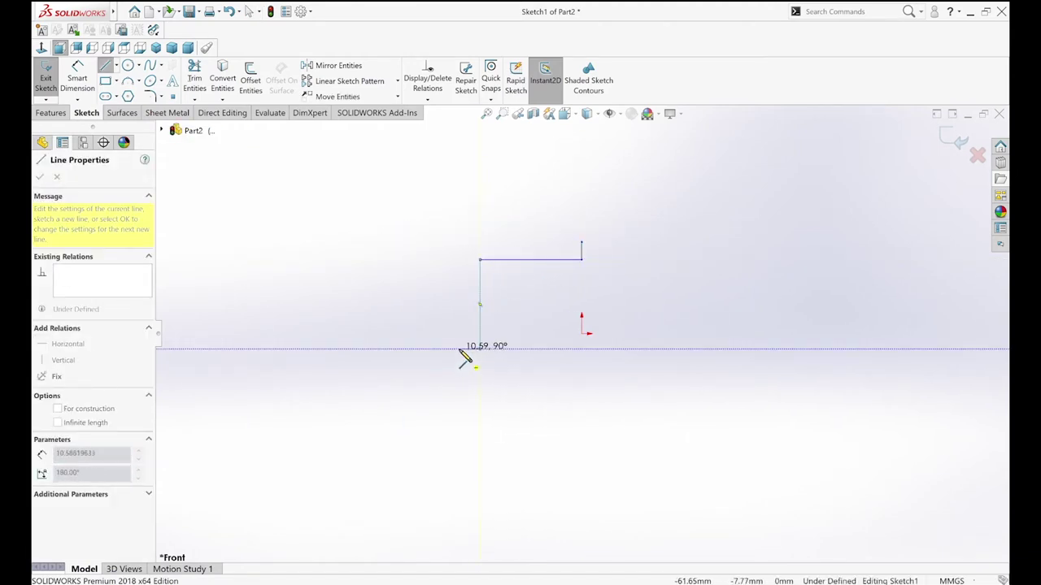
click(462, 352)
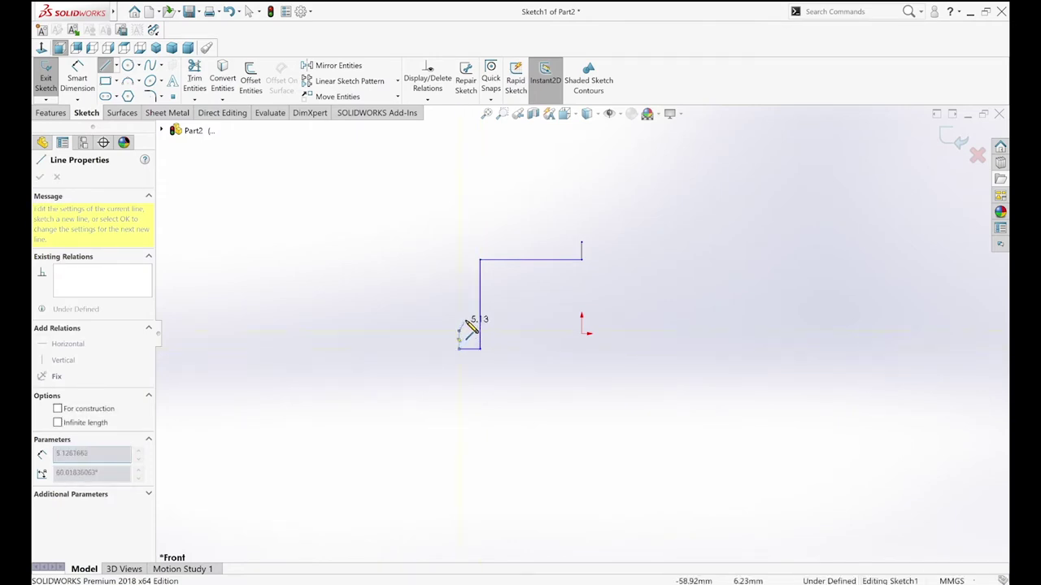
click(465, 324)
click(470, 245)
click(583, 244)
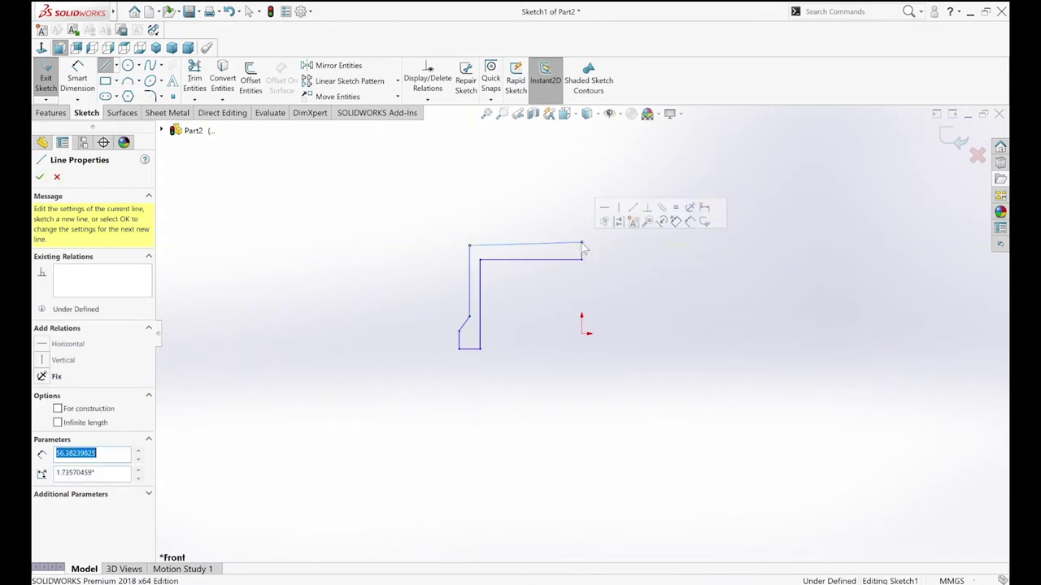
Dimension the top thickness to 1.00 and the top length to 15.75
key(s)
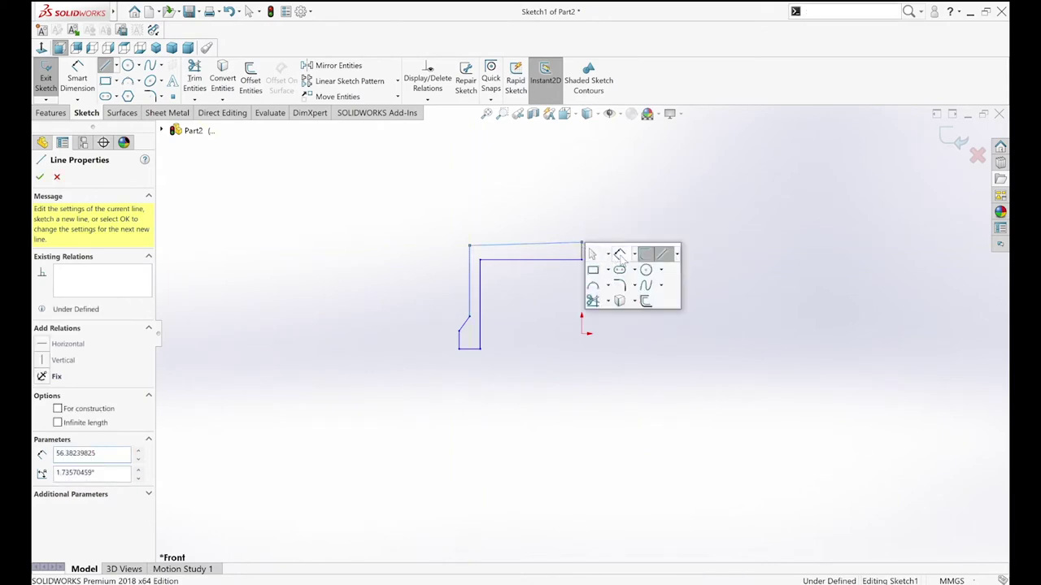
click(620, 254)
click(583, 255)
click(611, 259)
text(1)
key(Return)
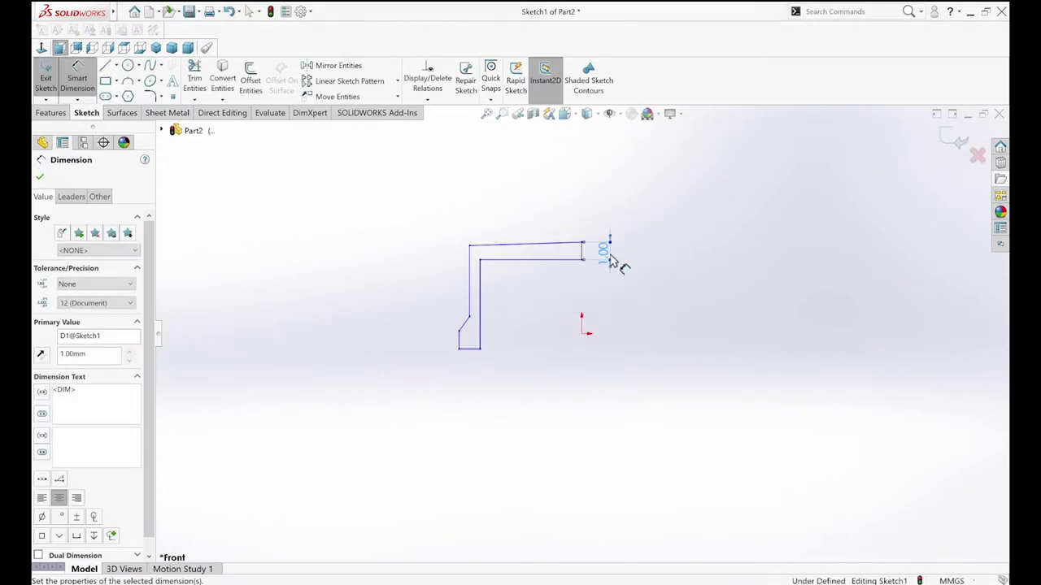
click(544, 243)
click(542, 213)
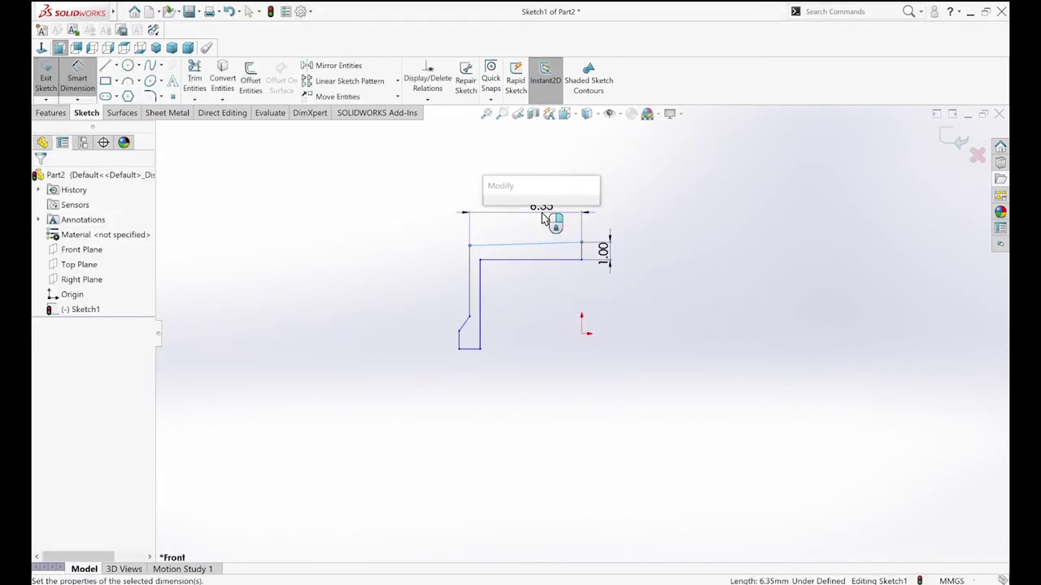
text(15.75)
key(Return)
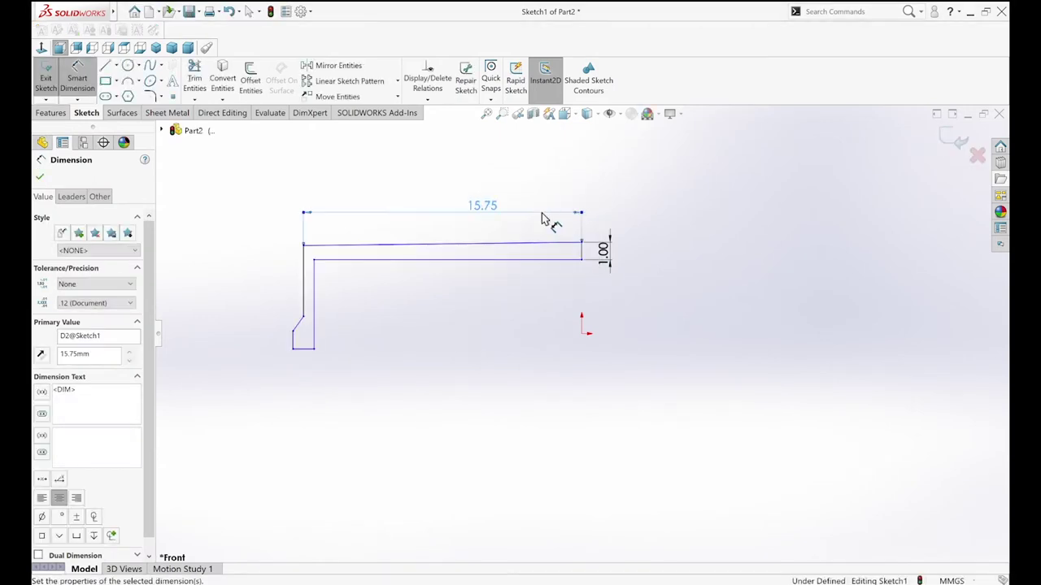
Cancel the duplicate top dimension and make the top line horizontal
click(518, 245)
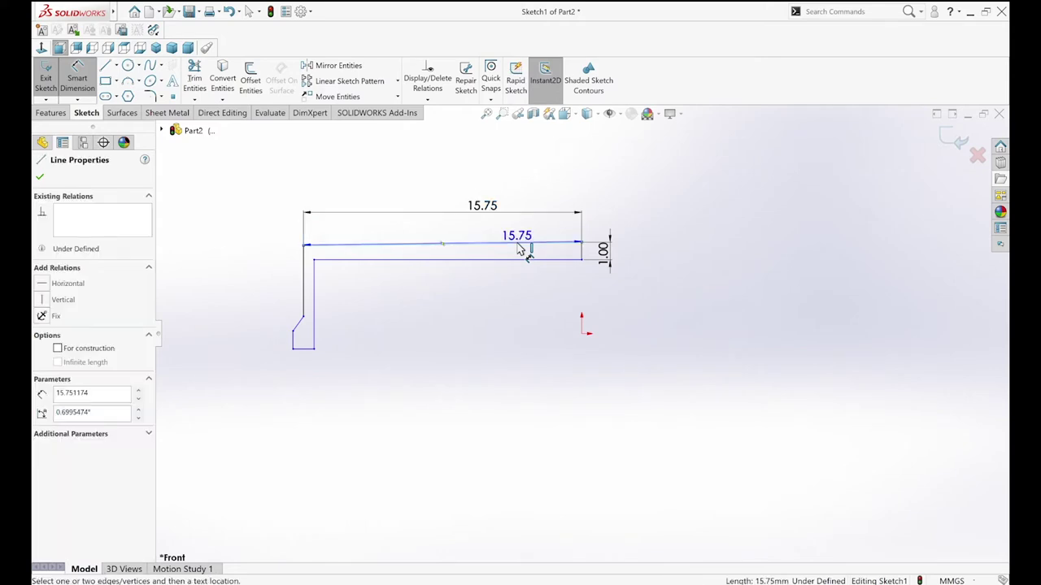
key(Escape)
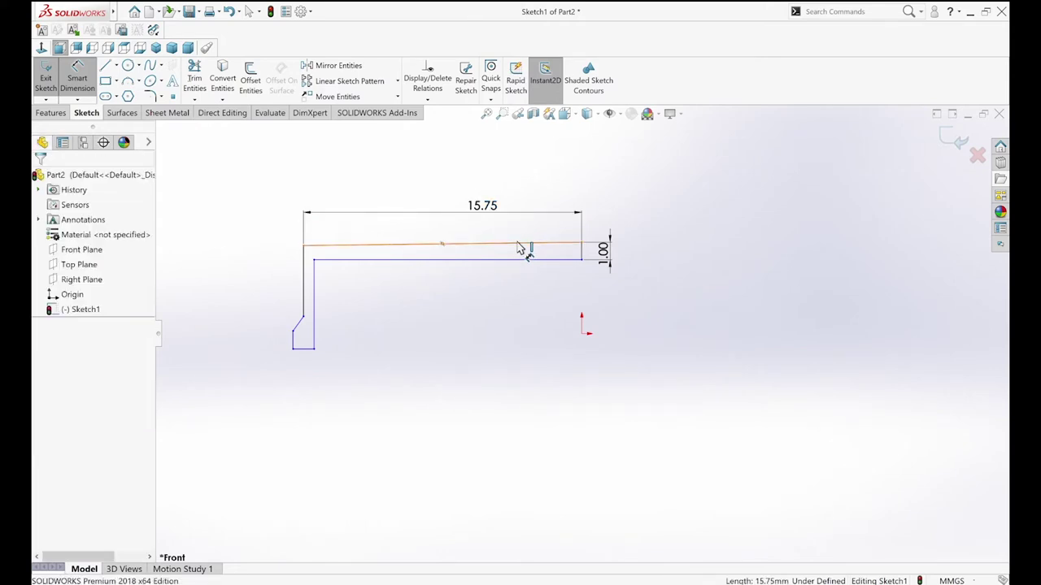
key(s)
click(527, 253)
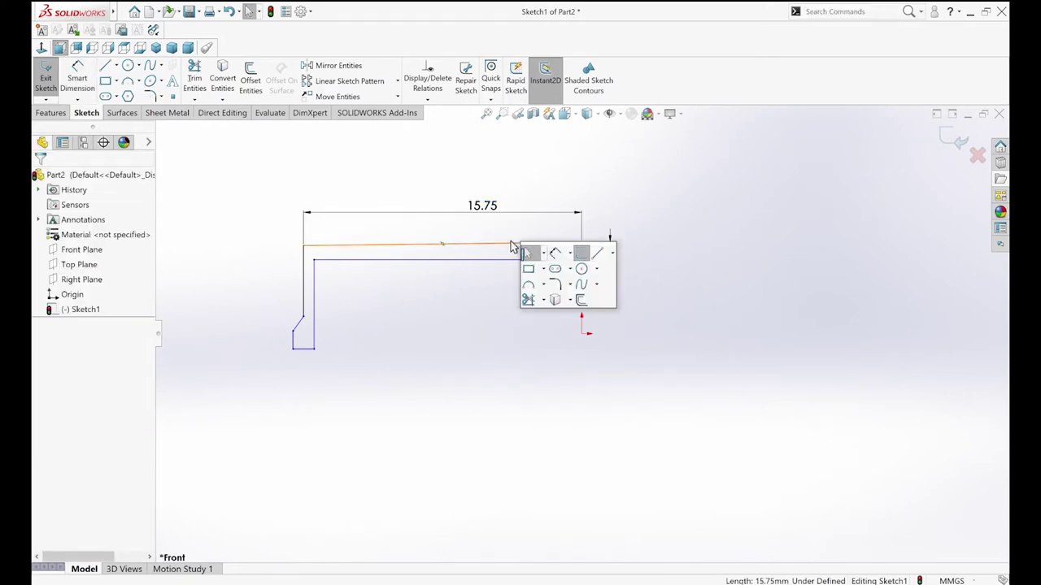
click(512, 245)
click(531, 216)
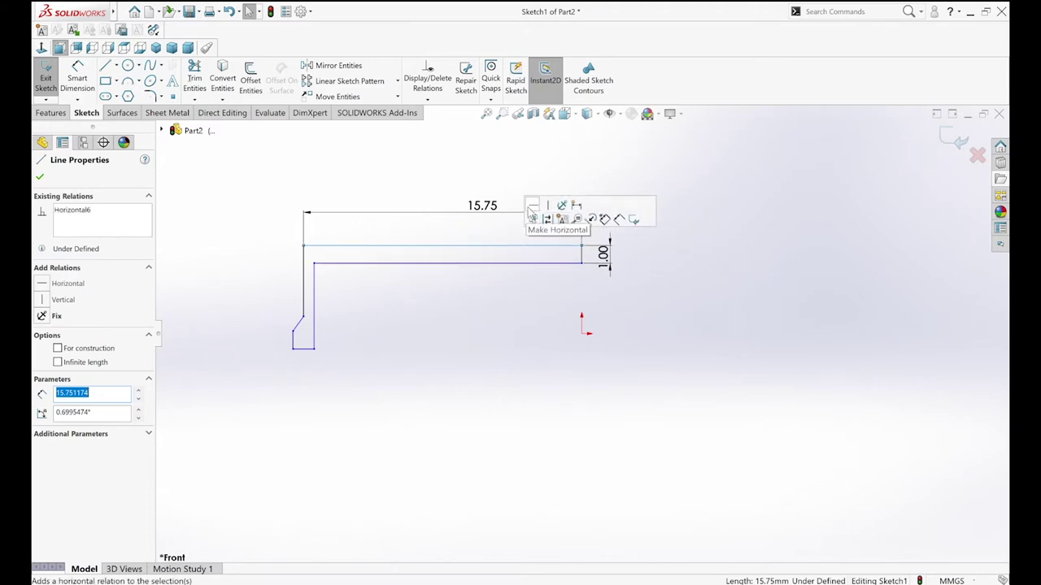
Dimension the overall height to 13.00 and the bottom width to 1.00
click(303, 352)
key(s)
click(316, 357)
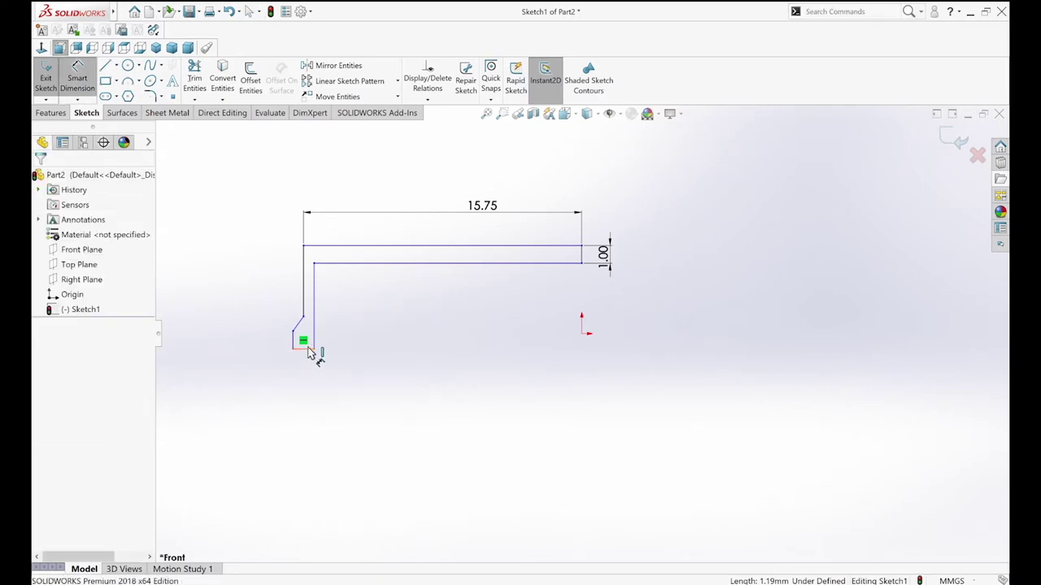
click(312, 349)
click(248, 288)
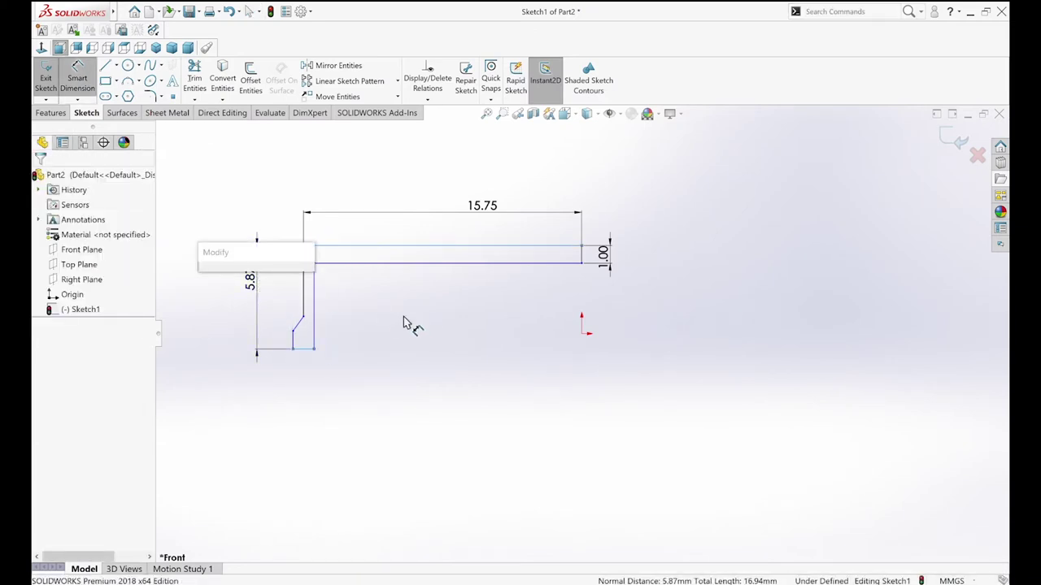
text(13)
key(Return)
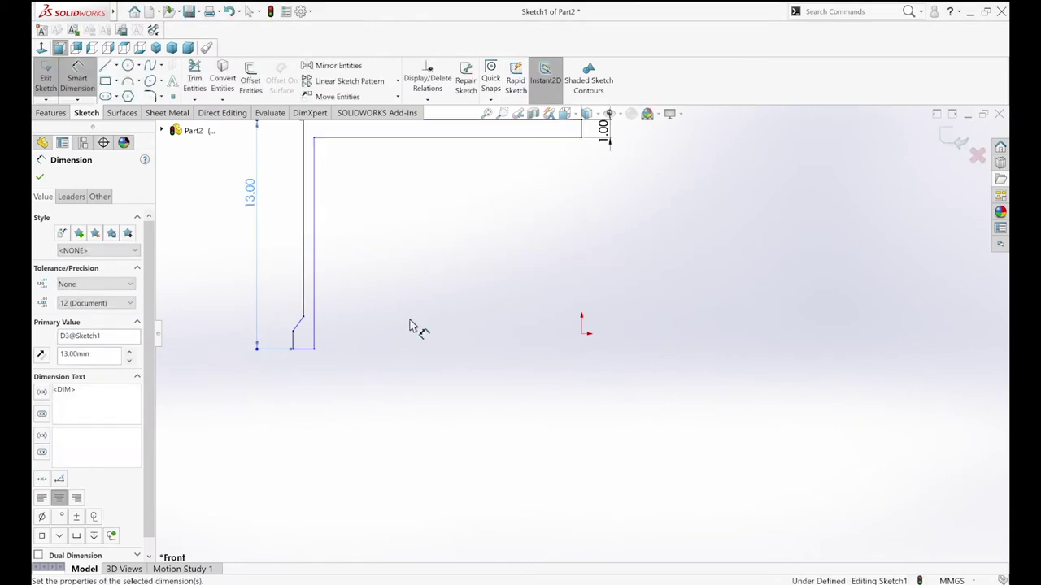
key(z)
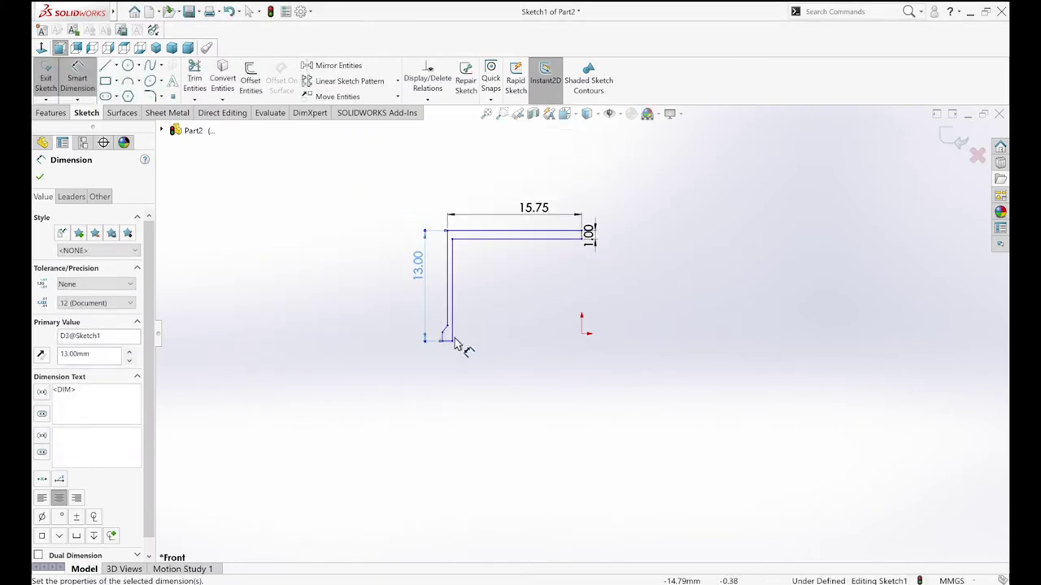
click(447, 341)
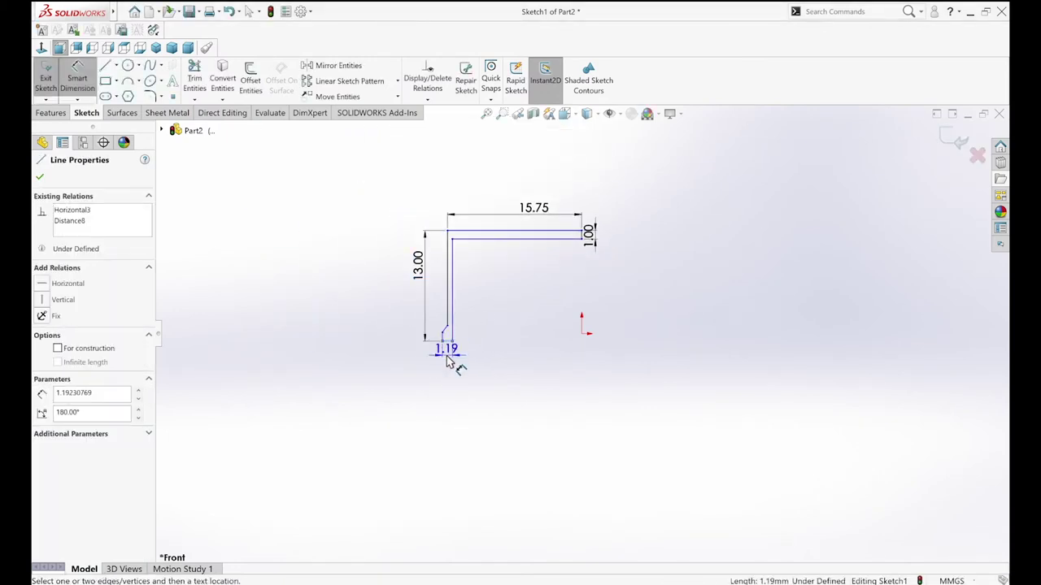
click(476, 360)
text(1)
key(Return)
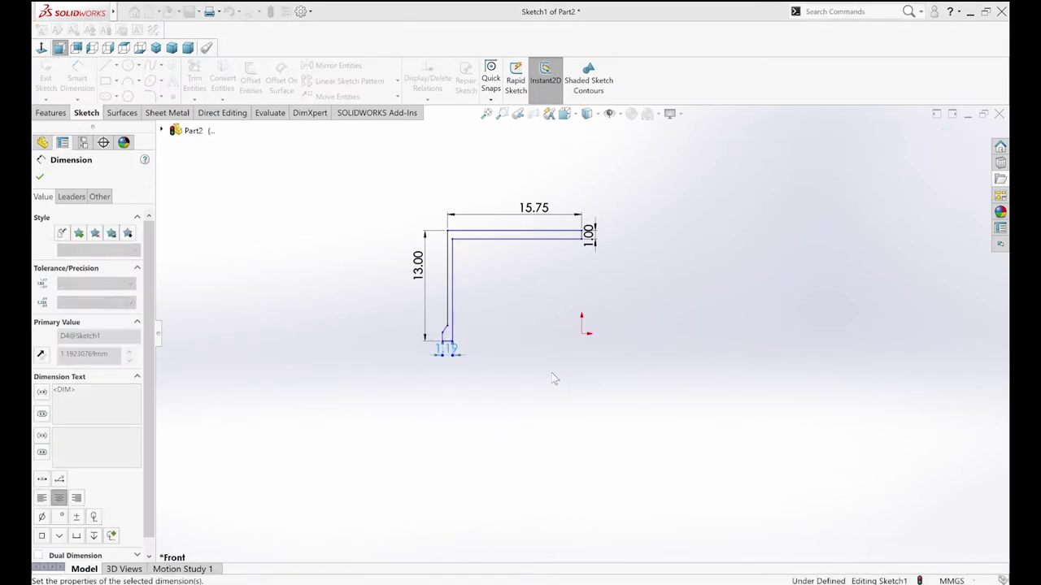
key(f)
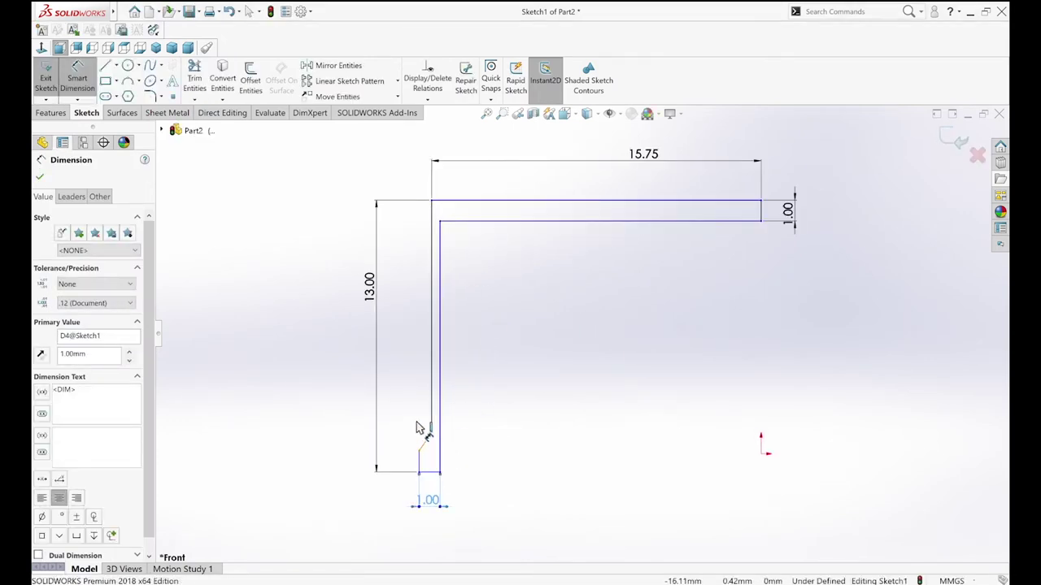
Dimension the chamfer edge 0.25 horizontally and 0.25 vertically
click(424, 441)
click(423, 414)
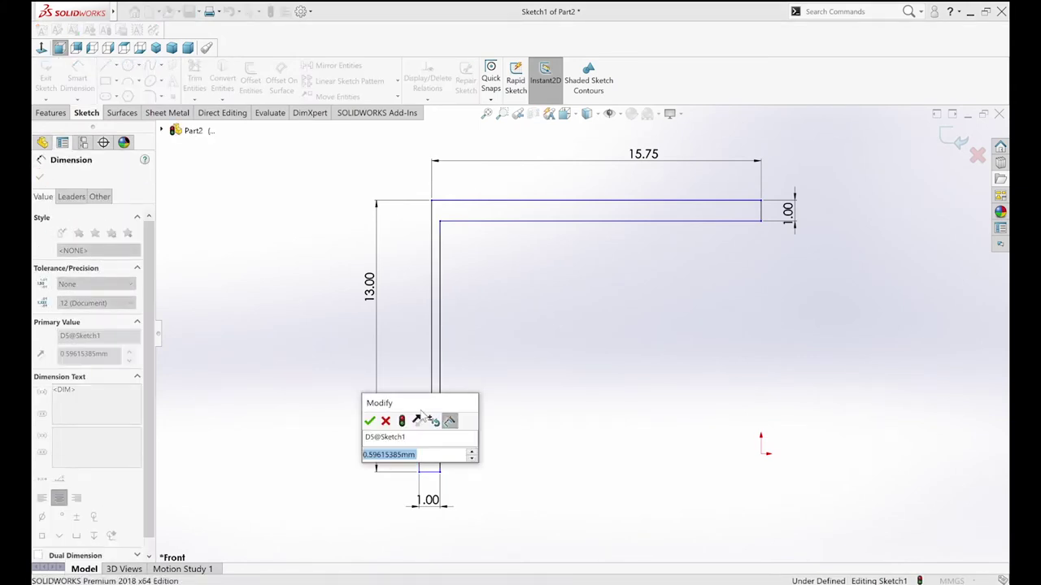
text(1)
key(Return)
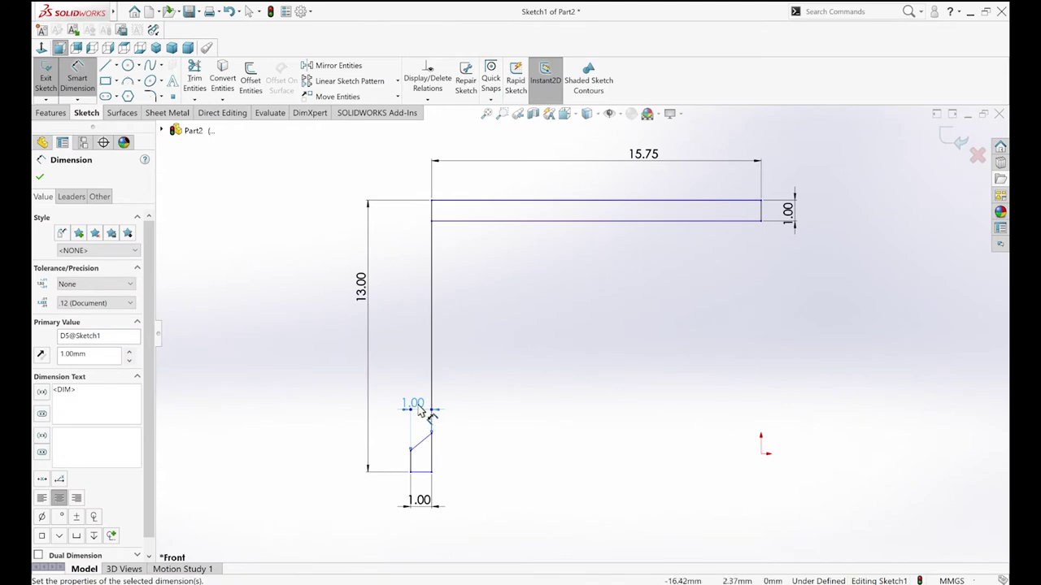
double_click(419, 411)
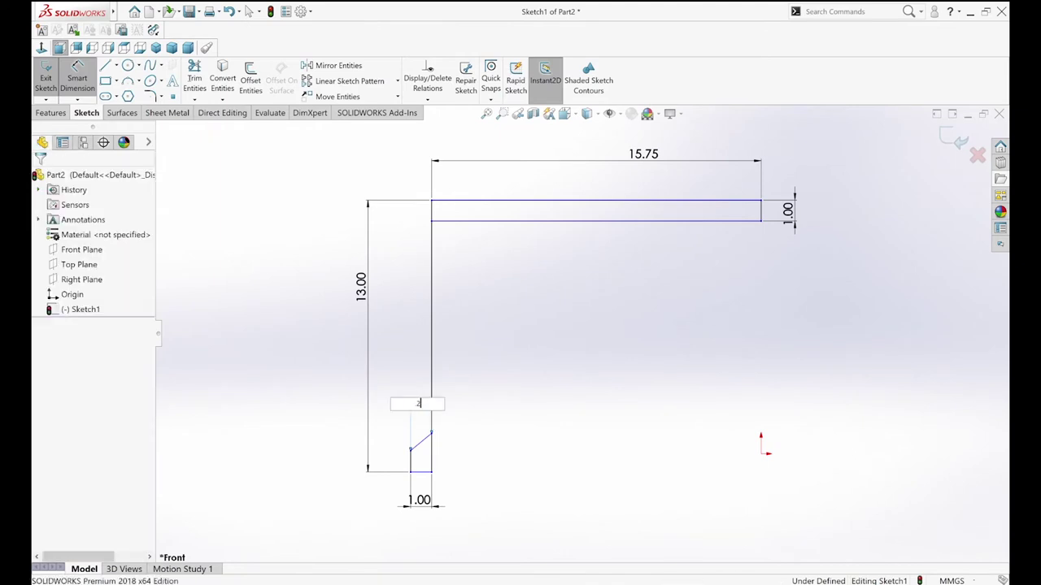
text(5)
key(Return)
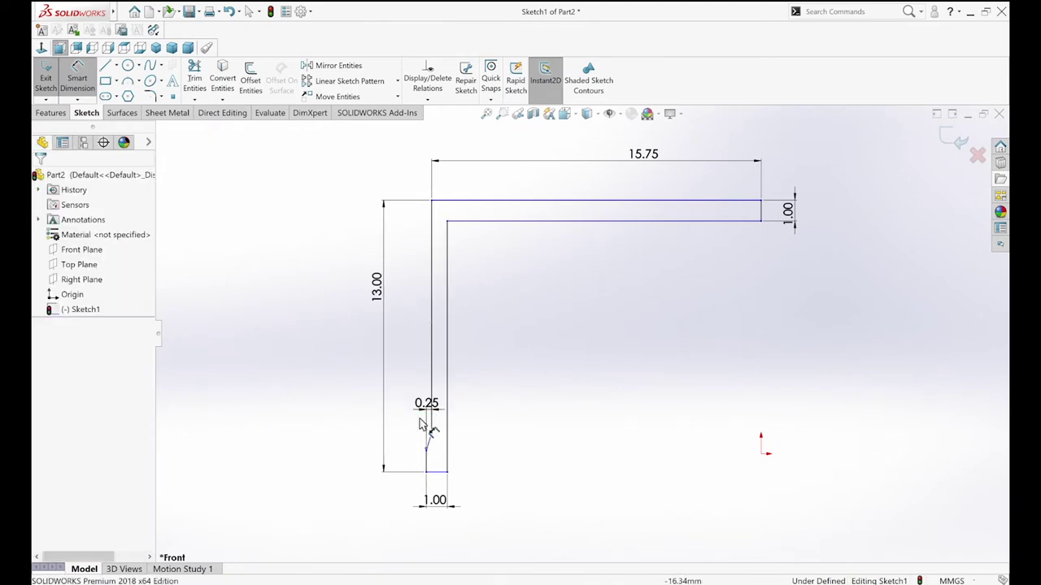
click(431, 439)
click(436, 453)
key(Return)
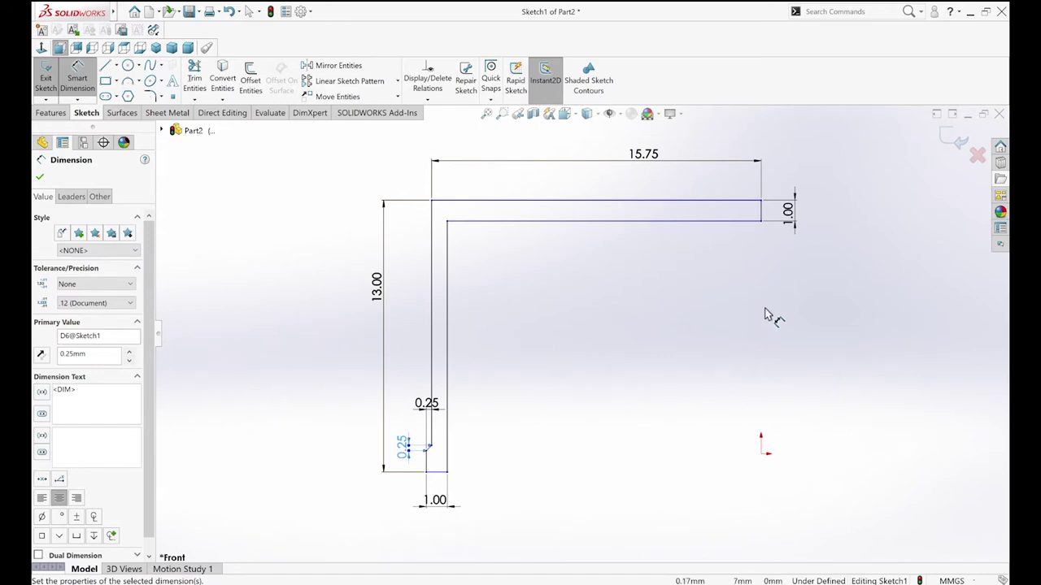
key(s)
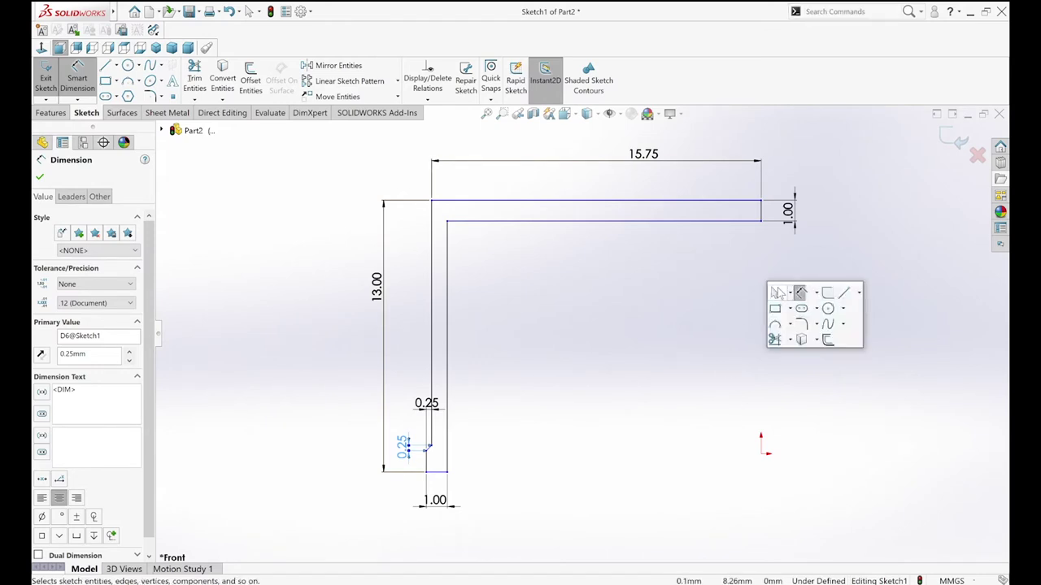
key(Escape)
Align a profile corner vertically with the origin and make the bottom line horizontal
click(761, 221)
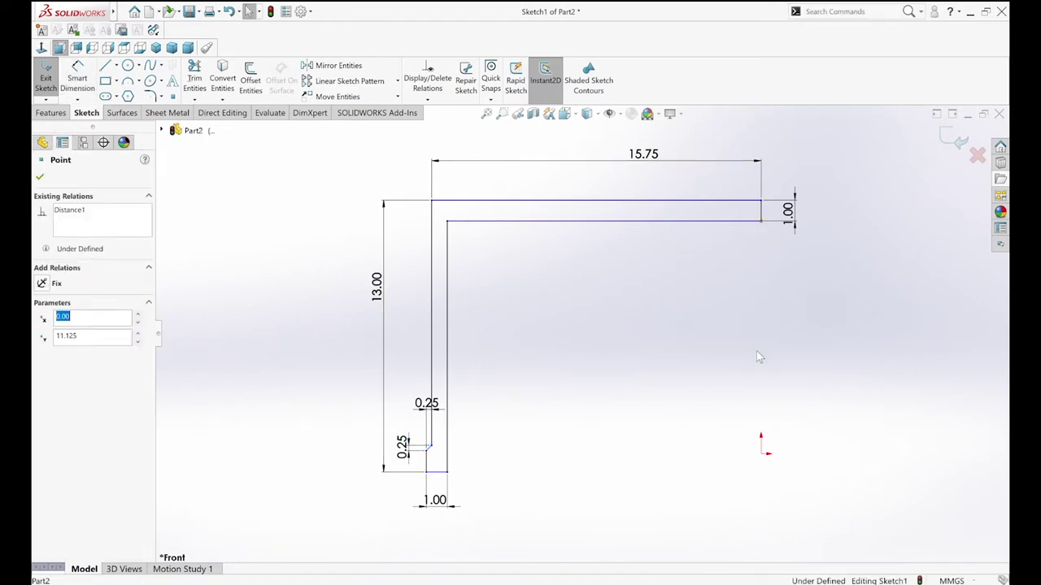
ctrl+click(763, 457)
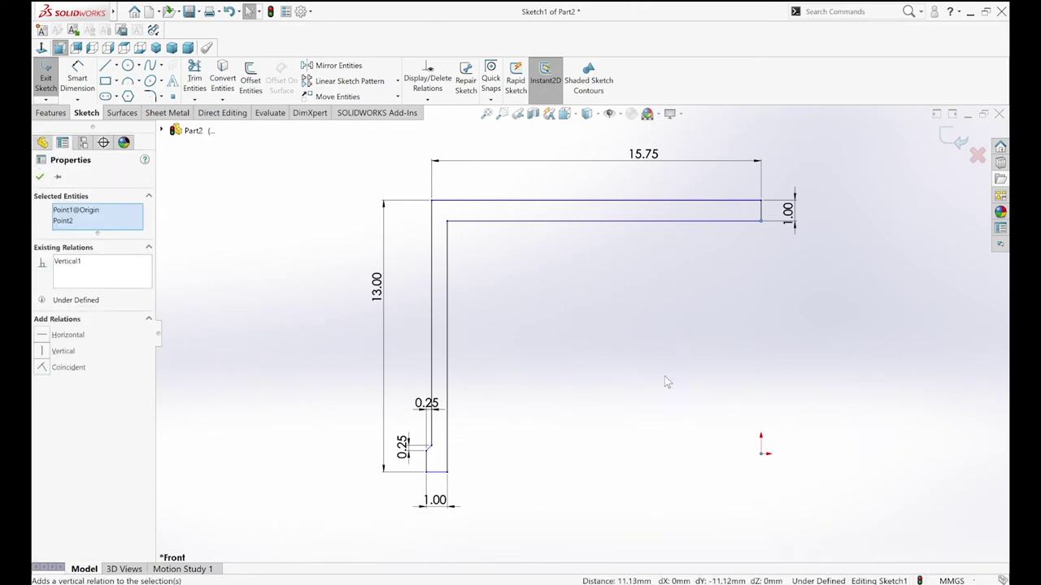
click(691, 470)
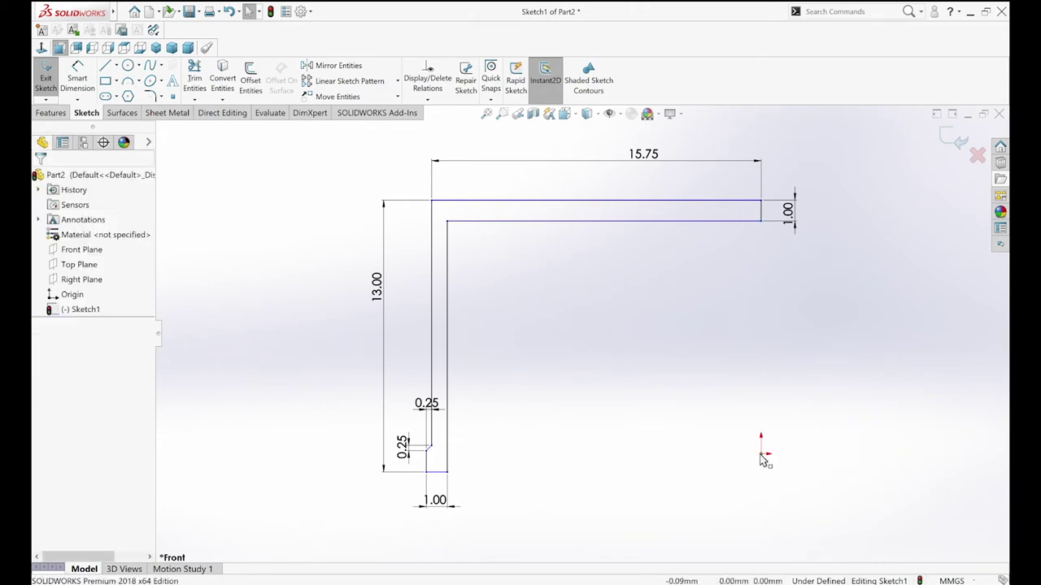
ctrl+click(447, 474)
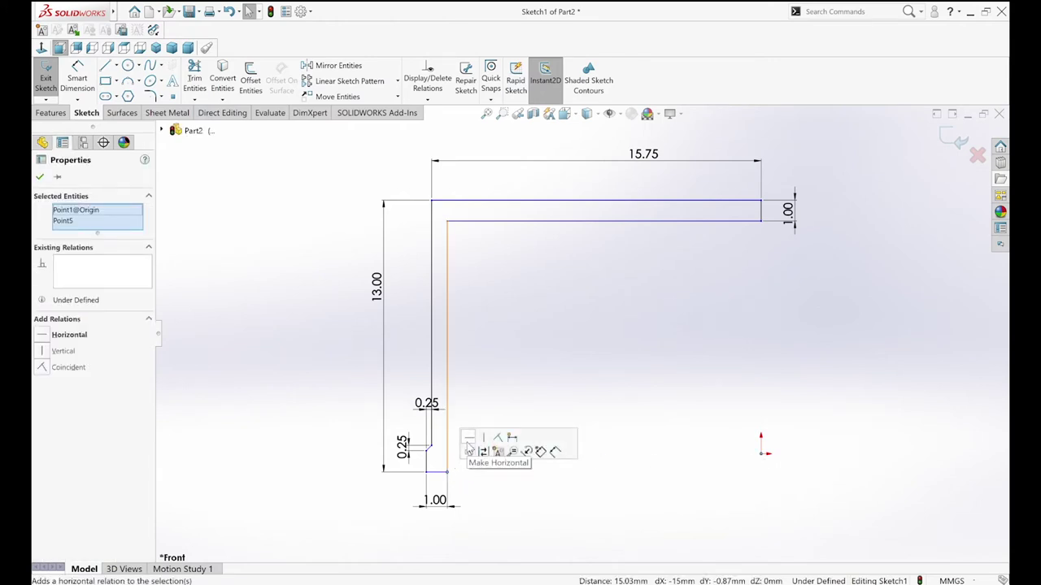
click(470, 440)
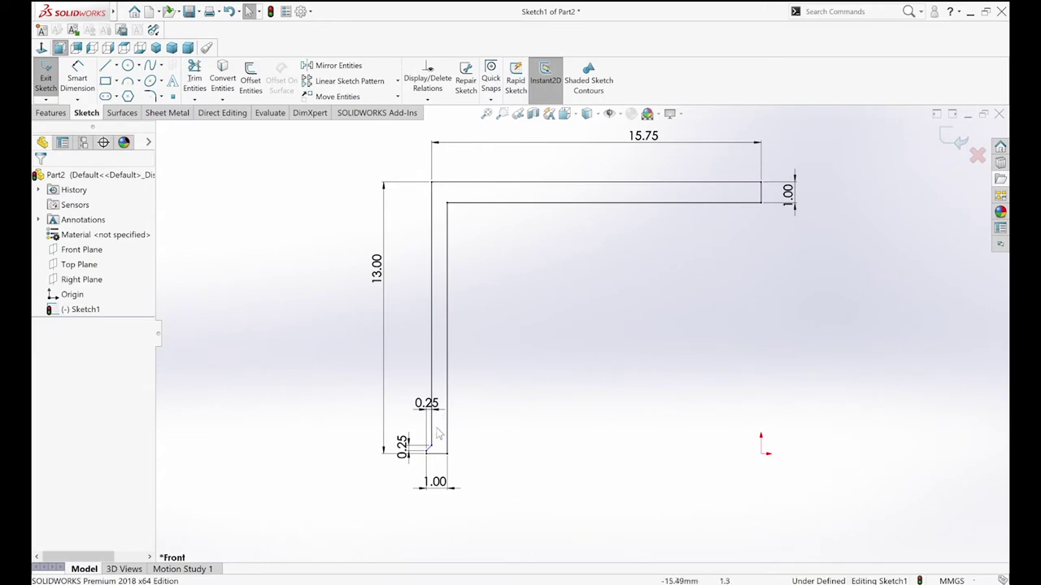
scroll(427, 461, down, 3)
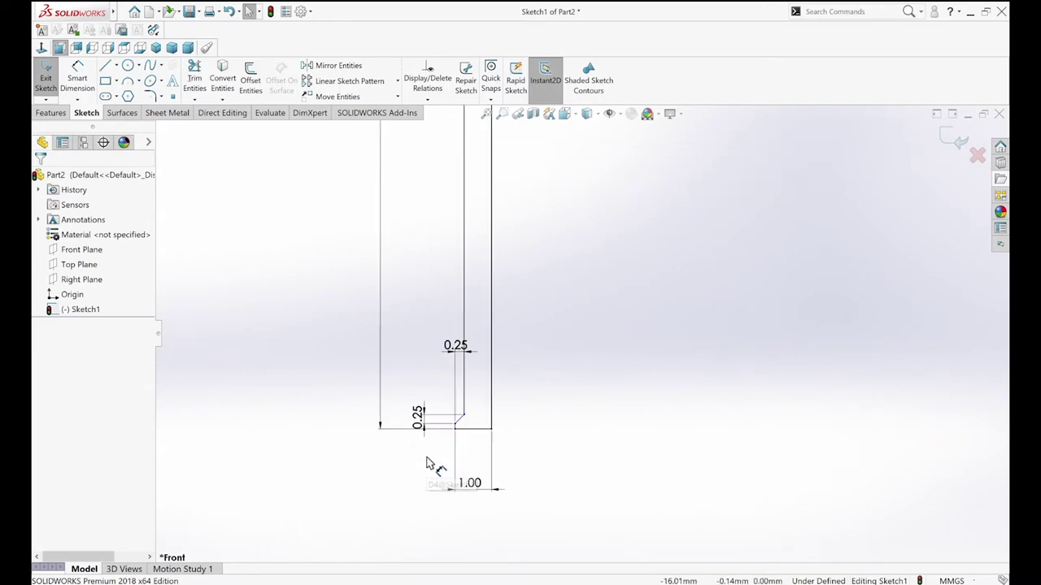
Dimension the tiny corner segment to 1.00, move the dimension below, and exit the sketch
click(457, 428)
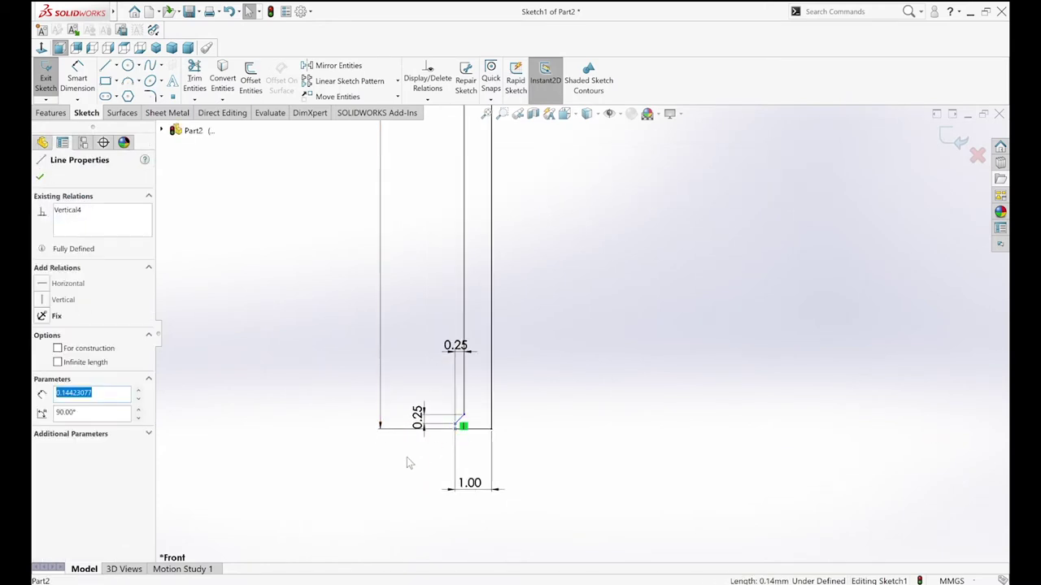
key(s)
click(475, 452)
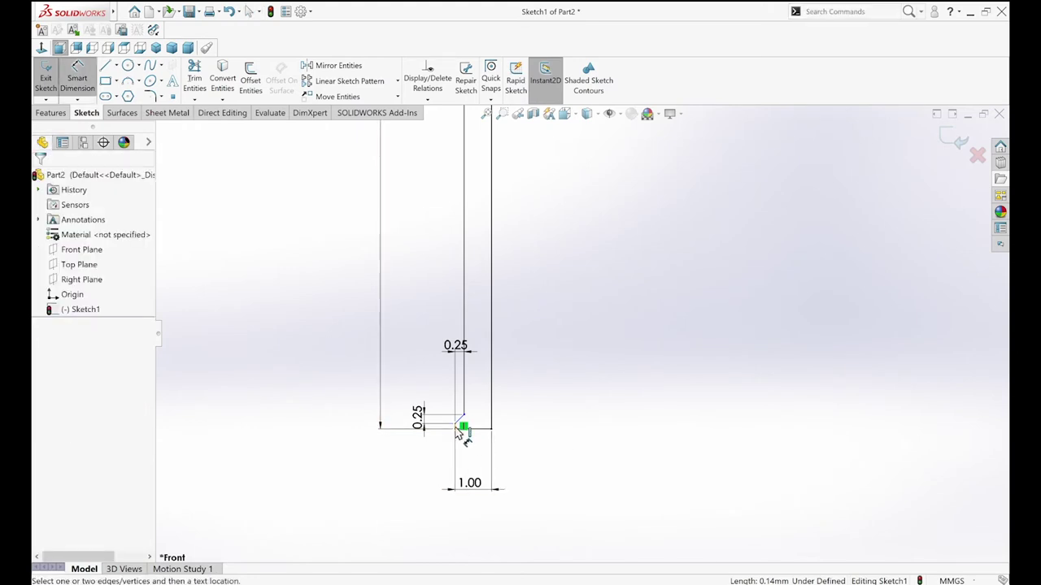
click(460, 427)
click(338, 426)
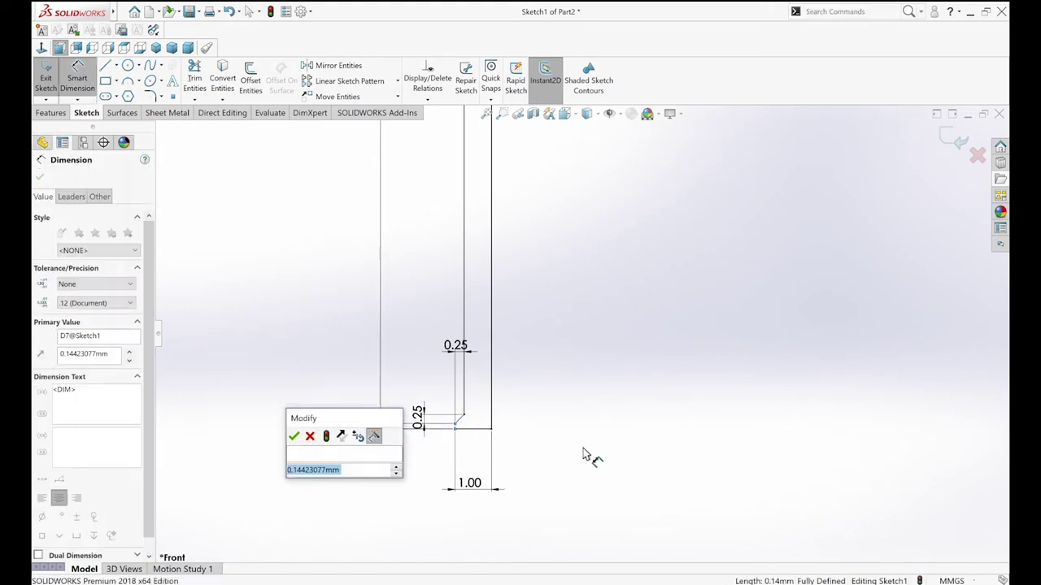
text(1)
key(Return)
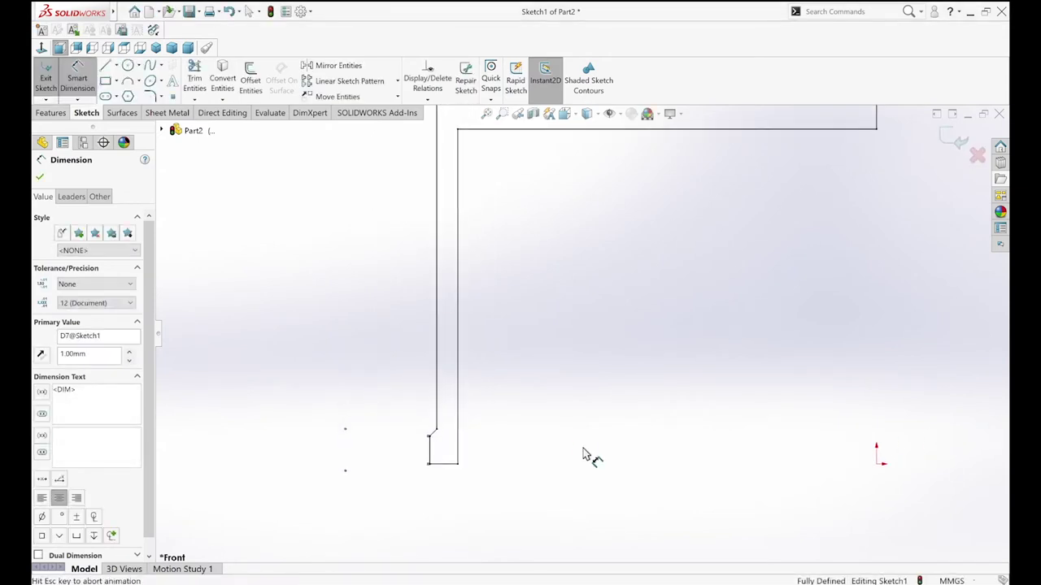
click(365, 506)
drag(343, 479, 396, 516)
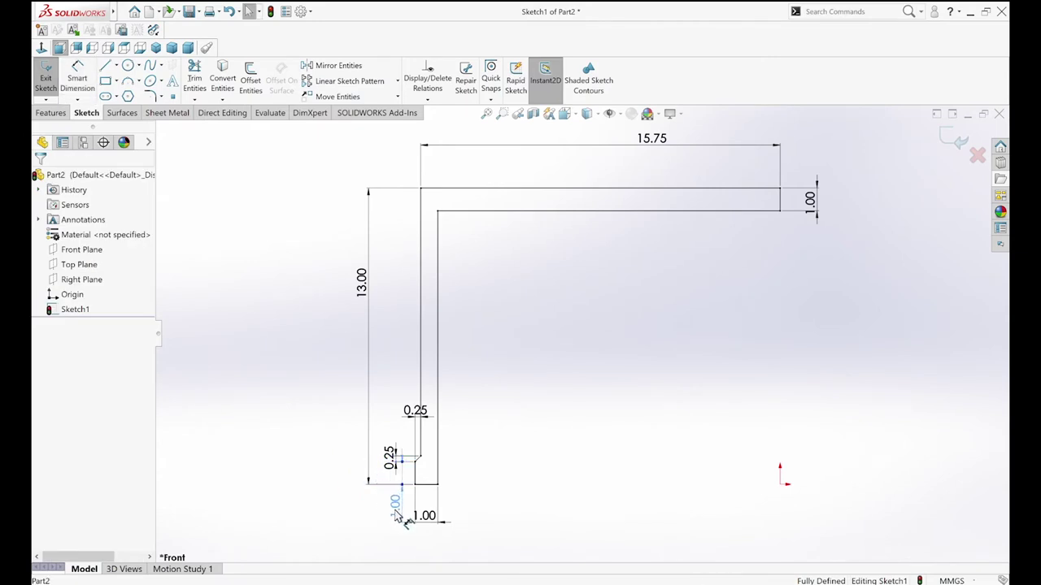
click(605, 413)
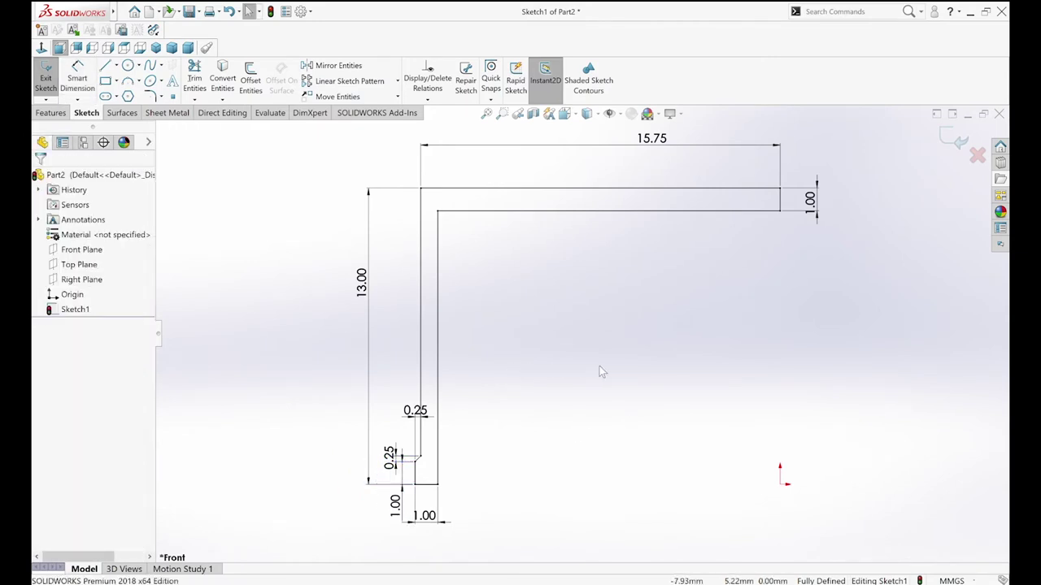
key(d)
click(739, 336)
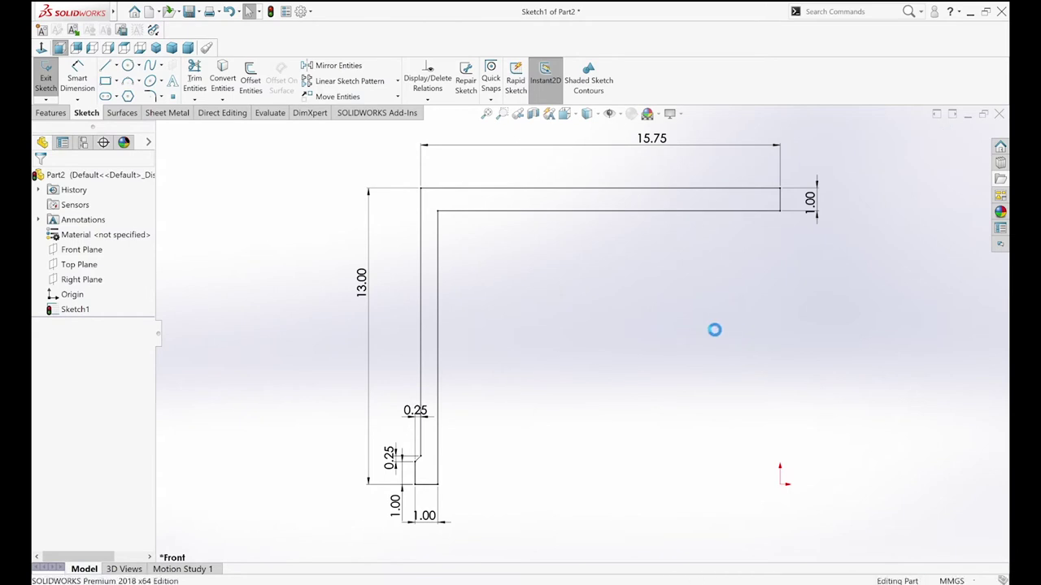
Revolve Sketch1 a full 360° around Line1 to form the solid cap
click(88, 77)
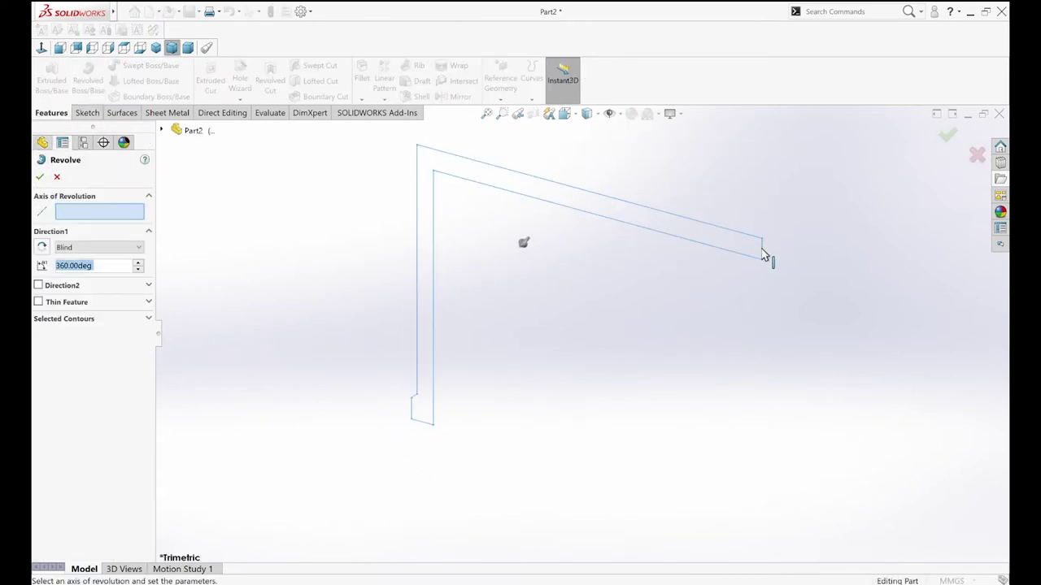
click(762, 255)
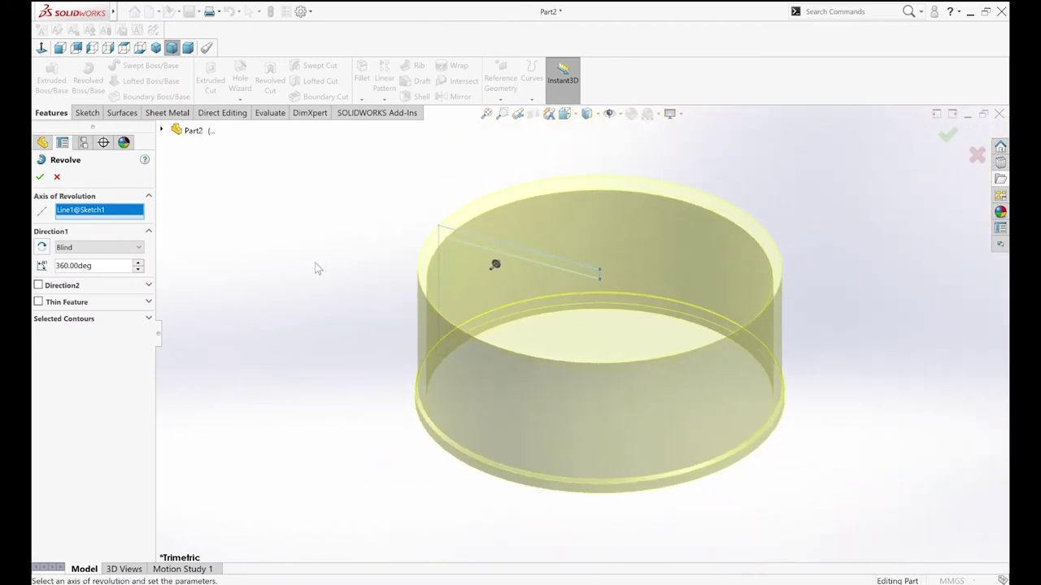
right_click(286, 267)
click(296, 271)
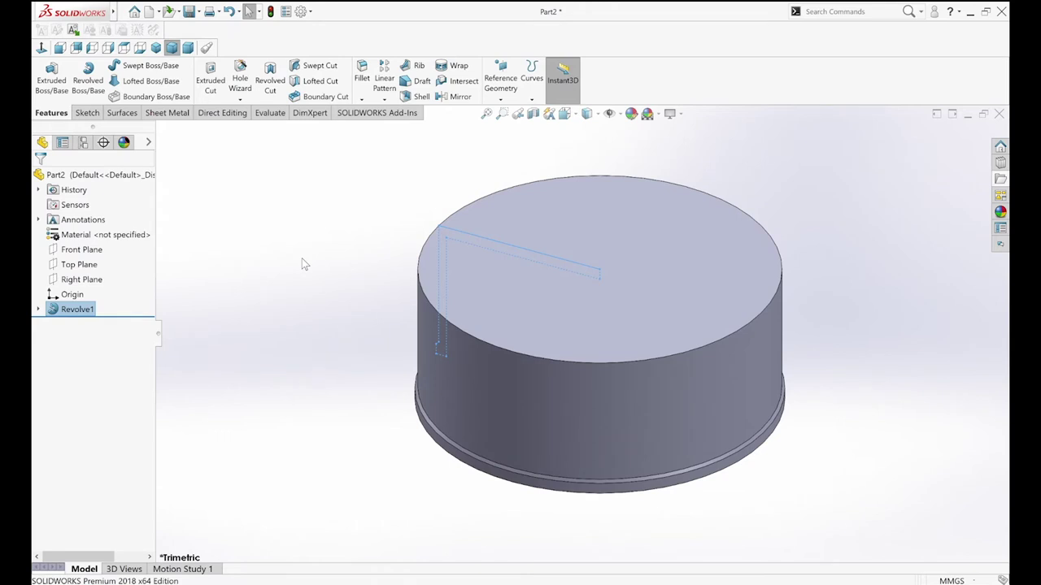
click(302, 264)
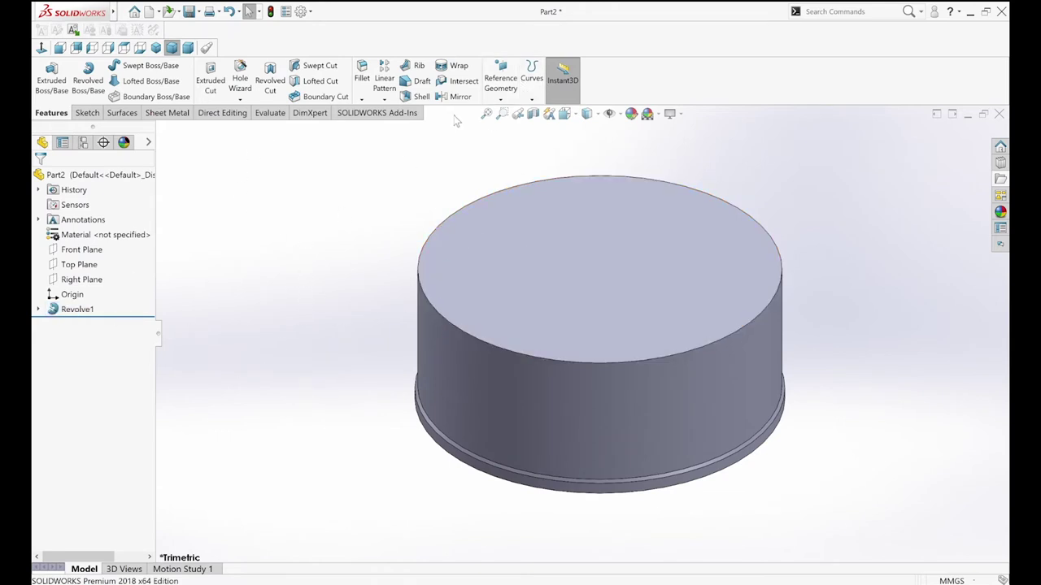
click(498, 96)
Create Plane1 offset 1.80 mm inward from the cap's open bottom face
click(512, 109)
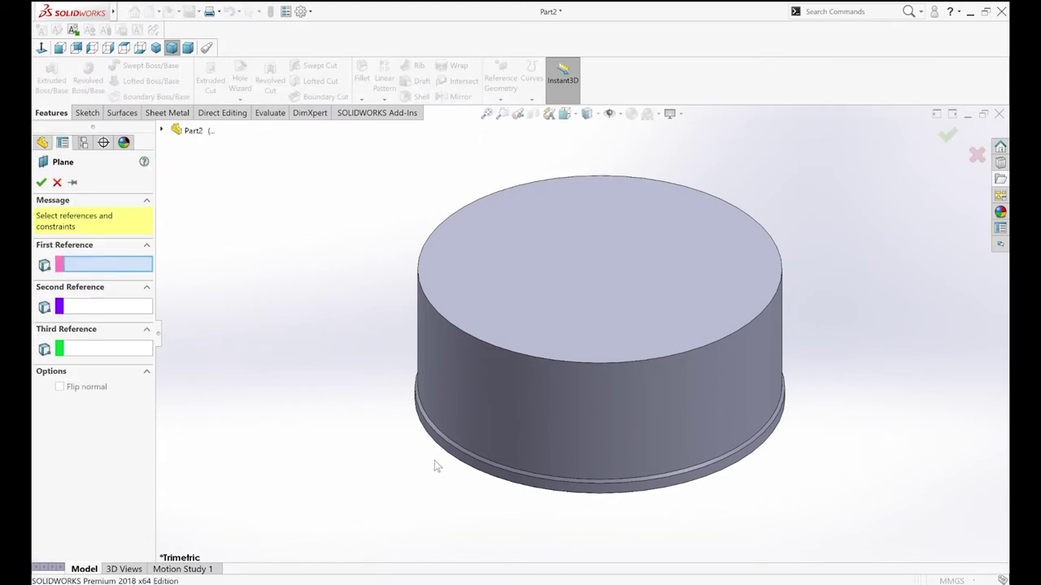
mouse_move(395, 449)
middle_down()
mouse_move(379, 353)
mouse_move(388, 351)
middle_up()
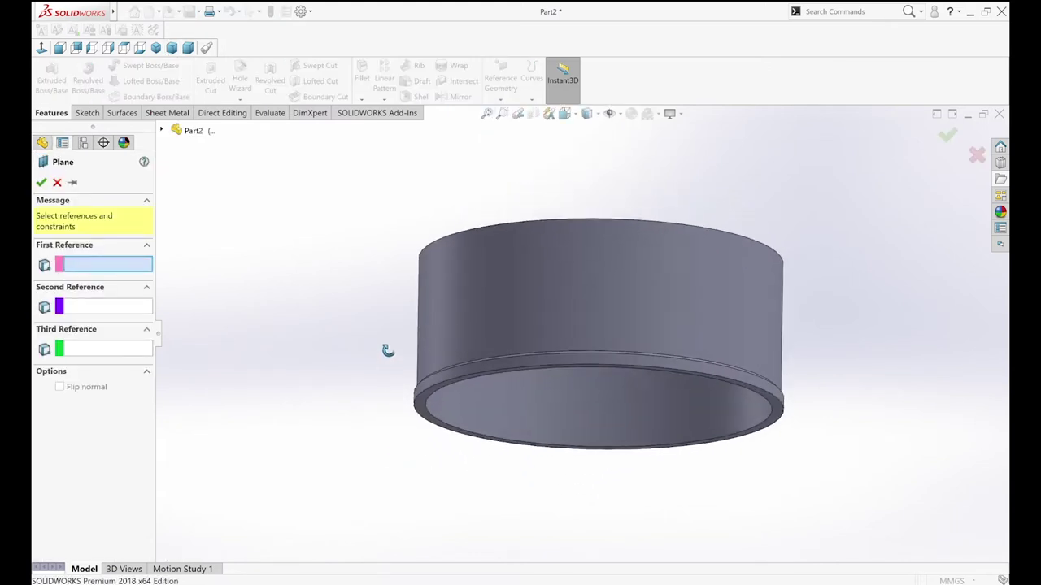
click(388, 350)
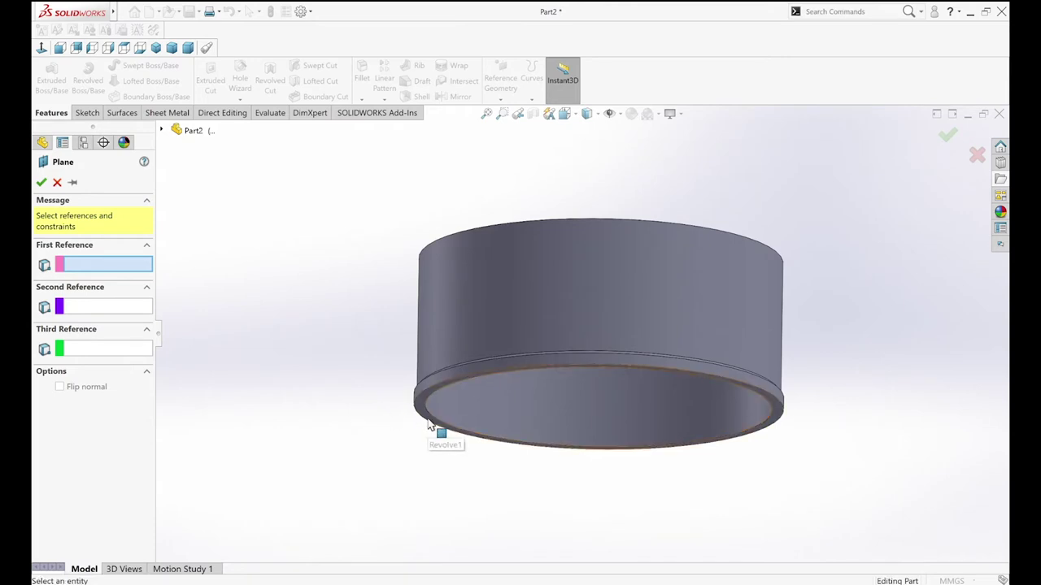
click(429, 425)
text(1)
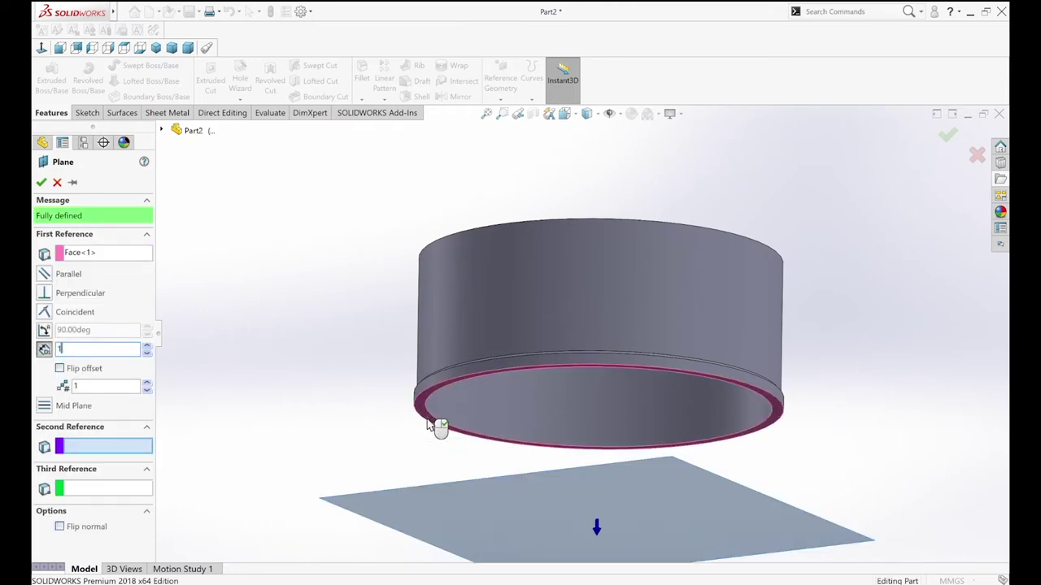
text(.8)
key(Return)
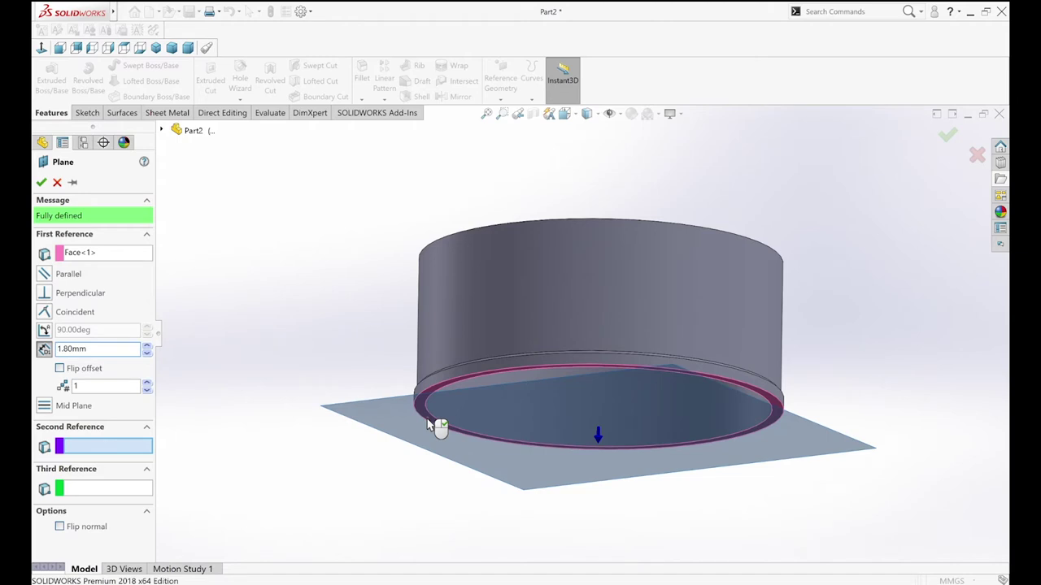
click(83, 370)
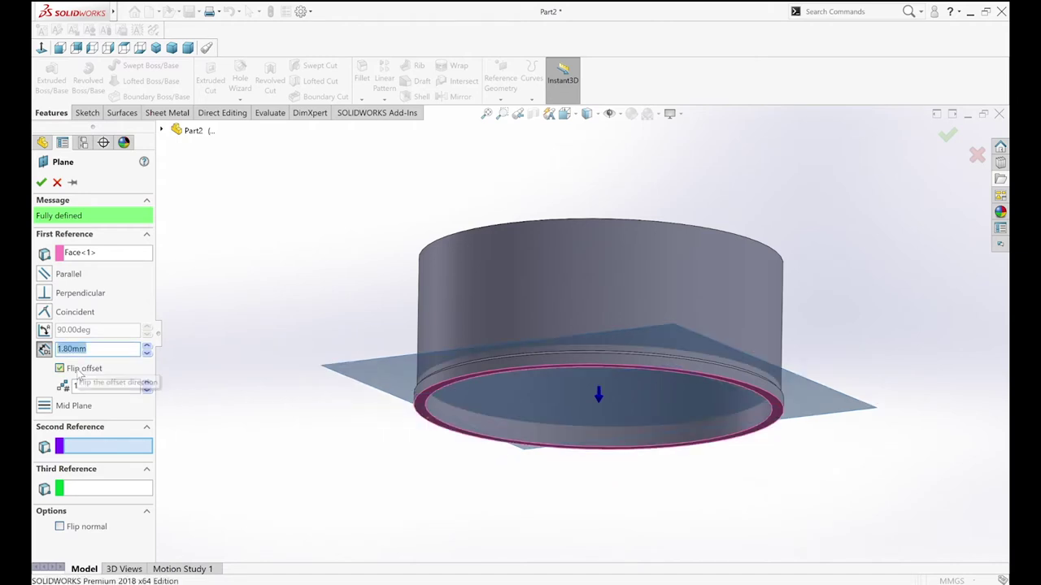
click(41, 182)
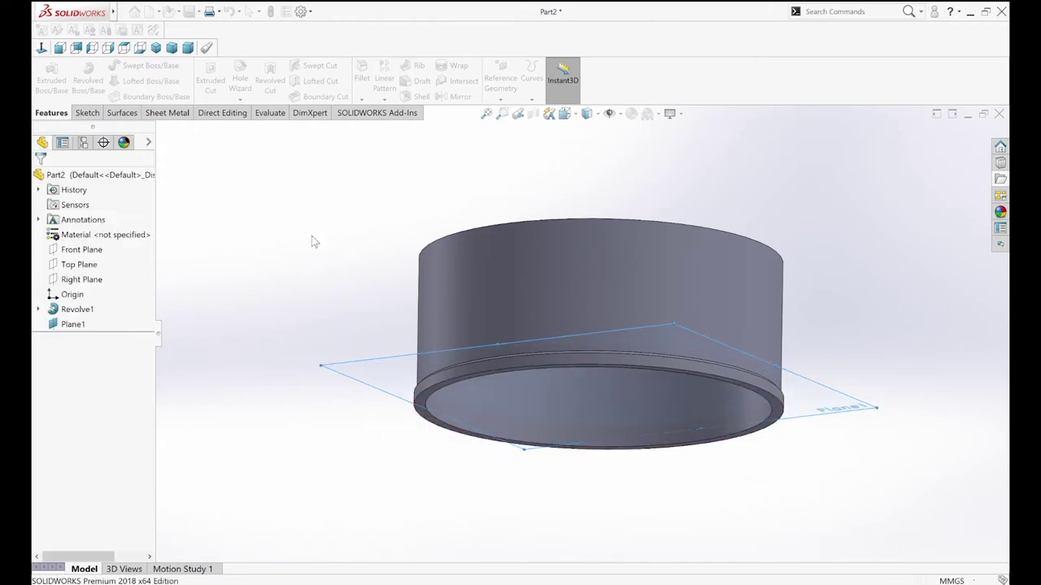
click(85, 112)
click(47, 77)
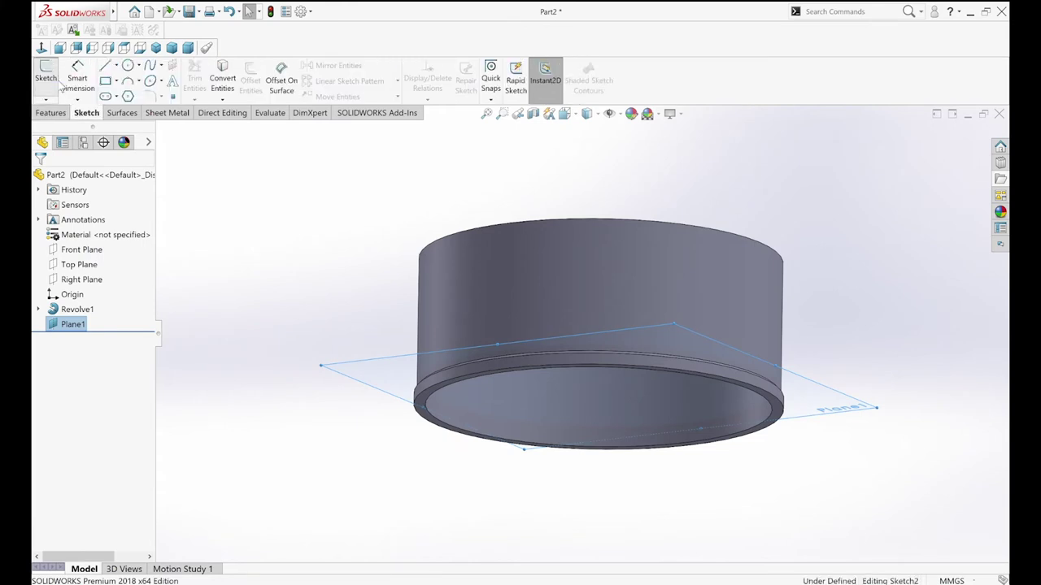
Convert the cap's 30 mm circular bottom edge into a circle in Sketch2
click(436, 391)
click(222, 82)
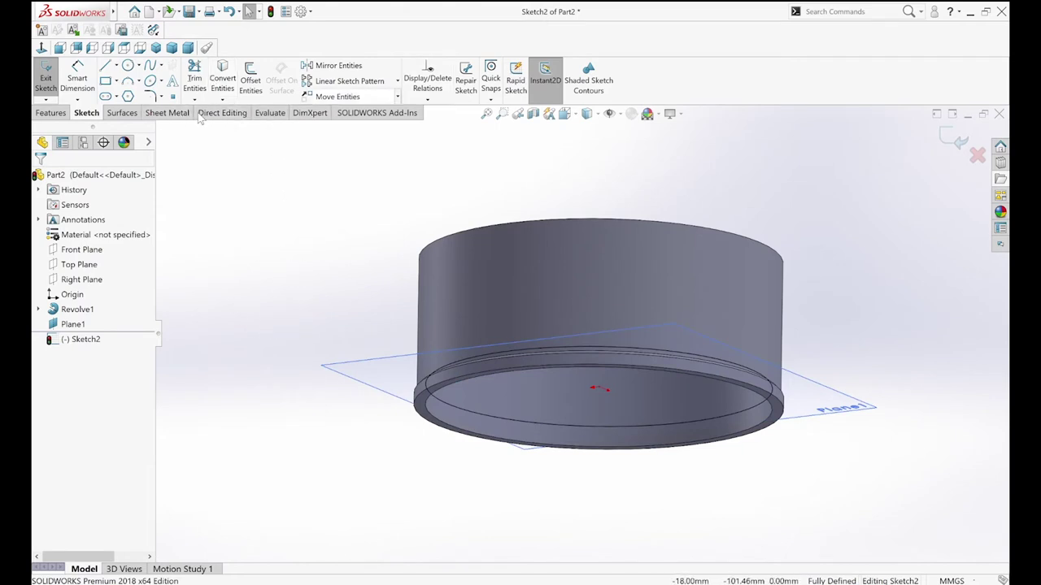
click(50, 113)
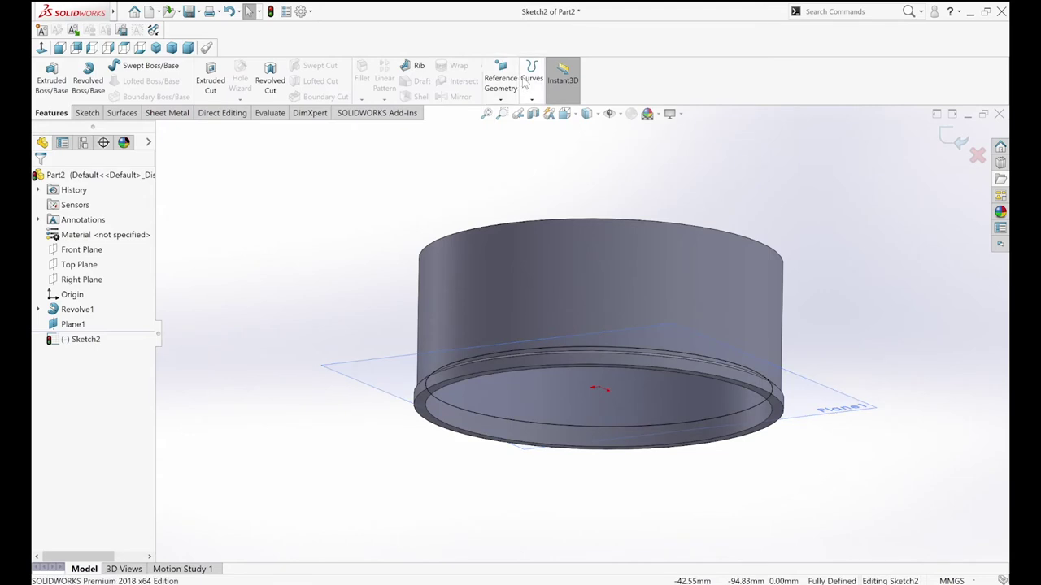
click(532, 85)
click(550, 128)
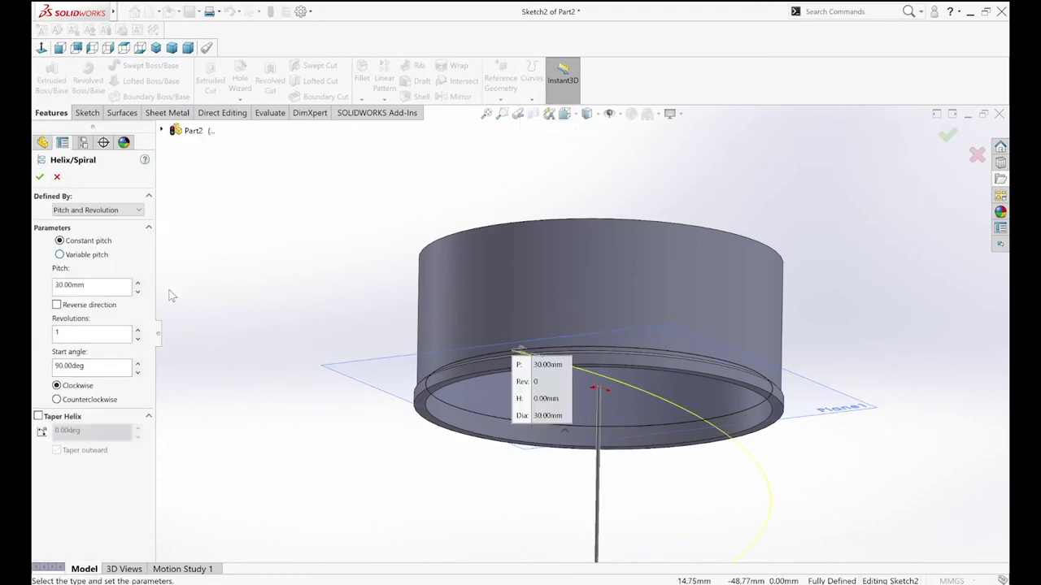
Give the helix a 3.00 mm pitch, 2 revolutions and a 270° start angle
double_click(82, 284)
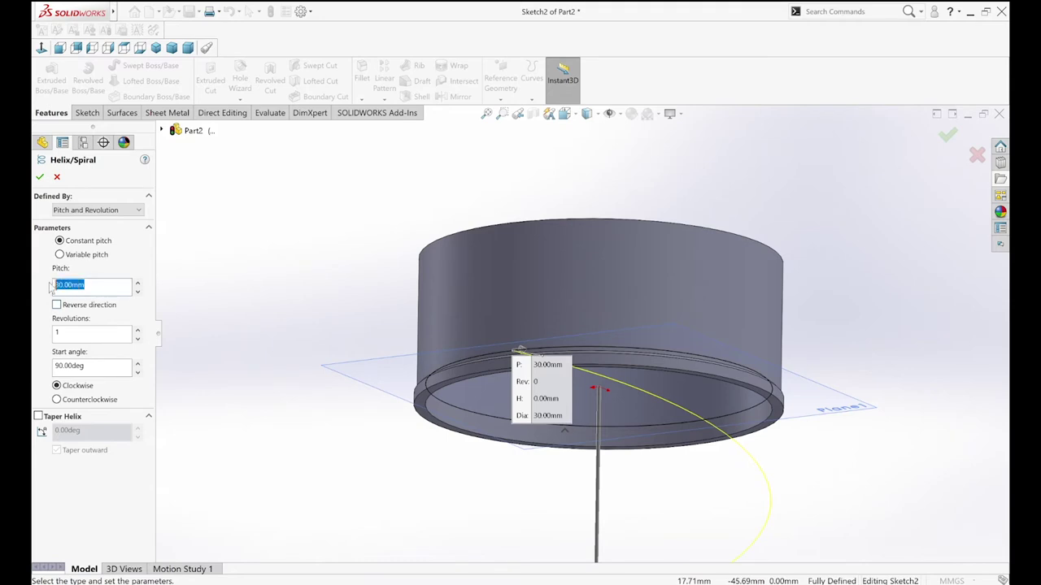
text(3)
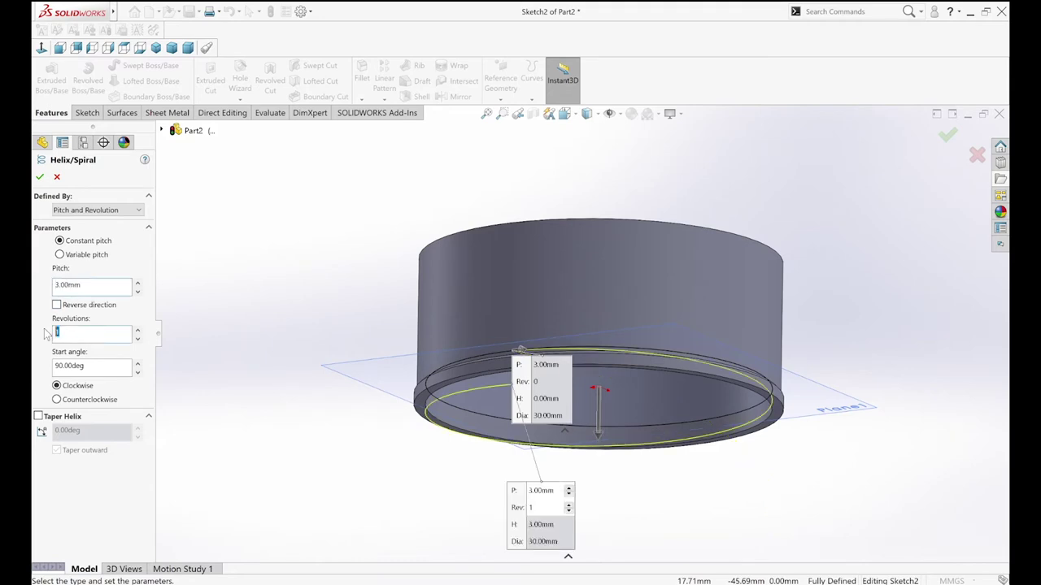
text(2)
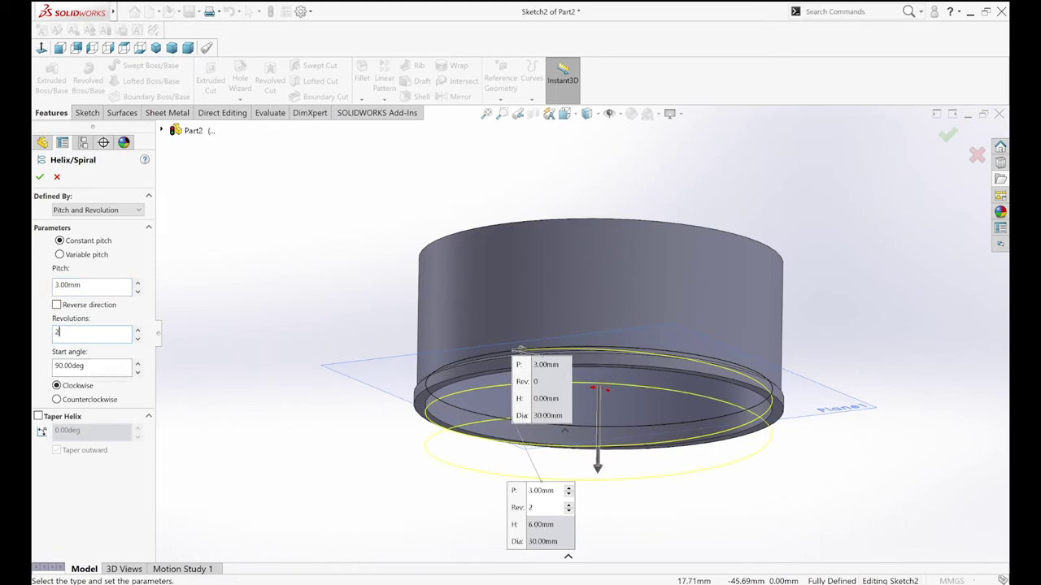
click(81, 366)
text(270)
key(Return)
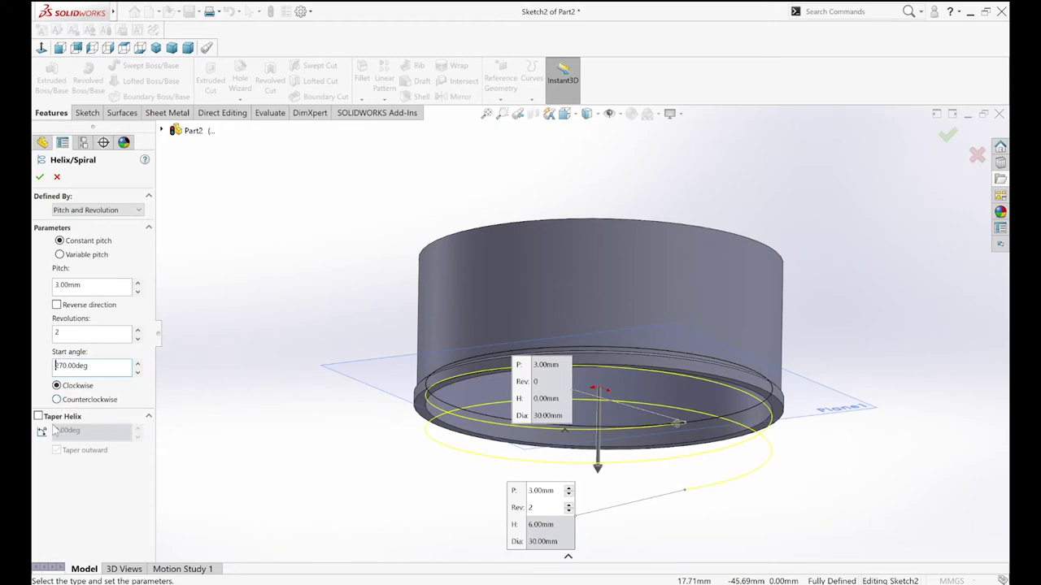
Create the reversed 3 mm pitch, two-revolution helix, then view it zoomed in from the left
click(57, 305)
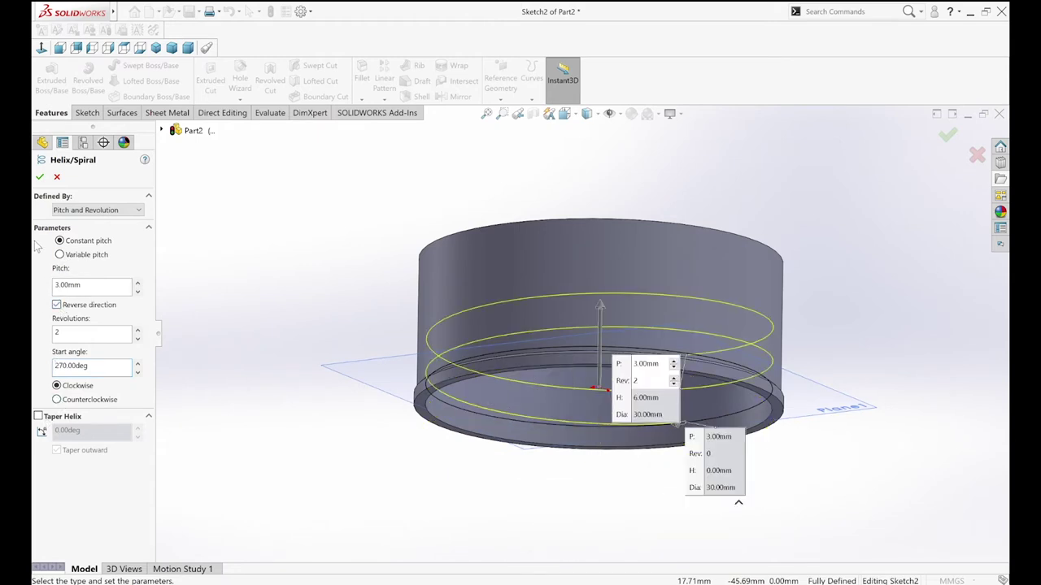
click(39, 176)
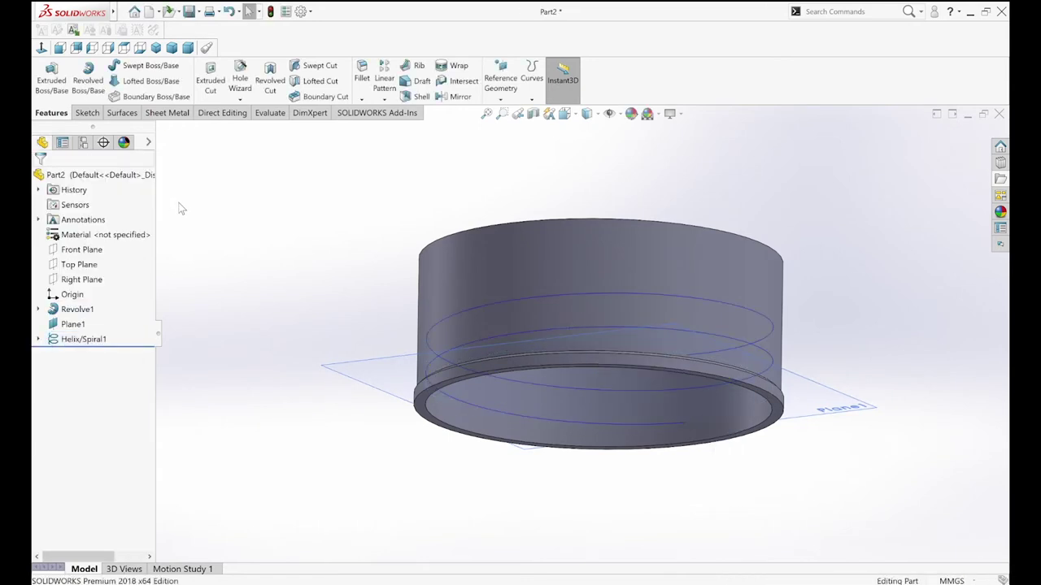
click(108, 48)
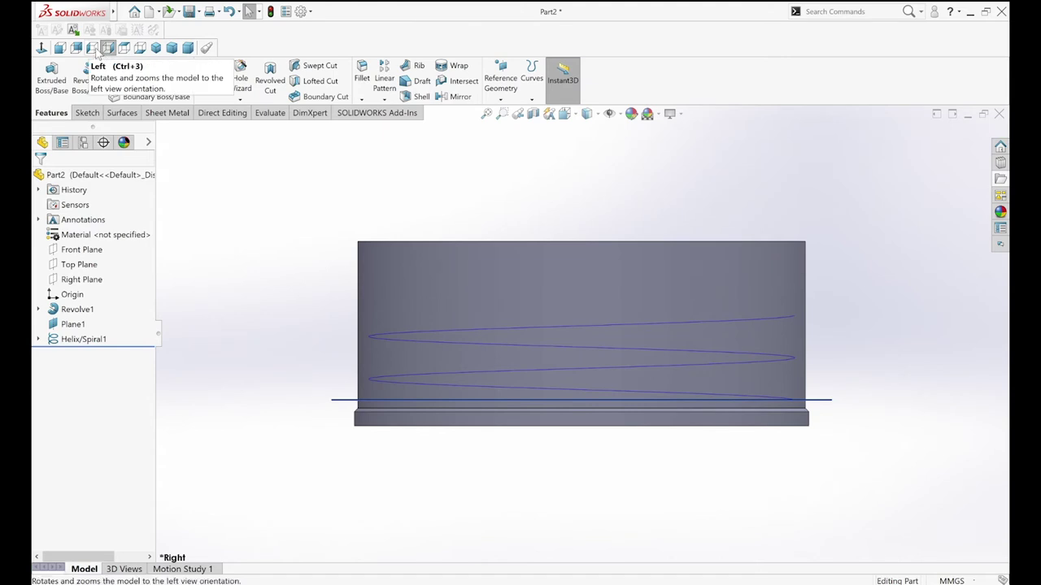
click(92, 48)
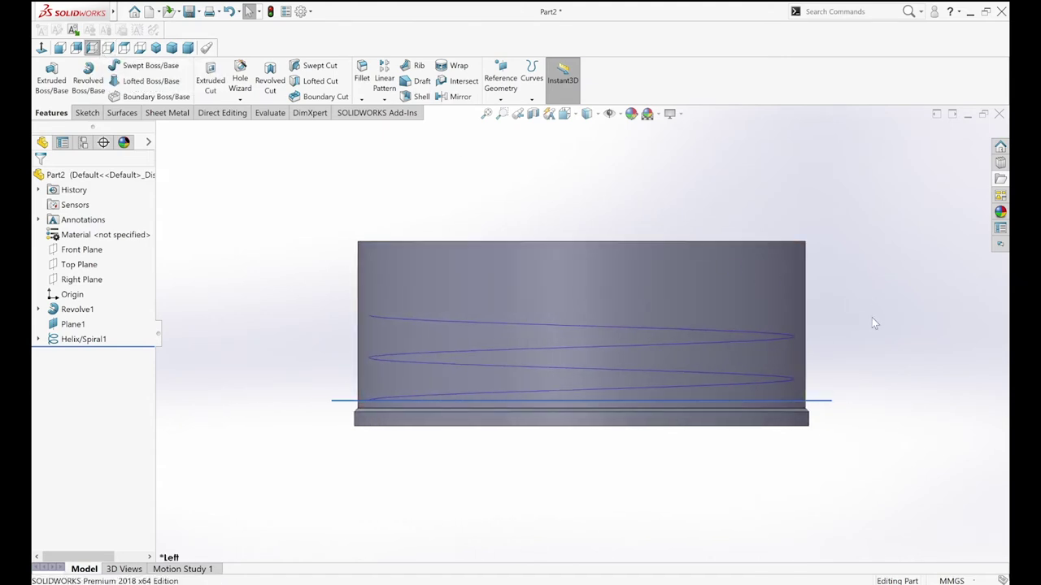
scroll(838, 388, down, 1)
scroll(785, 372, down, 2)
scroll(772, 370, down, 1)
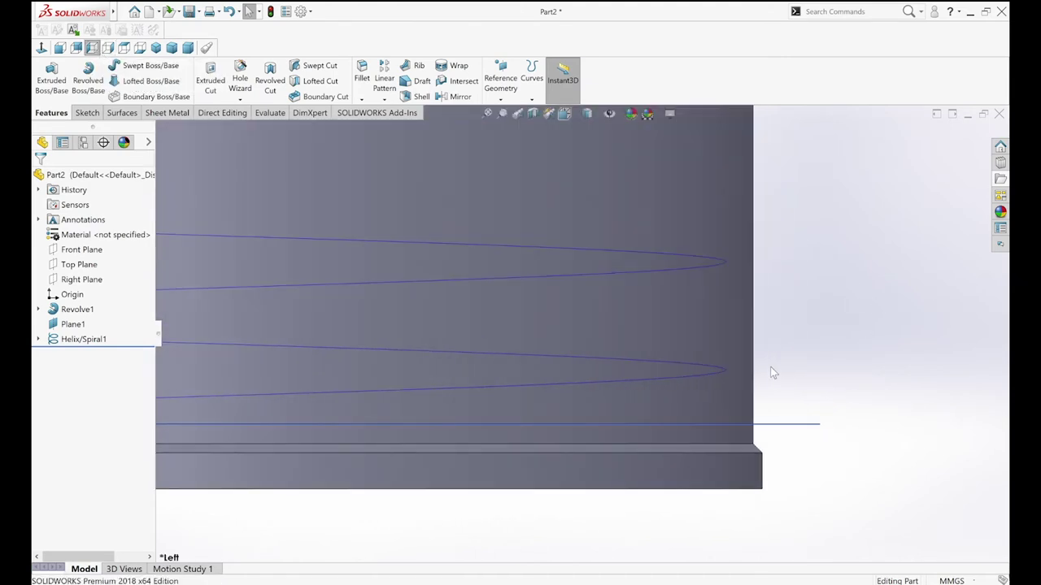
click(79, 279)
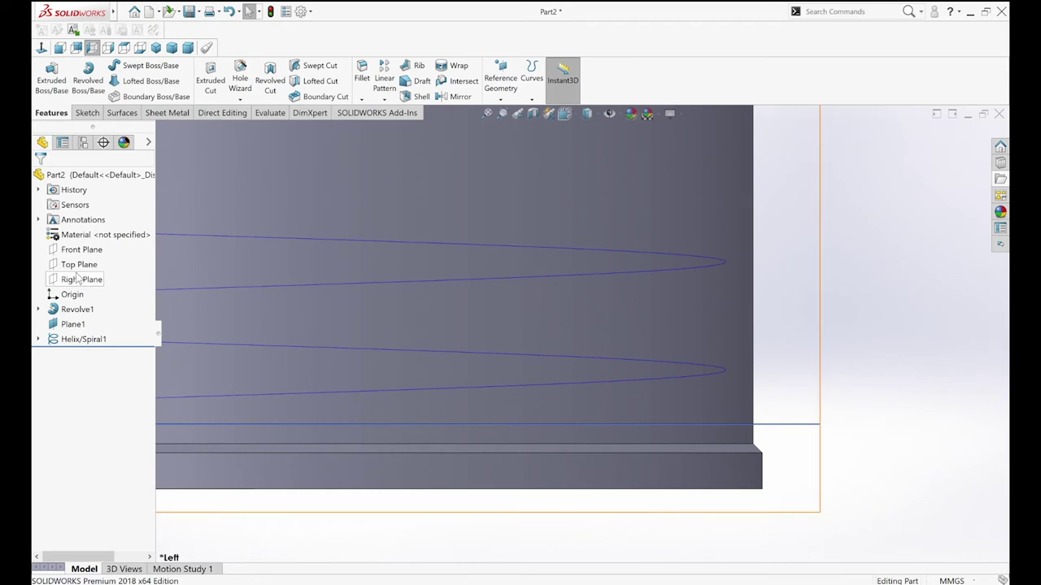
Sketch a closed four-line trapezoidal profile on the Right Plane beside the cap wall
click(91, 262)
key(s)
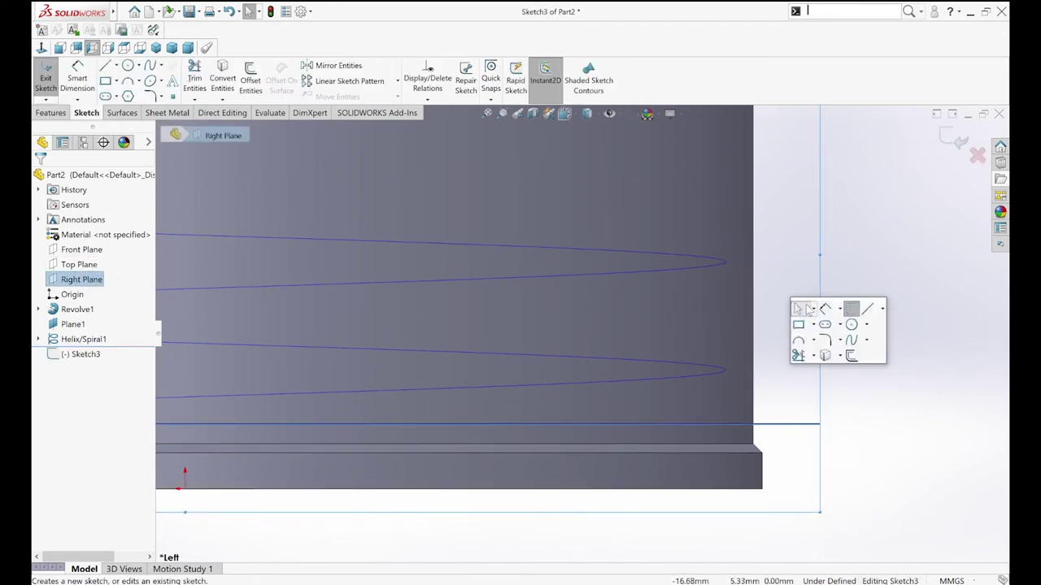
click(797, 362)
click(796, 341)
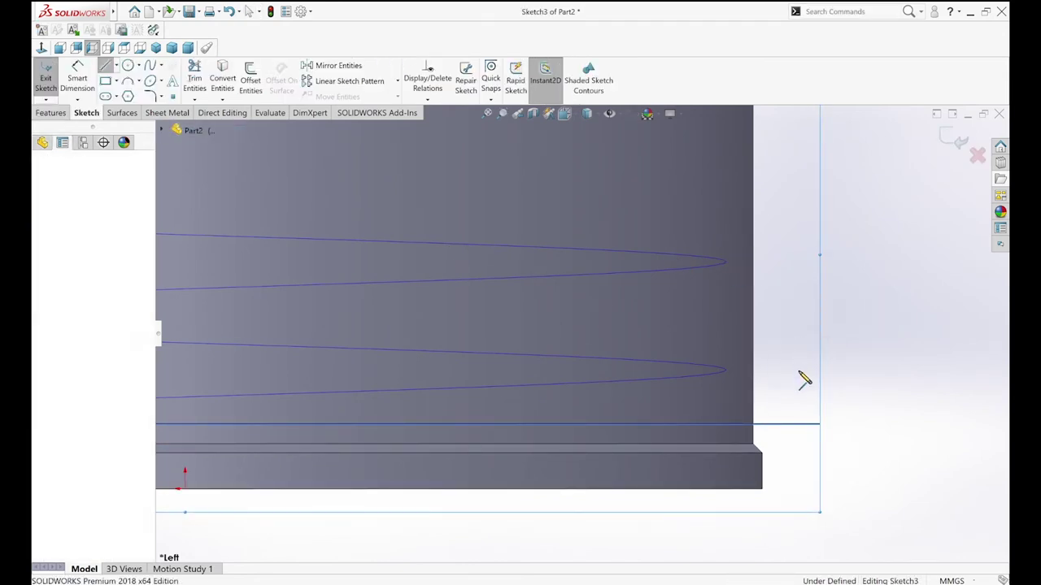
click(796, 388)
click(762, 341)
click(796, 342)
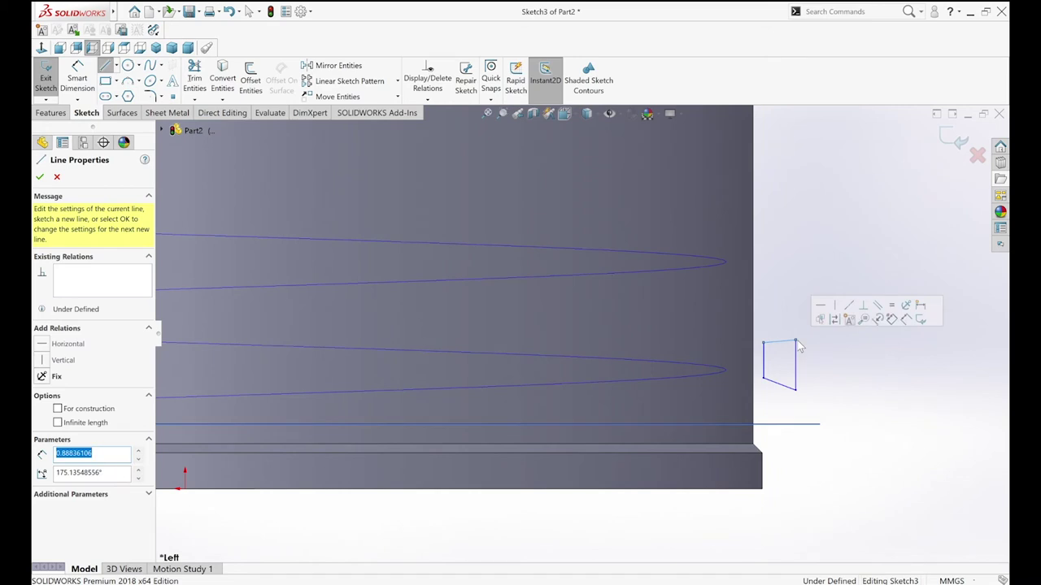
key(s)
click(809, 351)
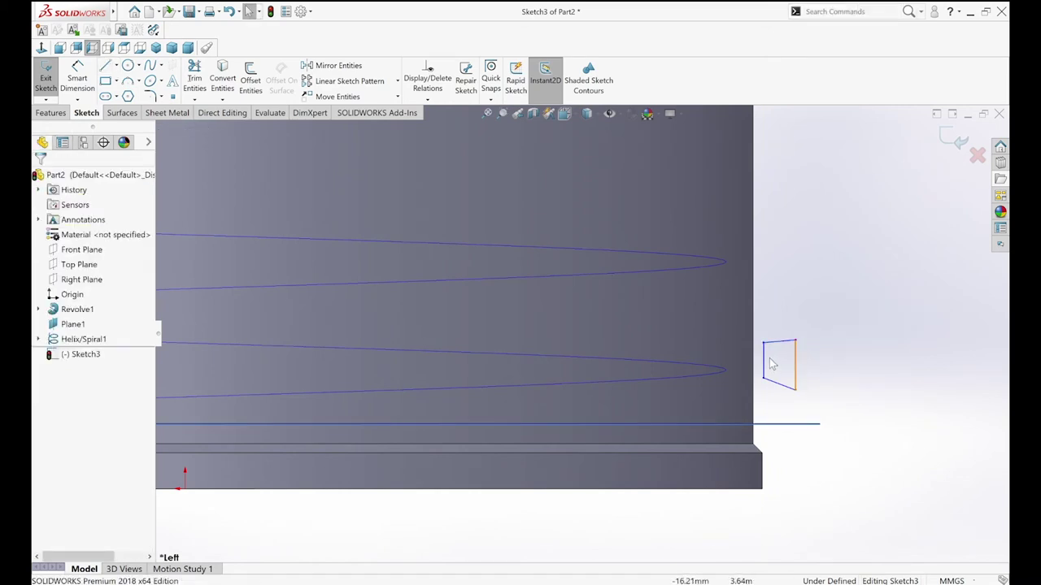
drag(763, 344, 764, 353)
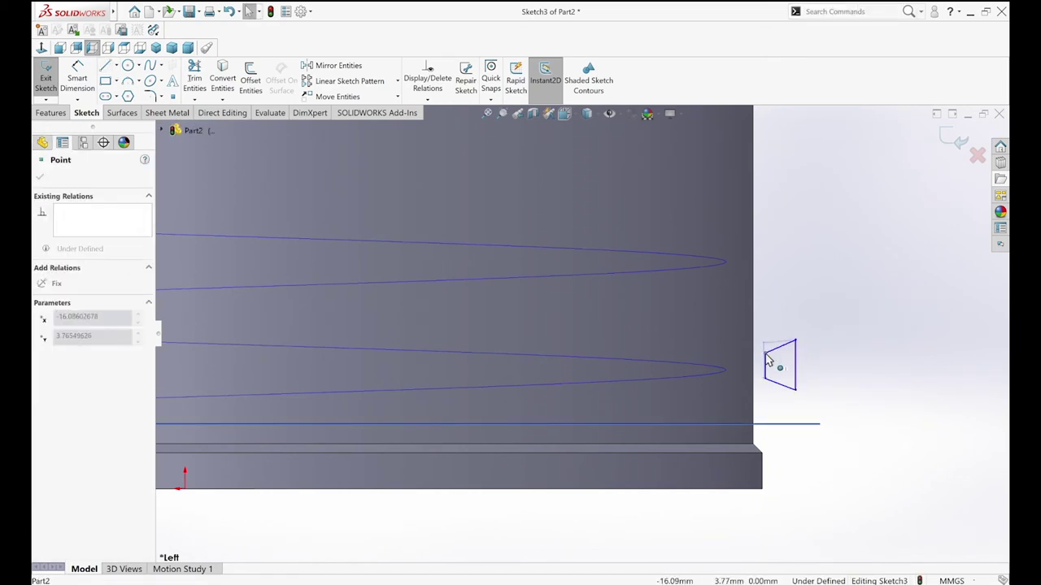
click(823, 384)
Dimension the profile's left edge to 0.50 and its flank angle to 30°
key(s)
click(858, 388)
click(765, 368)
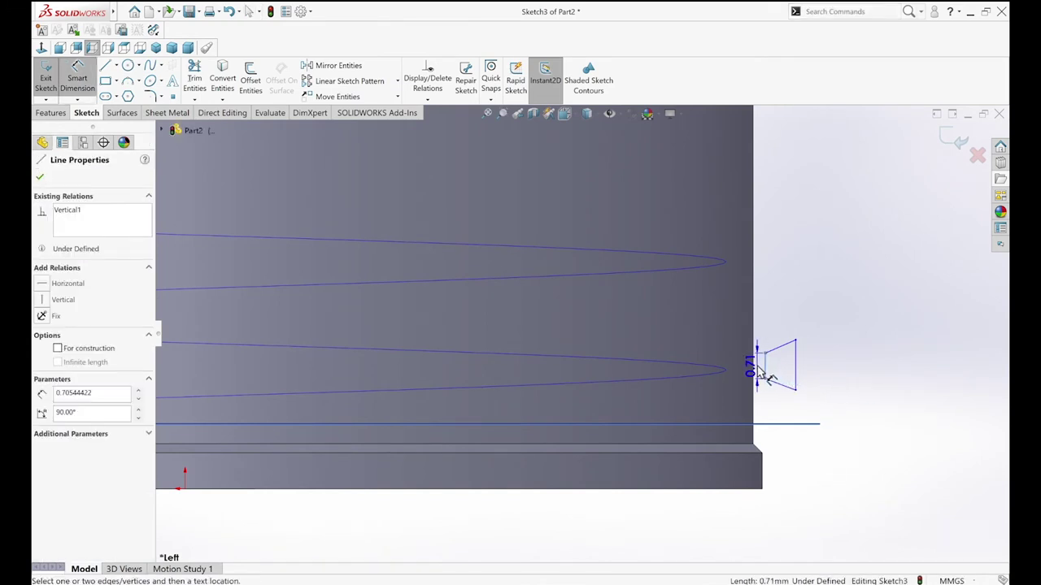
click(764, 319)
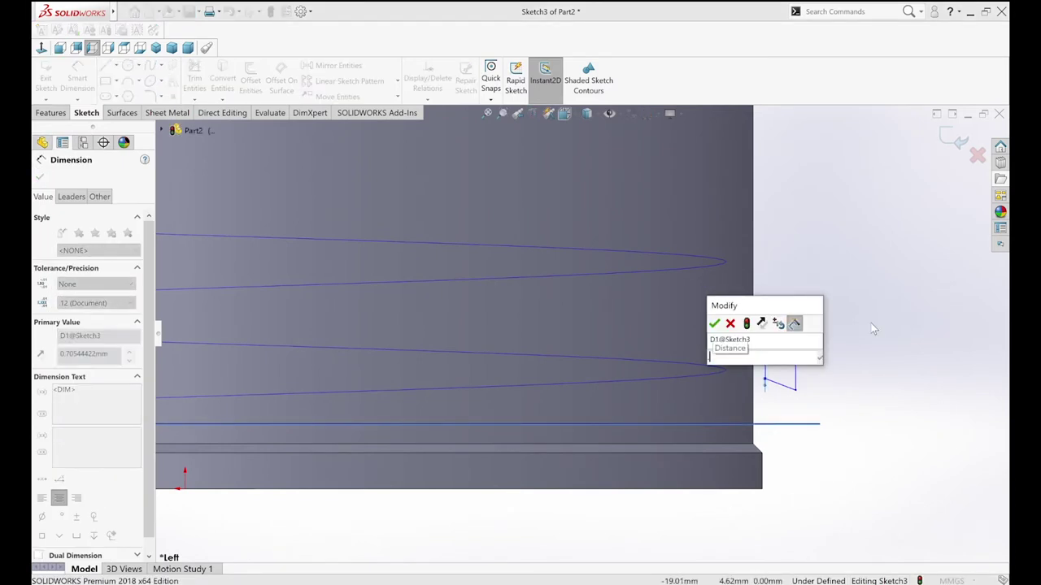
text(0.5)
key(Return)
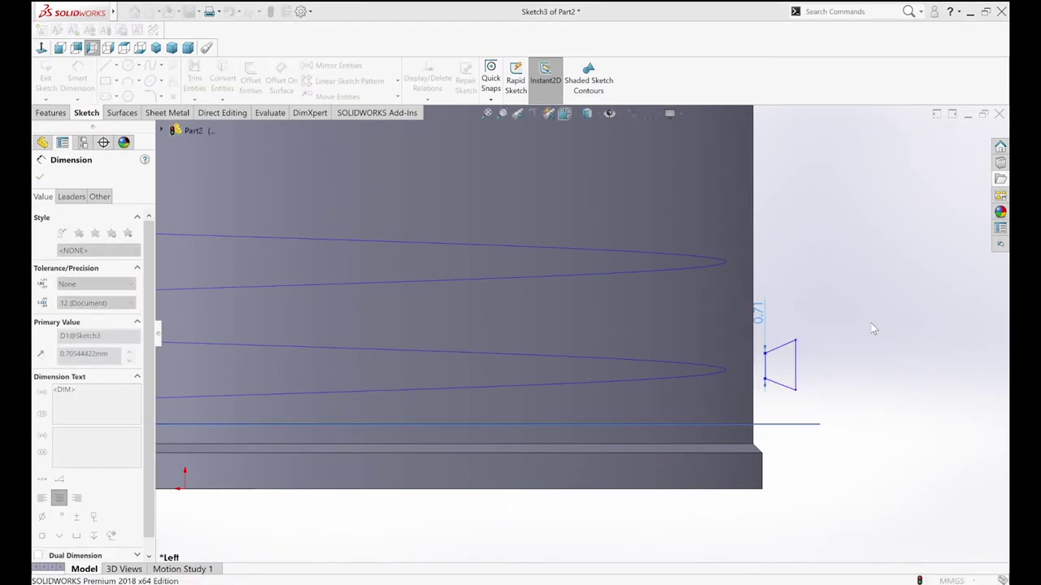
click(780, 390)
click(780, 350)
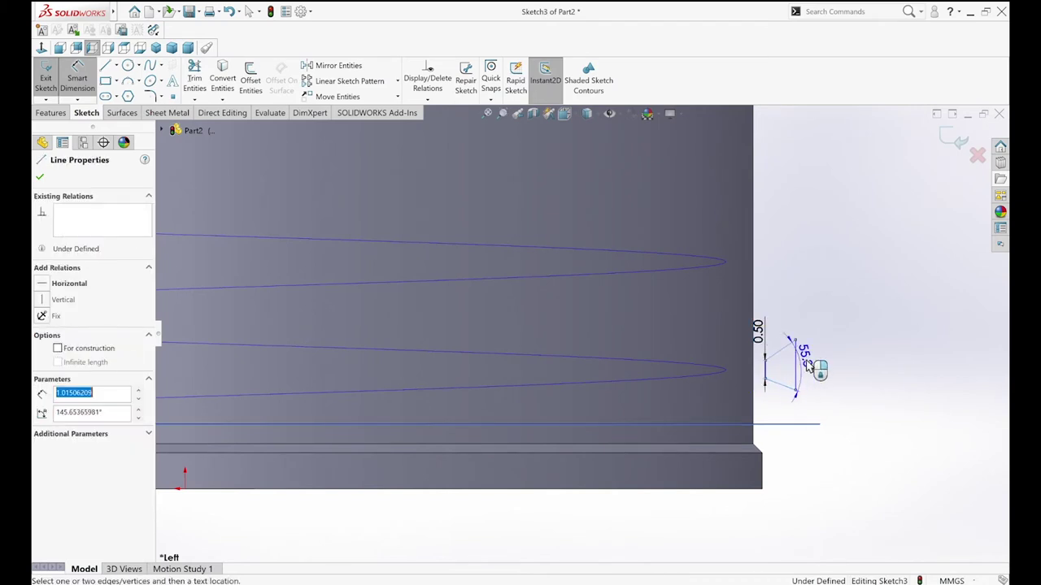
click(823, 368)
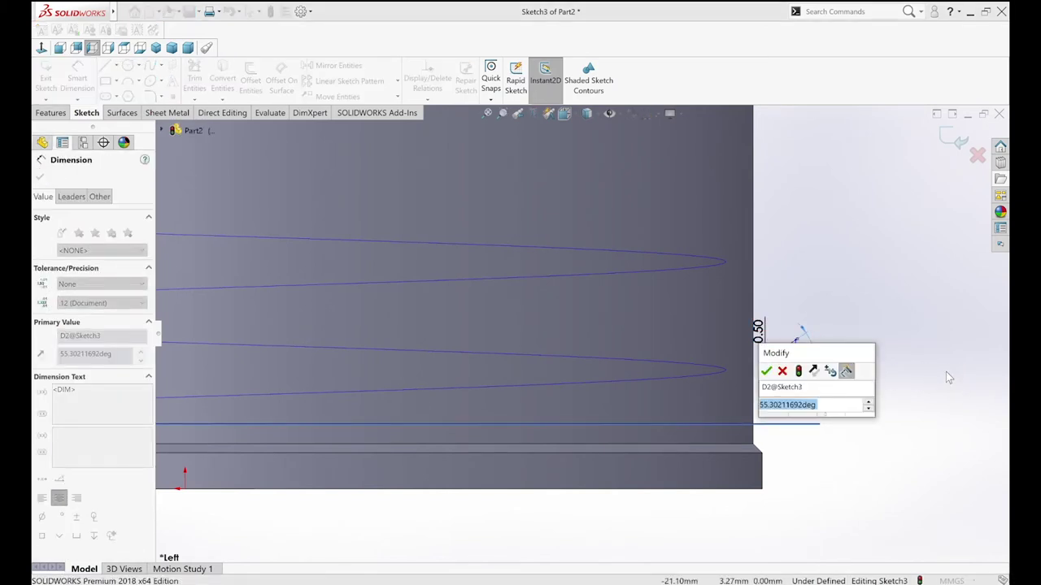
text(30)
key(Return)
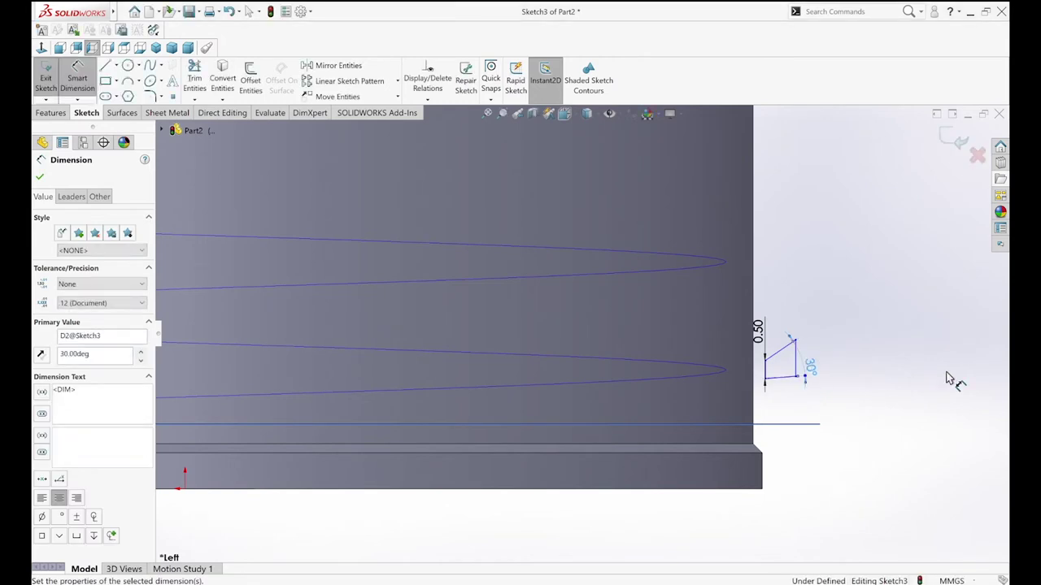
key(Escape)
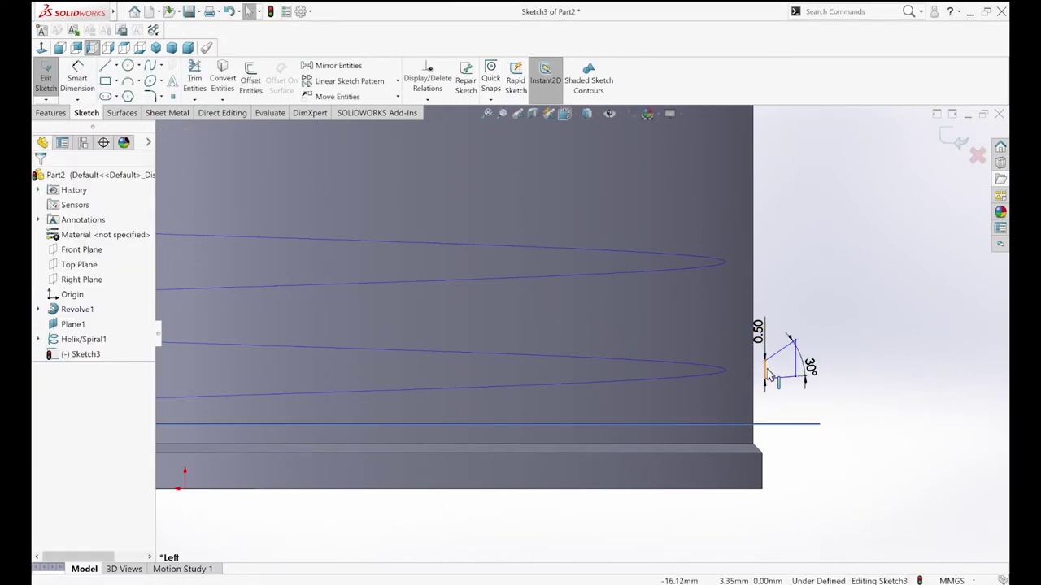
Make the profile corners level with a Horizontal relation and add a 1.10 horizontal offset
click(767, 373)
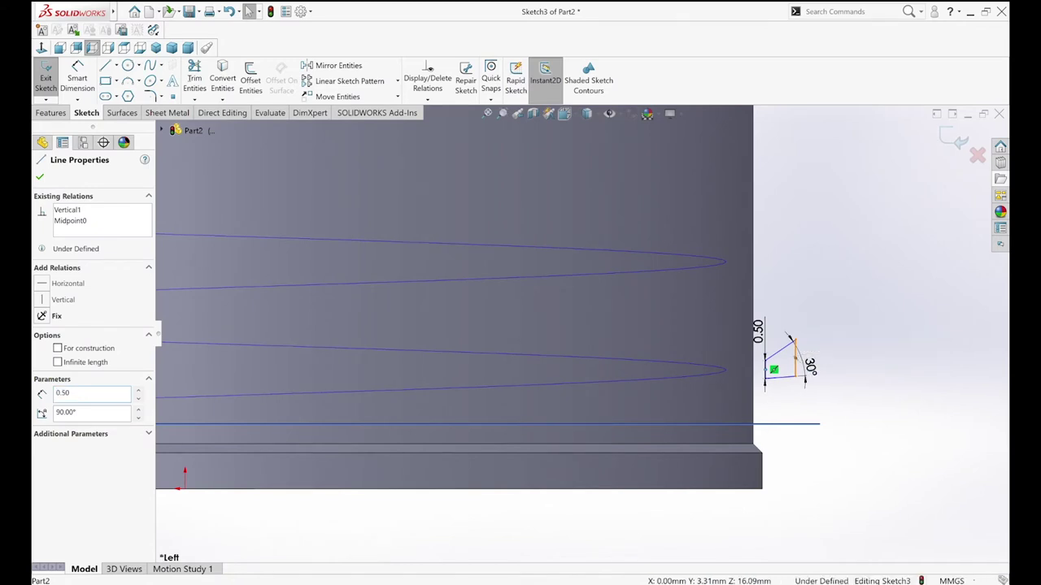
ctrl+click(793, 356)
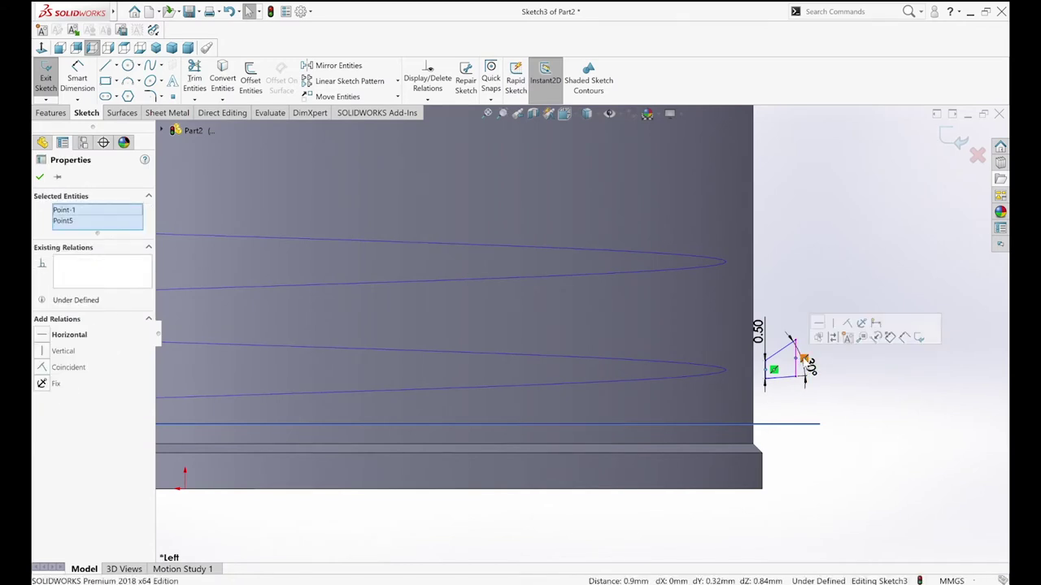
click(814, 263)
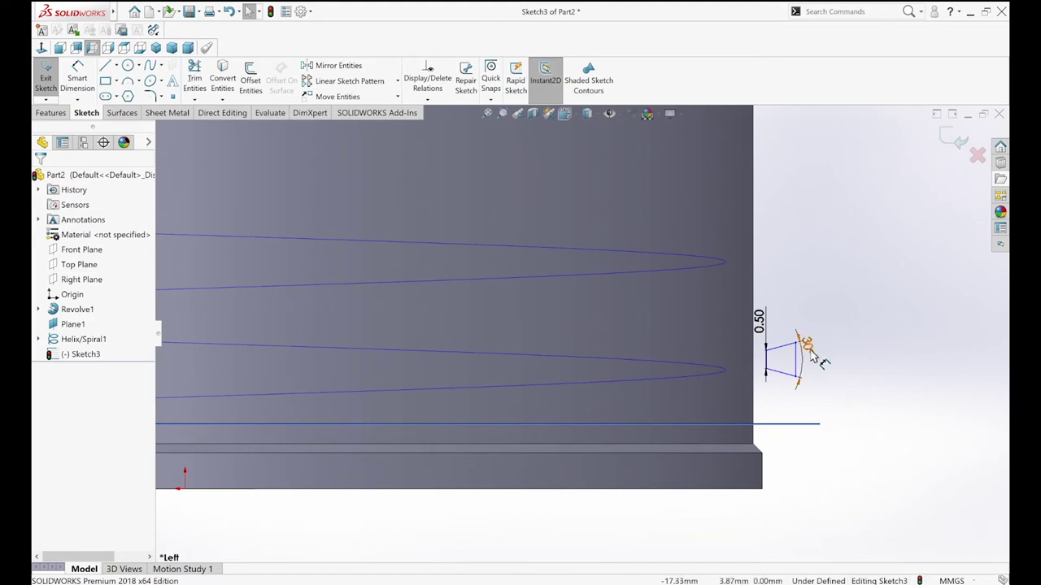
key(s)
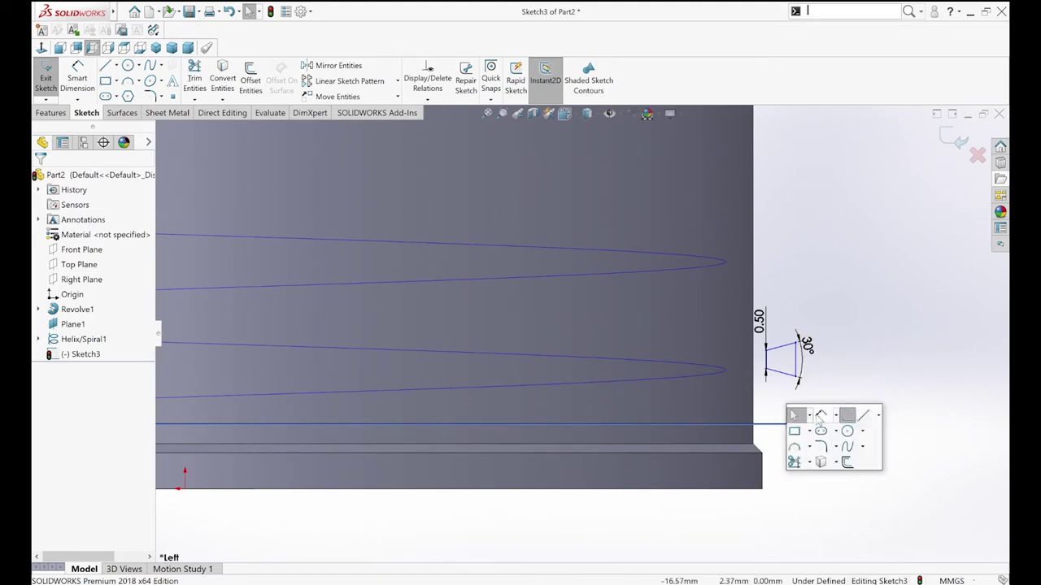
click(794, 414)
click(783, 366)
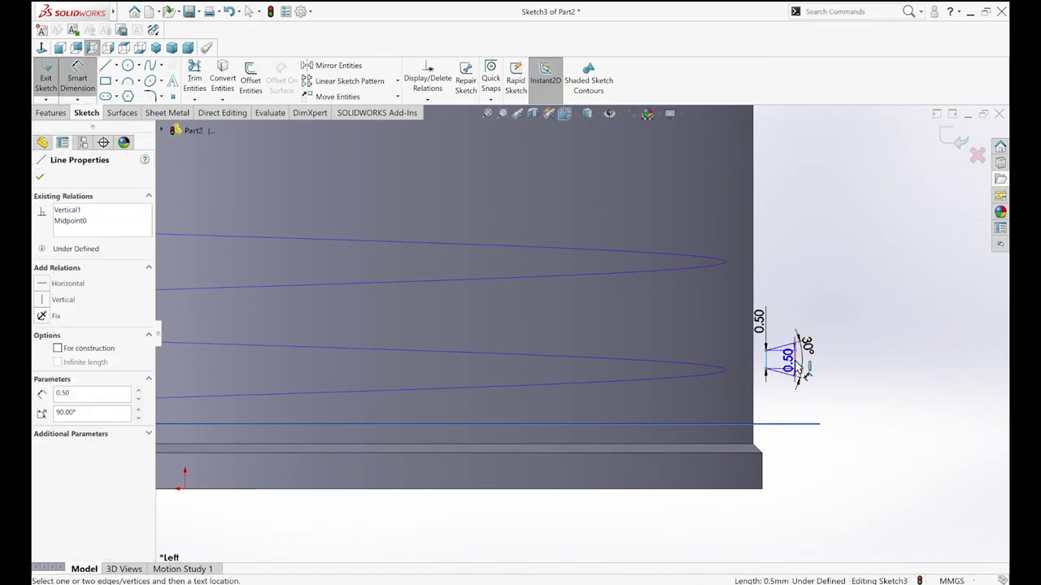
click(785, 413)
key(Return)
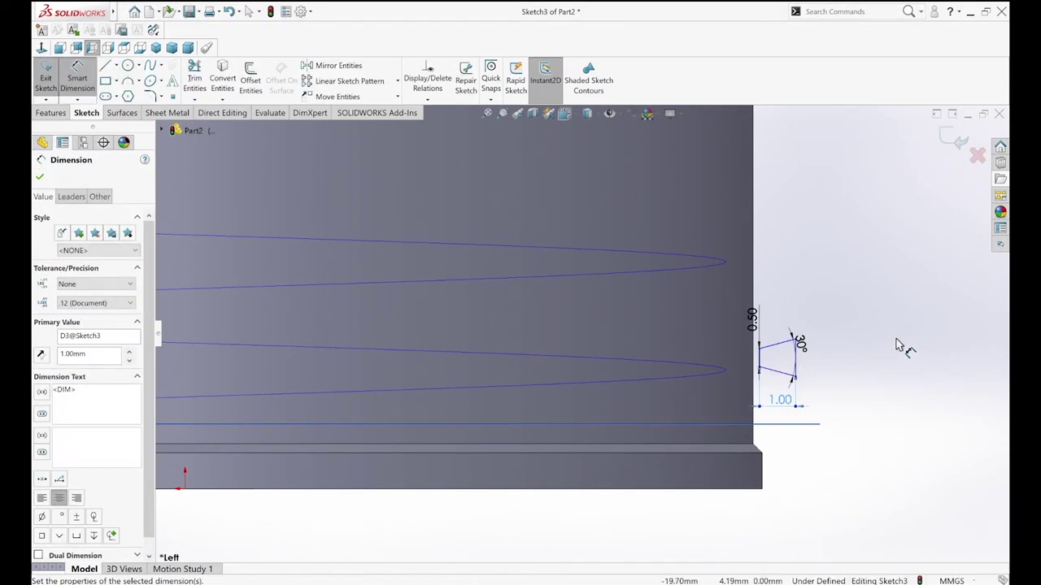
click(785, 401)
text(1.1)
key(Return)
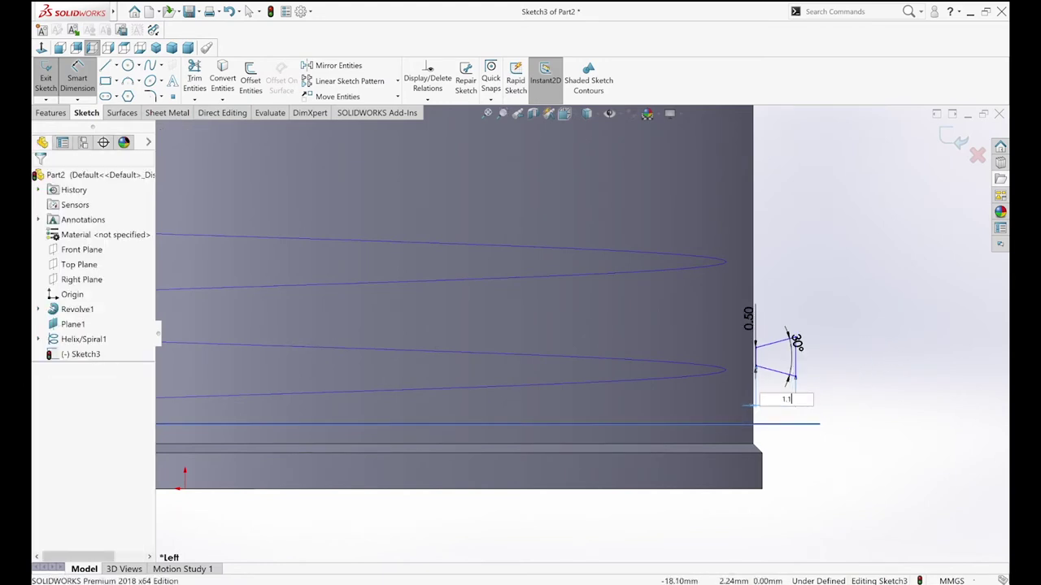
Move the 30° angle label inside the thread profile
drag(795, 342, 779, 358)
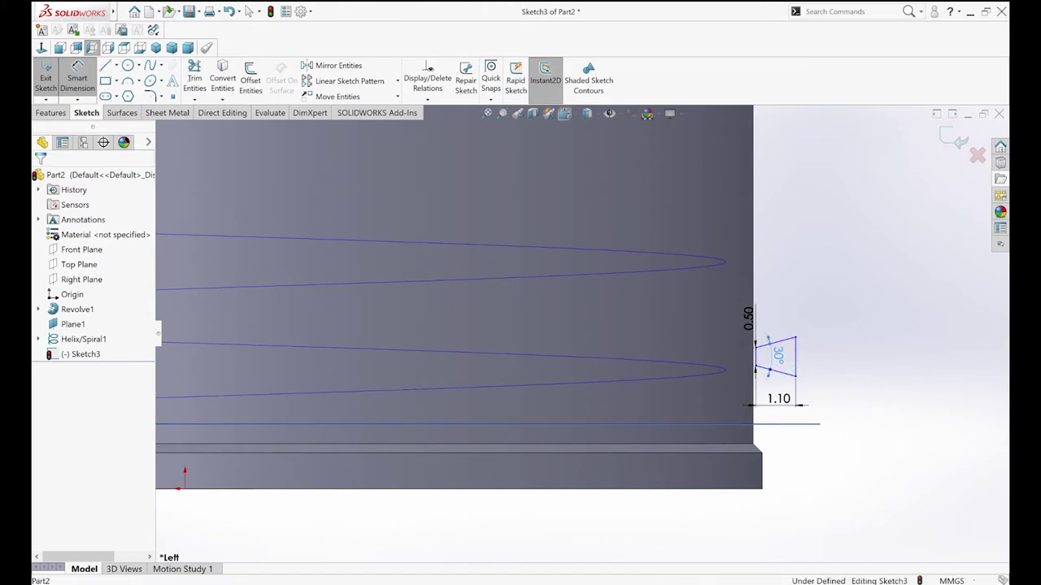
key(s)
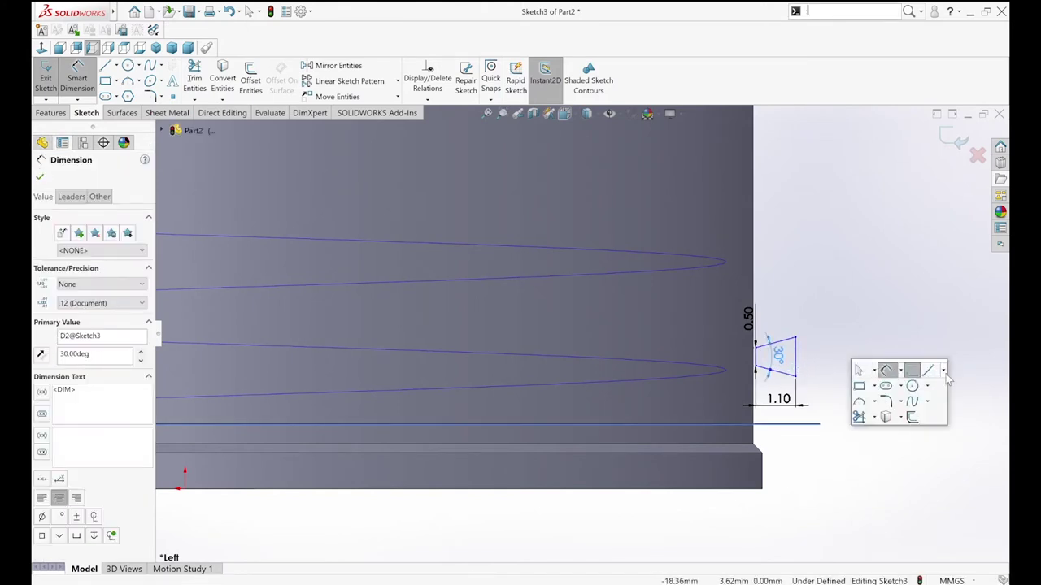
click(943, 370)
Add a construction centreline at the profile's top-right corner and make the right edge vertical
click(953, 401)
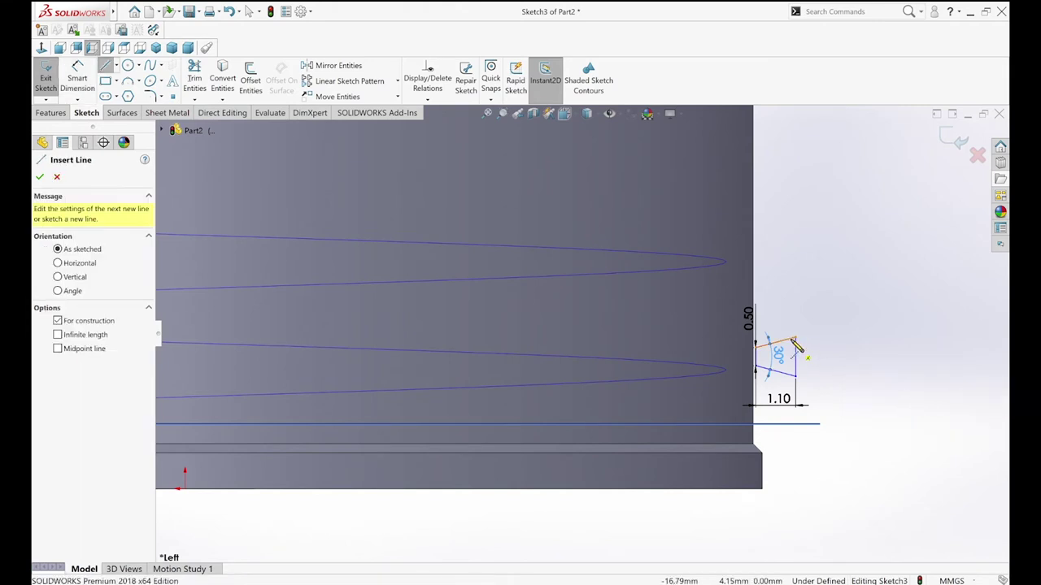
click(796, 342)
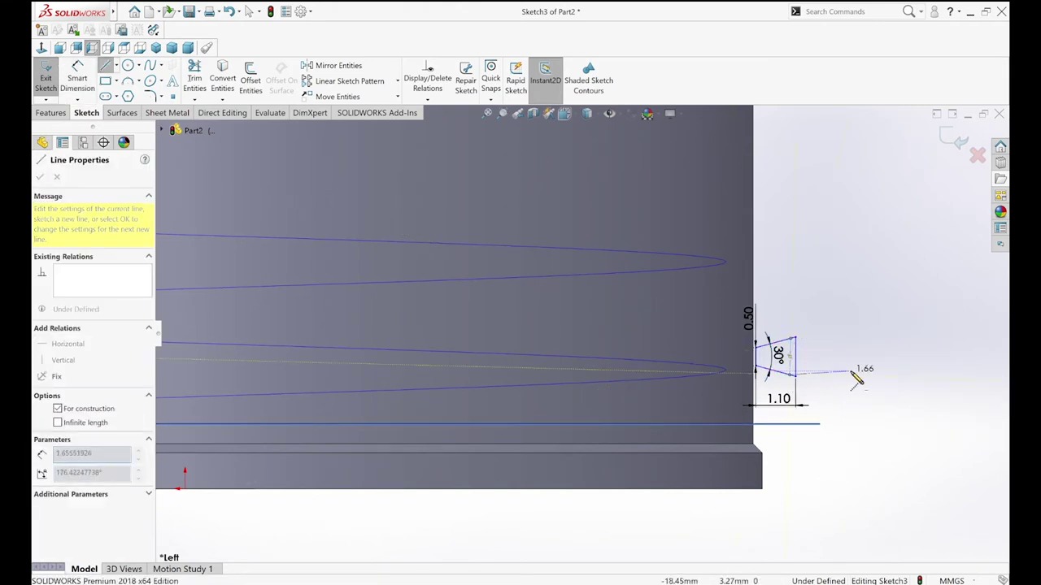
key(s)
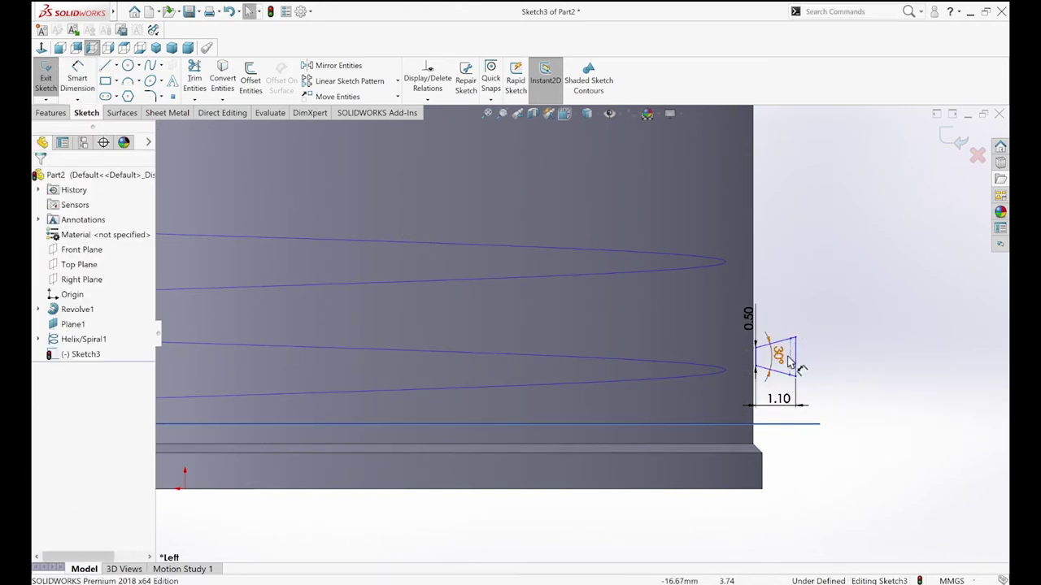
click(793, 358)
click(827, 334)
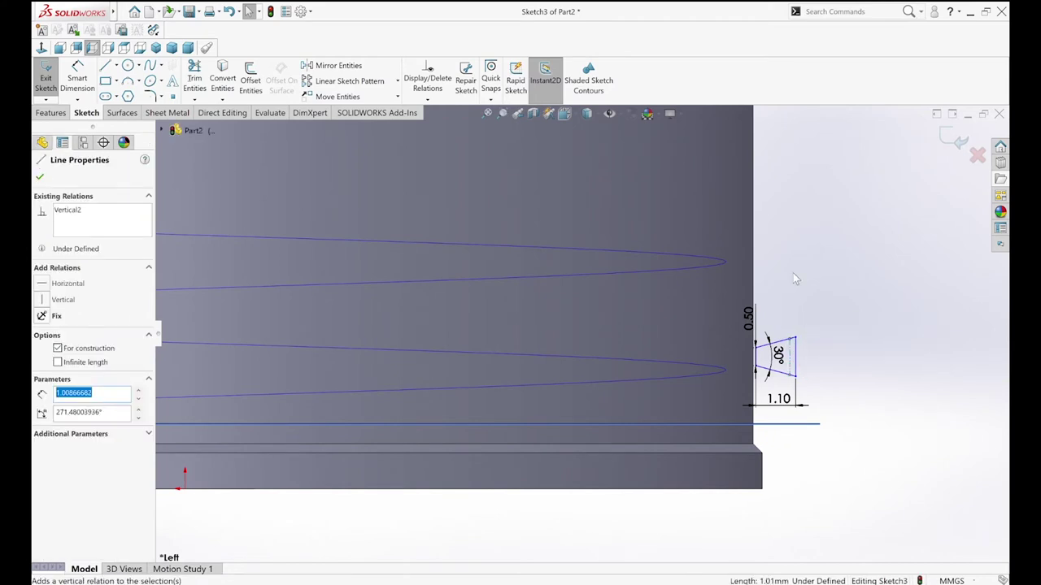
click(793, 273)
Dimension the profile's right flat to 0.10
scroll(808, 358, down, 3)
key(s)
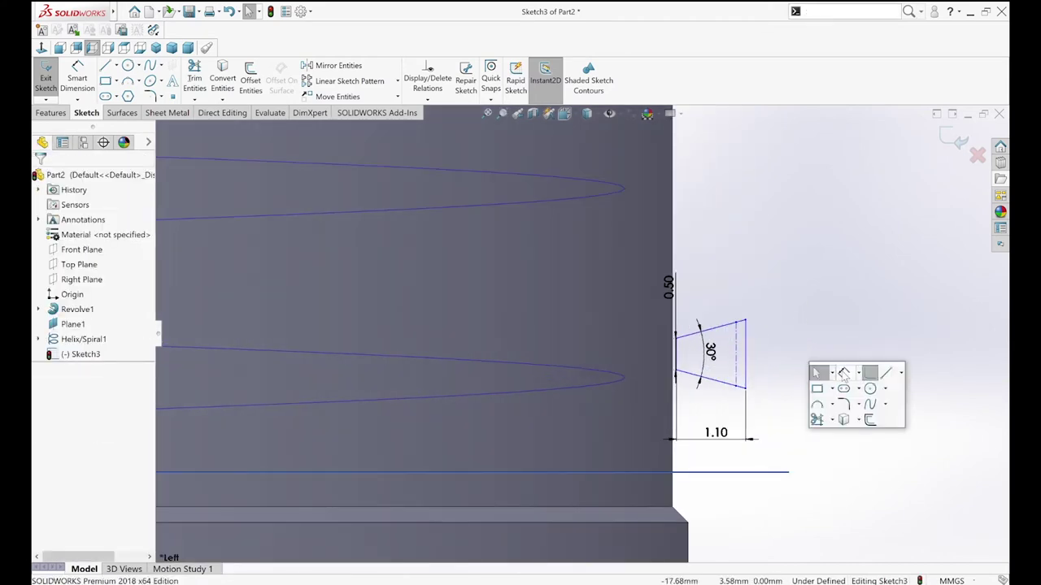
click(816, 371)
click(739, 367)
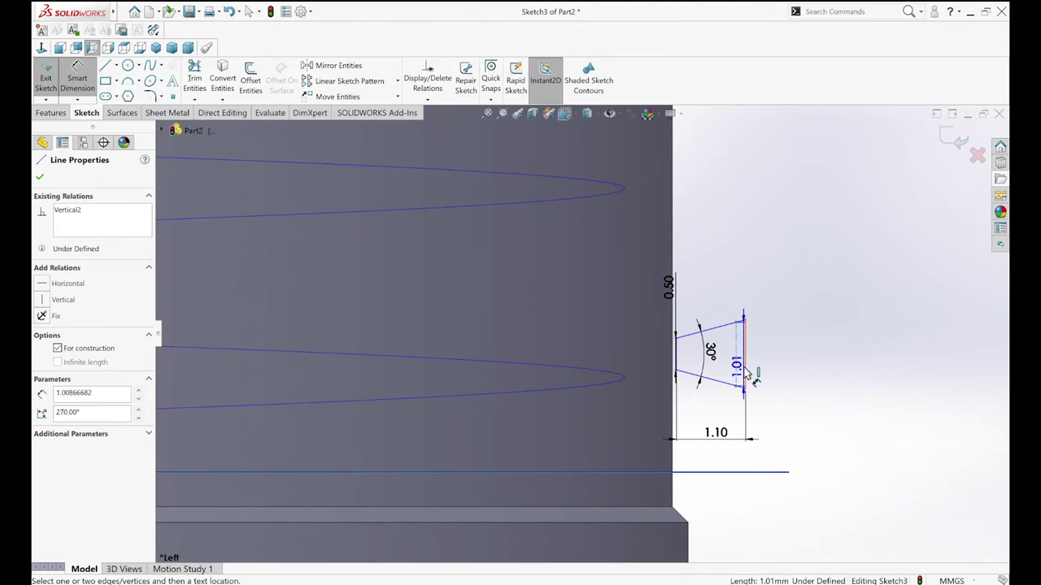
click(739, 299)
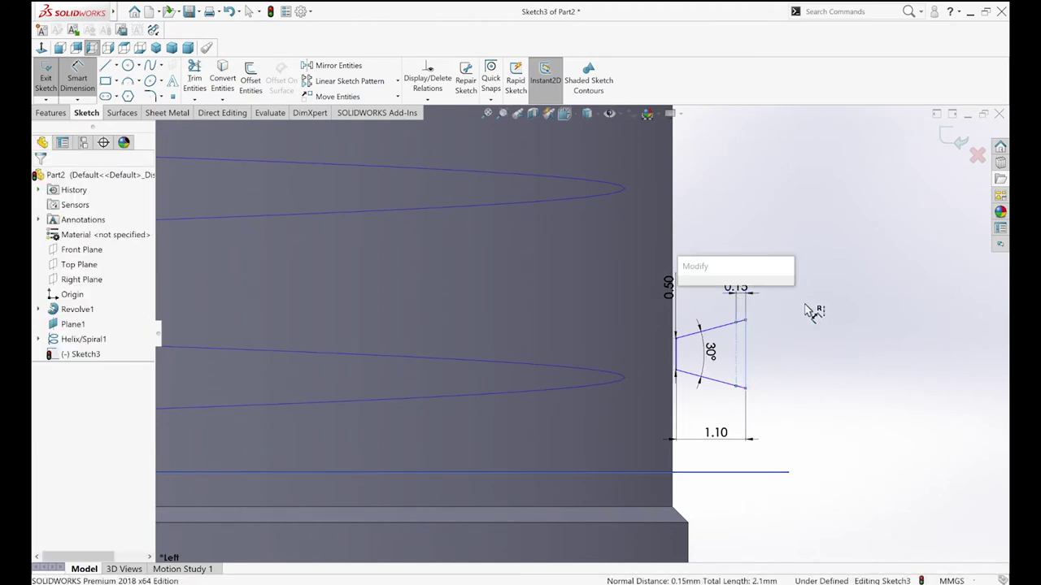
text(0.10mm)
key(Return)
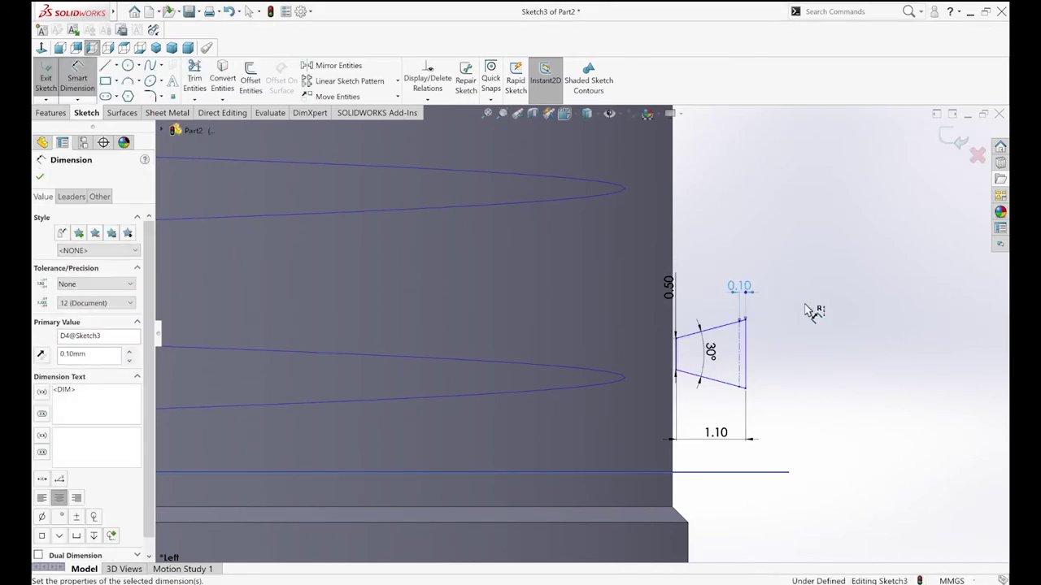
key(s)
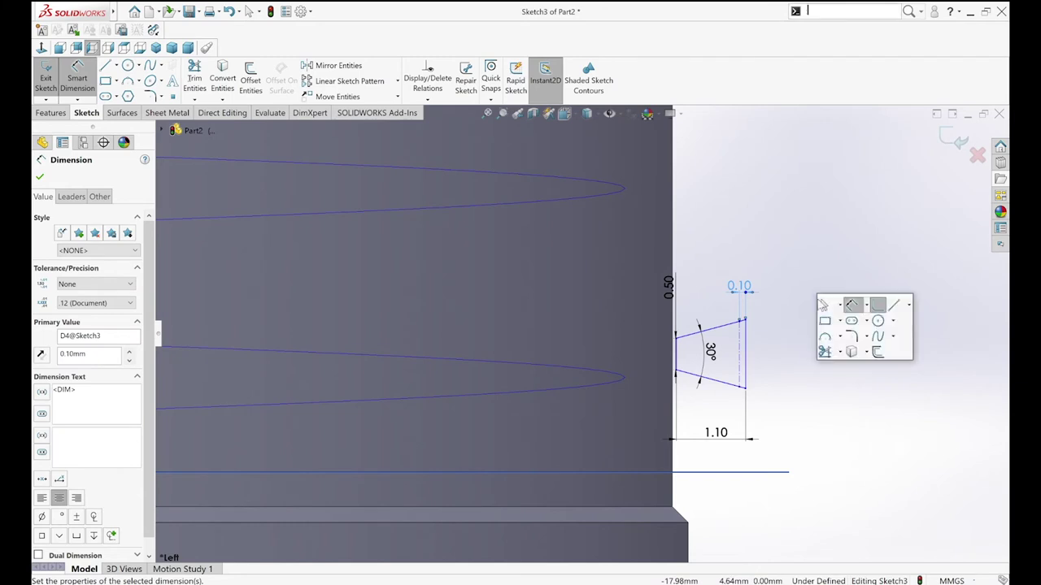
key(Escape)
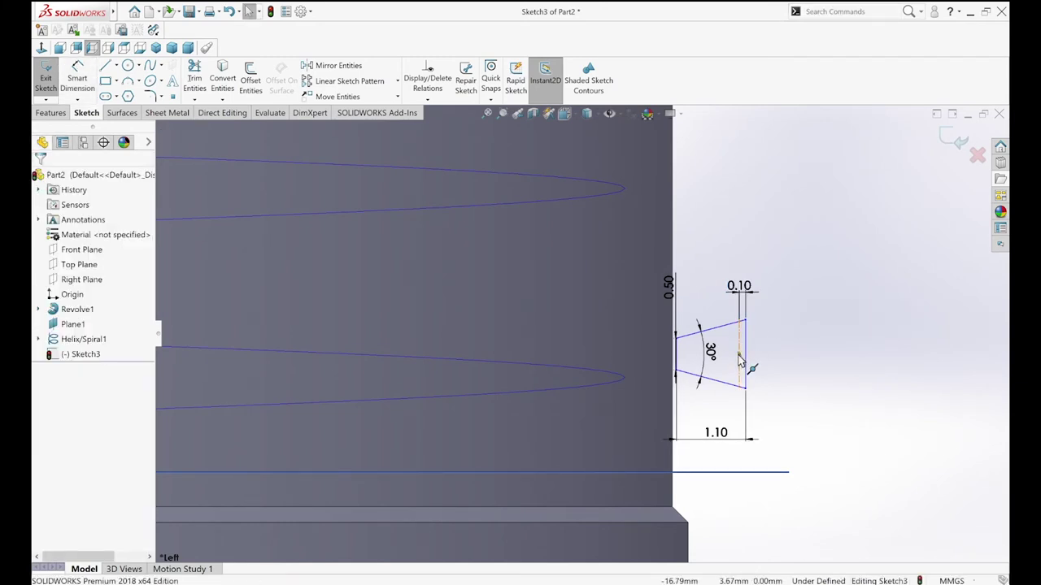
Pierce the profile's centre point onto the helix to fully define the sketch
click(739, 358)
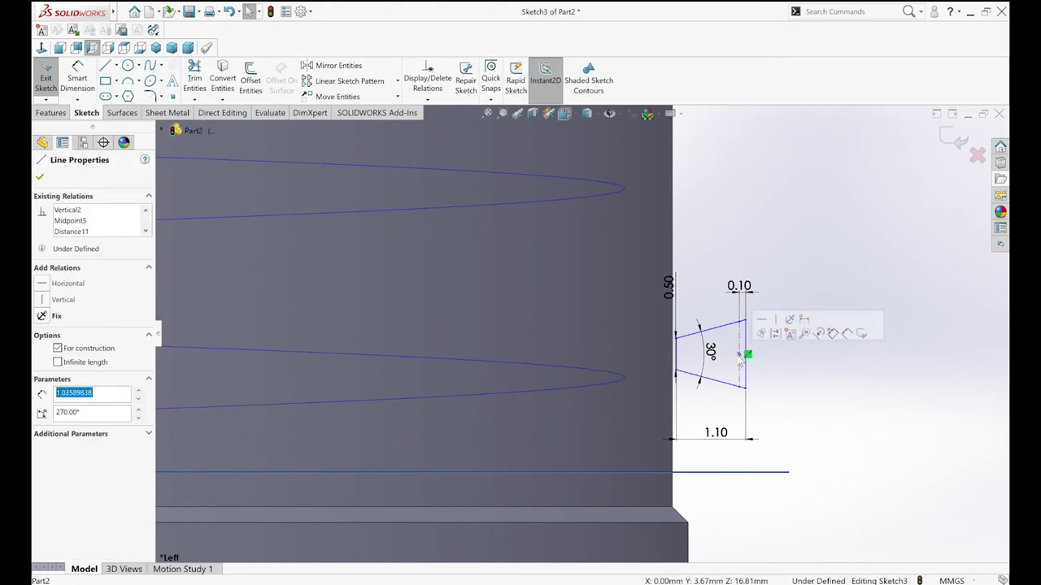
ctrl+click(617, 388)
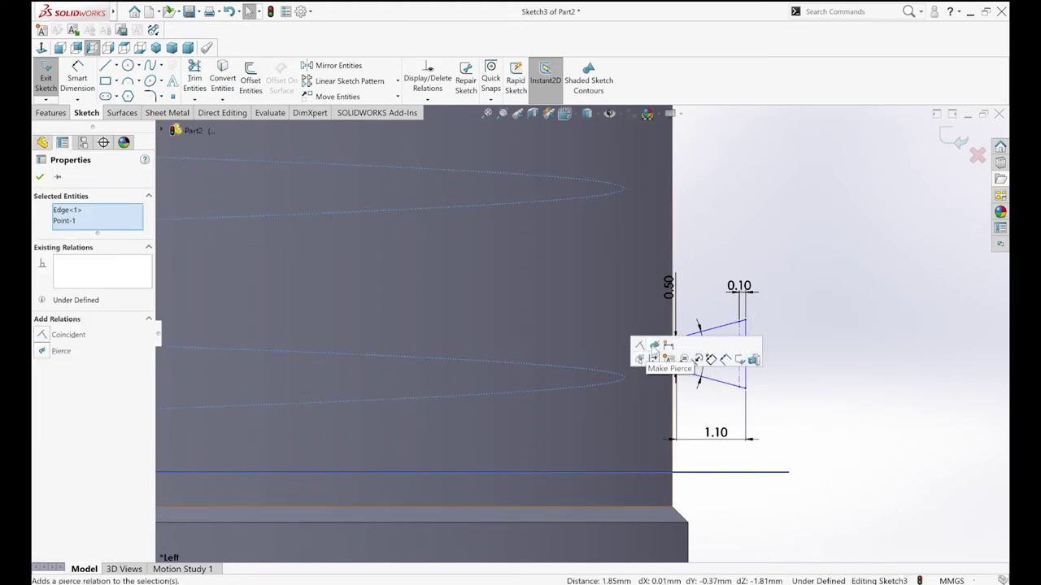
click(653, 344)
click(696, 329)
key(f)
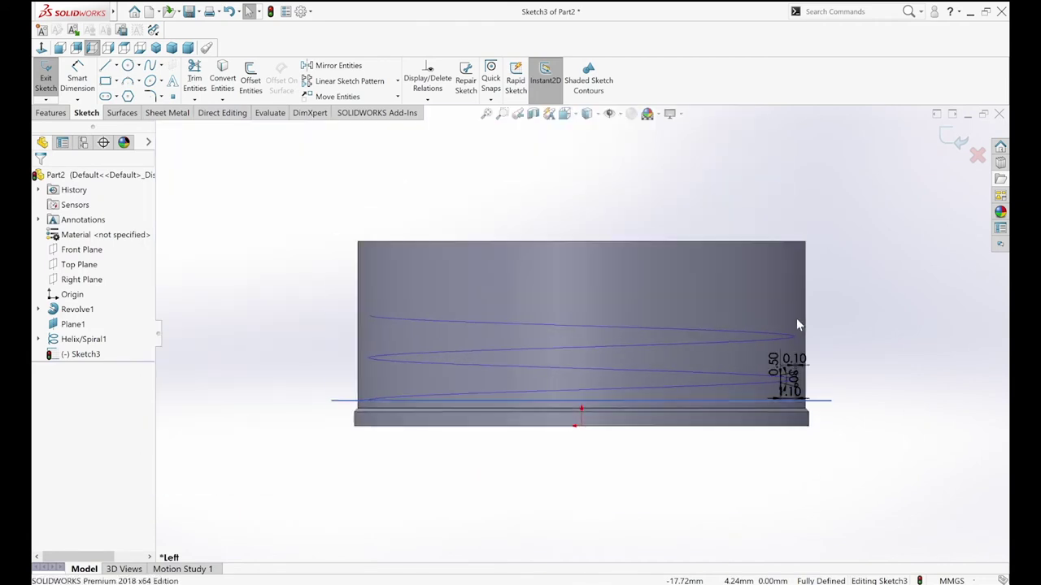
scroll(840, 372, down, 2)
Exit the sketch and sweep Sketch3 along Helix/Spiral1 to form the thread
key(d)
click(841, 279)
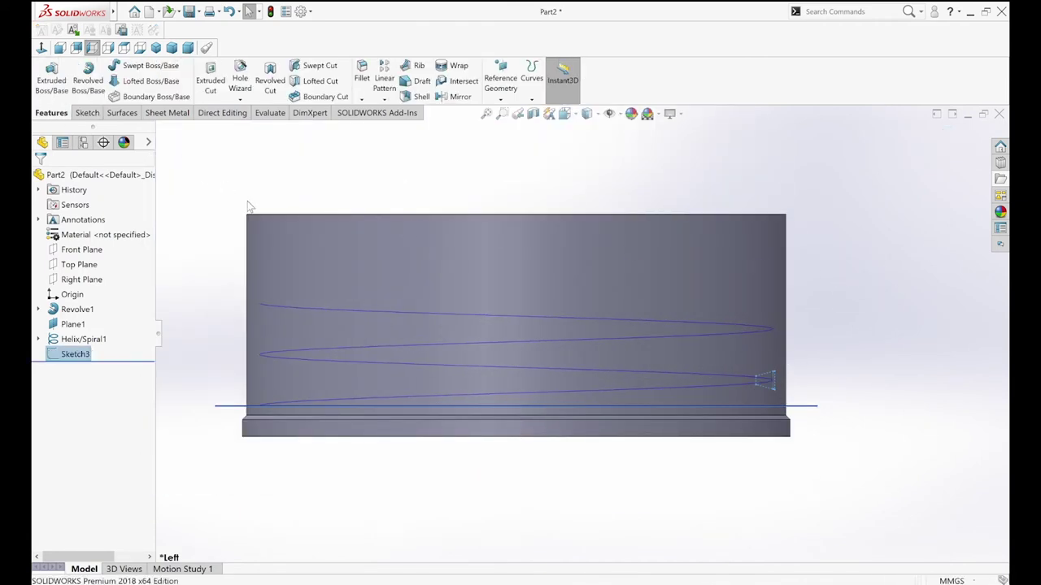
click(127, 65)
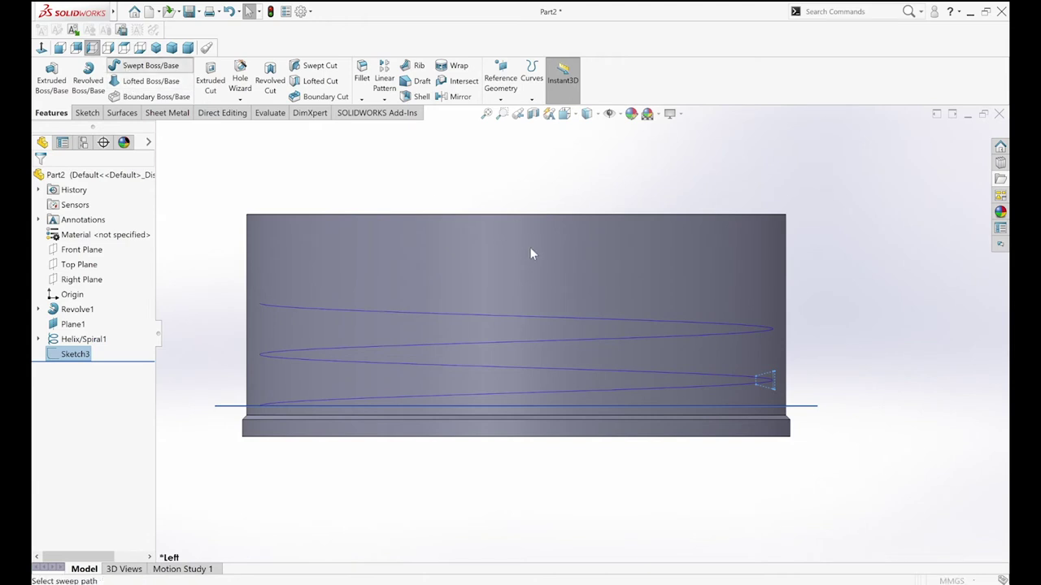
click(550, 344)
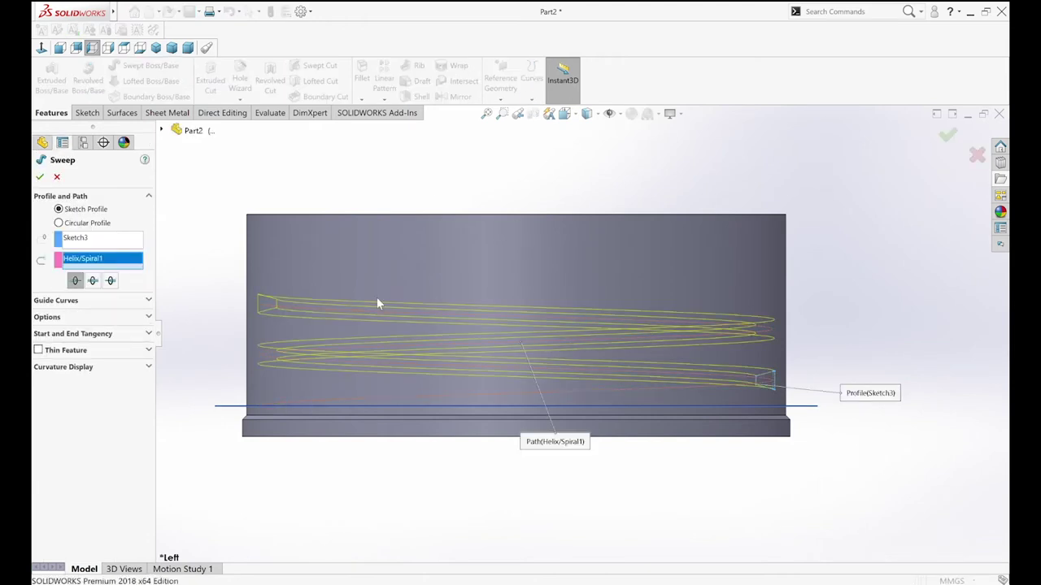
click(40, 177)
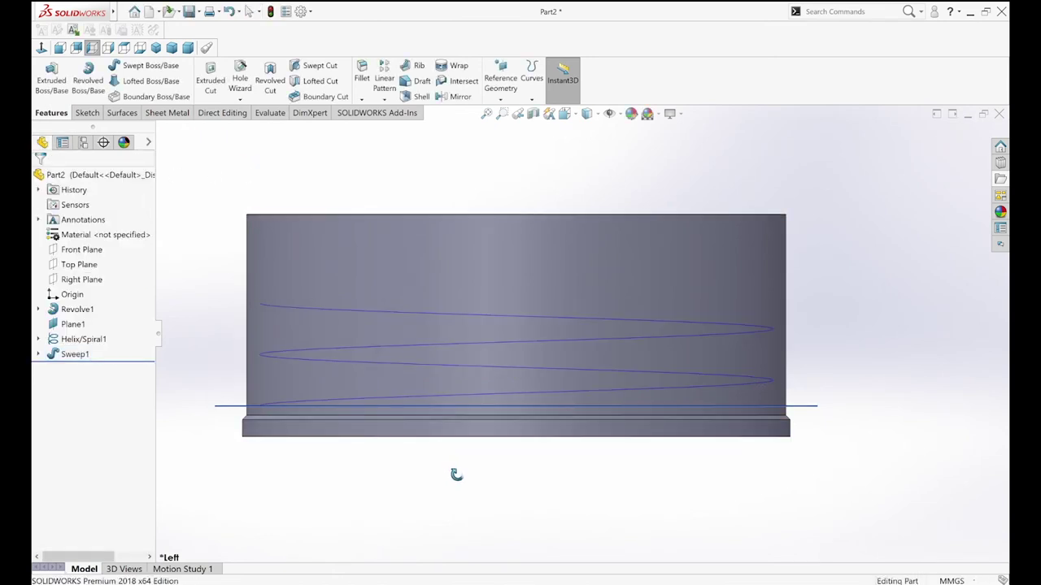
Orbit and zoom the part to inspect the thread's end
middle_drag(468, 495, 471, 399)
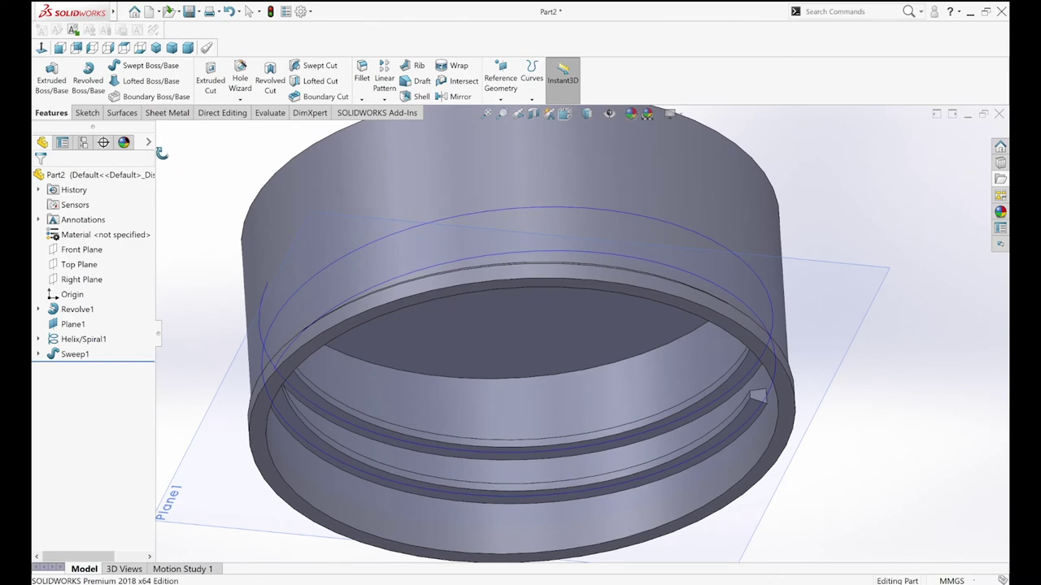
click(149, 143)
scroll(635, 400, down, 3)
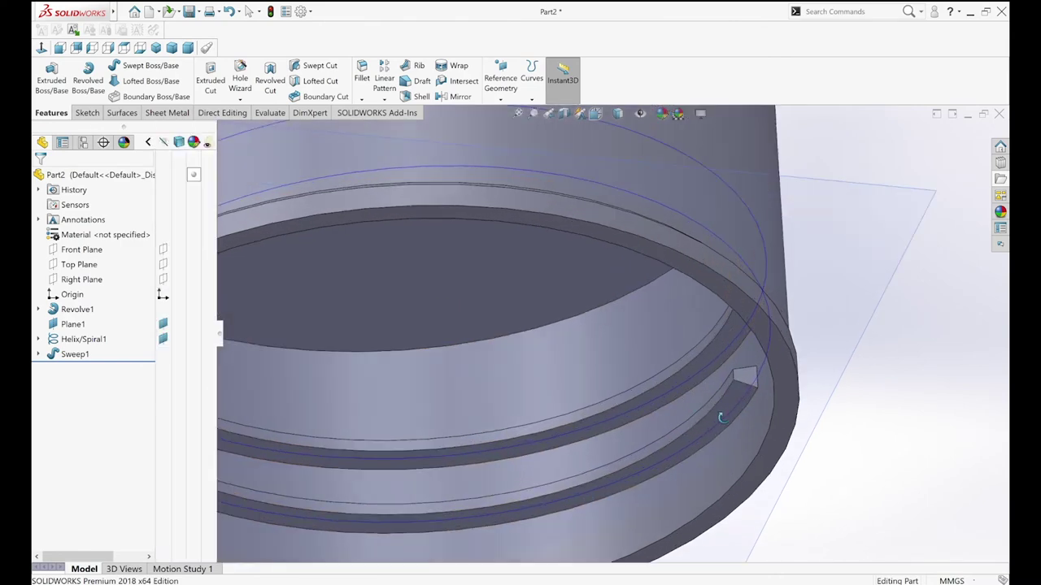
scroll(636, 400, down, 2)
middle_drag(635, 400, 855, 411)
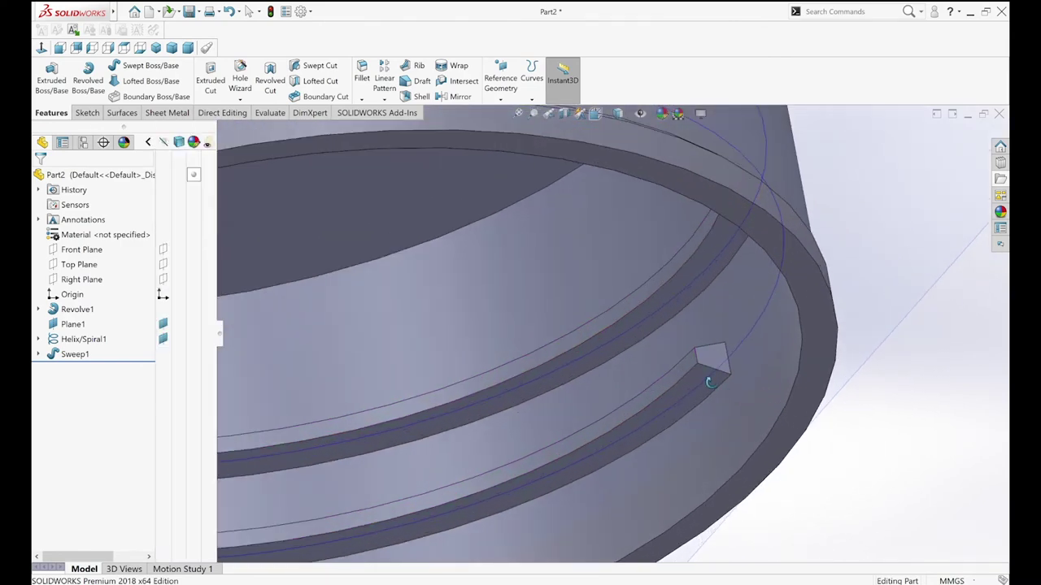
Start a sketch on the thread's end face, view it normal, and place a point at its middle
click(708, 353)
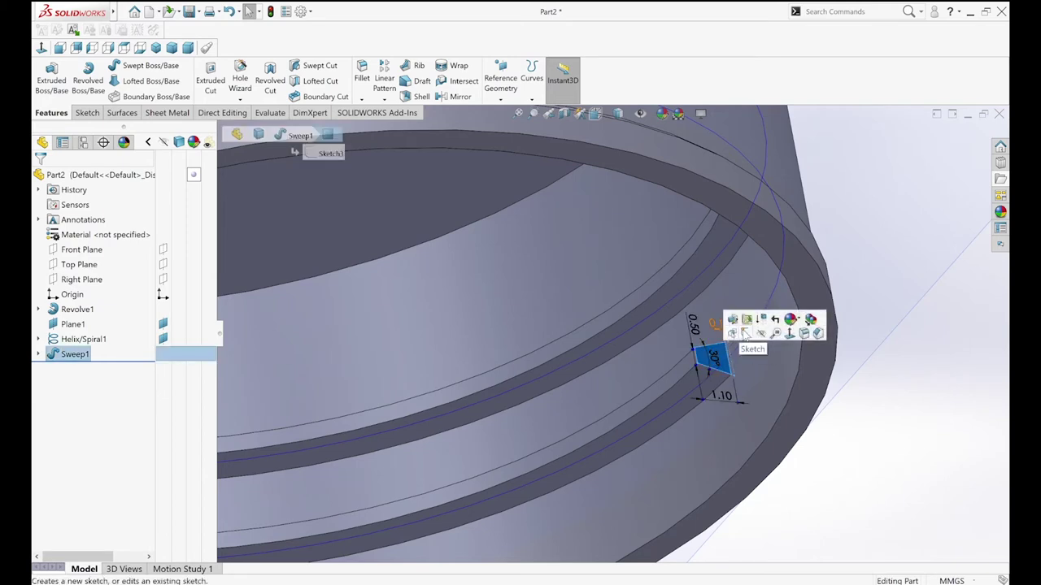
click(747, 337)
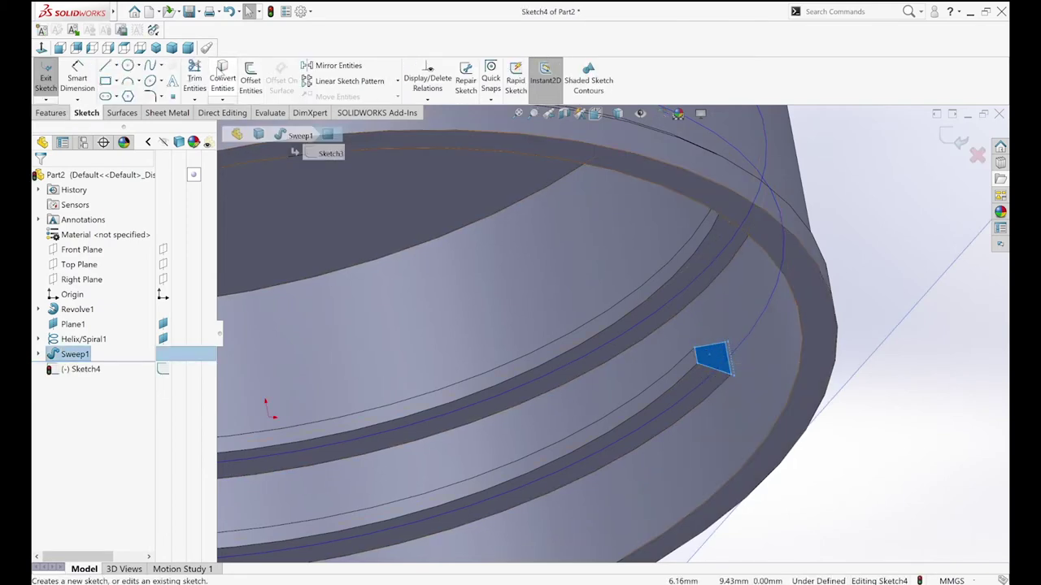
key(ctrl+8)
scroll(685, 340, down, 4)
scroll(708, 390, down, 2)
key(s)
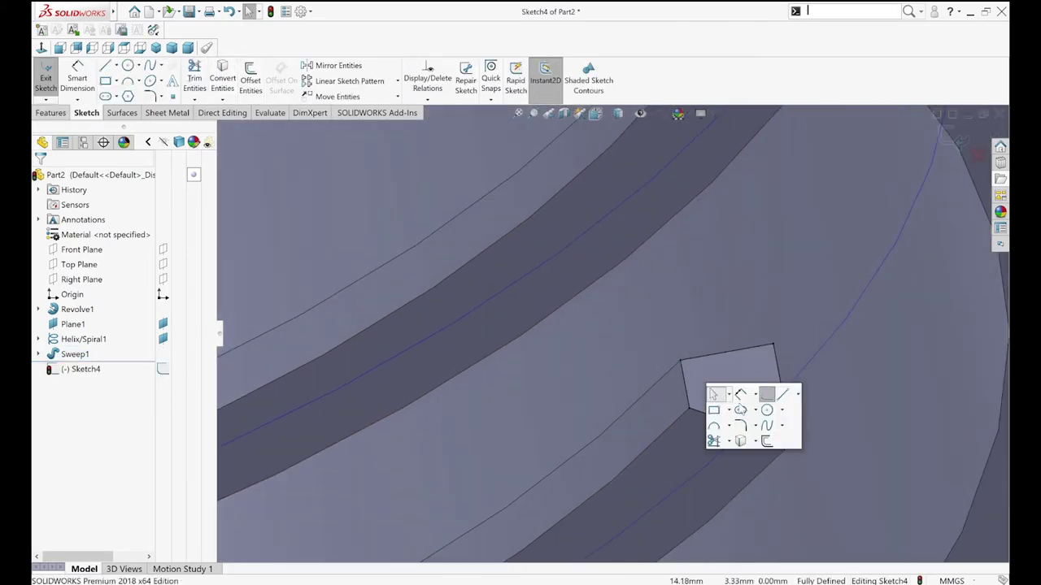
click(173, 97)
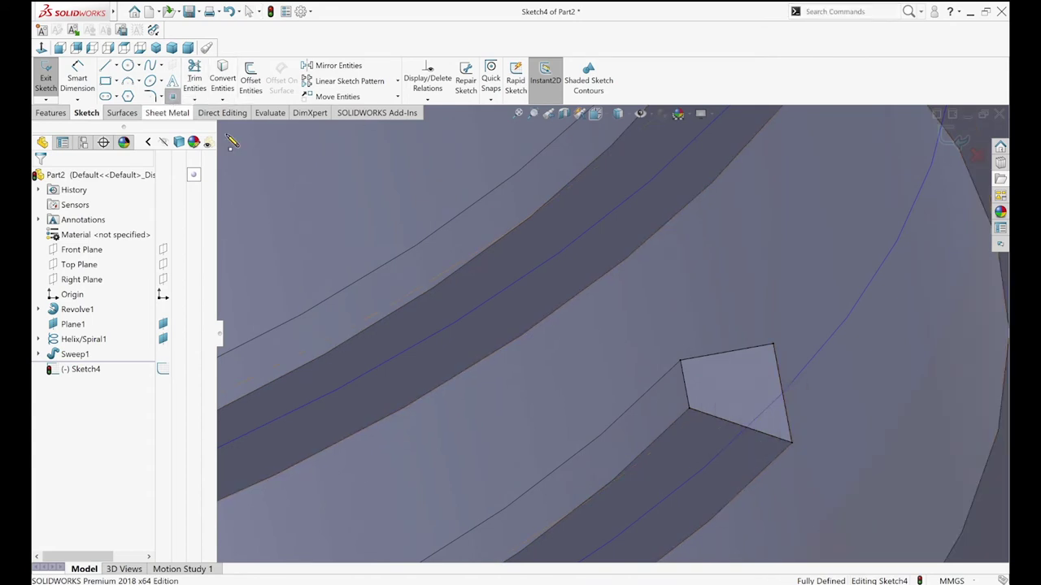
click(690, 397)
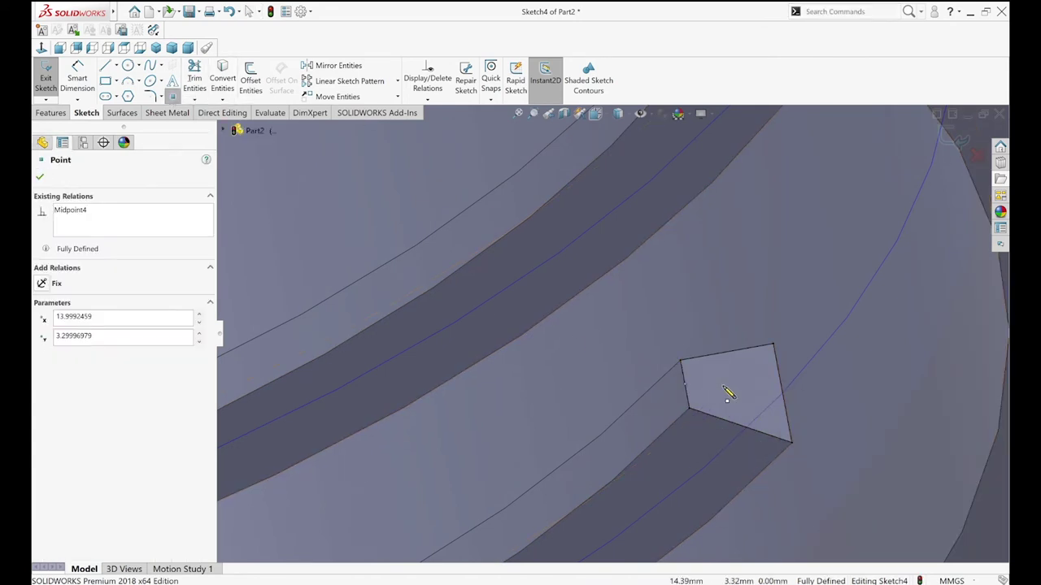
key(Escape)
Close the end-face sketch and select Sketch4 in the feature tree
drag(638, 318, 835, 471)
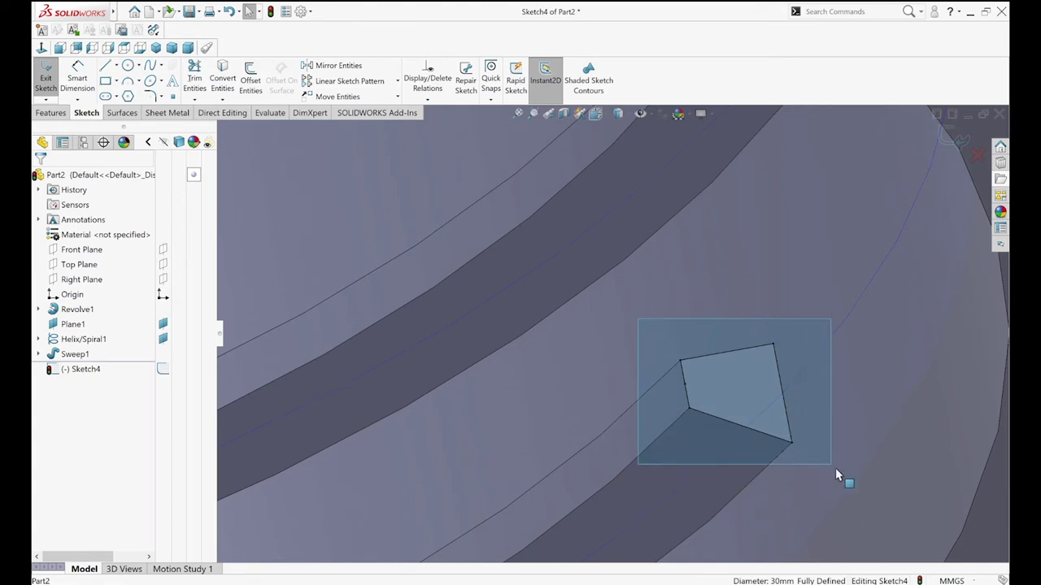
key(Escape)
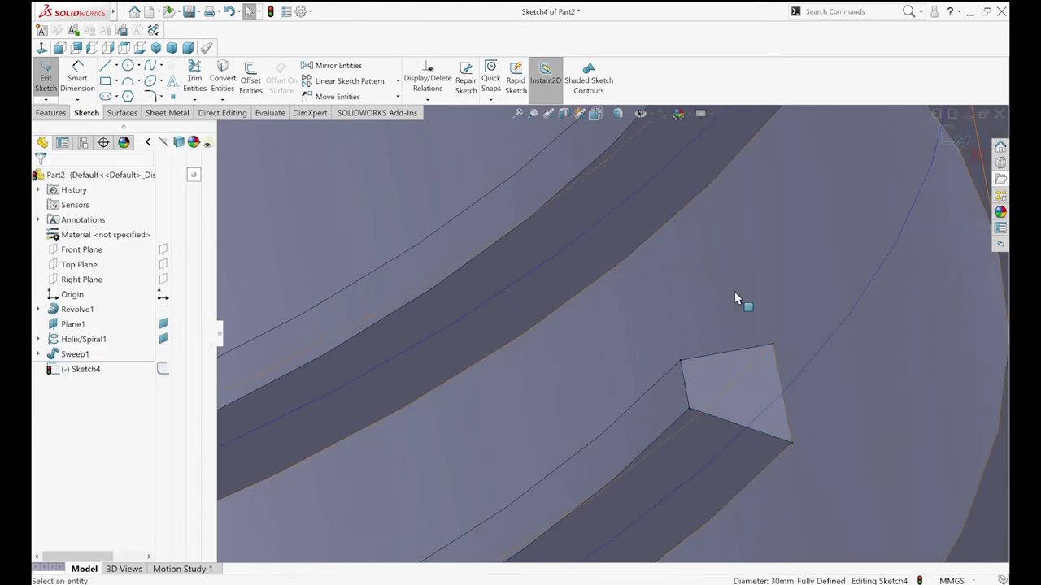
click(652, 303)
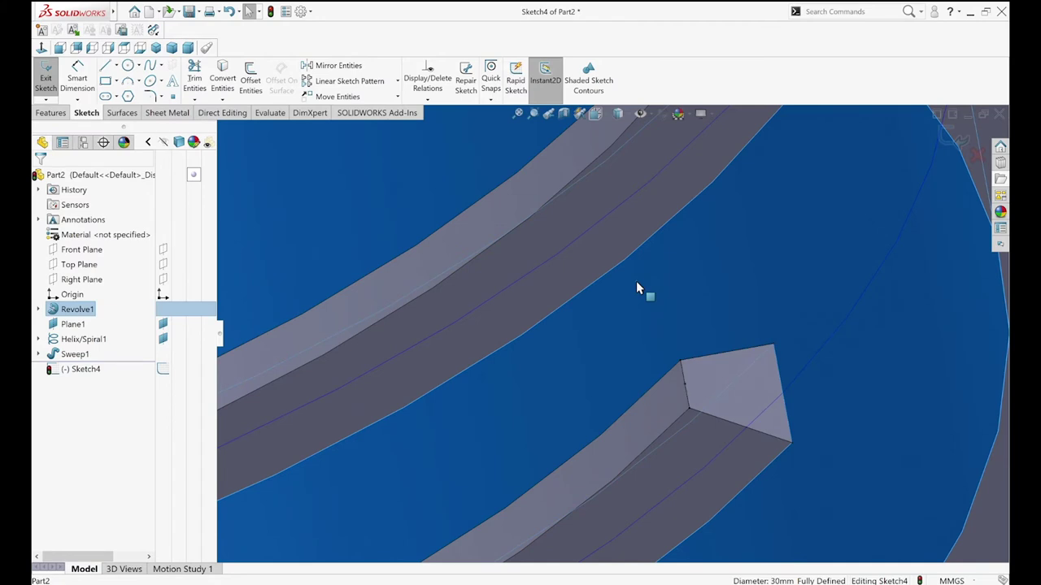
key(d)
click(643, 290)
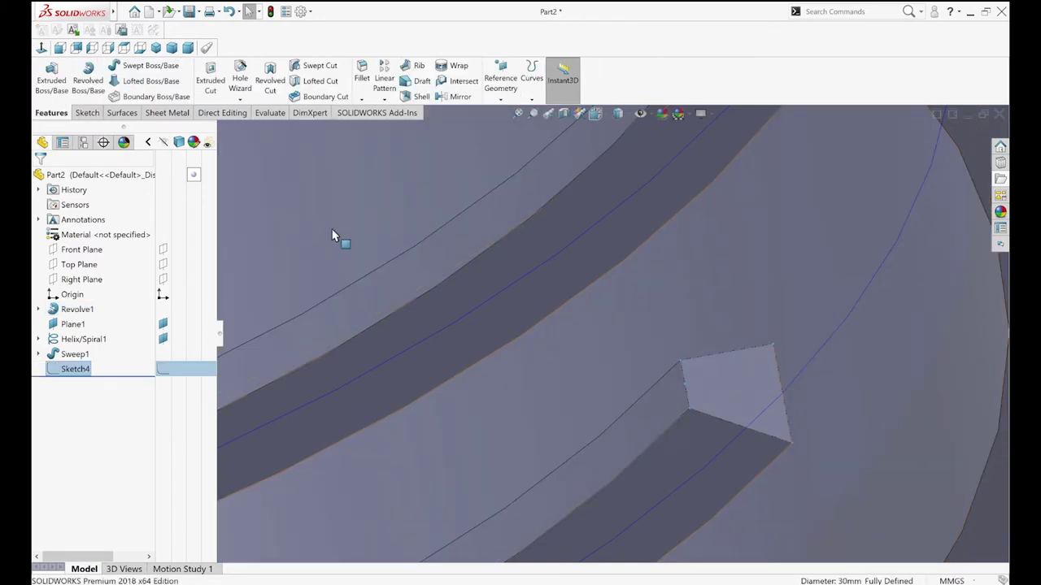
click(87, 112)
Start a 3D sketch and draw a spline from the end-face point out along the helix
click(46, 100)
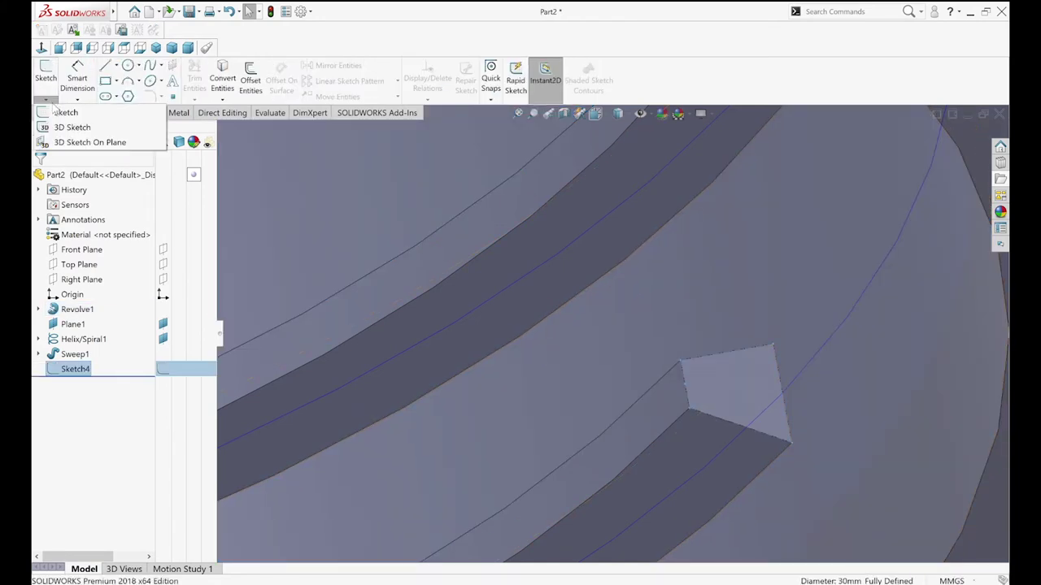
click(63, 123)
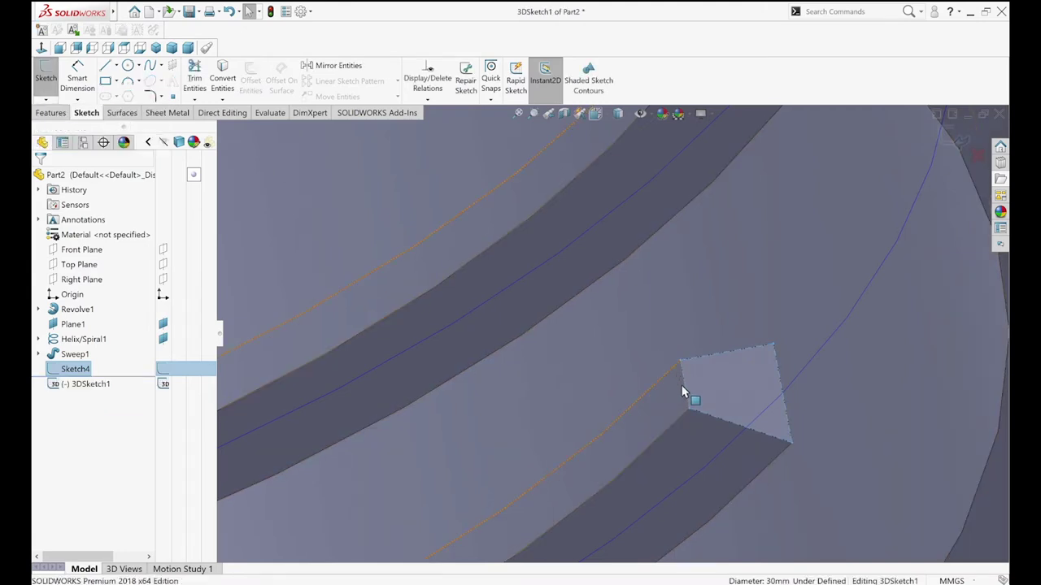
key(s)
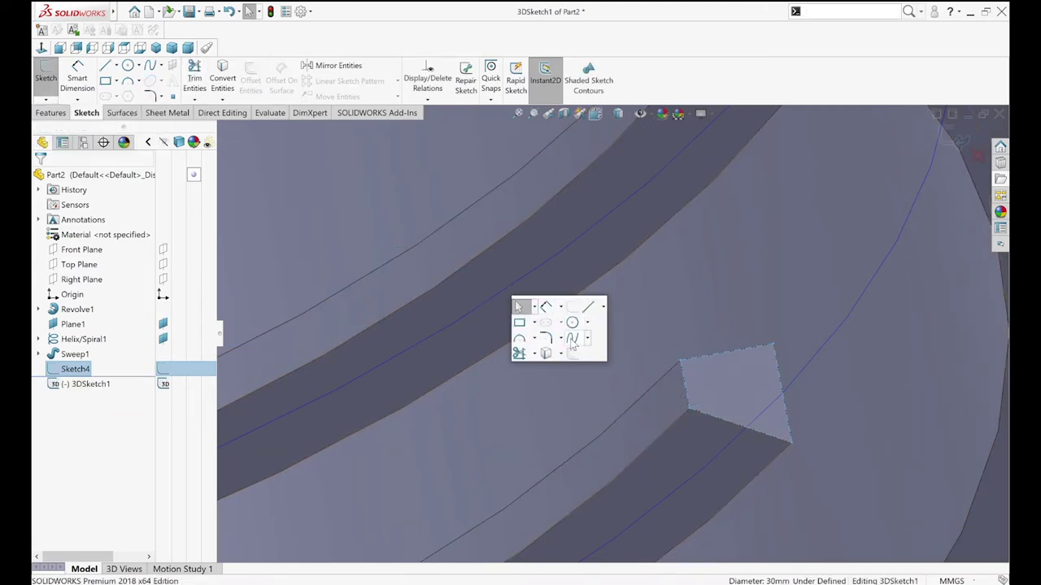
click(572, 340)
click(688, 387)
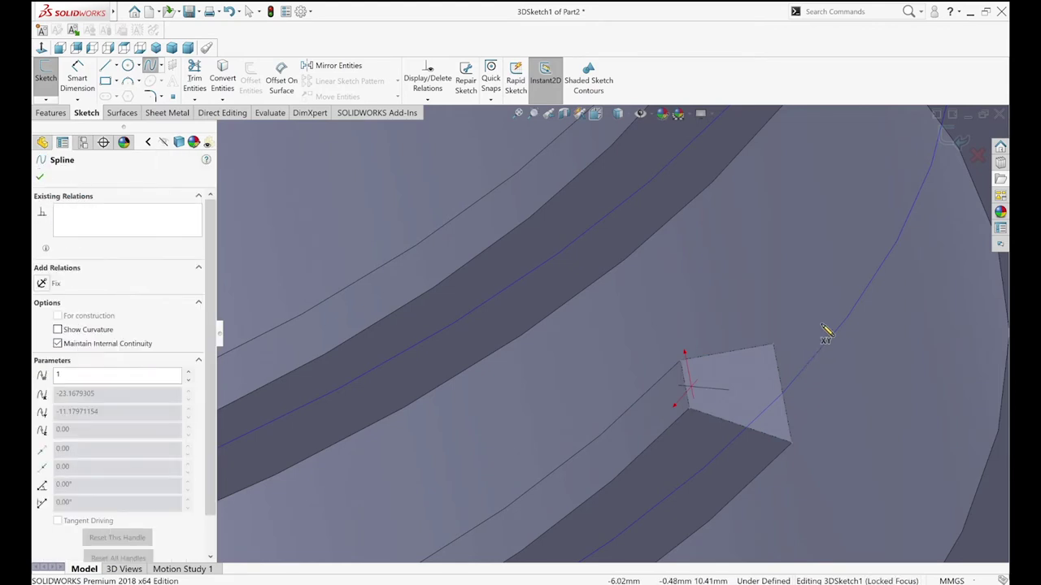
click(853, 308)
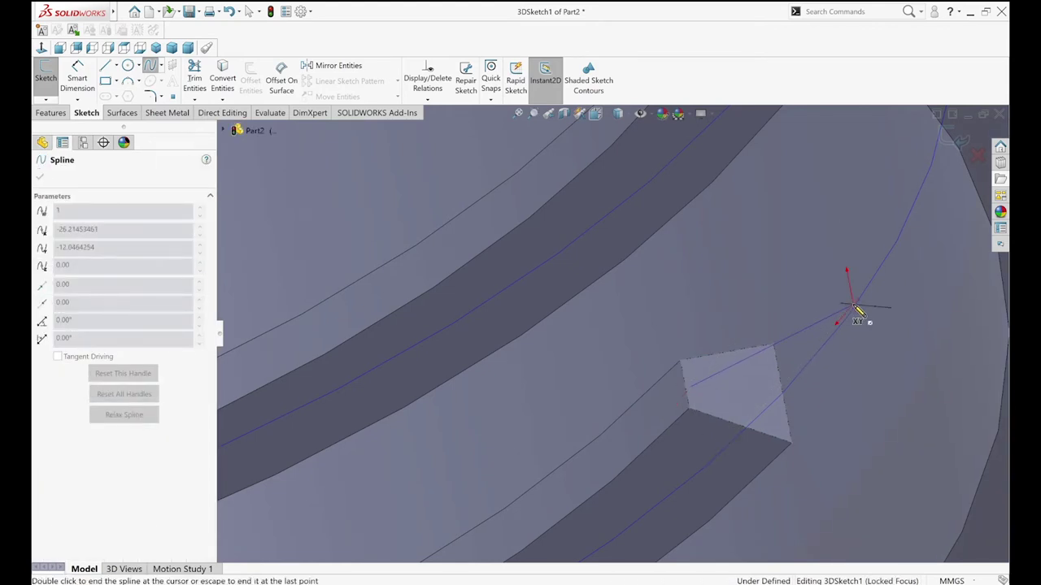
key(Escape)
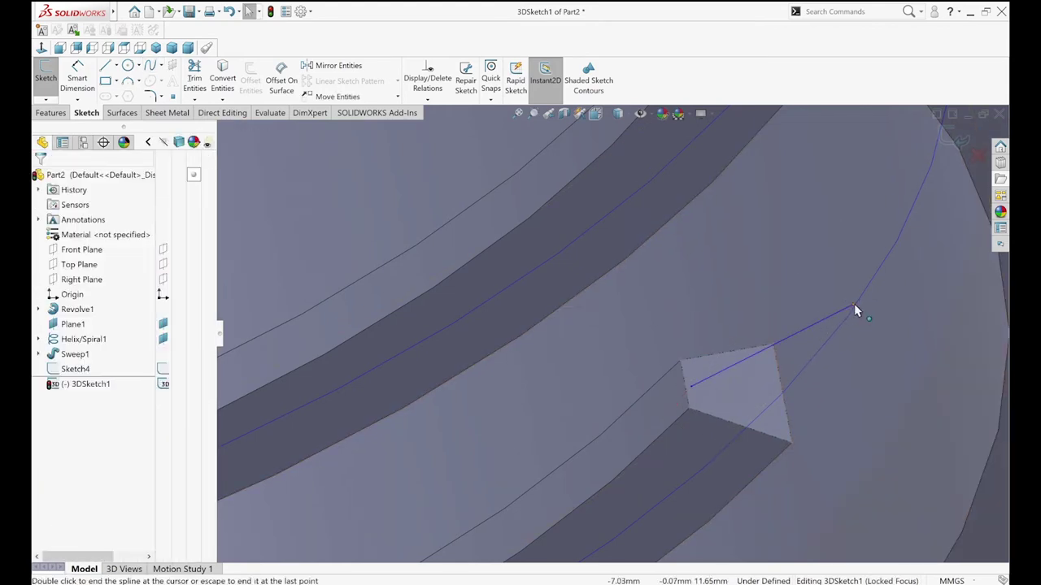
Make the spline's endpoint coincident with the helix edge and switch to the Bottom view
click(854, 308)
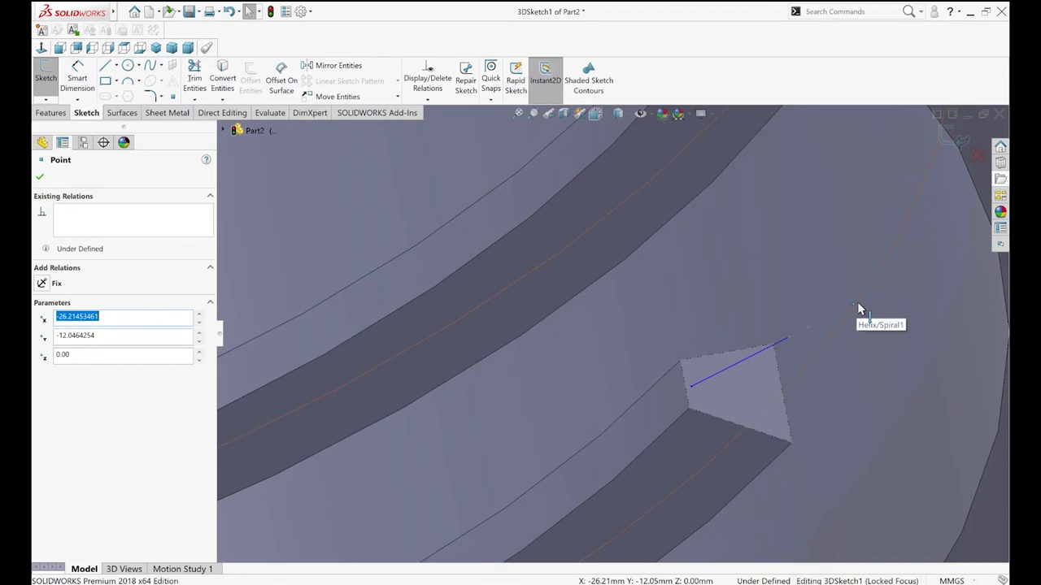
ctrl+click(857, 302)
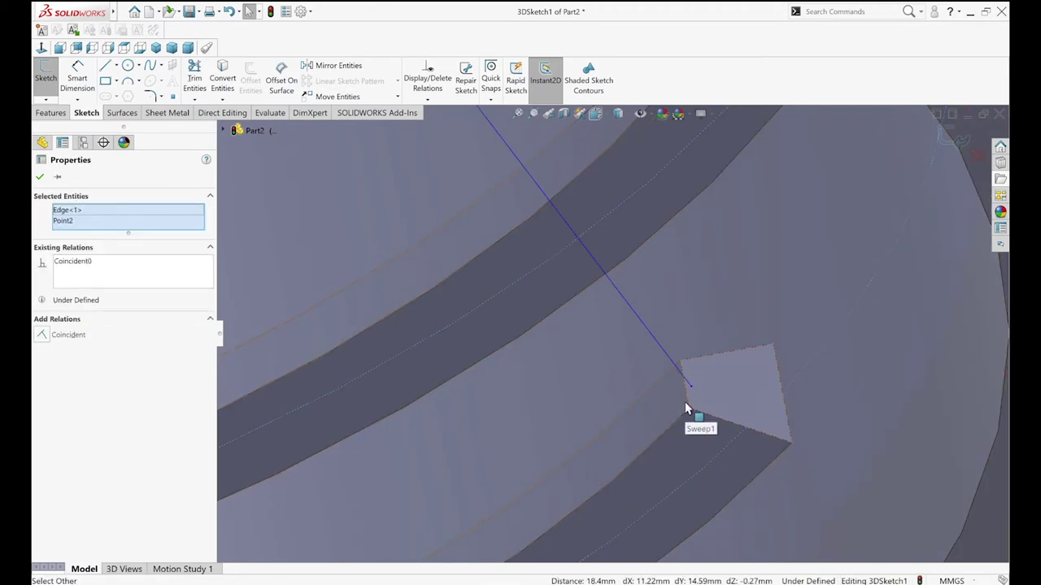
scroll(685, 402, up, 3)
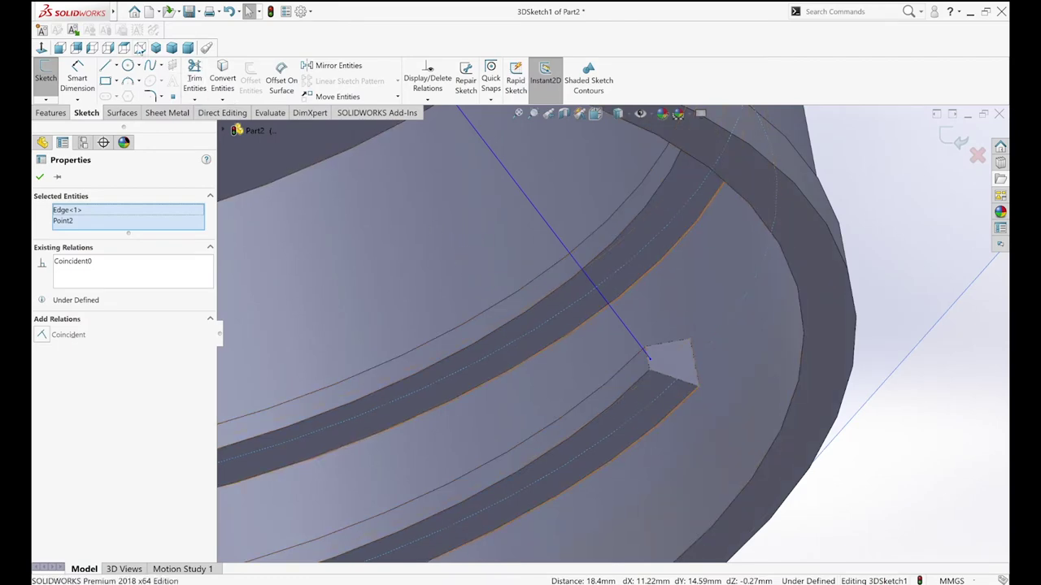
click(140, 47)
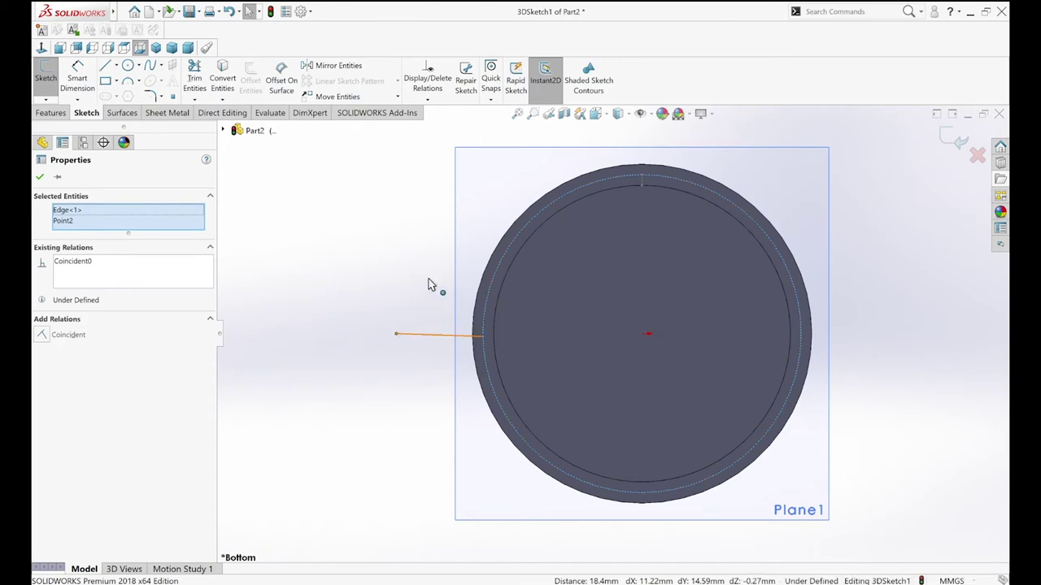
Reposition the line's ends and make its lower end coincident with the thread profile corner
drag(397, 336, 600, 198)
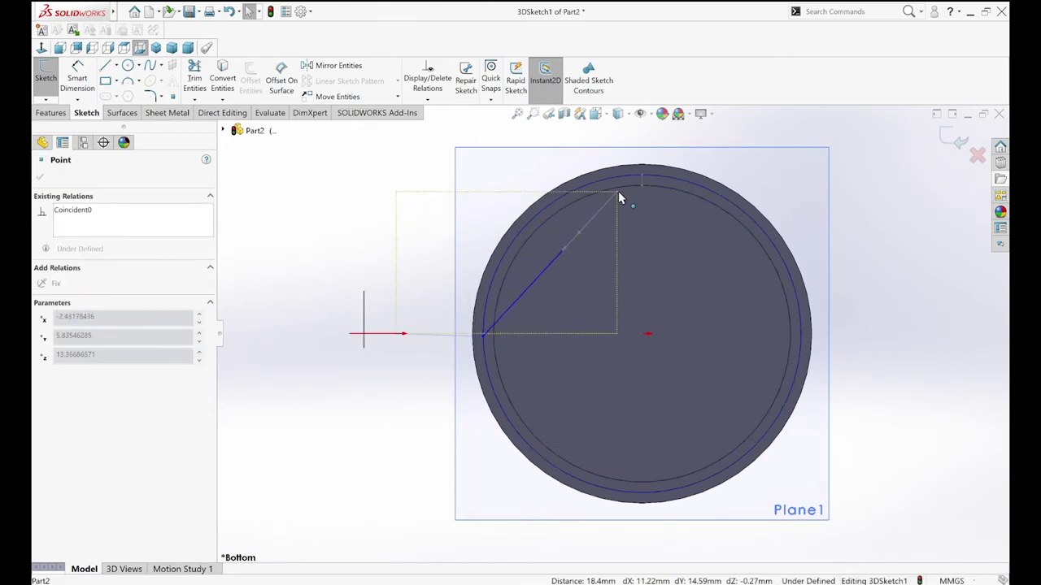
drag(600, 198, 633, 190)
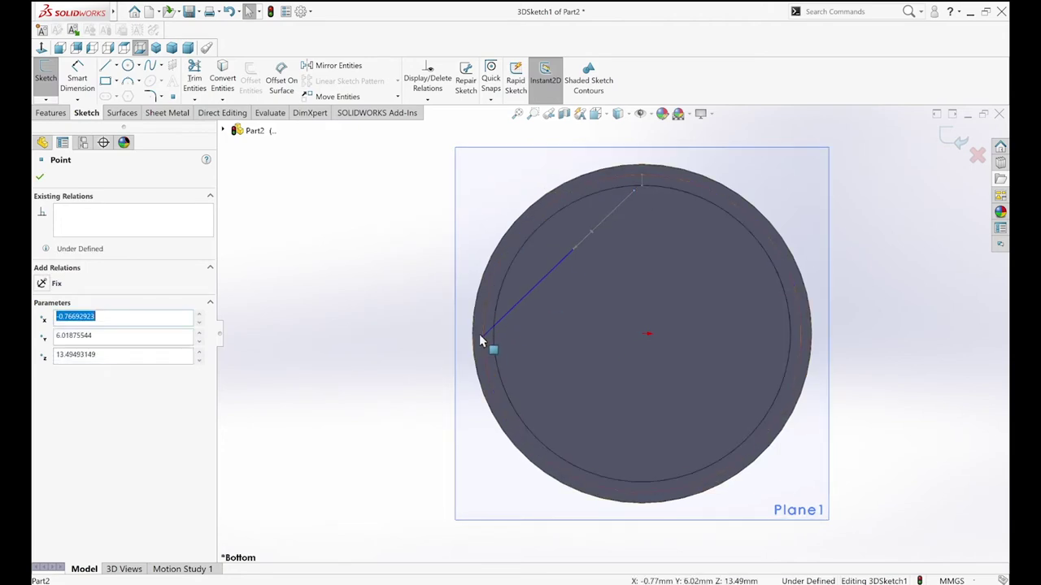
mouse_move(481, 335)
mouse_down()
mouse_move(552, 194)
mouse_move(626, 177)
mouse_up()
scroll(633, 179, down, 3)
mouse_move(635, 218)
middle_down()
mouse_move(750, 208)
mouse_move(647, 324)
middle_up()
scroll(751, 208, down, 3)
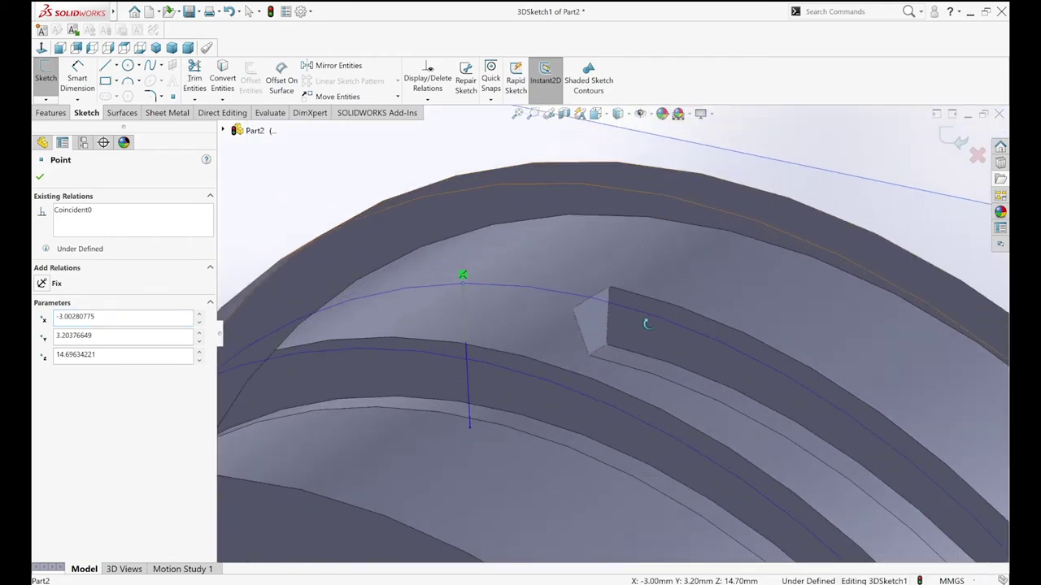
click(467, 432)
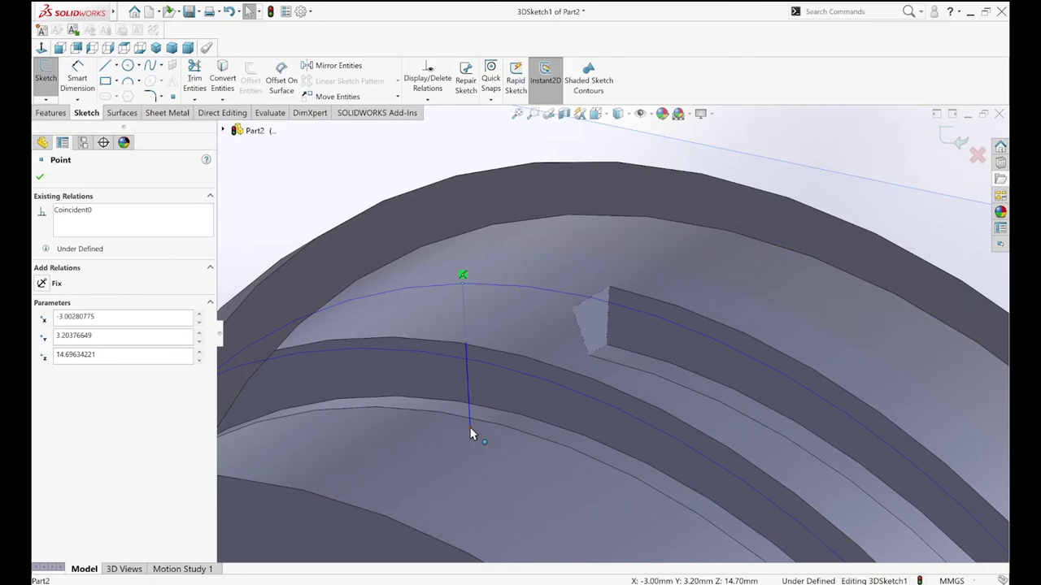
ctrl+click(597, 350)
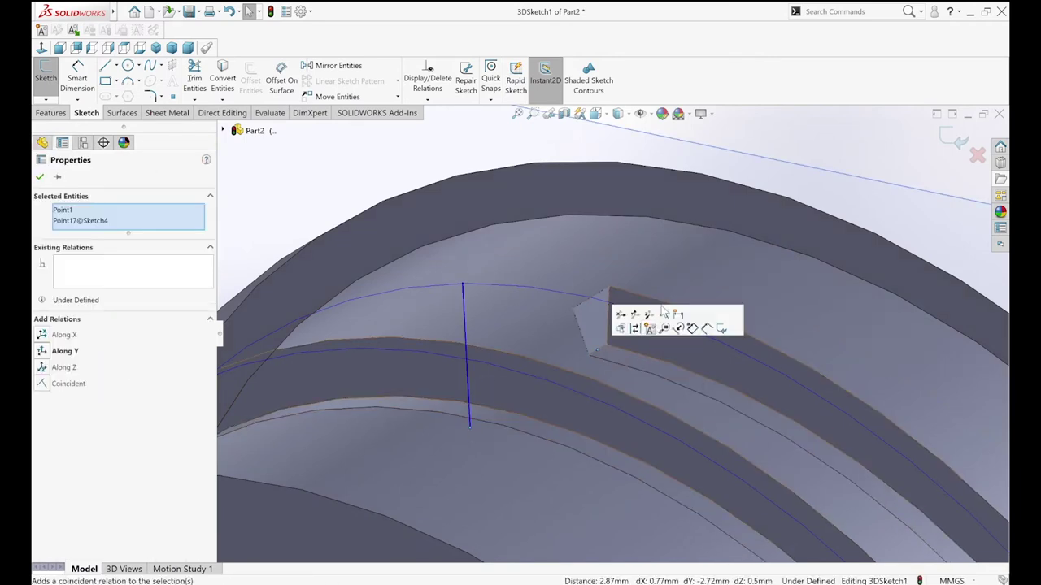
click(664, 315)
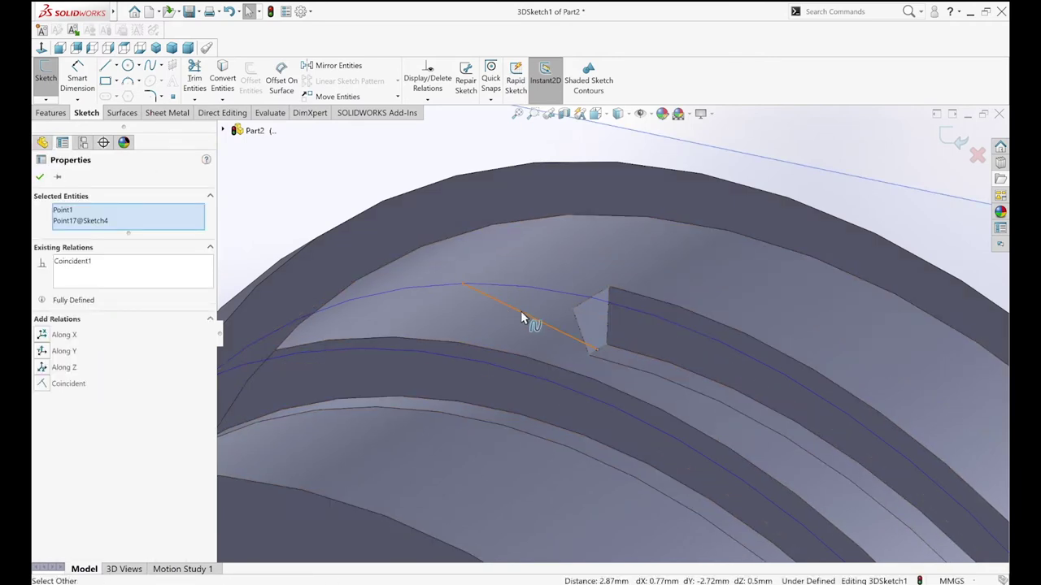
Replace the spline's Along Z relation with Along X and return to the Bottom view
click(562, 338)
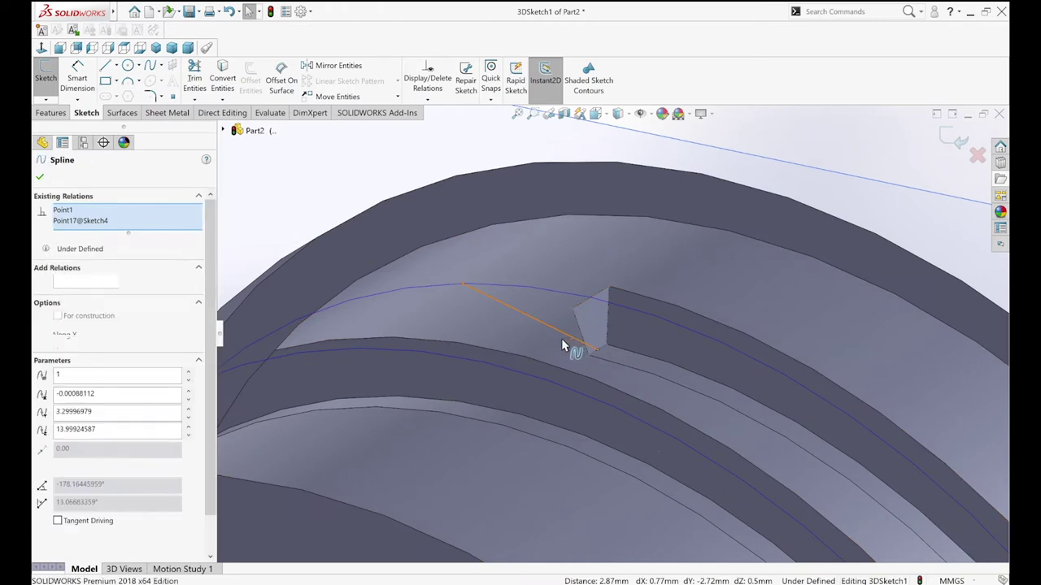
drag(559, 329, 546, 332)
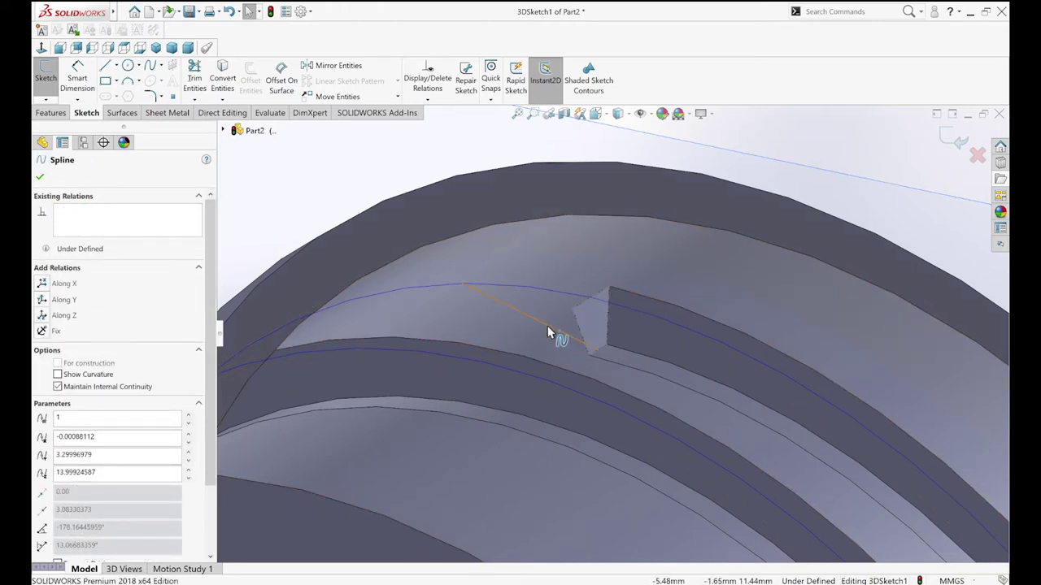
click(41, 317)
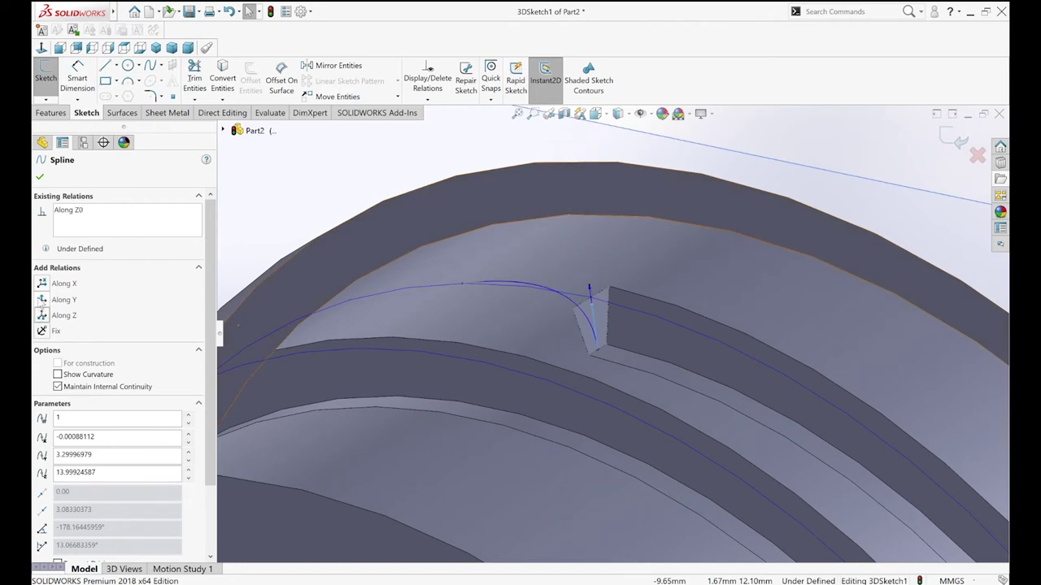
right_click(82, 228)
click(110, 229)
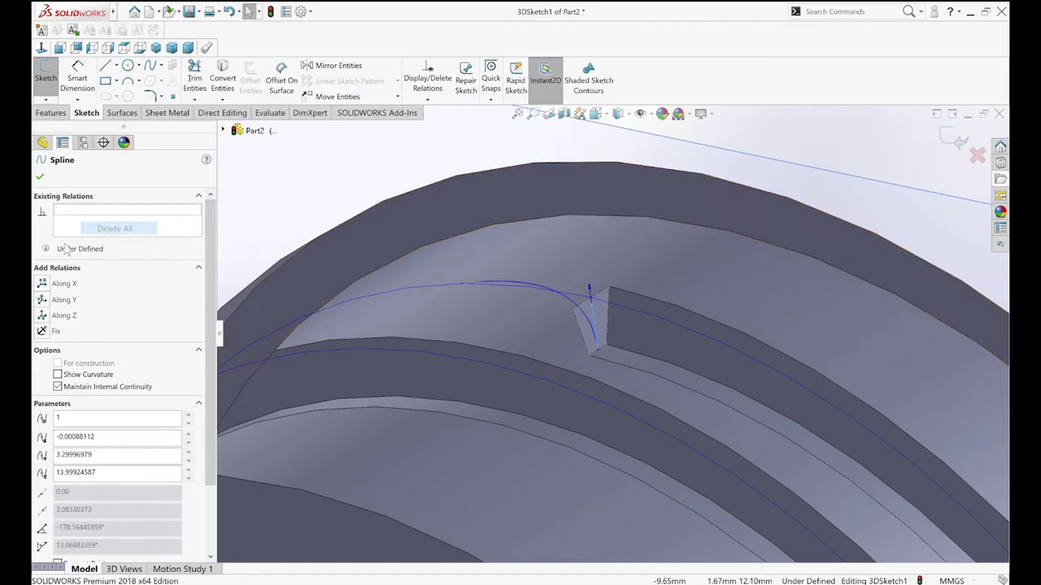
click(45, 284)
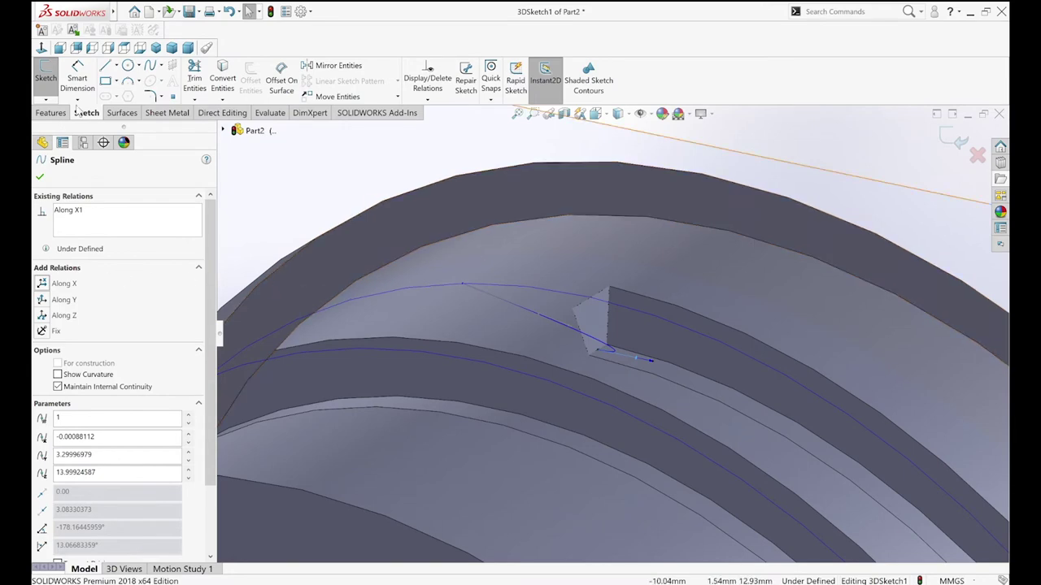
click(139, 48)
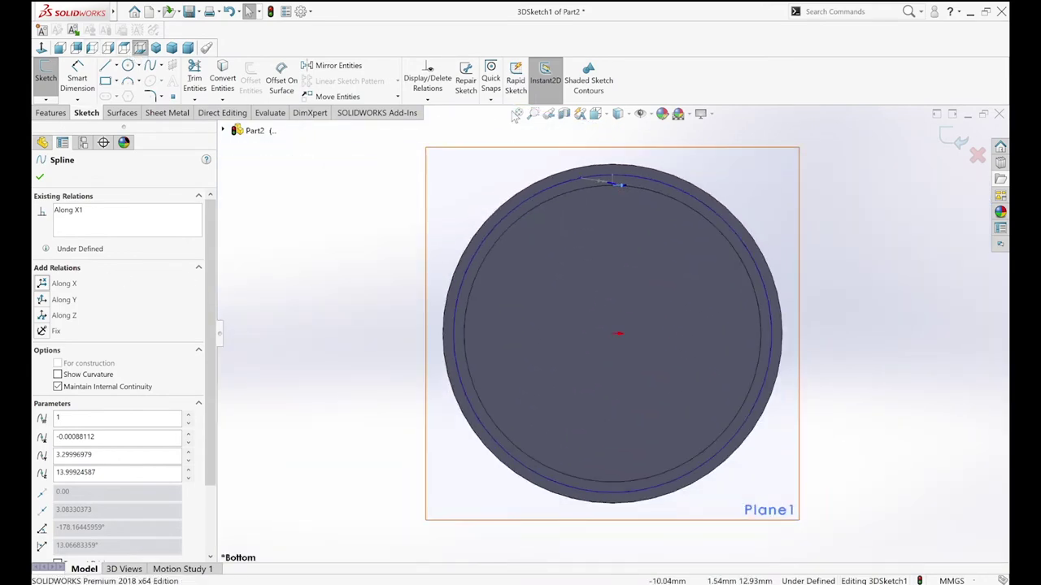
Delete Along X1, re-add Along X at the spline end, and adjust the start tangent
scroll(605, 178, down, 5)
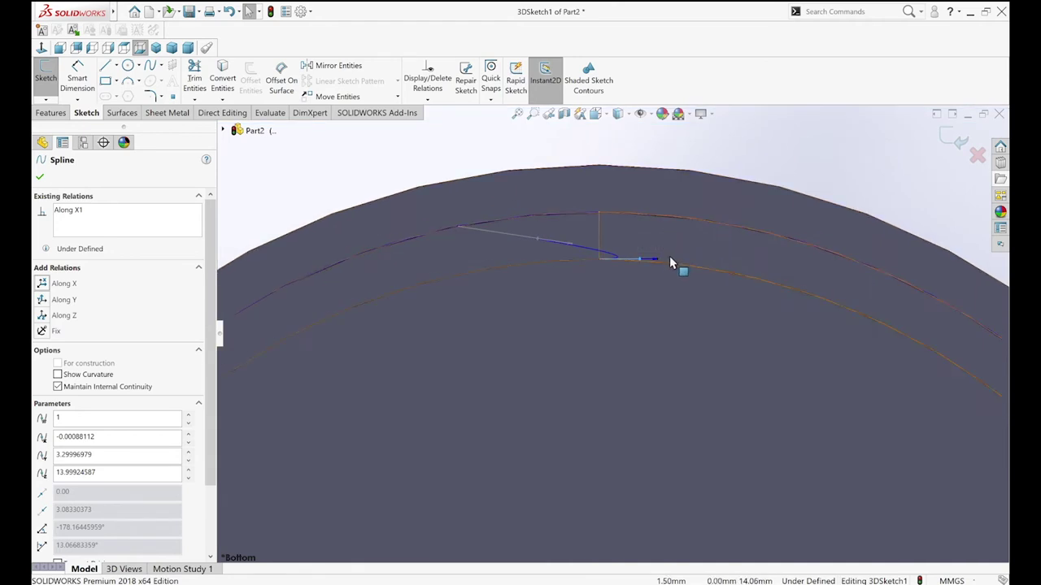
right_click(108, 227)
click(136, 232)
drag(660, 262, 657, 256)
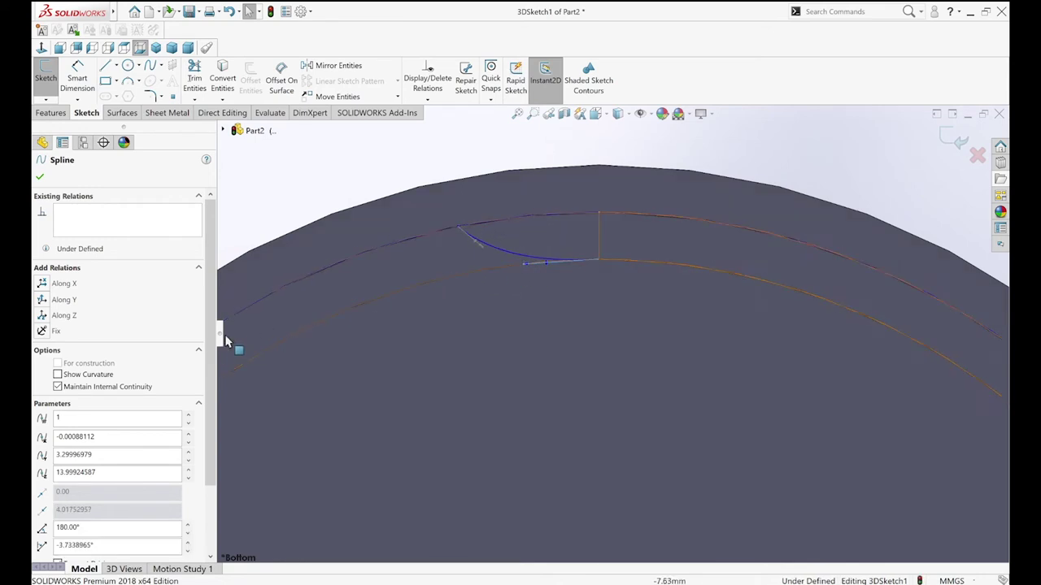
click(42, 283)
middle_drag(436, 257, 485, 235)
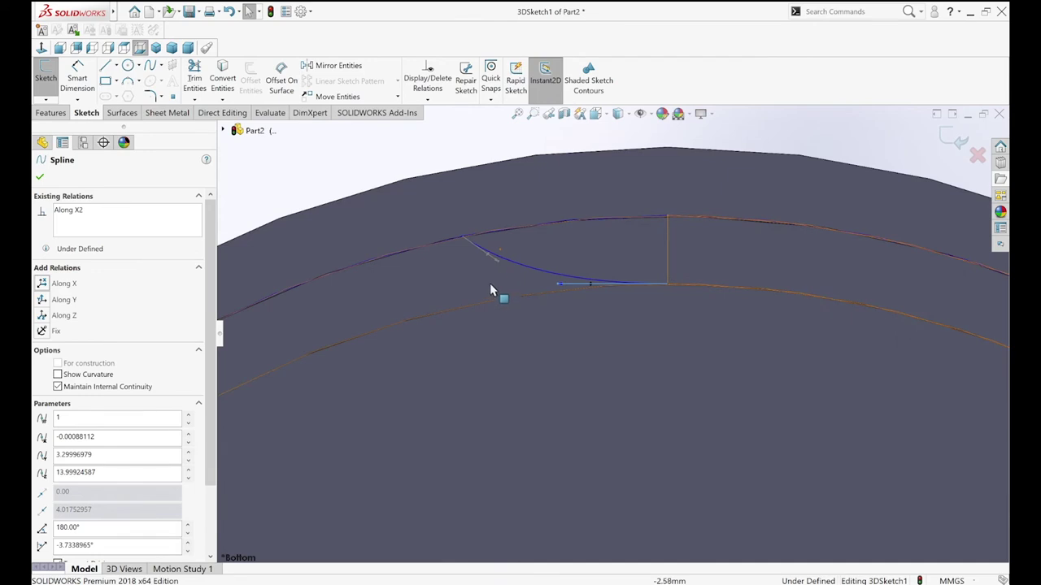
click(486, 273)
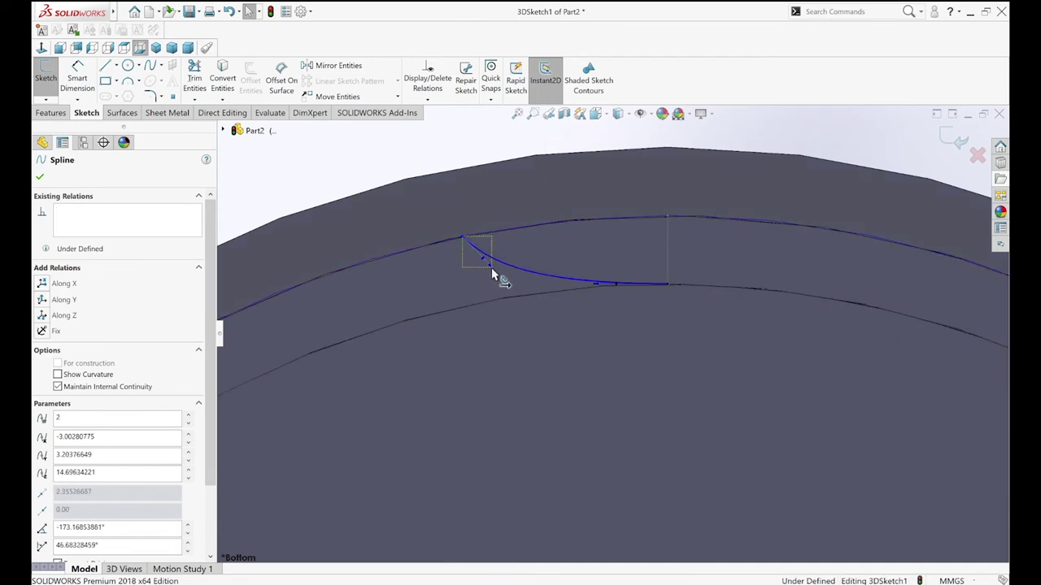
drag(487, 272, 491, 268)
mouse_move(495, 319)
middle_down()
mouse_move(490, 358)
mouse_move(486, 344)
middle_up()
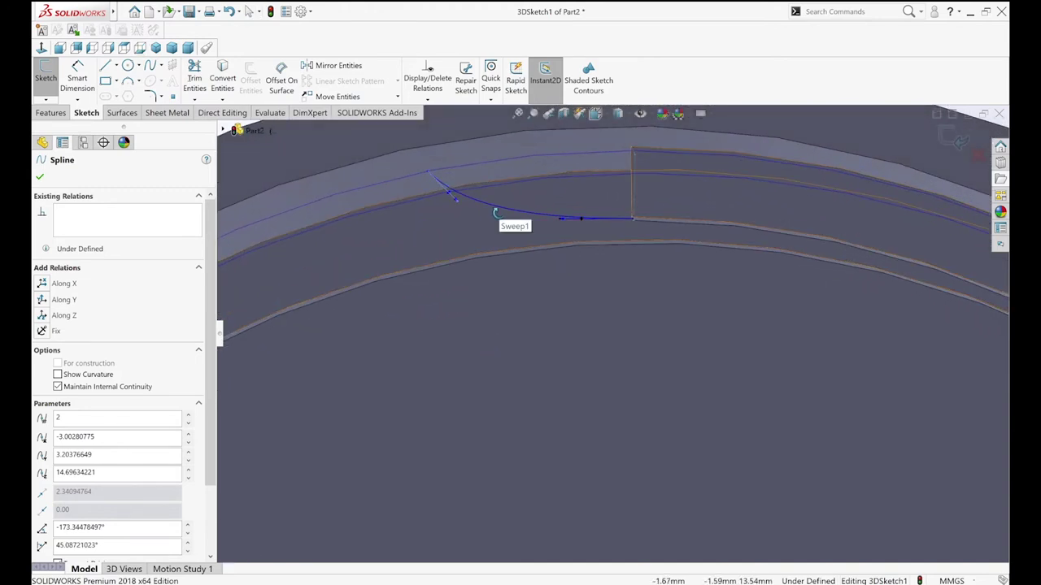
Put the spline's start point On Surface of the Revolve1 face and exit the 3D sketch
click(495, 172)
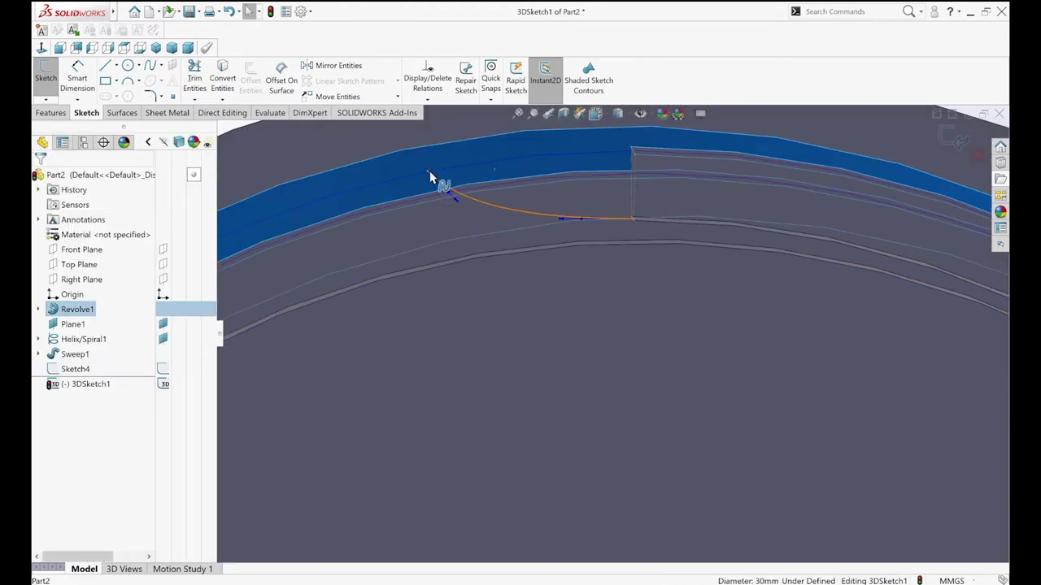
drag(442, 185, 427, 164)
ctrl+click(455, 159)
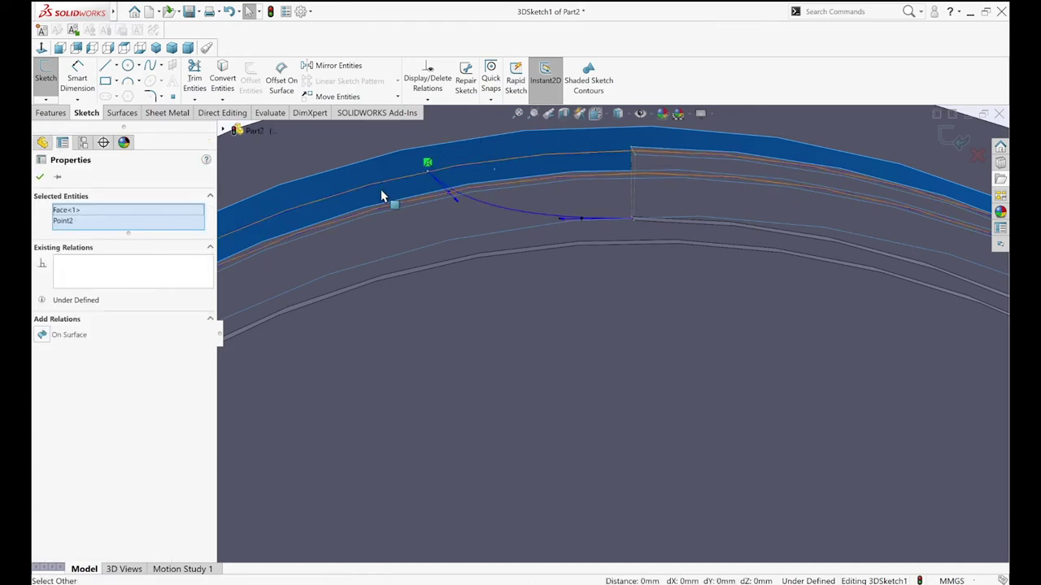
click(42, 335)
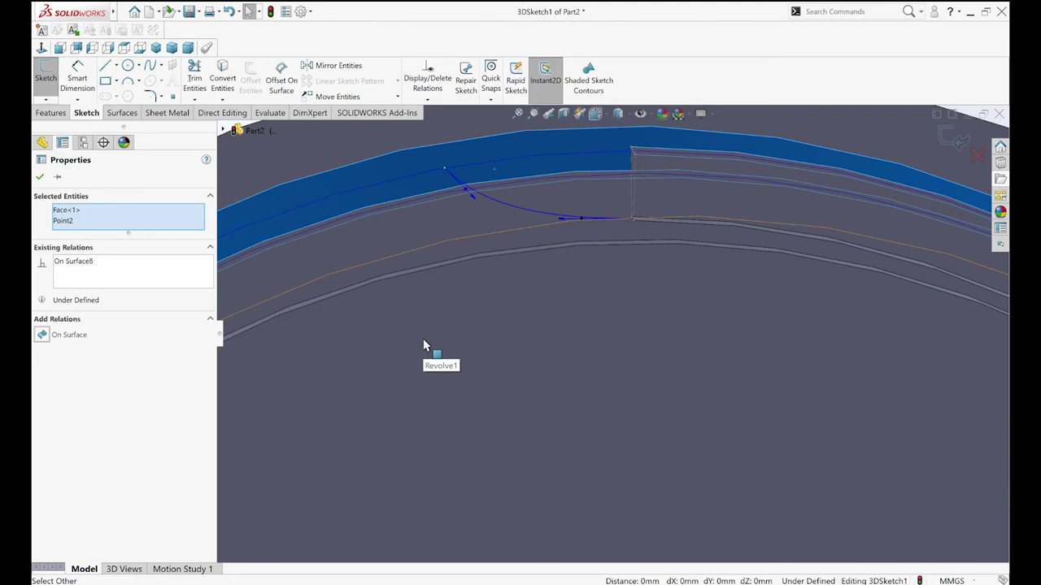
key(z)
click(383, 146)
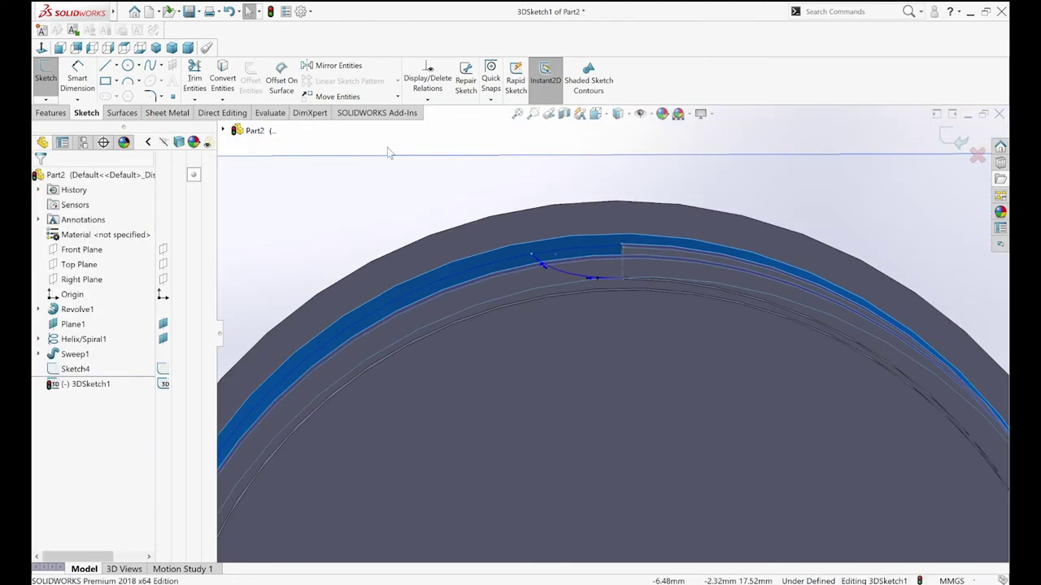
click(534, 148)
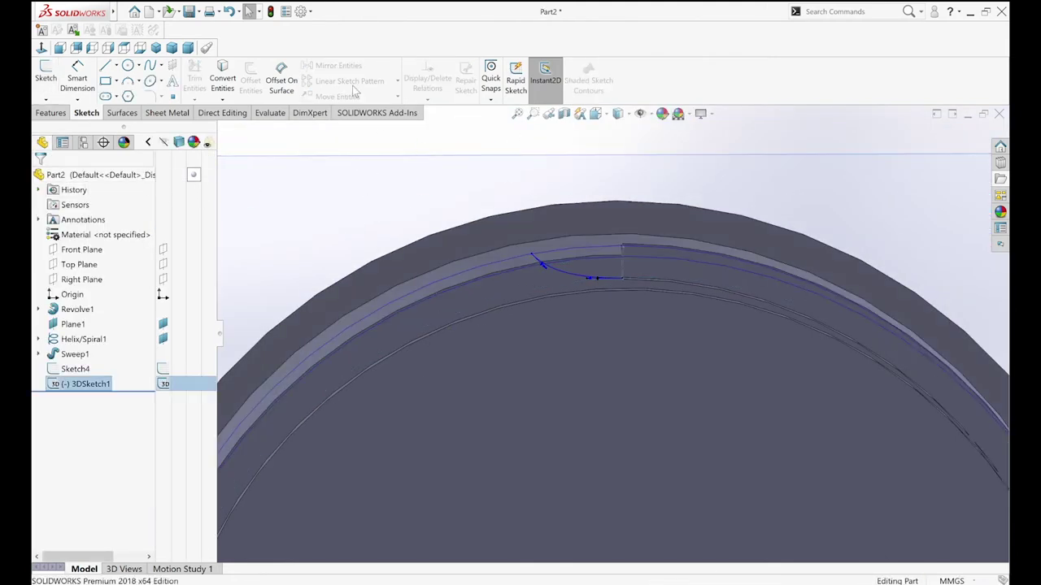
Sweep the thread profile face along the 3D sketch spline to create Sweep2
click(57, 113)
click(150, 67)
mouse_move(447, 144)
middle_down()
mouse_move(518, 284)
mouse_move(553, 291)
mouse_move(619, 277)
middle_up()
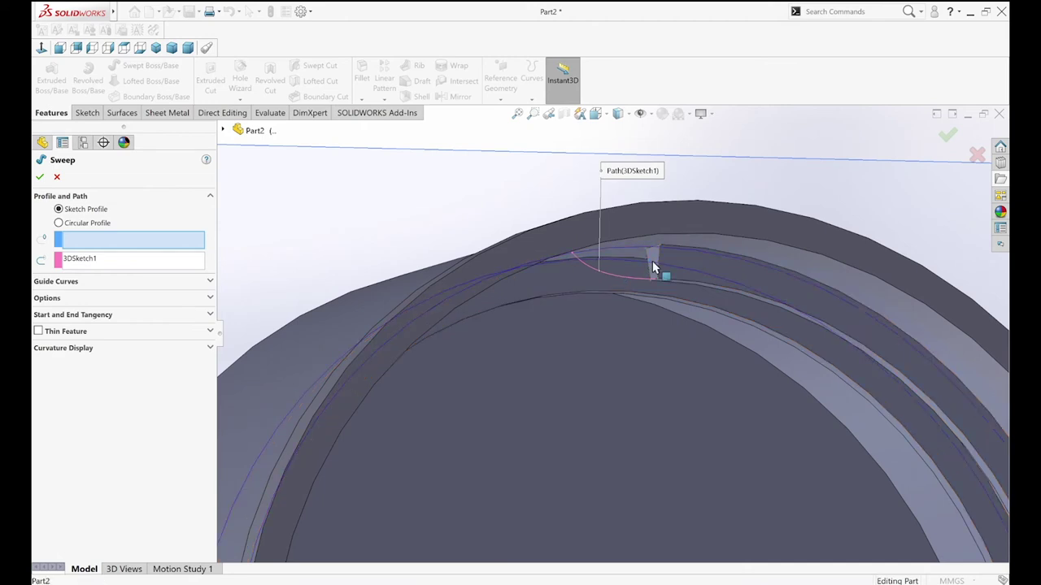
click(653, 268)
click(42, 177)
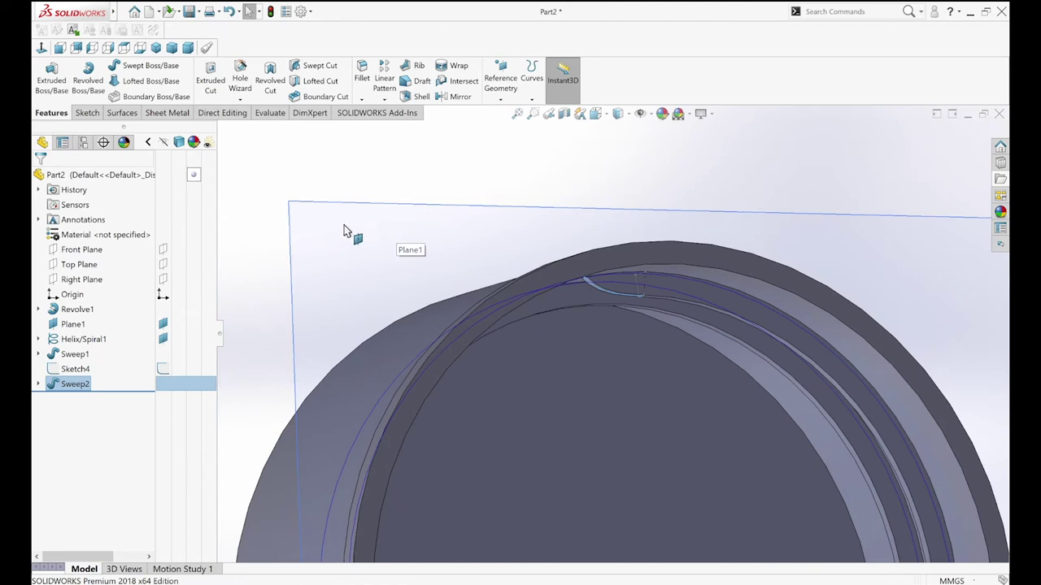
key(Escape)
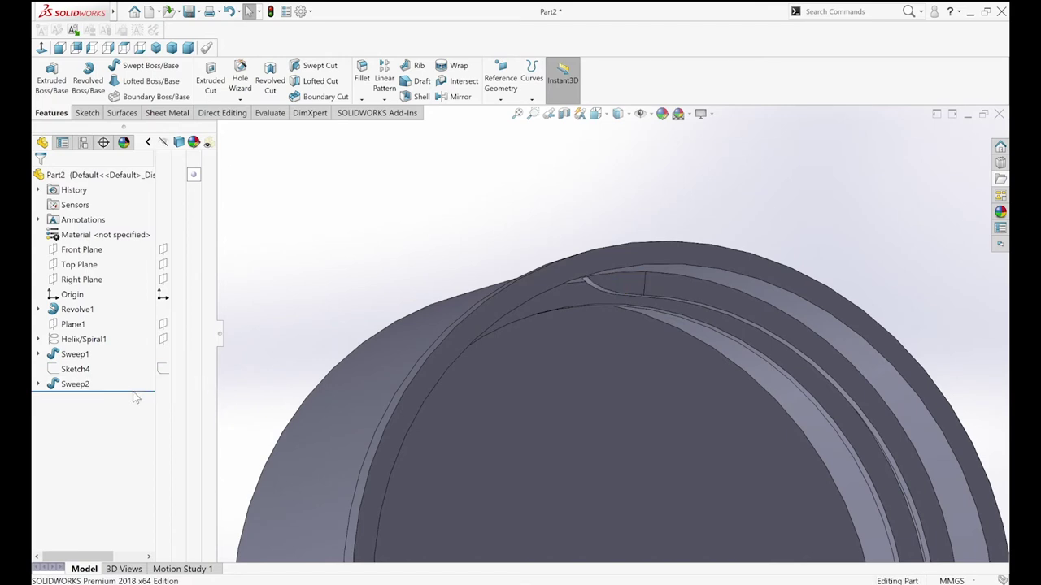
Roll the part back to just after Sweep1 and start a Full Round fillet
click(137, 391)
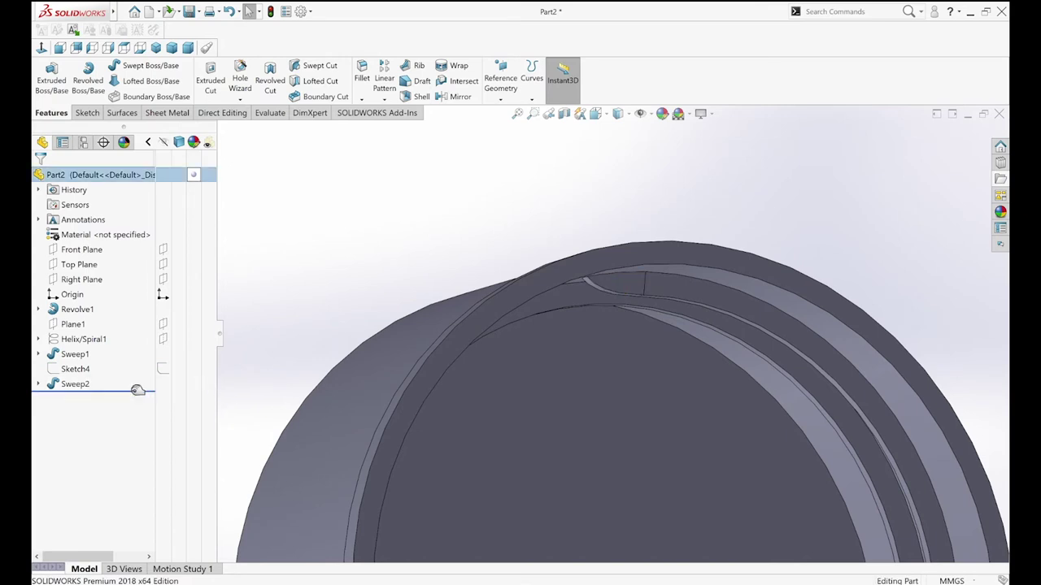
drag(134, 372, 134, 361)
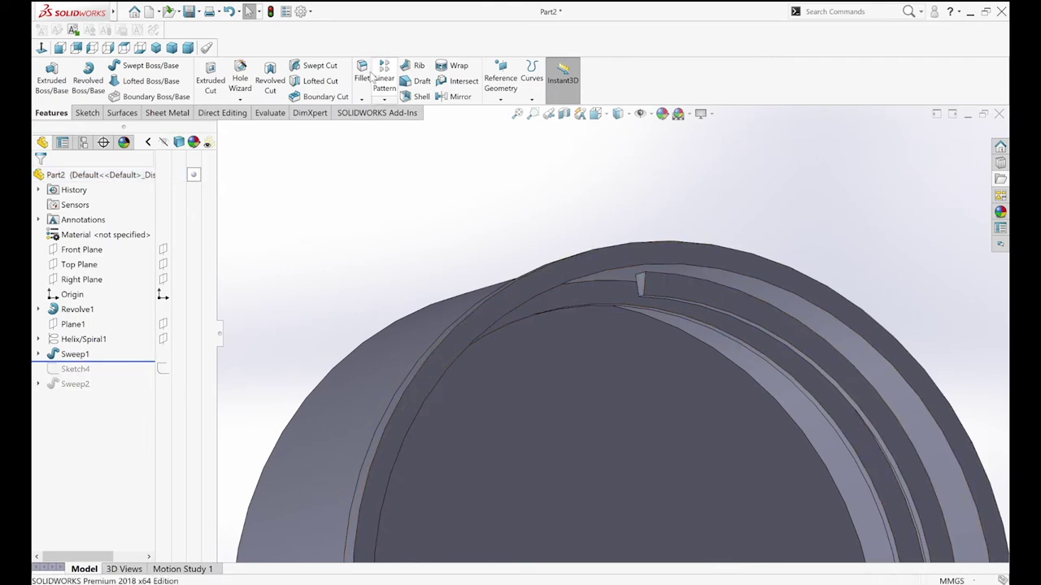
click(363, 73)
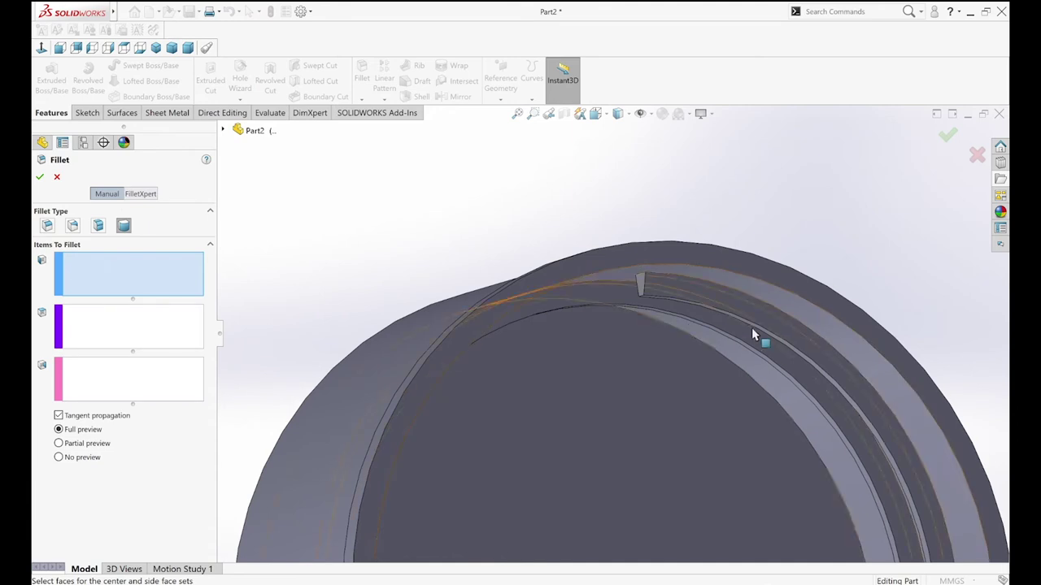
Pick the ridge's first side face and narrow centre face for the full round fillet
click(716, 297)
scroll(714, 313, down, 3)
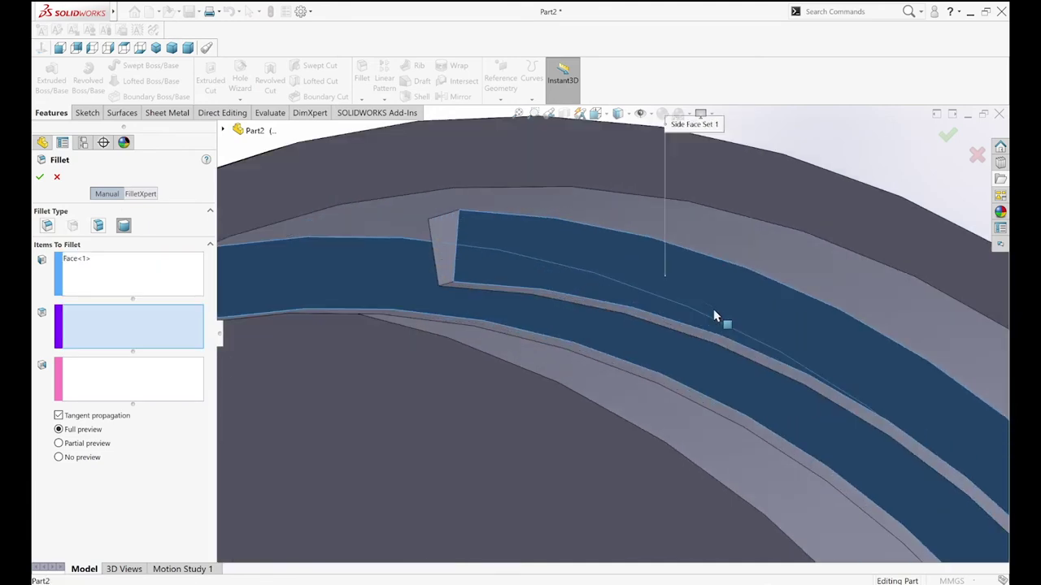
click(639, 315)
mouse_move(633, 331)
middle_down()
mouse_move(662, 204)
mouse_move(724, 230)
middle_up()
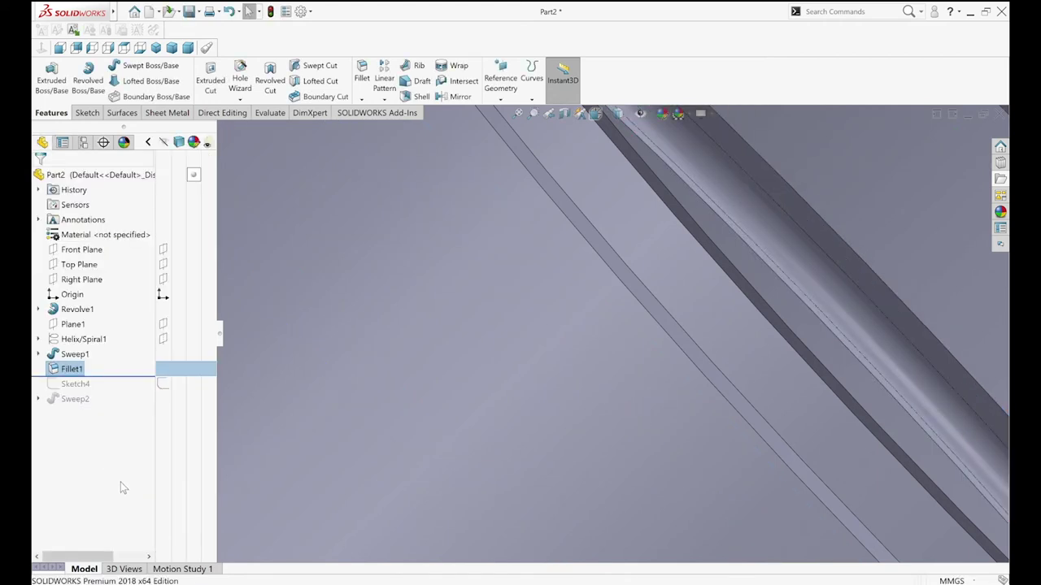
Roll Fillet1 forward to the end and view the finished threaded cap in isometric
right_click(80, 368)
click(97, 406)
scroll(474, 403, up, 3)
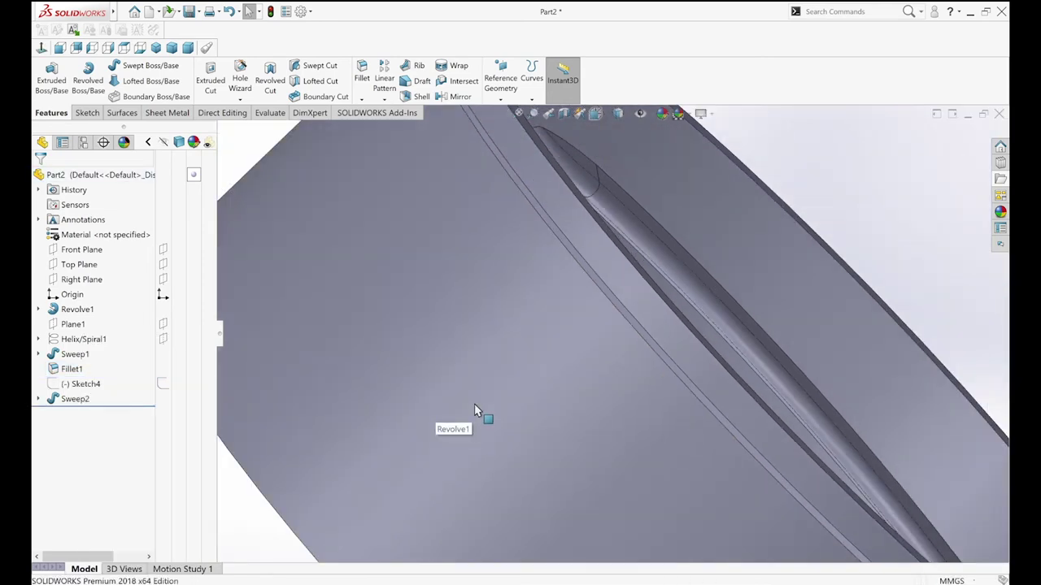
scroll(474, 403, up, 3)
mouse_move(724, 238)
middle_down()
mouse_move(695, 258)
mouse_move(655, 446)
mouse_move(659, 306)
mouse_move(672, 275)
mouse_move(660, 346)
mouse_move(678, 430)
mouse_move(773, 470)
mouse_move(632, 364)
middle_up()
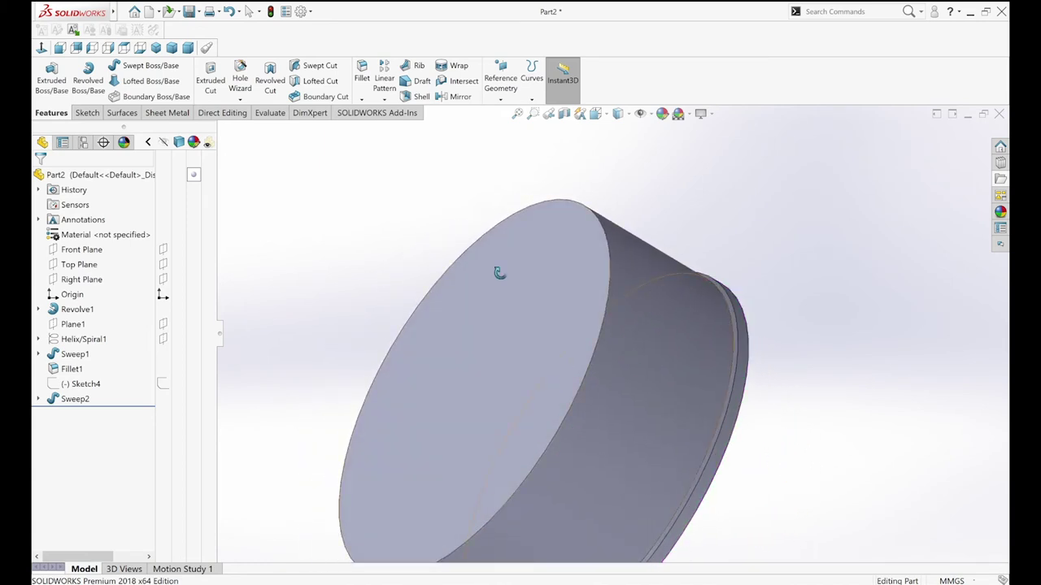
click(156, 48)
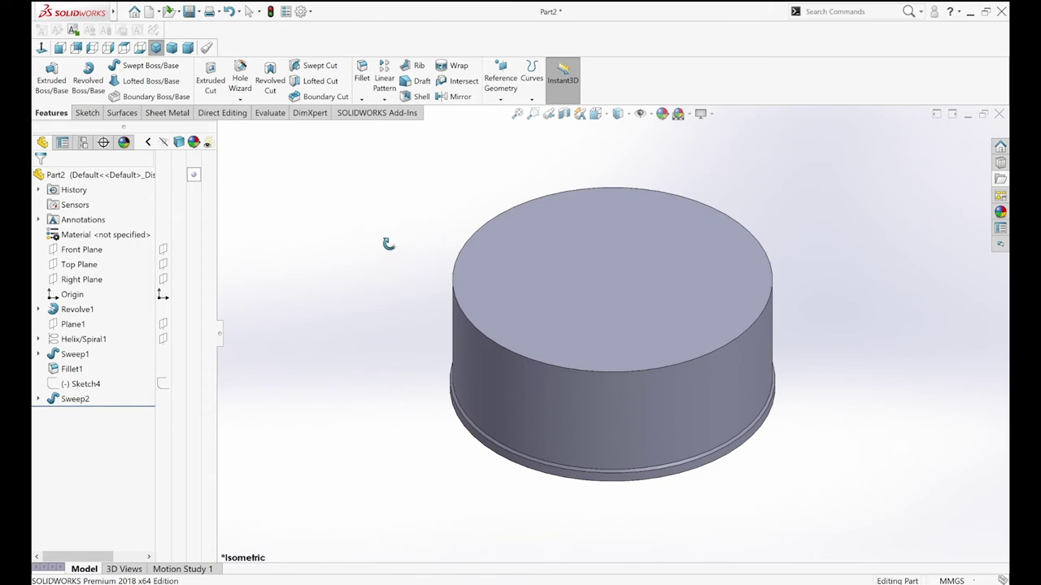
click(599, 265)
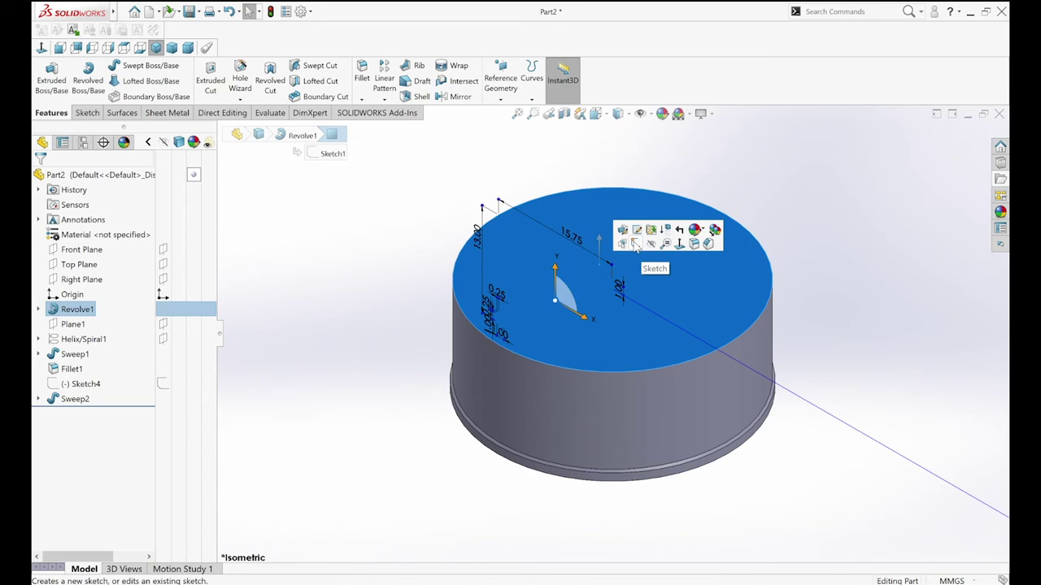
Start a sketch on the cap's top face and open the BPI_AI(28x28)_v1 DXF logo
click(636, 244)
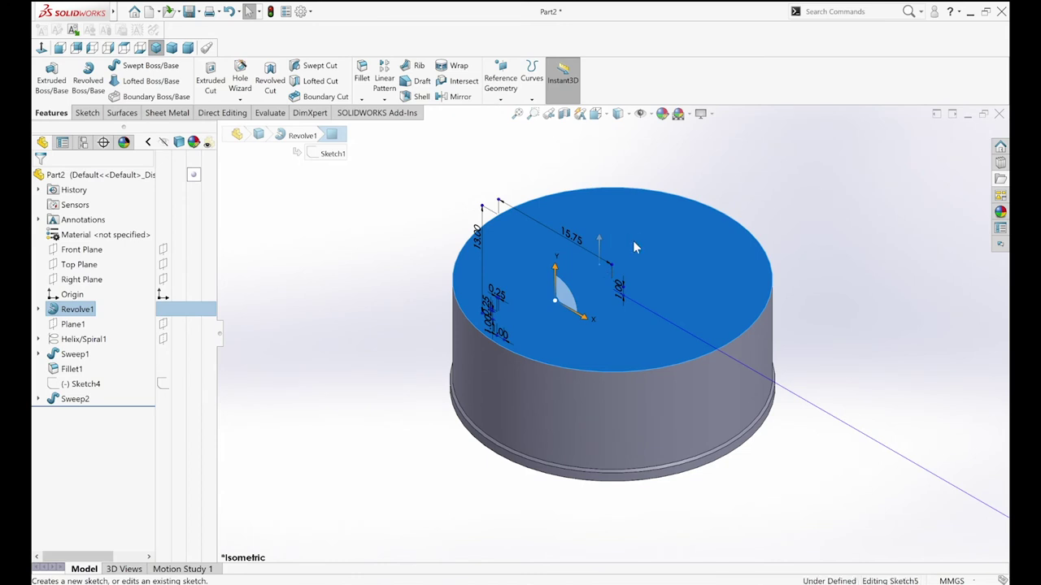
click(124, 11)
click(126, 45)
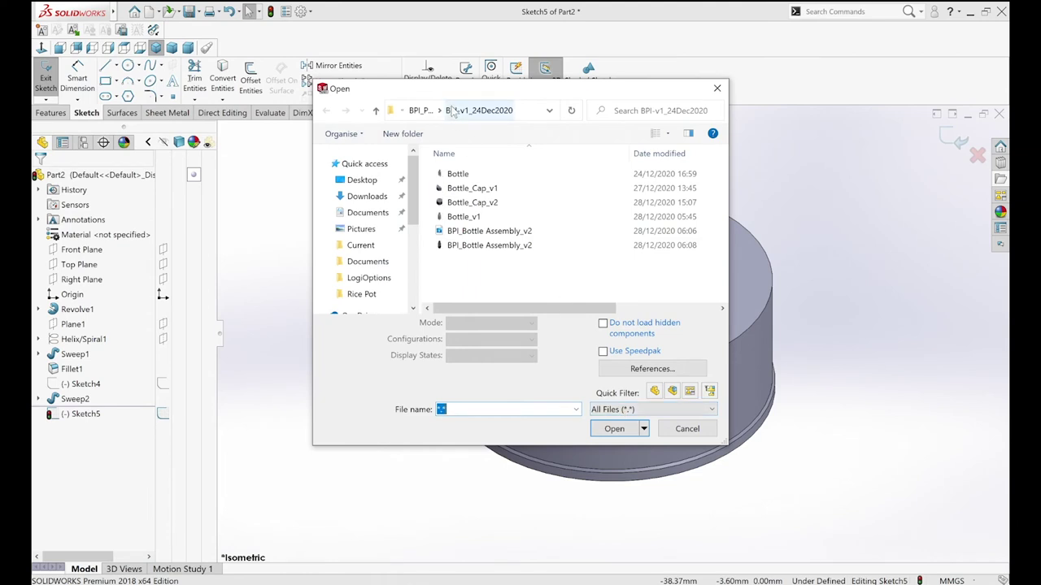
click(420, 109)
click(477, 246)
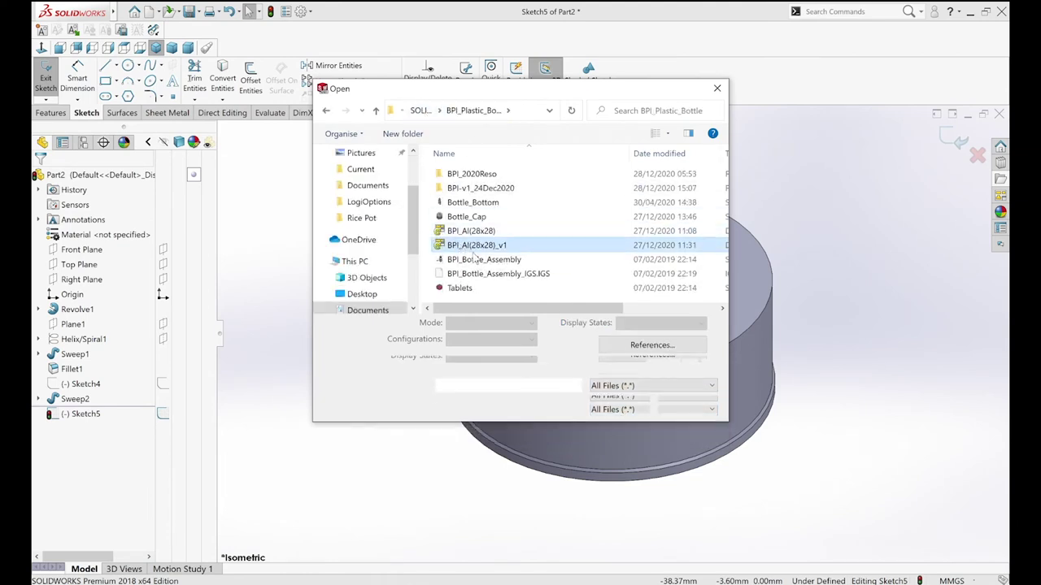
click(616, 404)
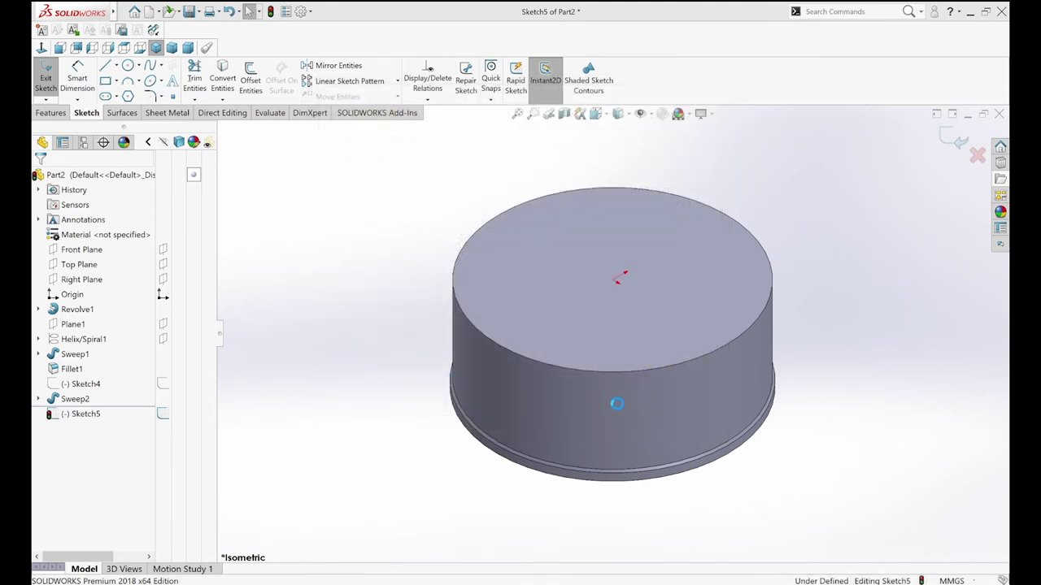
Import the logo with a white preview background and adjusted sheet position
click(590, 453)
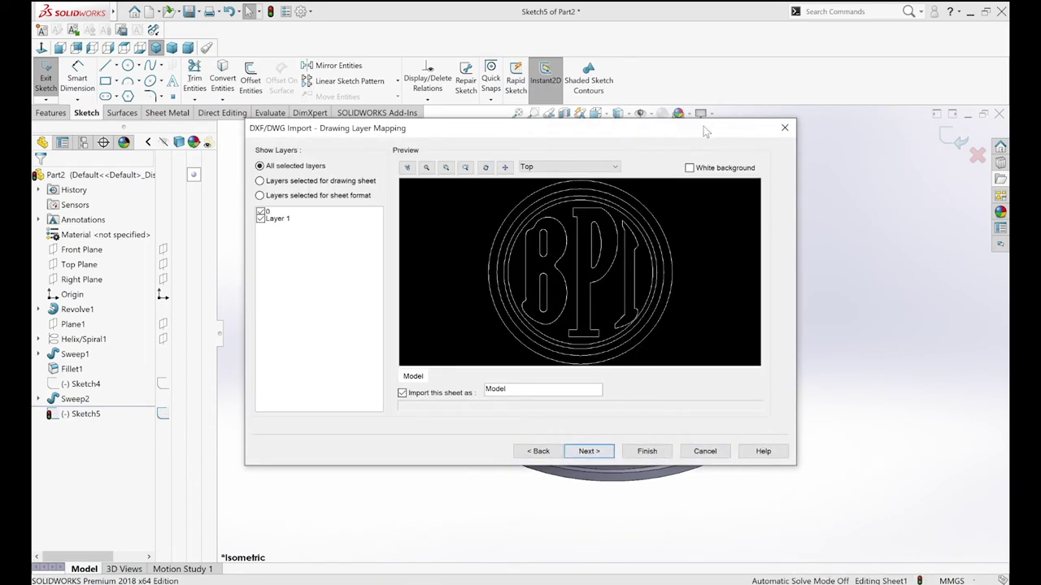
click(689, 169)
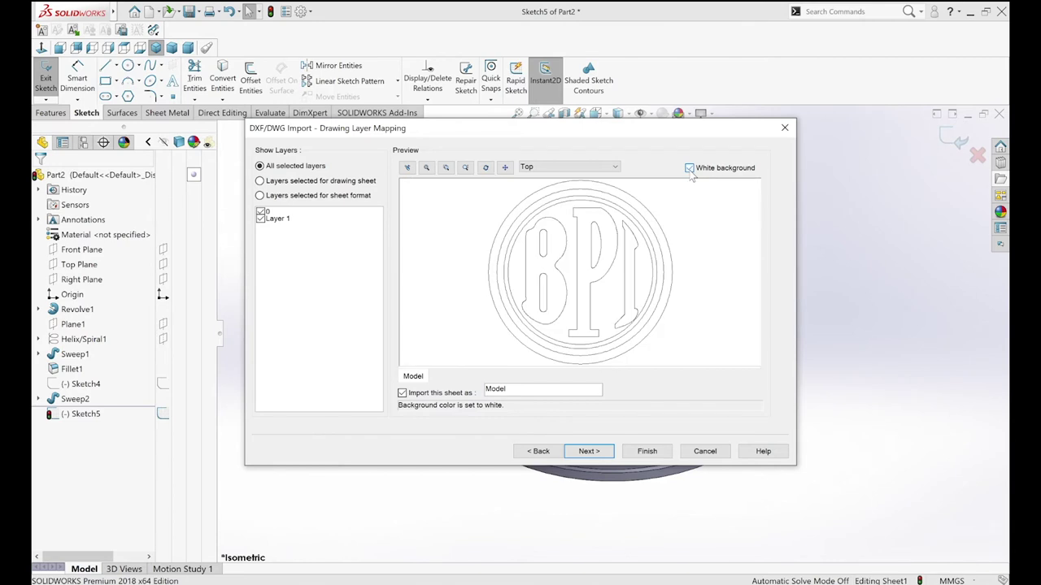
click(591, 453)
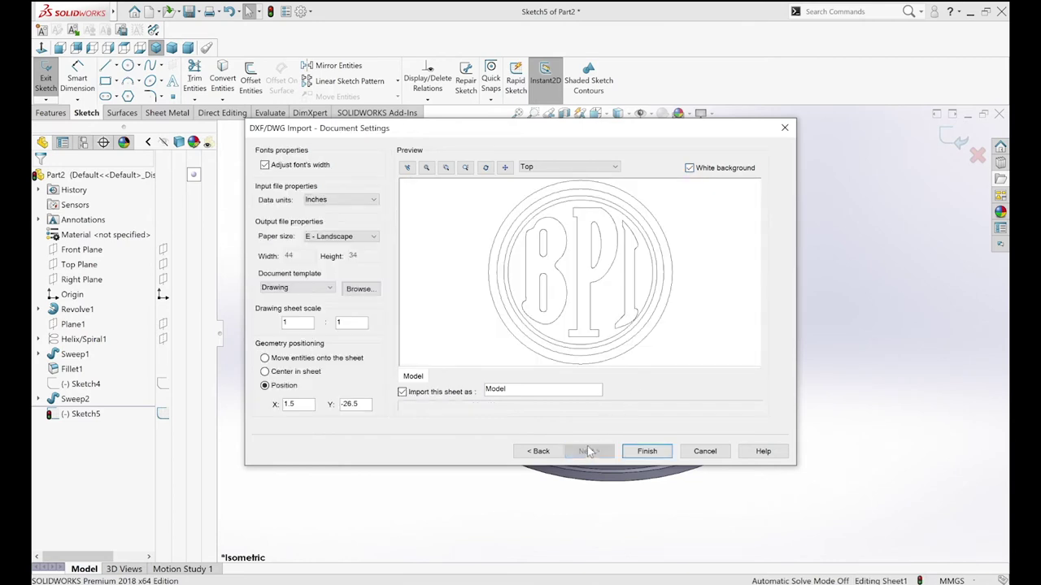
mouse_move(578, 318)
mouse_down()
mouse_move(588, 294)
mouse_move(574, 235)
mouse_move(586, 233)
mouse_up()
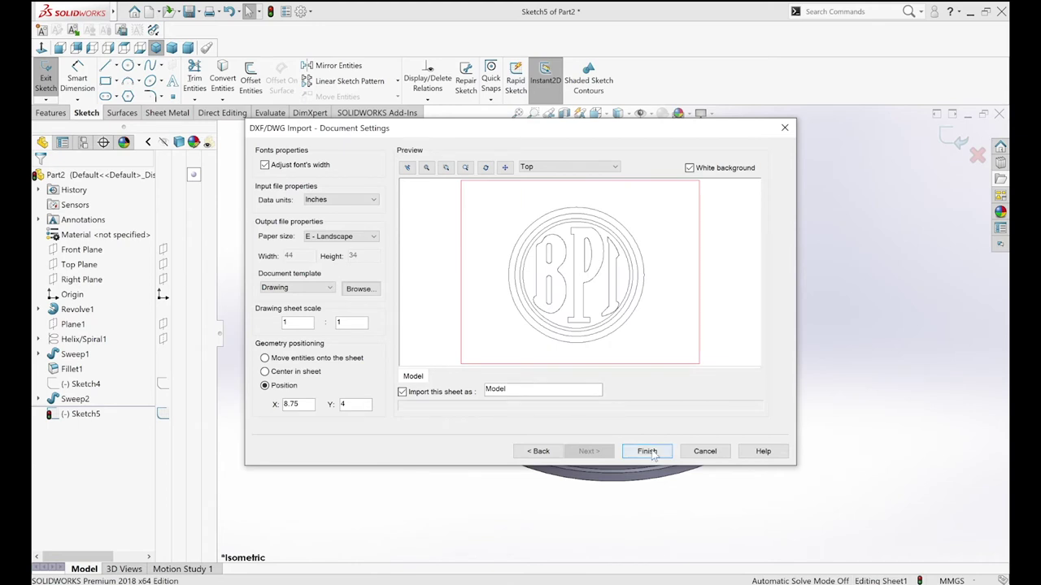
click(648, 452)
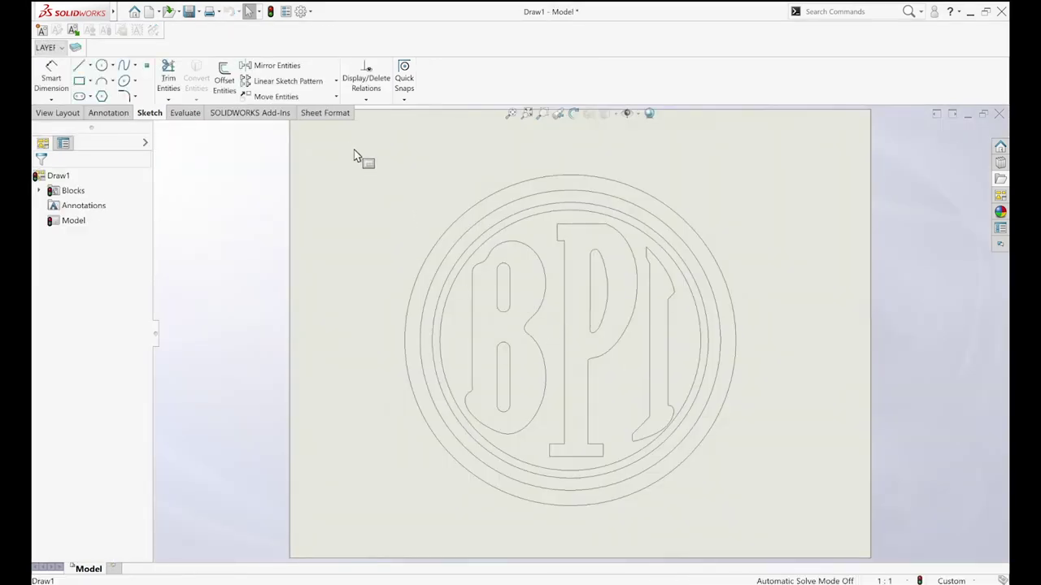
Draw a vertical and a horizontal centerline across the BPI logo
drag(351, 151, 486, 250)
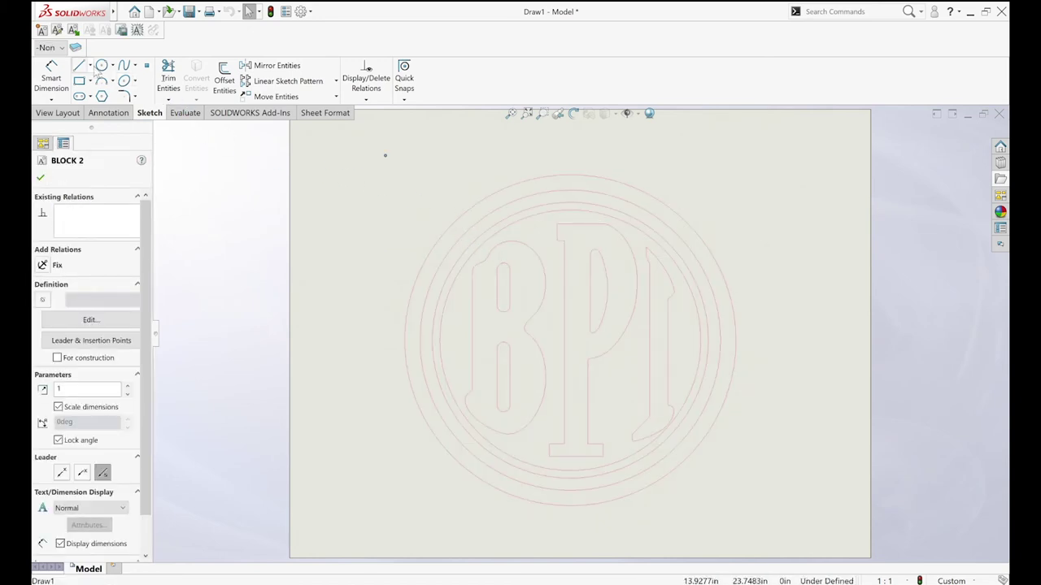
click(90, 65)
click(95, 96)
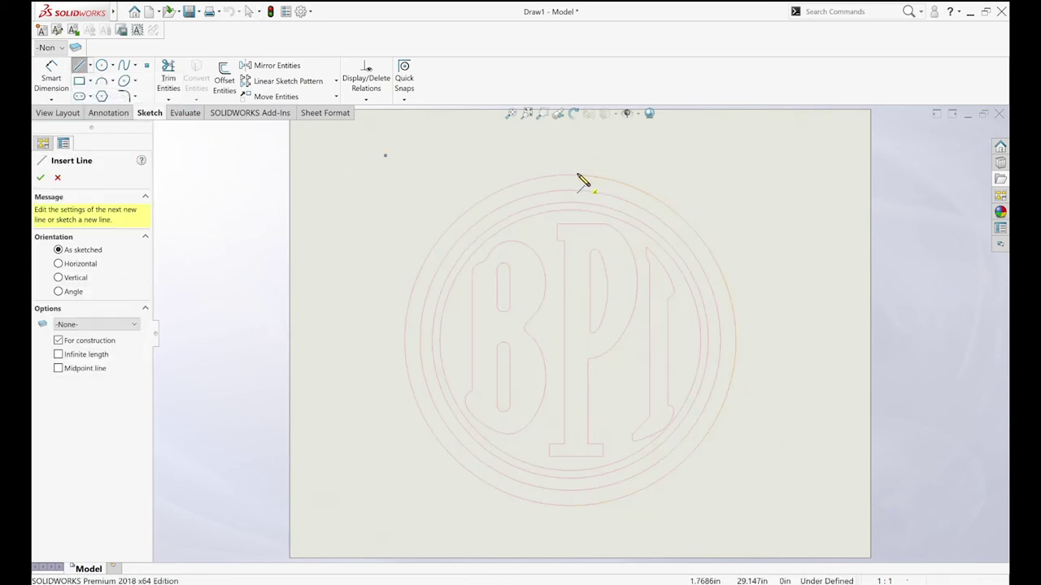
click(570, 176)
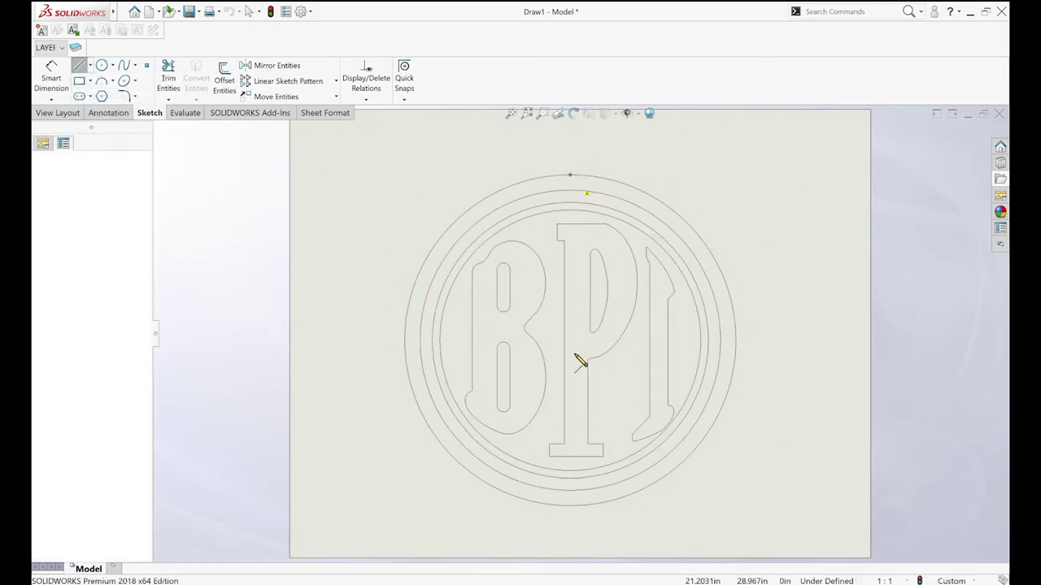
double_click(570, 505)
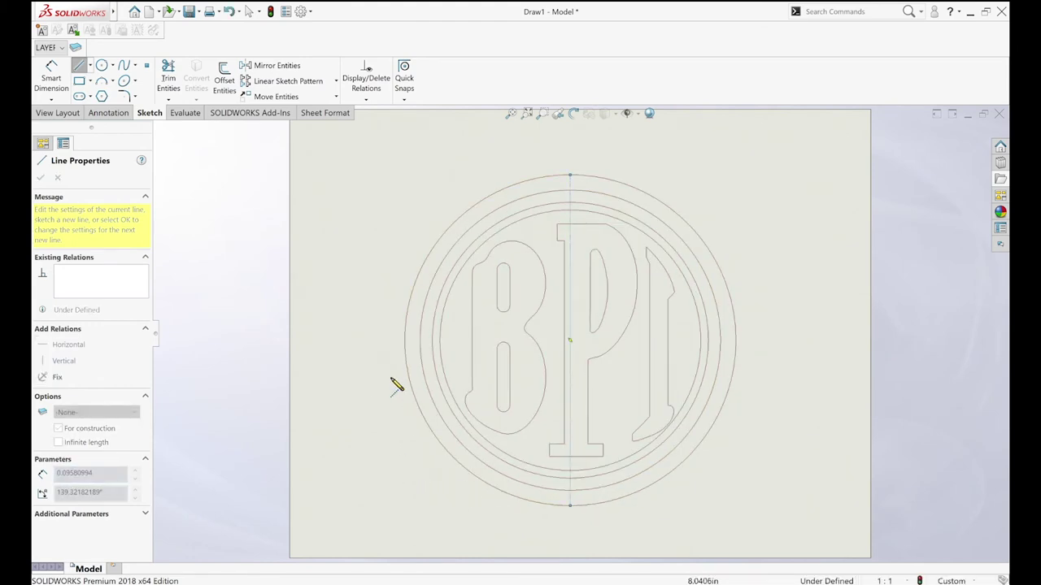
click(357, 326)
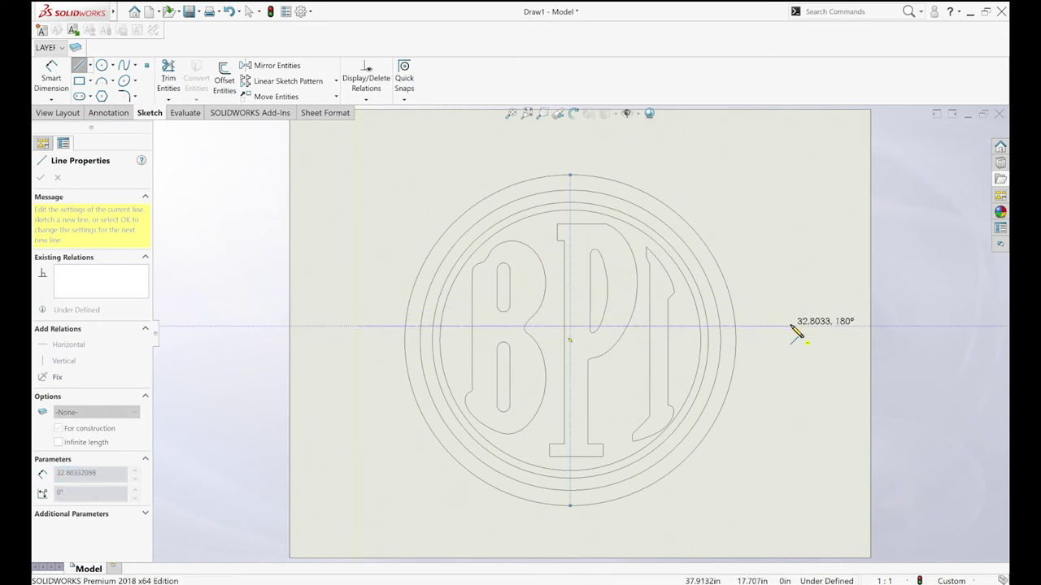
double_click(793, 326)
key(Escape)
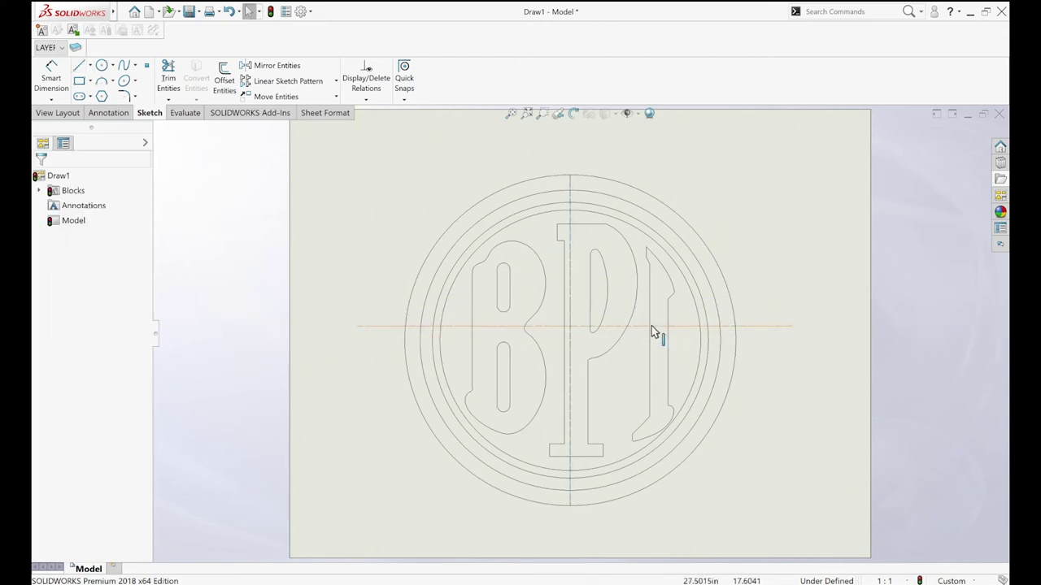
Make the two centerlines' midpoints coincident at the emblem's centre
right_click(640, 327)
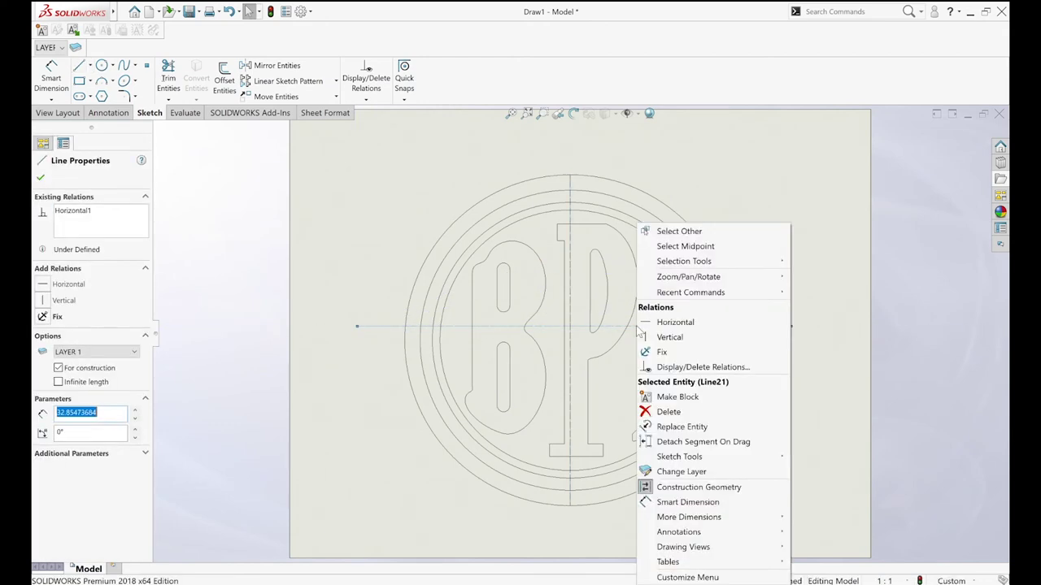
click(665, 246)
ctrl+click(569, 289)
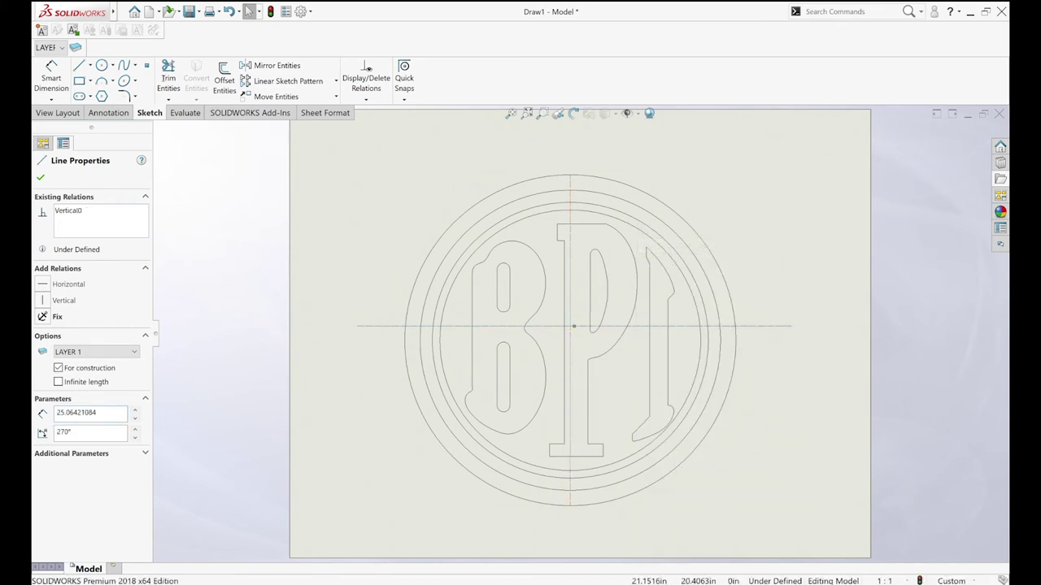
right_click(570, 289)
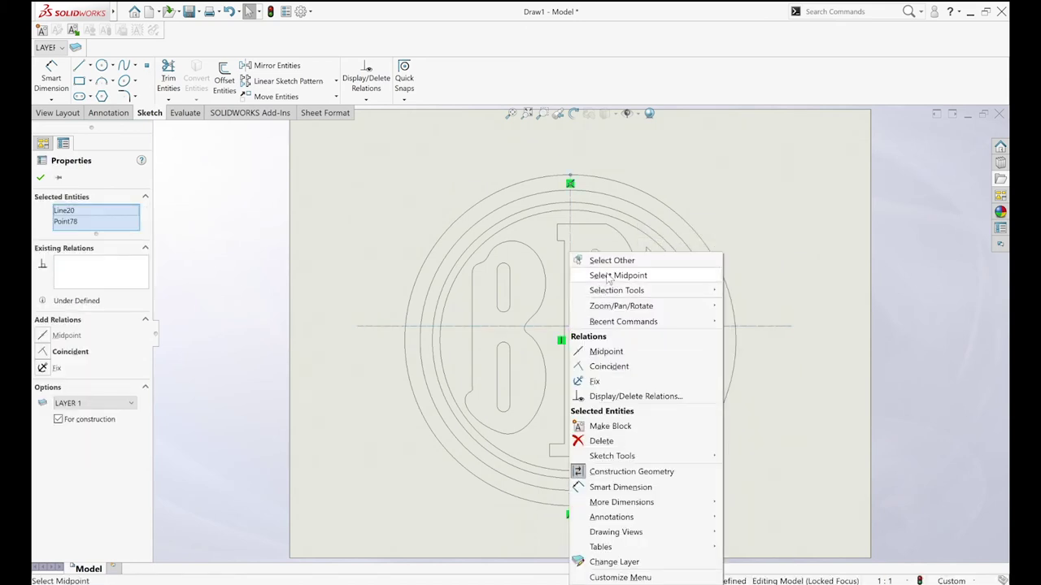
click(606, 275)
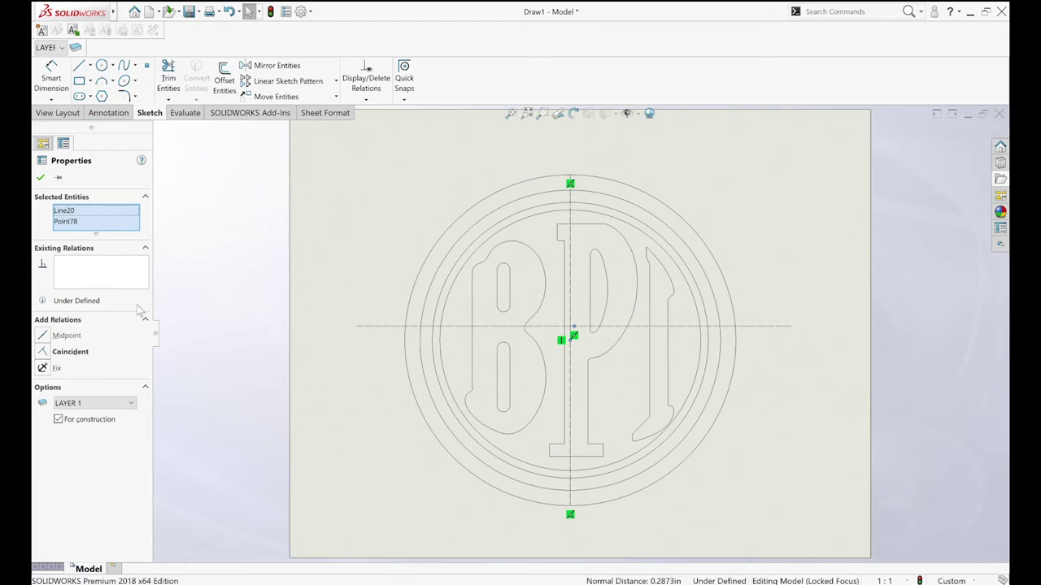
click(43, 352)
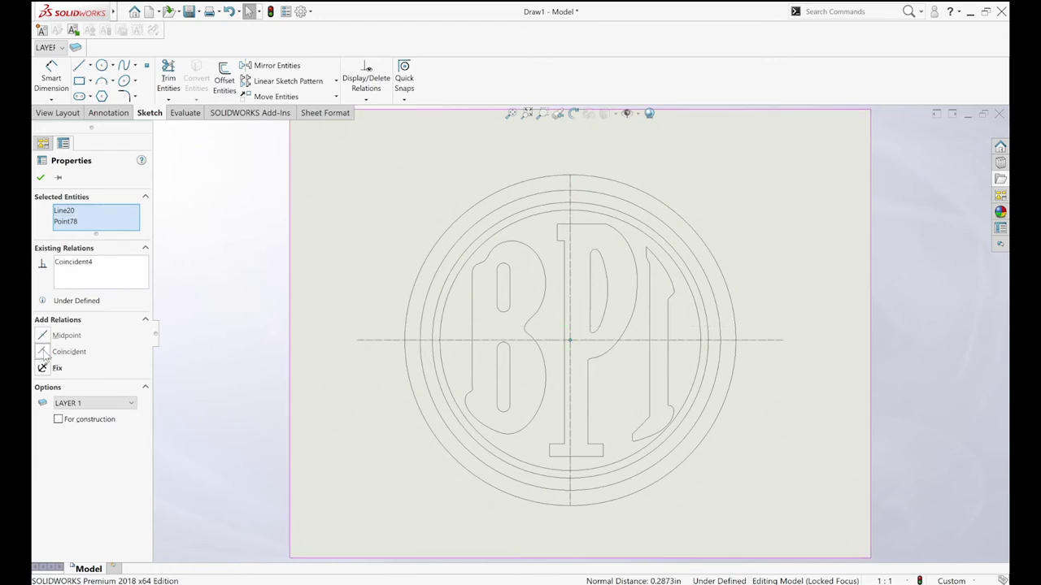
Select the whole logo together with its centerlines
key(z)
key(z)
key(z)
key(z)
scroll(683, 325, down, 1)
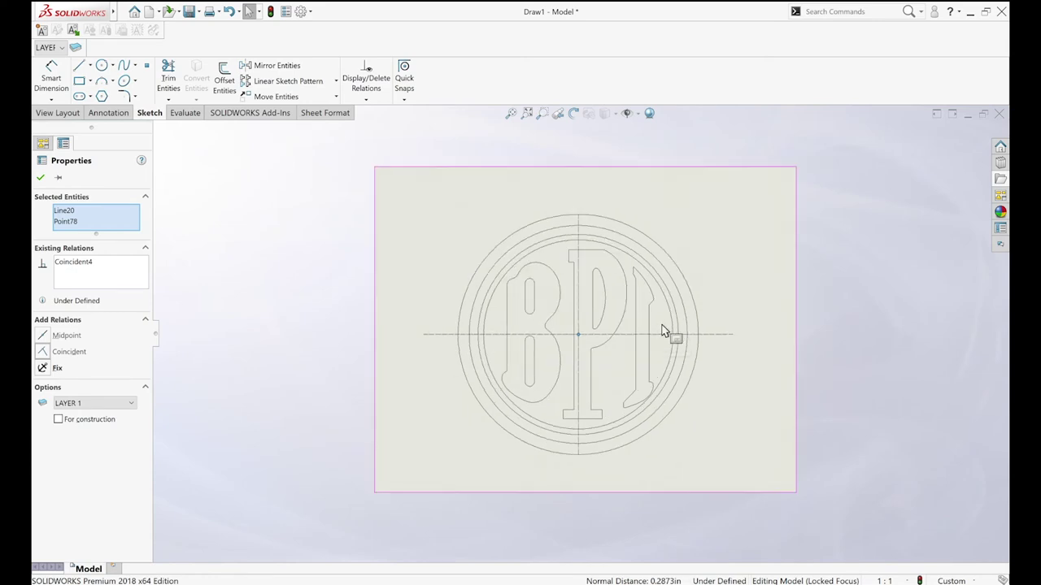
drag(423, 193, 726, 453)
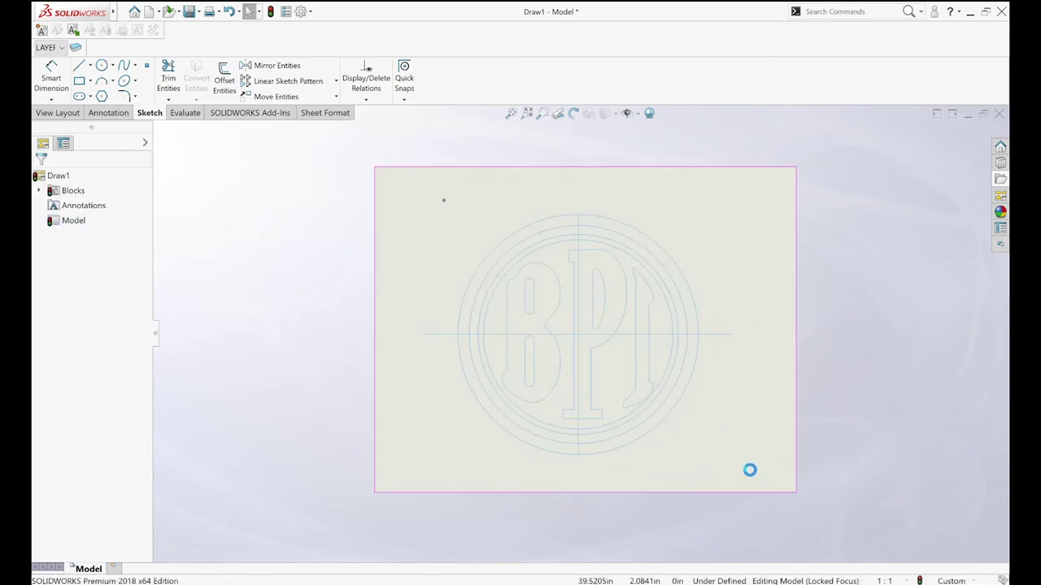
right_click(671, 411)
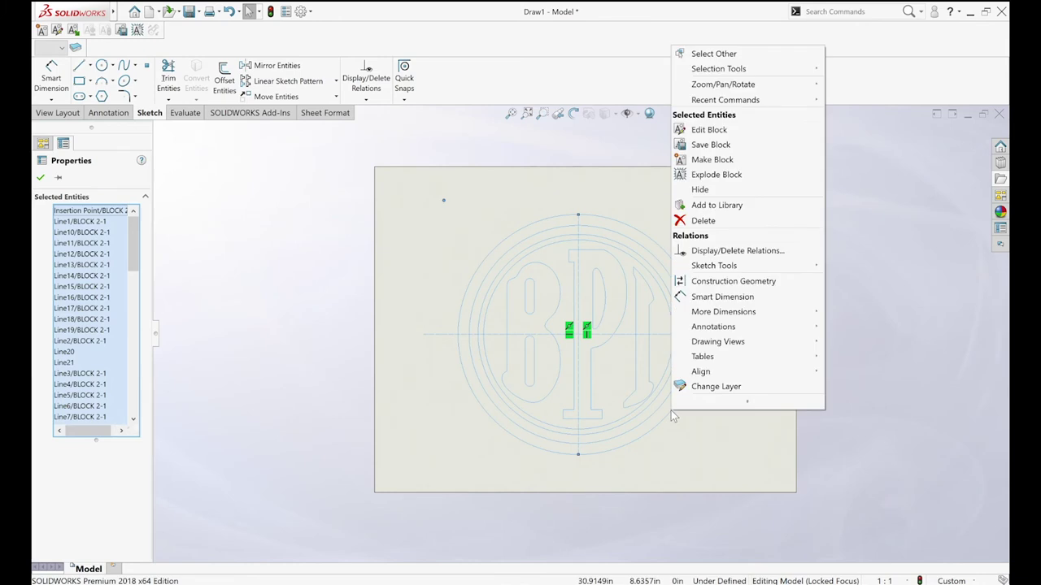
Turn the selected logo geometry into Block2
click(721, 160)
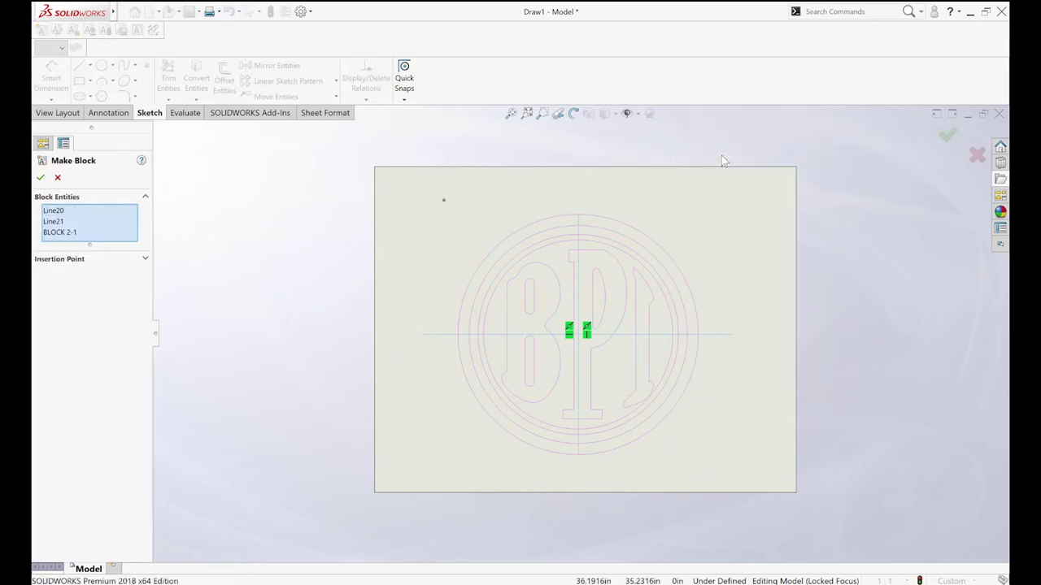
click(948, 135)
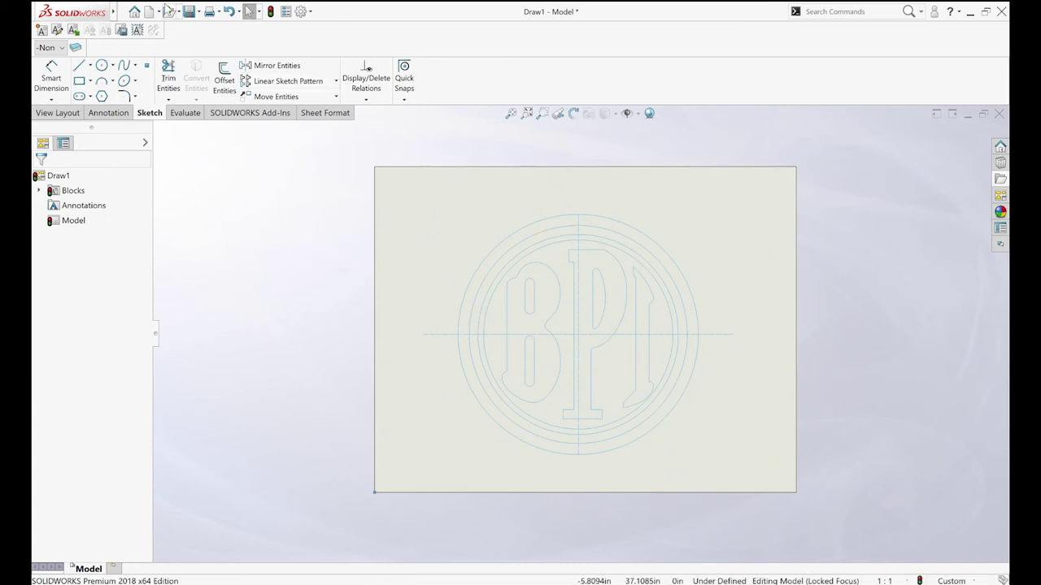
click(511, 331)
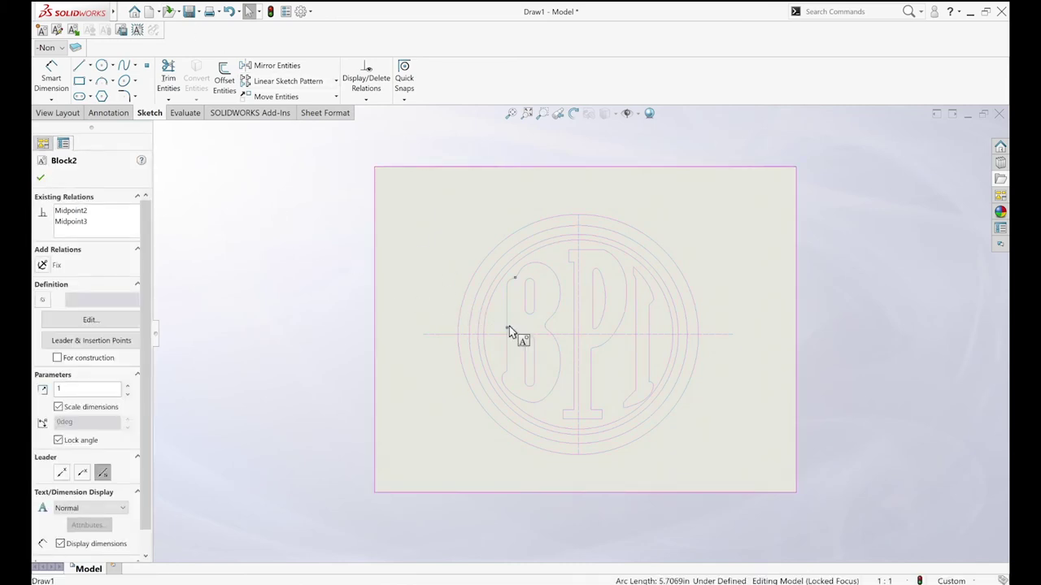
Copy the logo block and switch back to the Part2 cap model
click(126, 11)
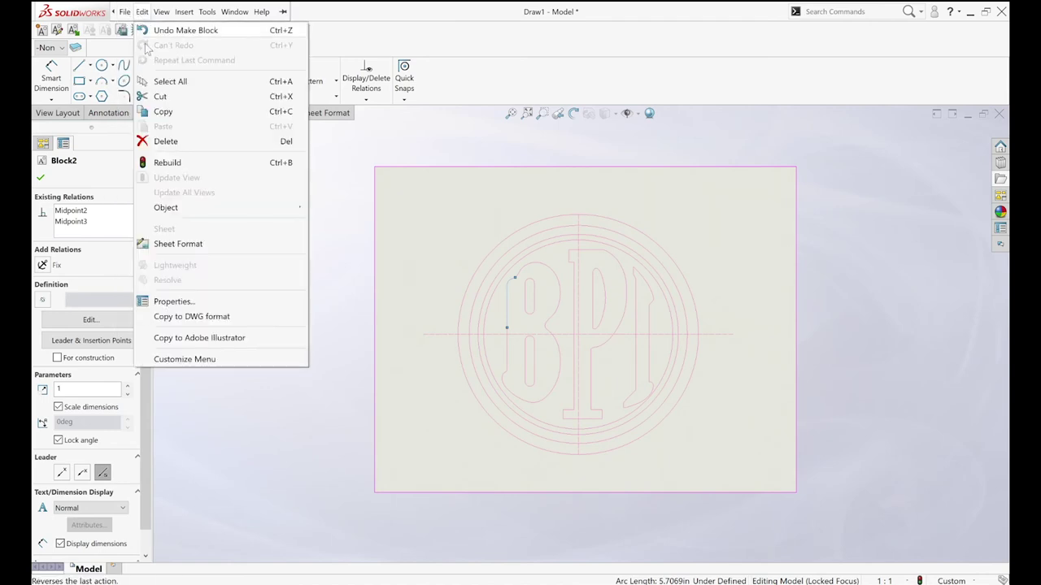
click(802, 175)
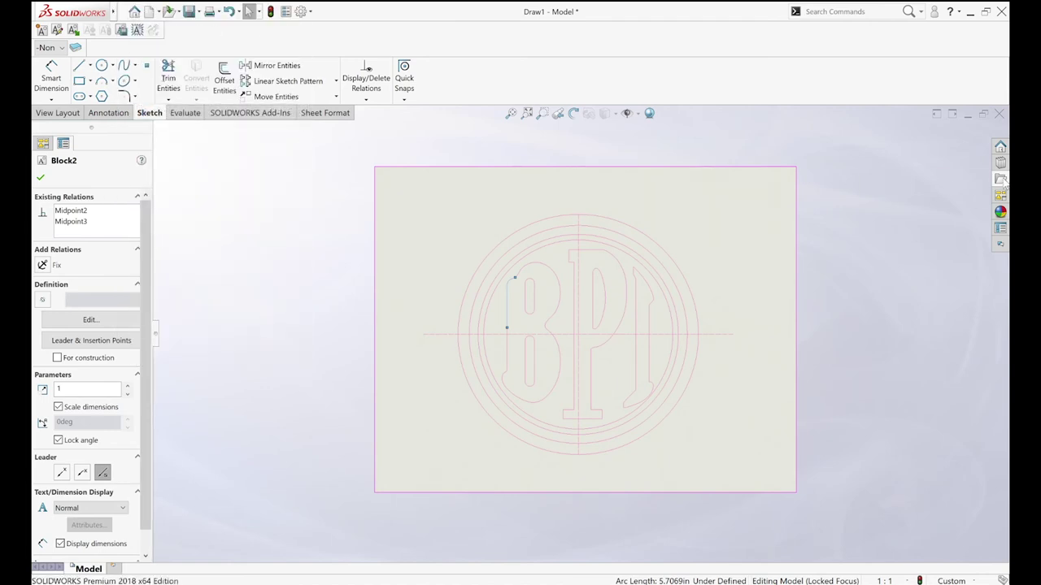
click(1001, 179)
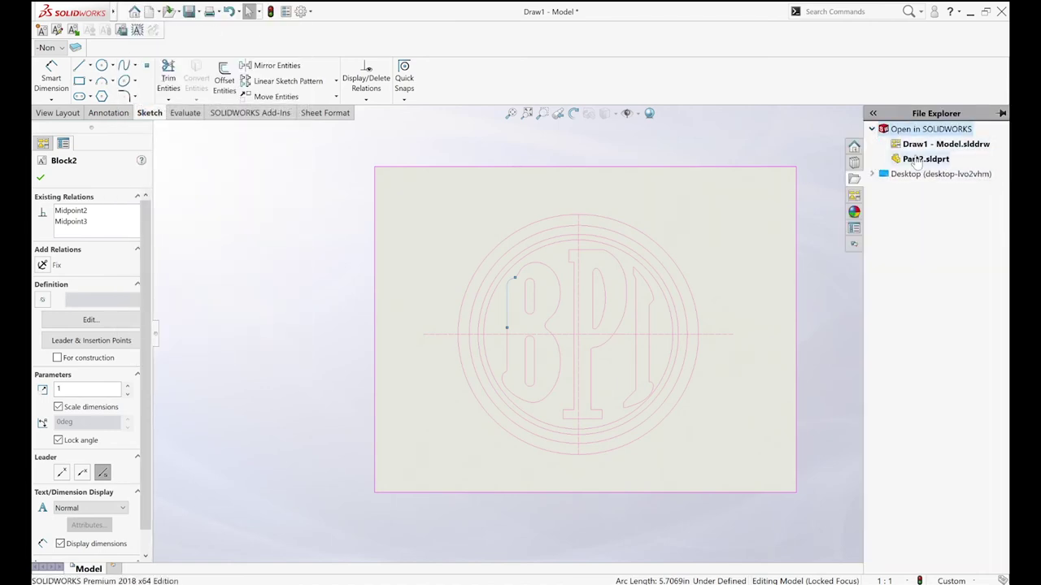
double_click(917, 159)
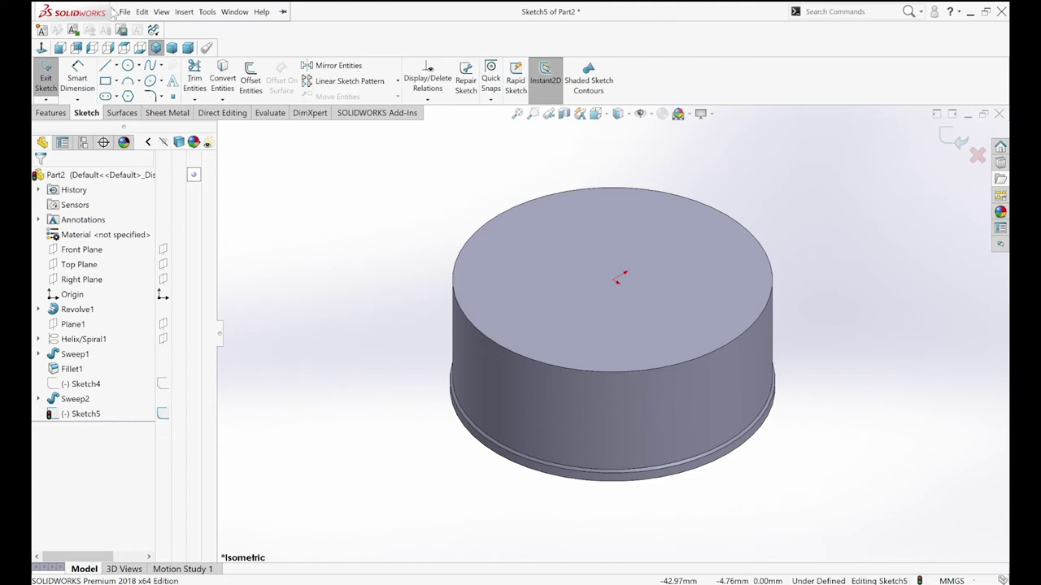
Paste the logo block into Sketch5 and snap its centre point onto the origin in Top view
mouse_move(122, 12)
click(141, 11)
key(Escape)
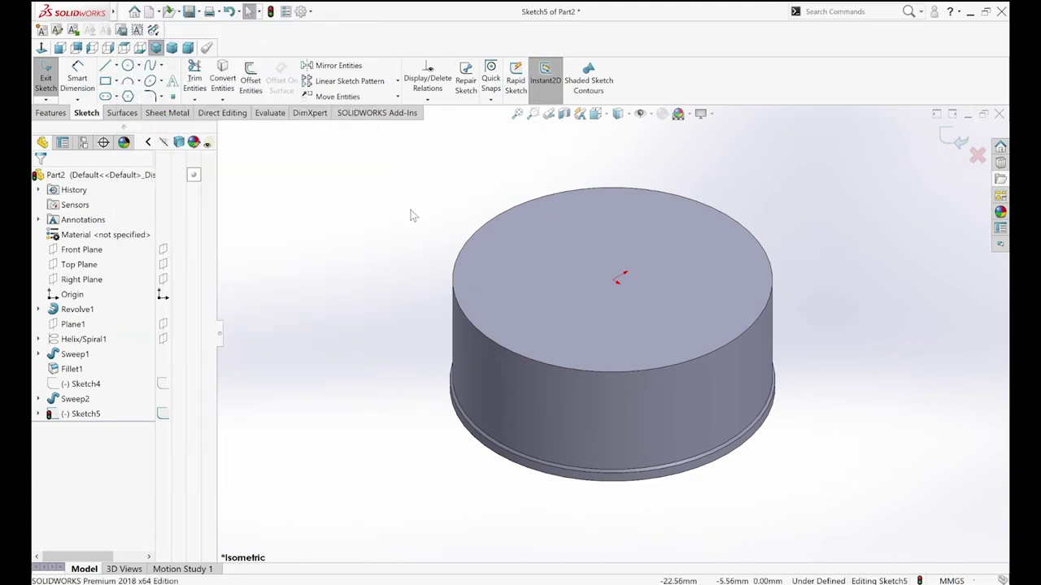
key(z)
key(z)
key(z)
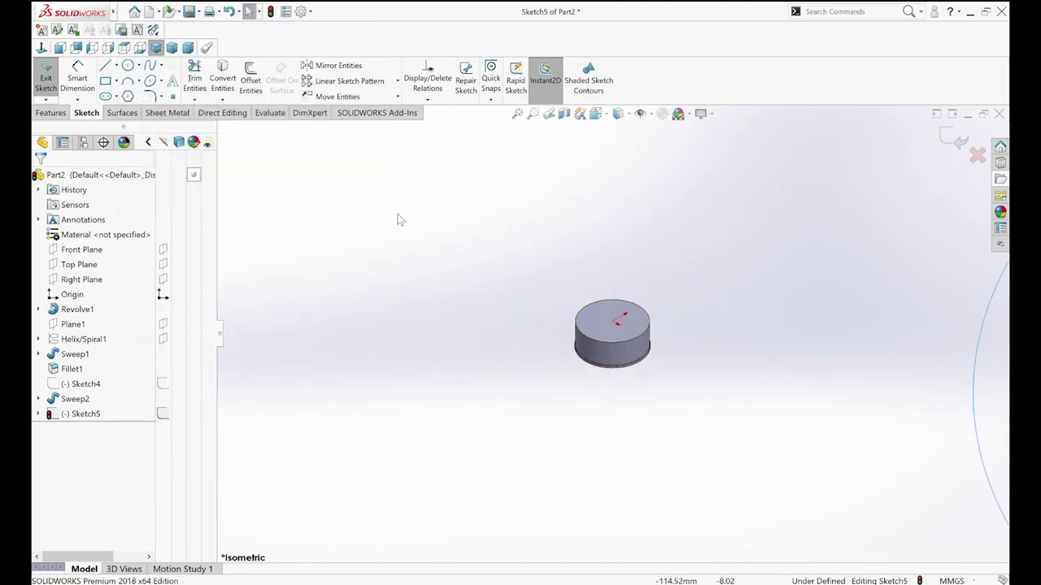
click(123, 47)
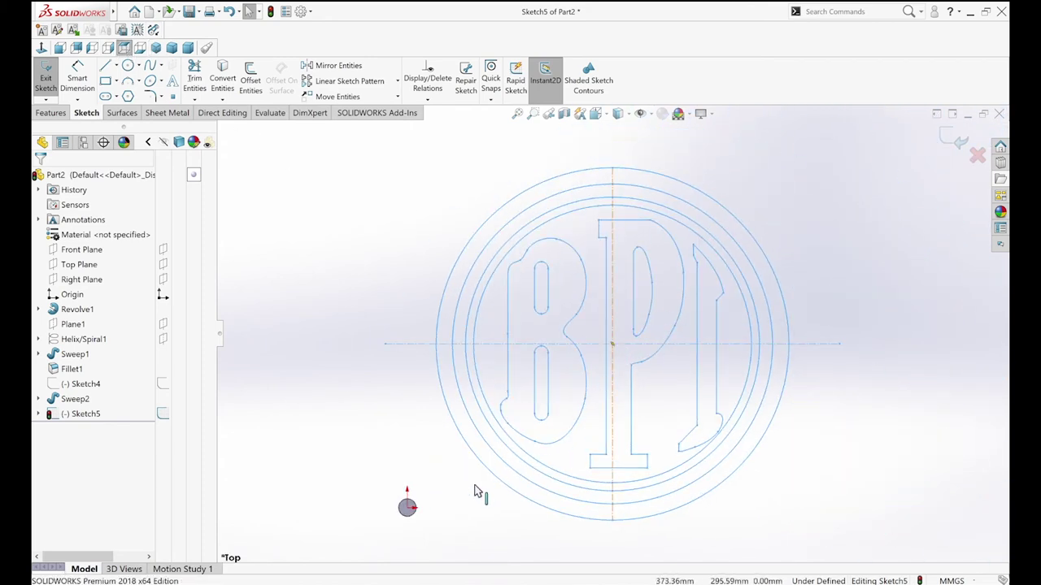
drag(486, 488, 411, 510)
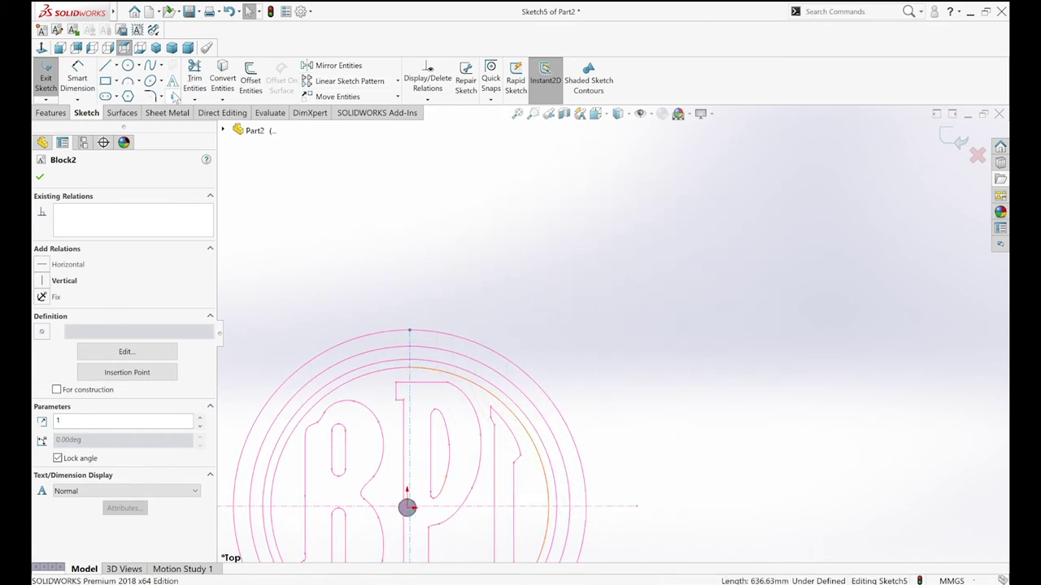
scroll(437, 539, down, 5)
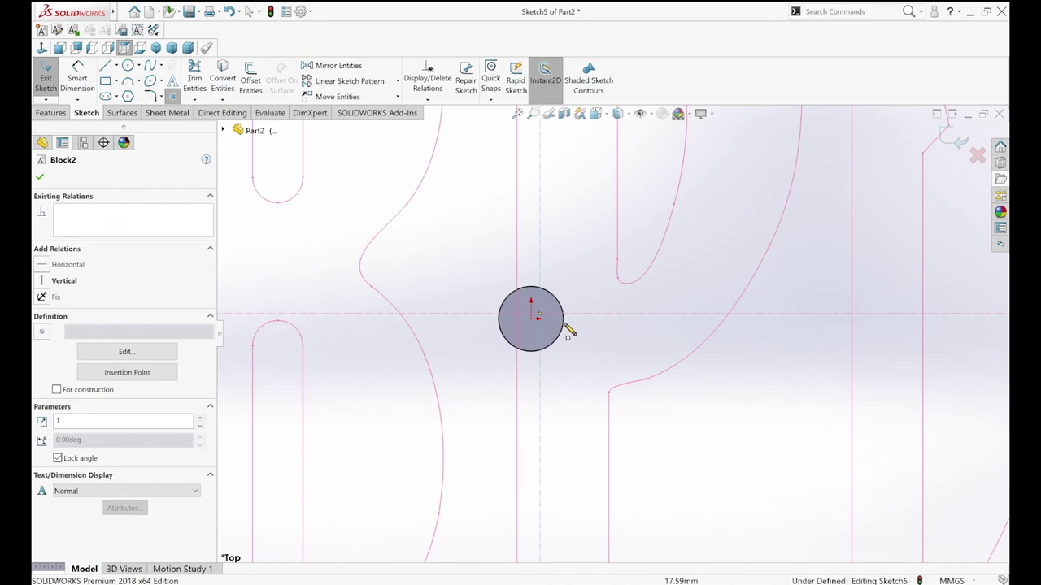
scroll(572, 324, down, 3)
click(511, 346)
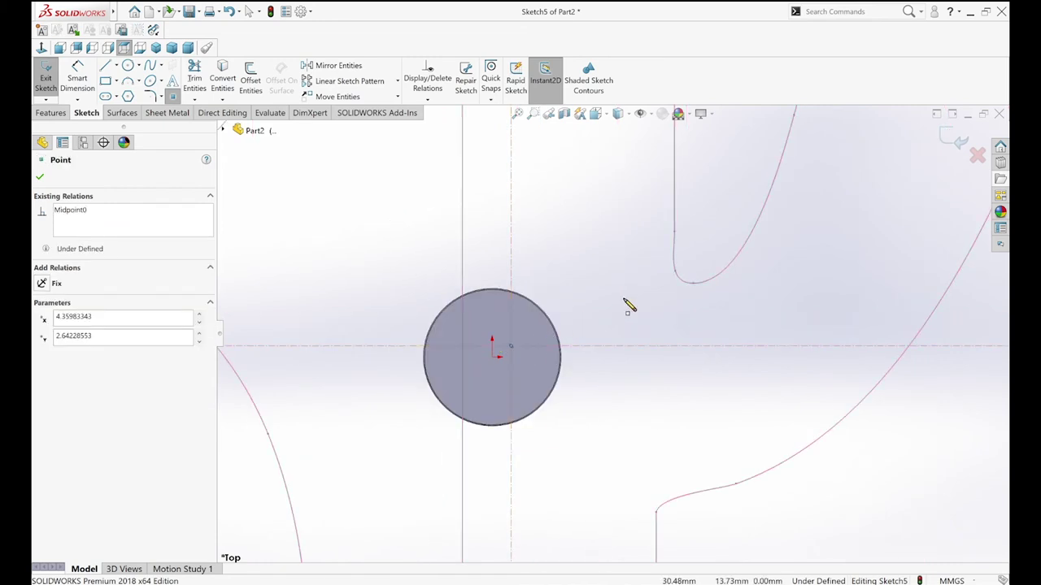
click(627, 305)
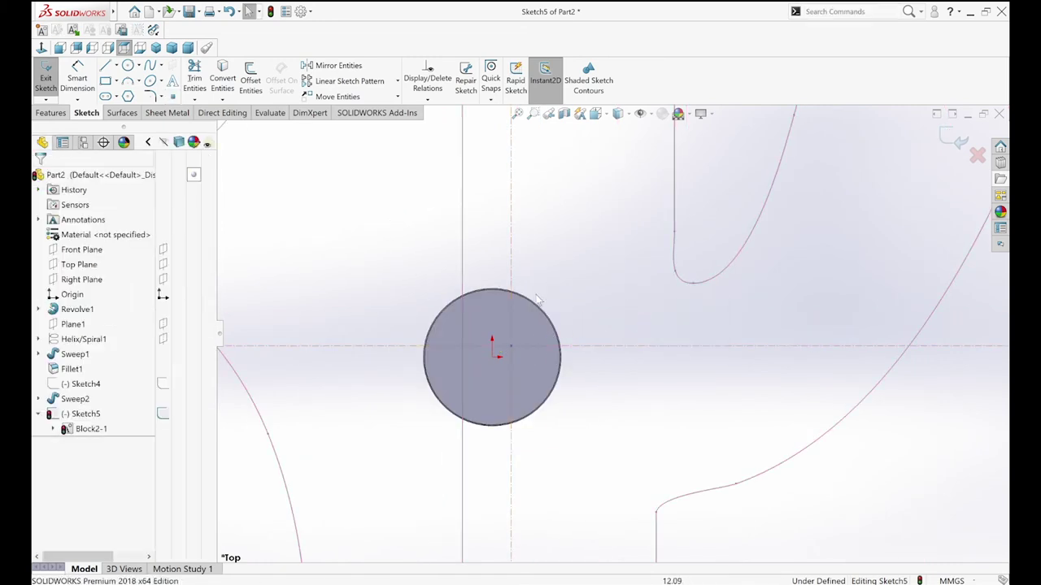
drag(509, 354, 493, 357)
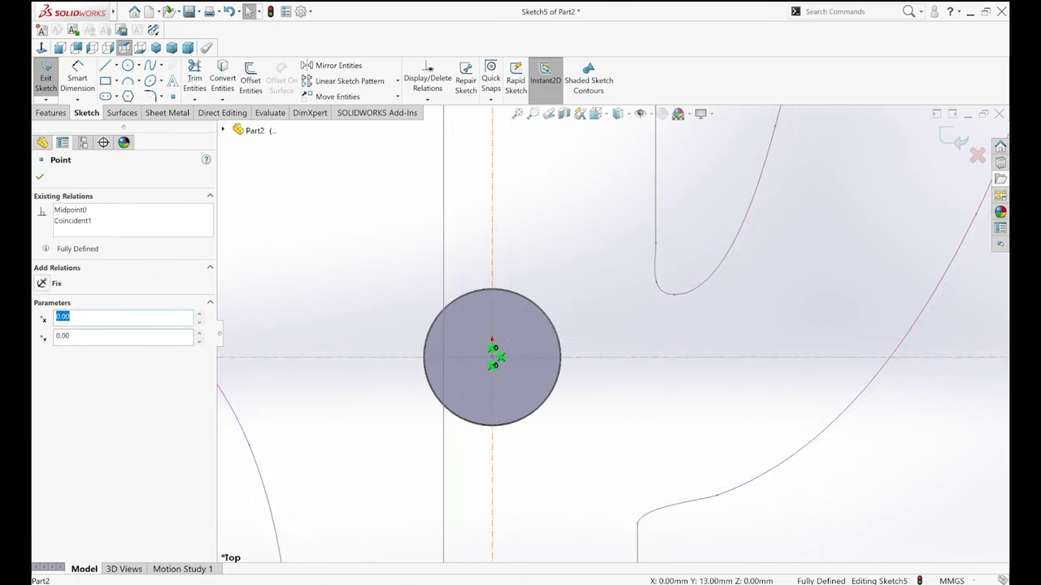
key(BackSpace)
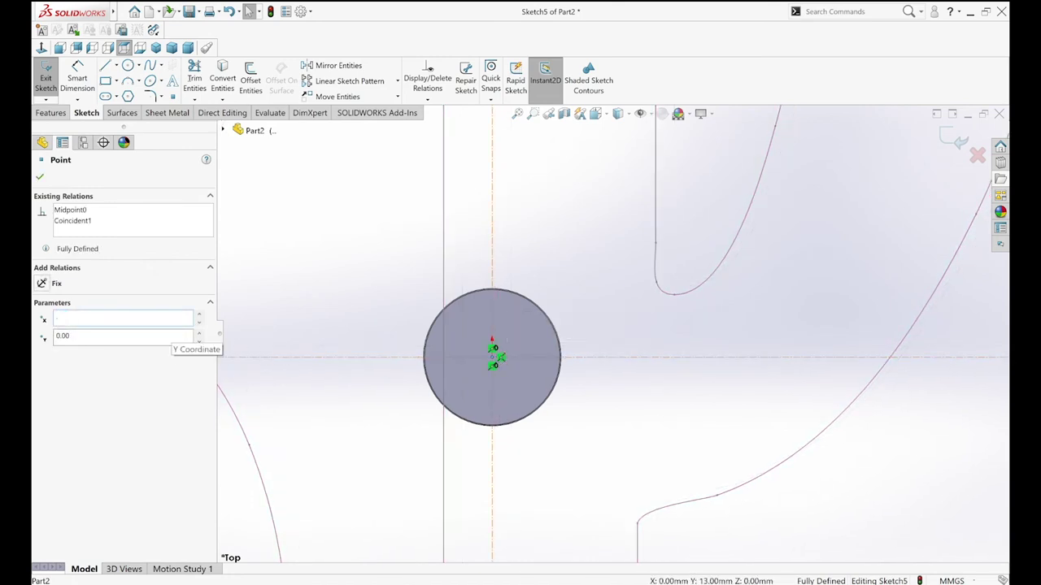
key(Escape)
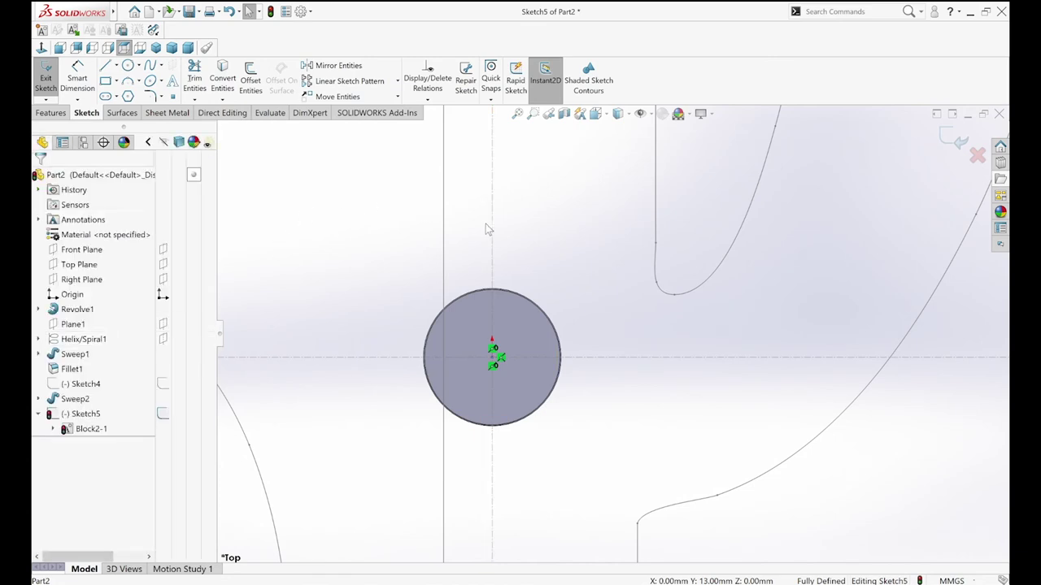
Scale the logo block to 0.05 and zoom to fit the cap
click(492, 230)
text(0.4)
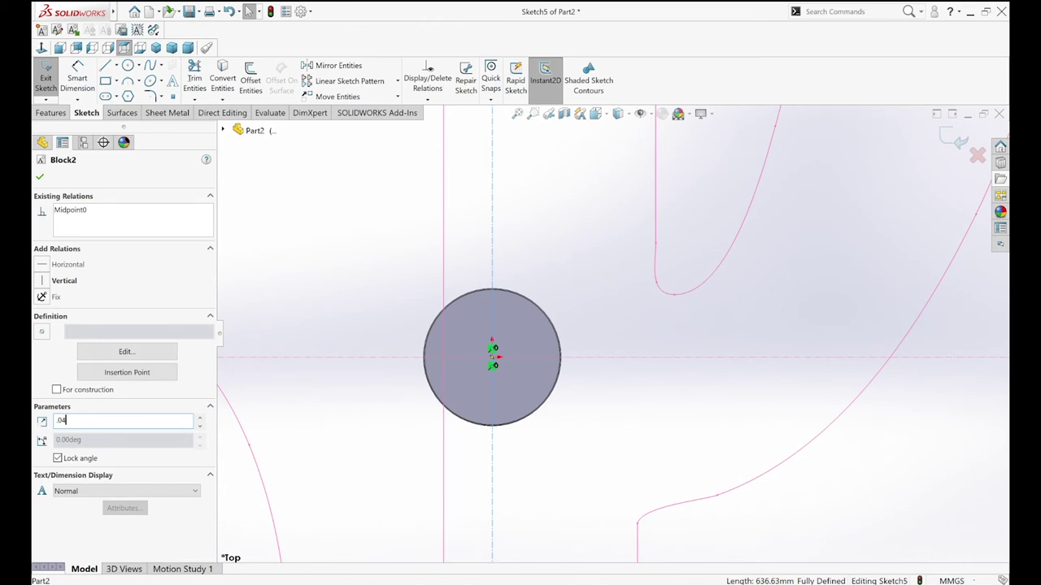
text(5)
key(Return)
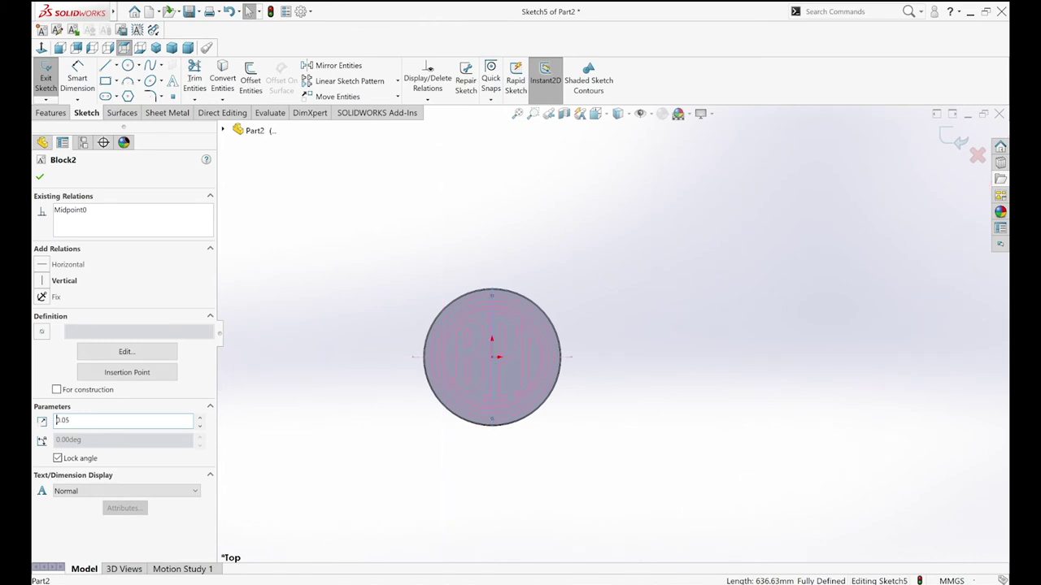
key(Escape)
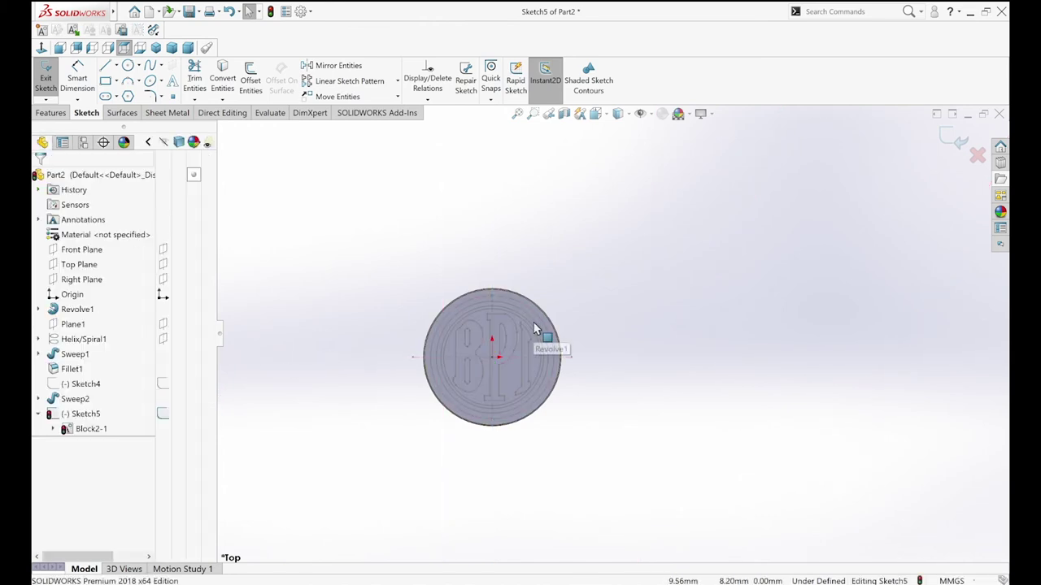
key(f)
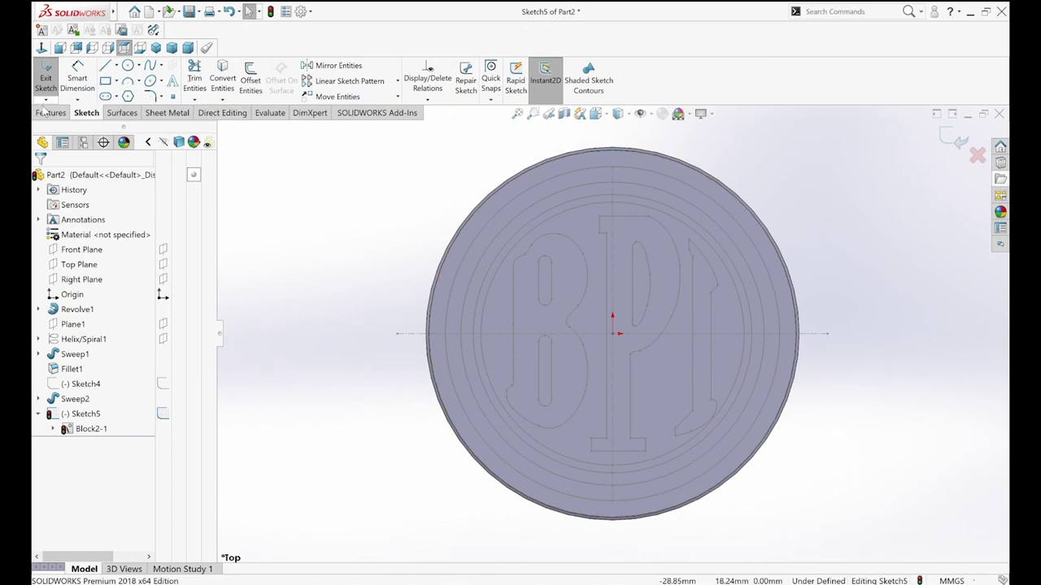
click(49, 114)
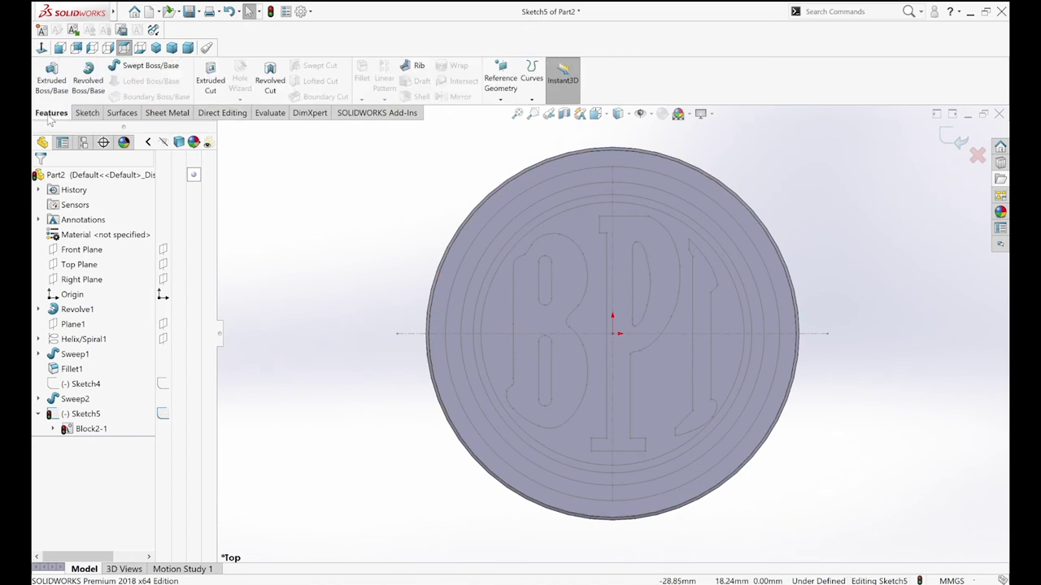
Start a Cut-Extrude and select the six logo regions: letters, B slots, P hole, rings
click(210, 85)
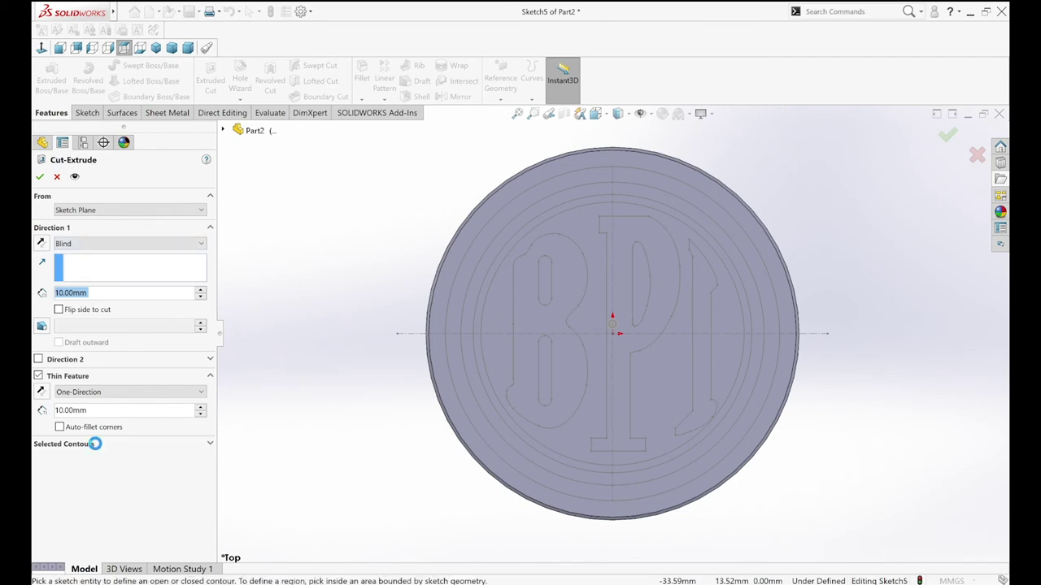
click(91, 446)
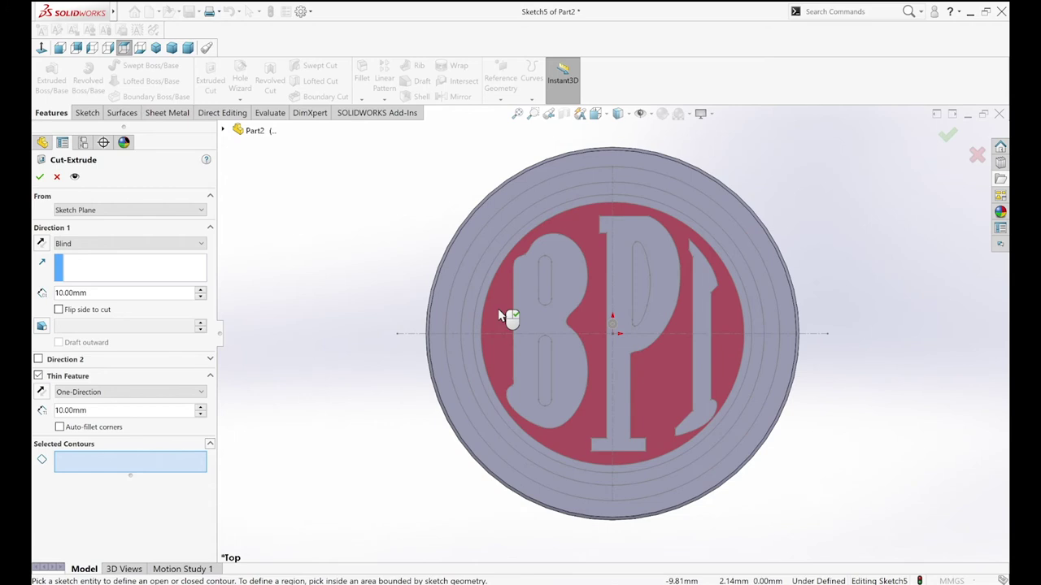
click(543, 288)
click(545, 288)
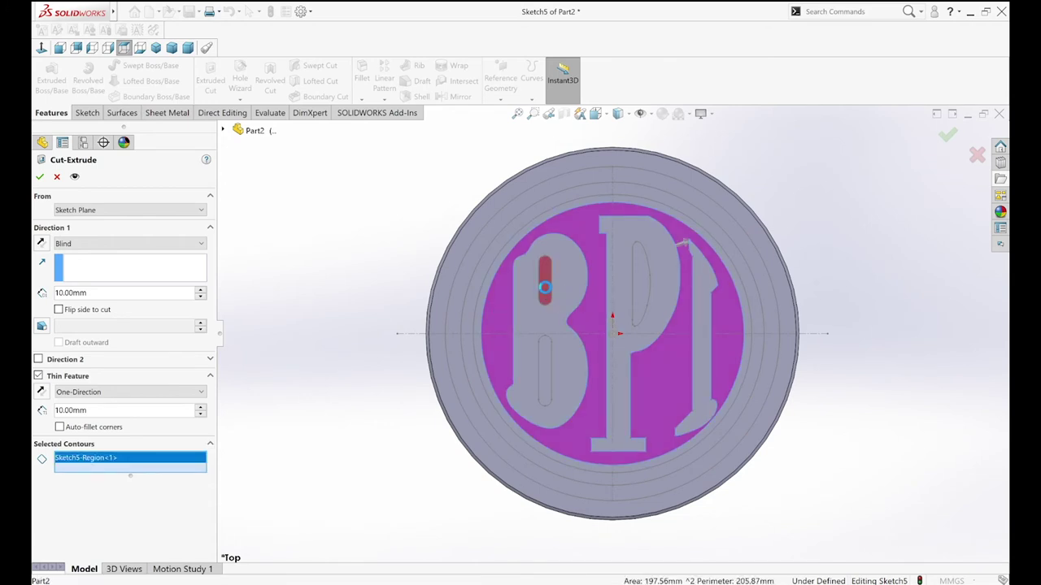
click(542, 376)
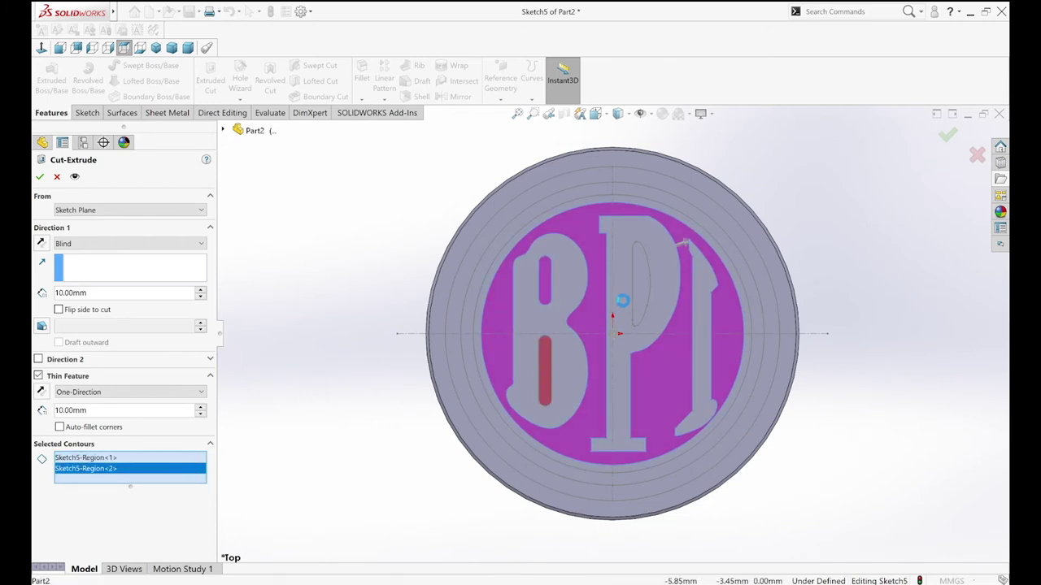
click(641, 286)
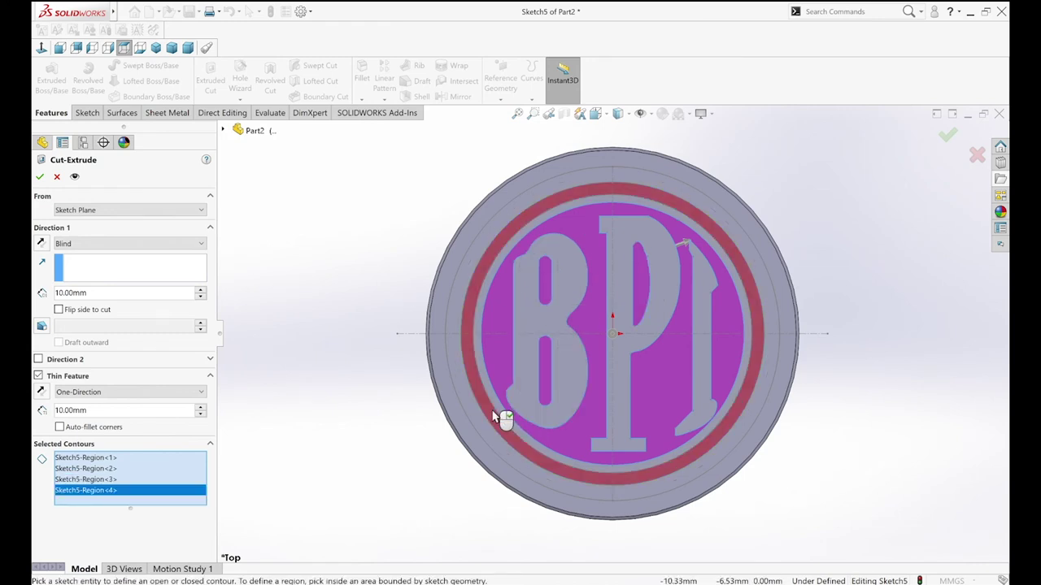
click(469, 436)
click(467, 434)
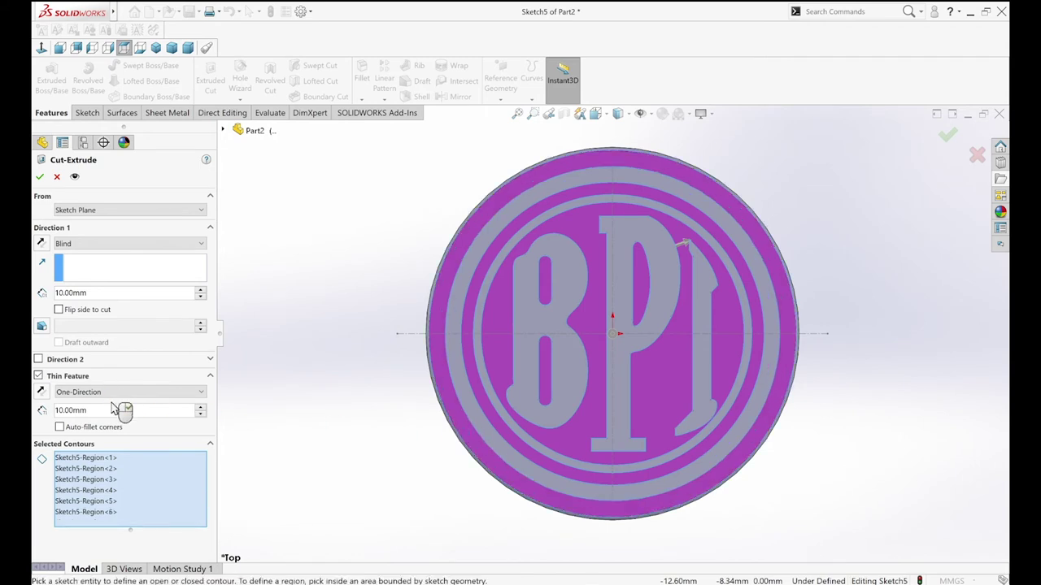
Cut the logo regions Blind 0.25 mm deep with thin feature turned off
text(0.25)
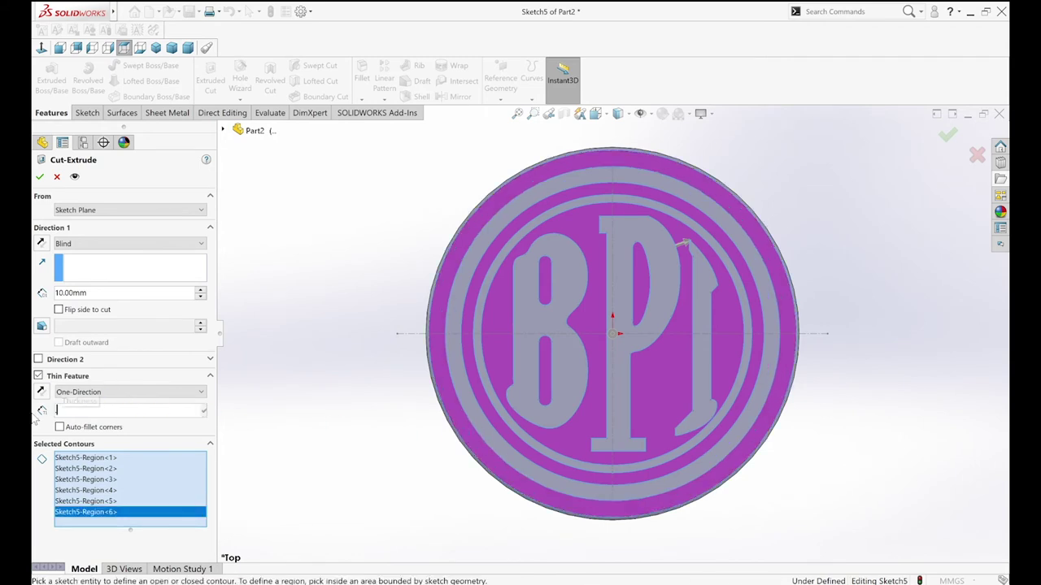
key(Return)
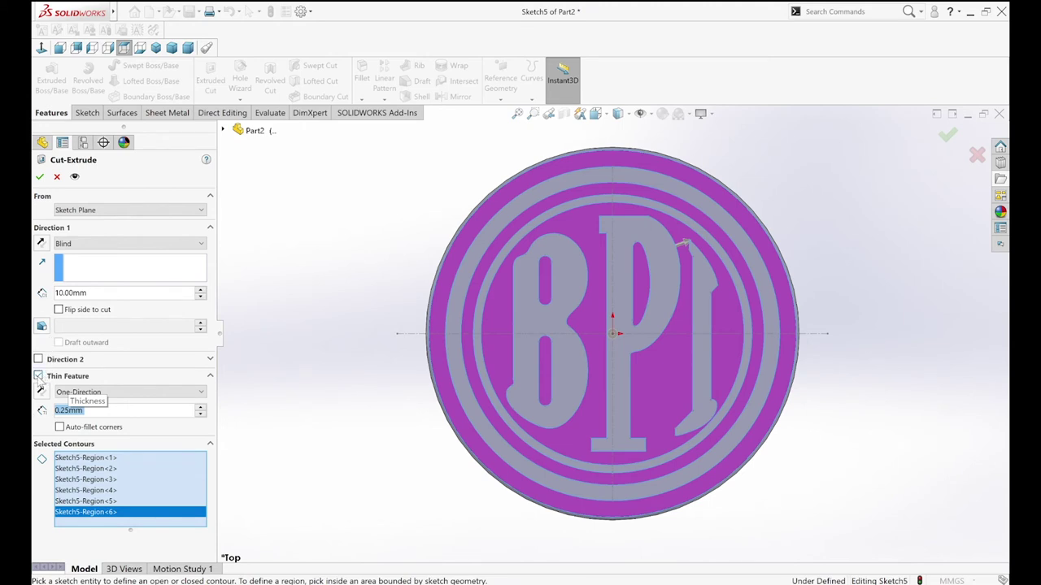
click(38, 376)
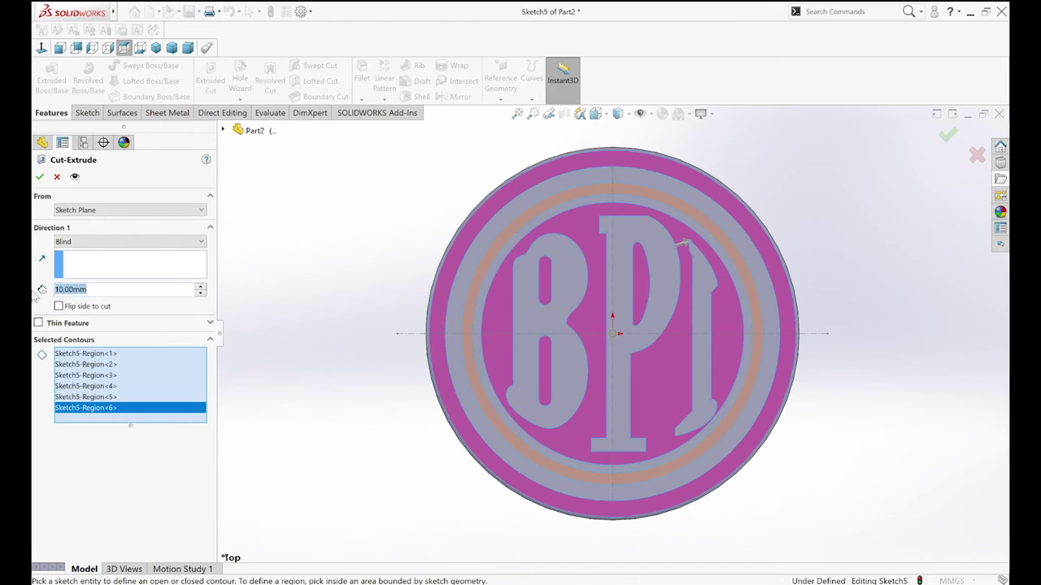
text(0.25)
key(Return)
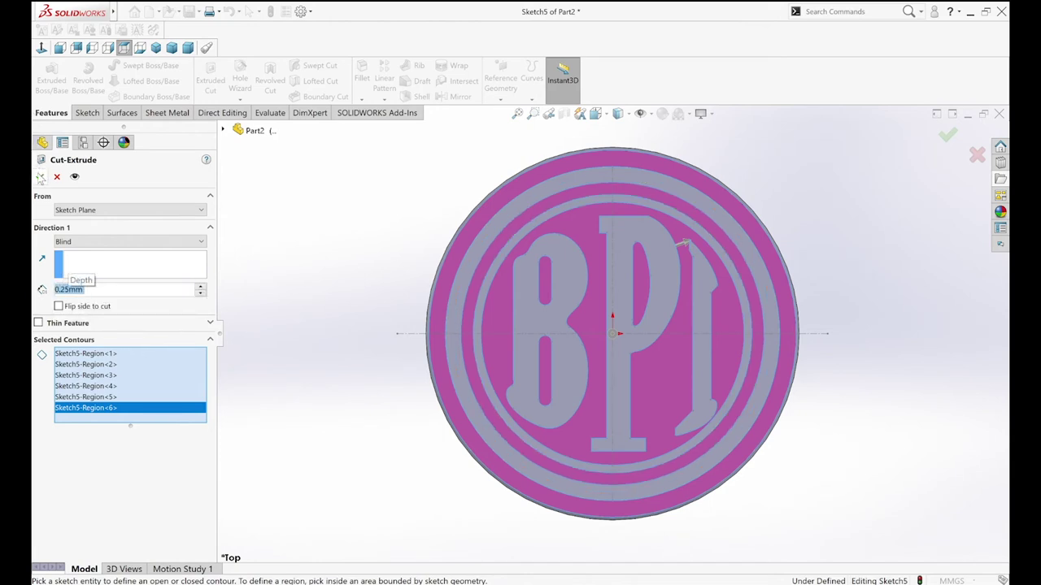
key(Return)
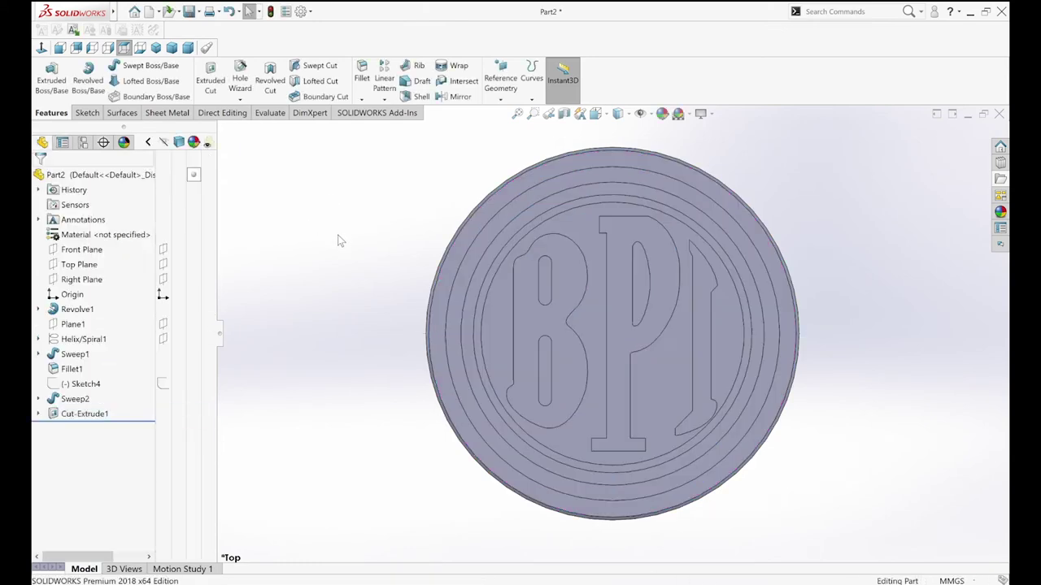
click(156, 48)
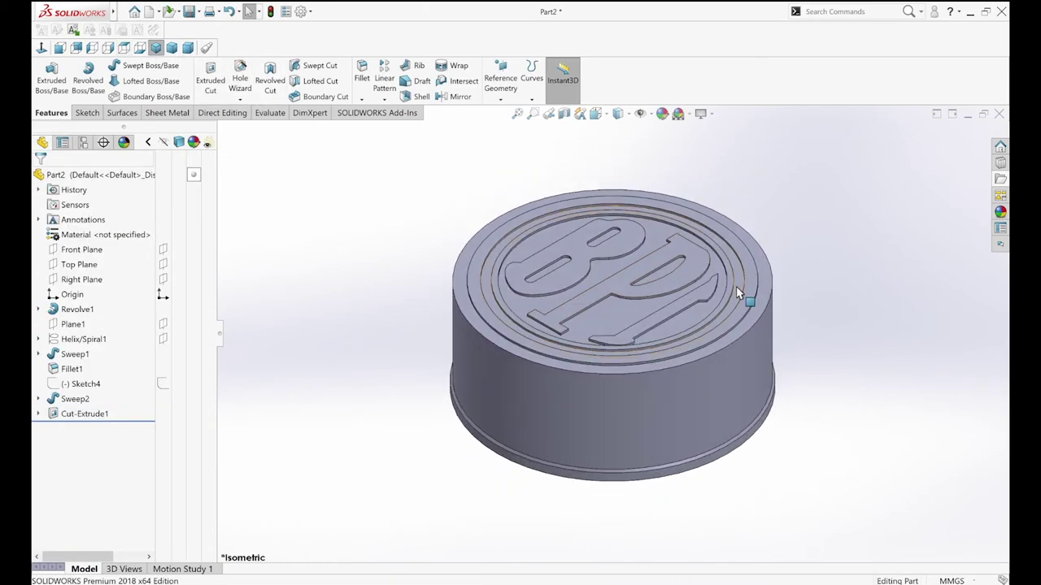
click(758, 327)
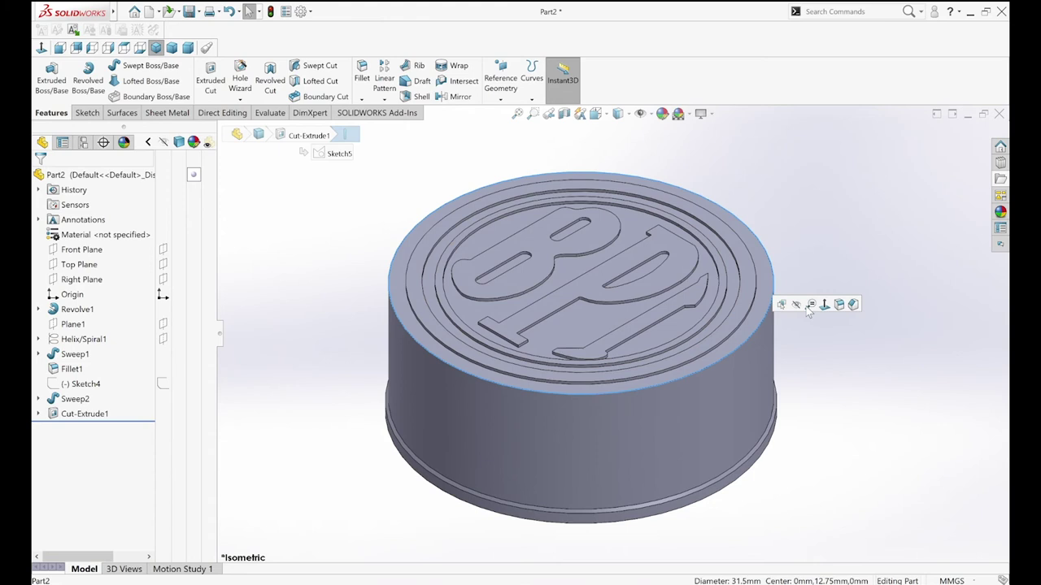
key(f)
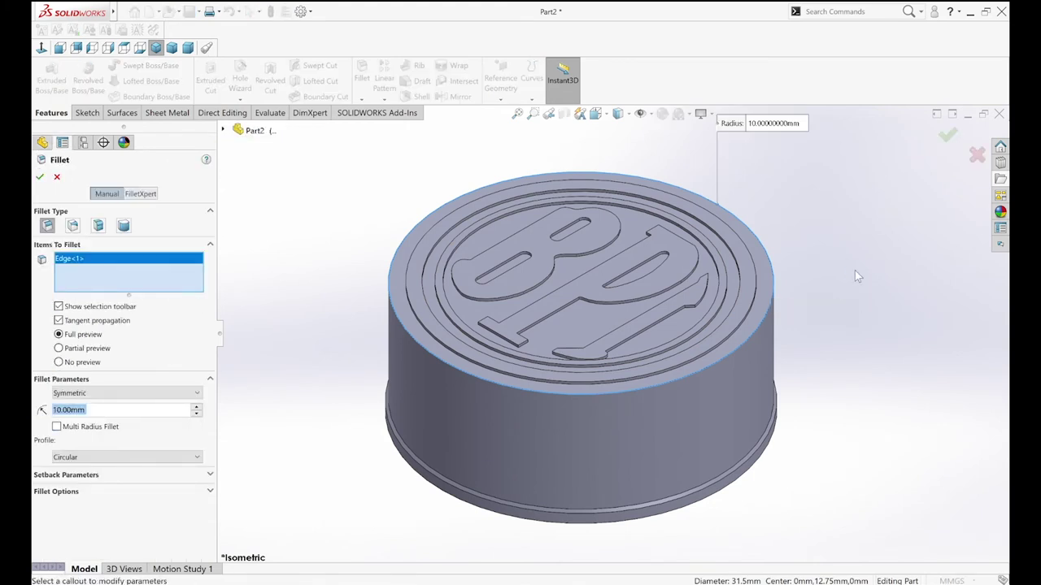
key(BackSpace)
text(0.25)
key(Return)
right_click(855, 274)
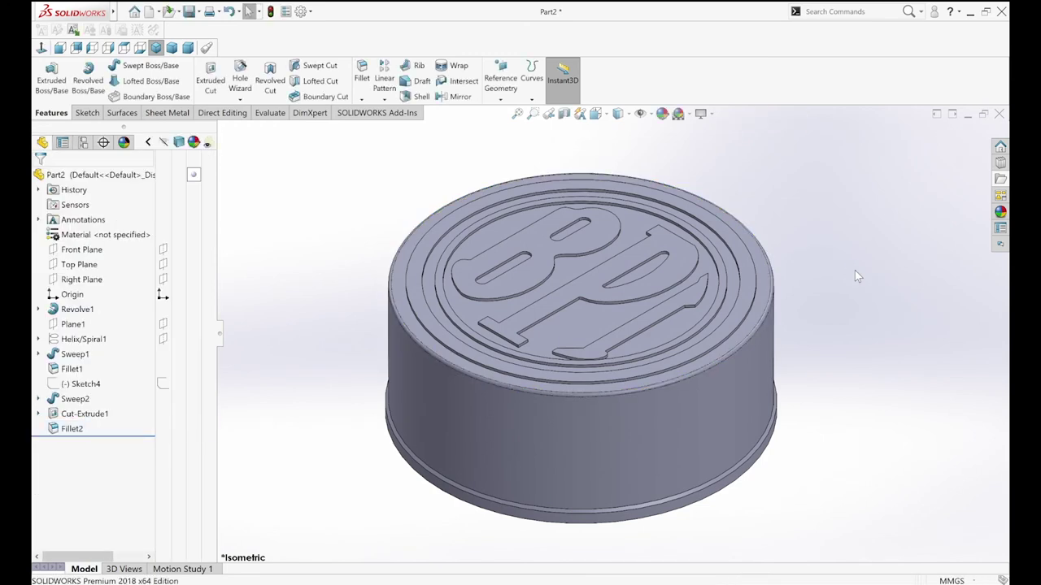
scroll(626, 395, down, 2)
scroll(627, 395, down, 2)
scroll(627, 395, down, 1)
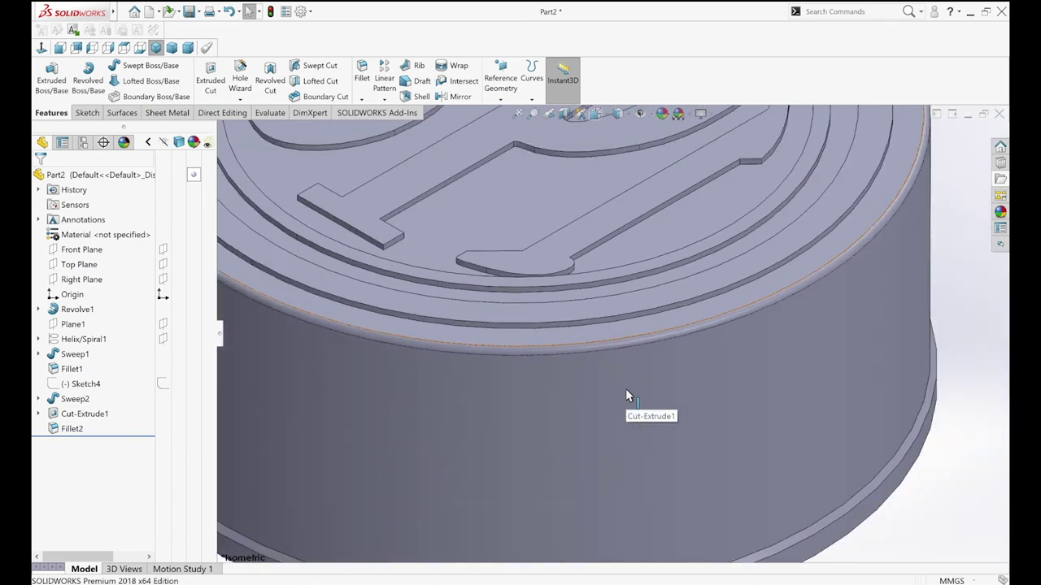
key(f)
click(72, 429)
right_click(72, 429)
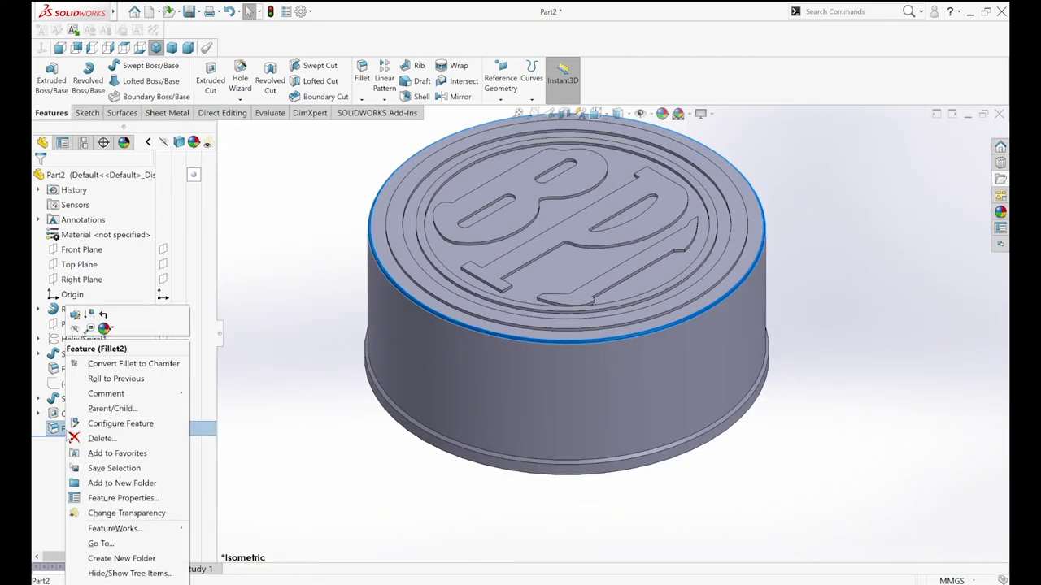
click(101, 438)
click(607, 220)
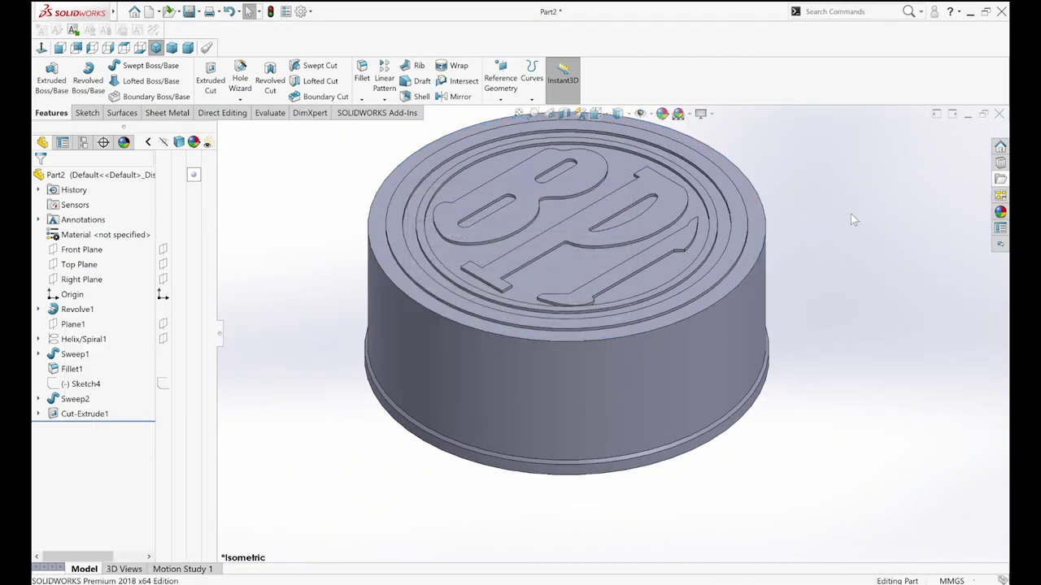
Add Chamfer1, a 0.25 mm × 45° chamfer on the cap's top rim edge
click(362, 99)
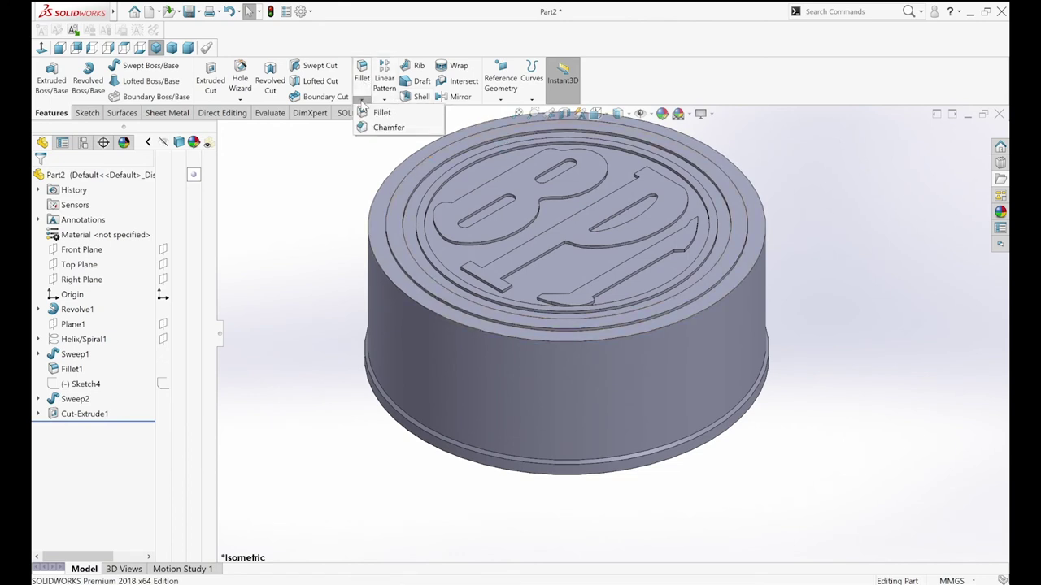
click(381, 126)
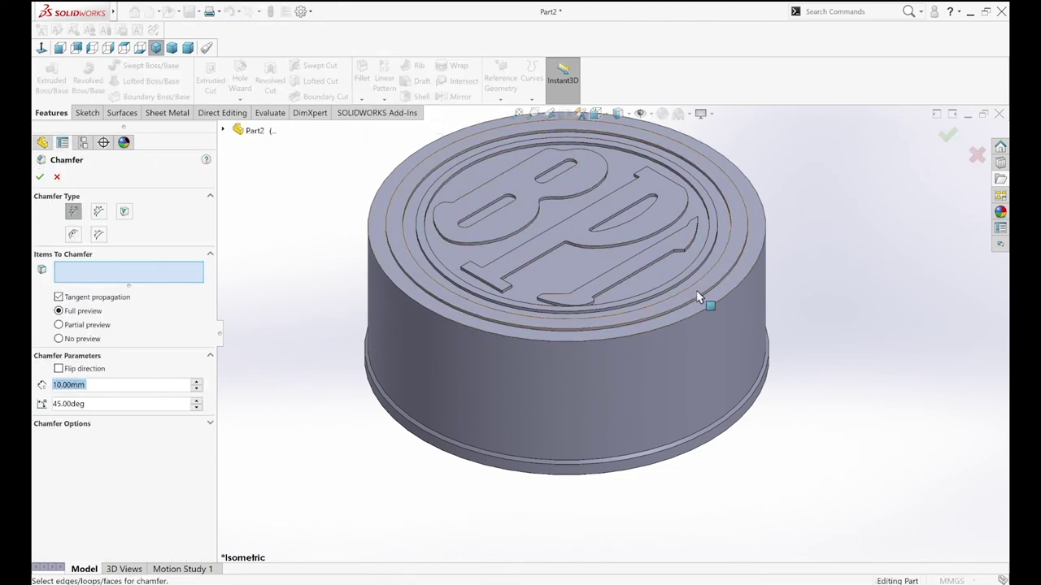
text(0.25)
key(Return)
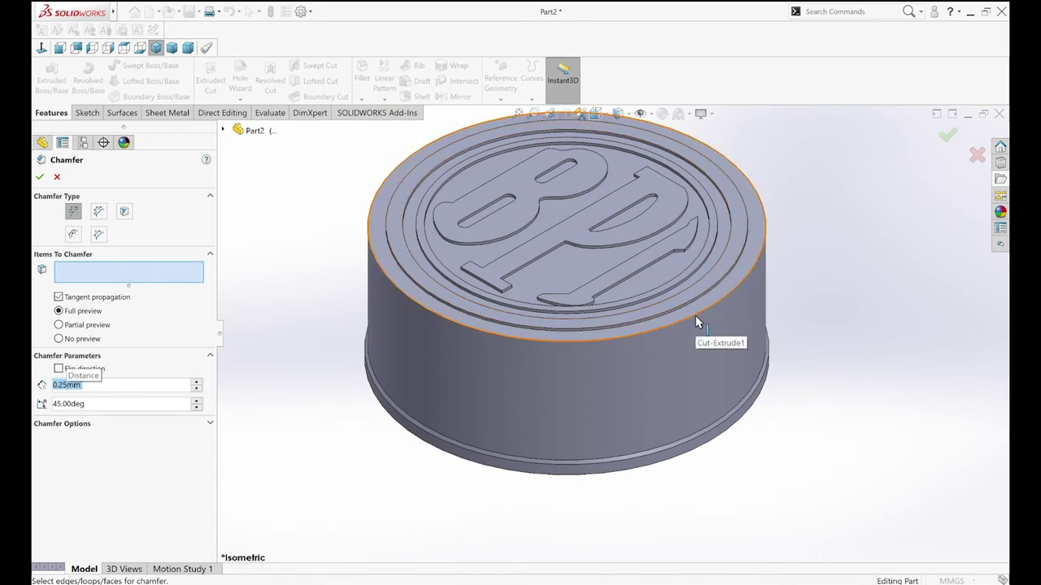
click(696, 322)
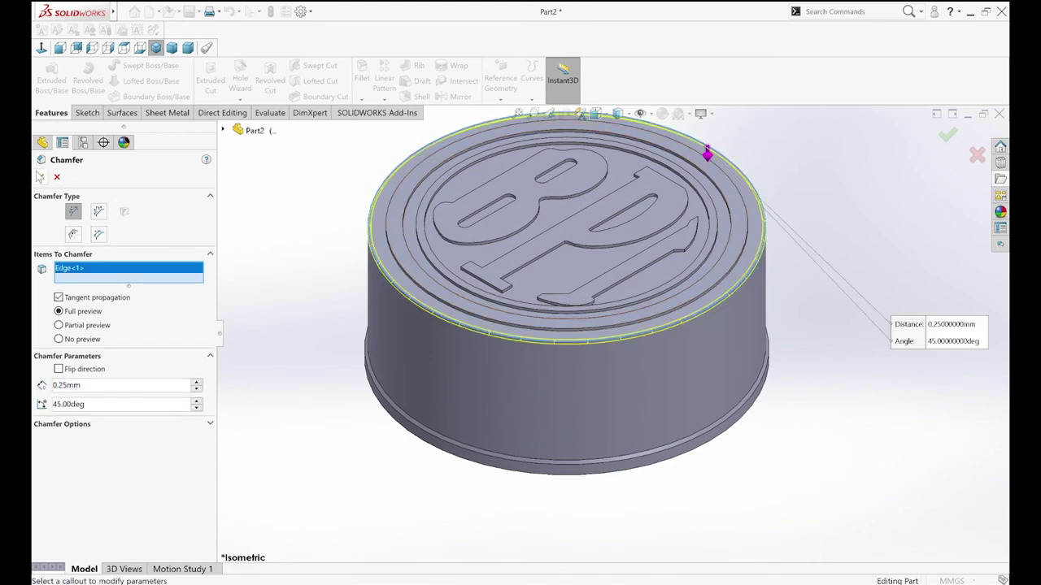
click(38, 177)
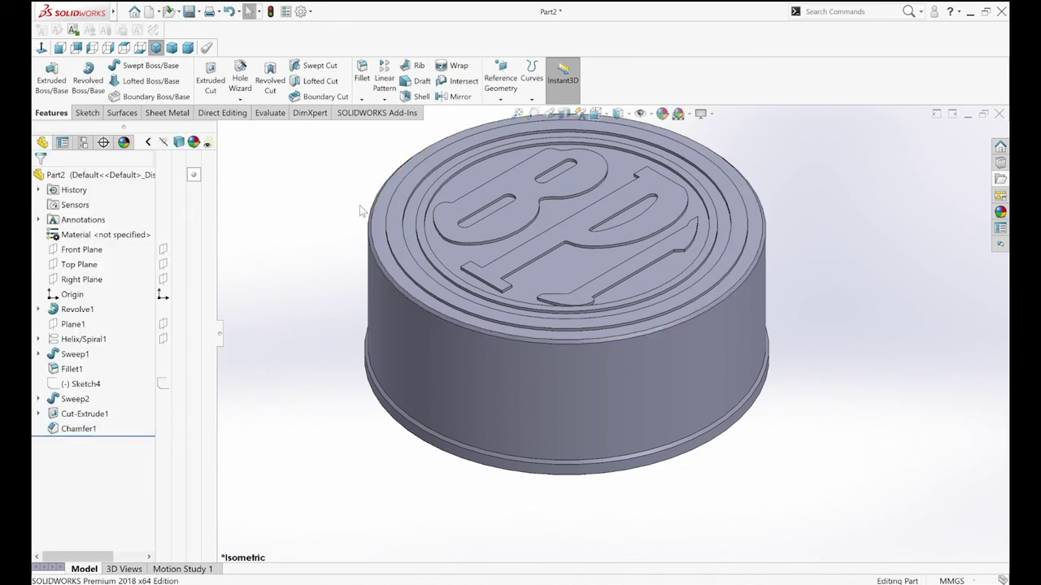
click(125, 48)
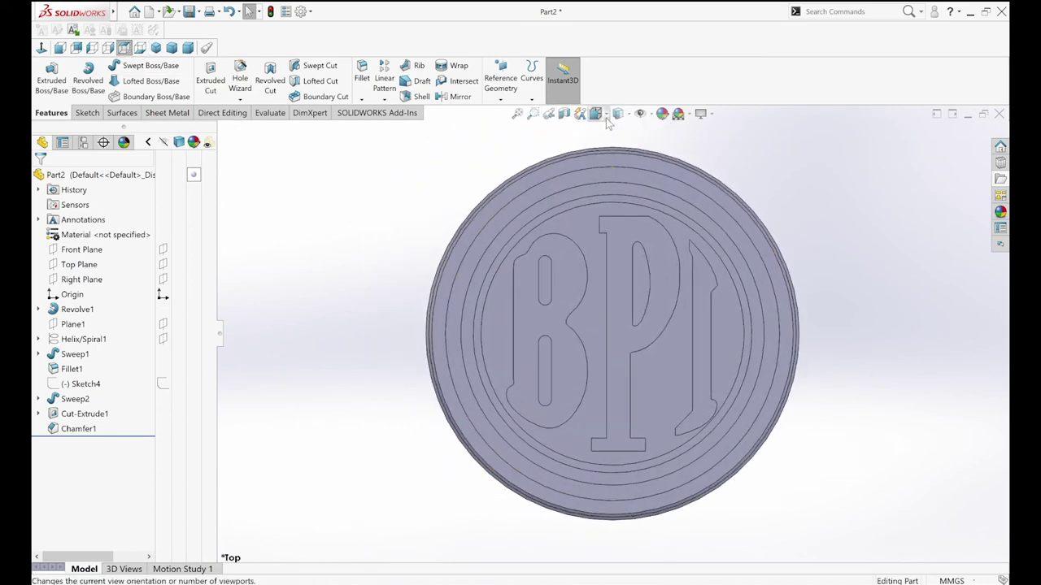
Section the cap through the Front Plane and start Sketch6 on the Top Plane
click(564, 113)
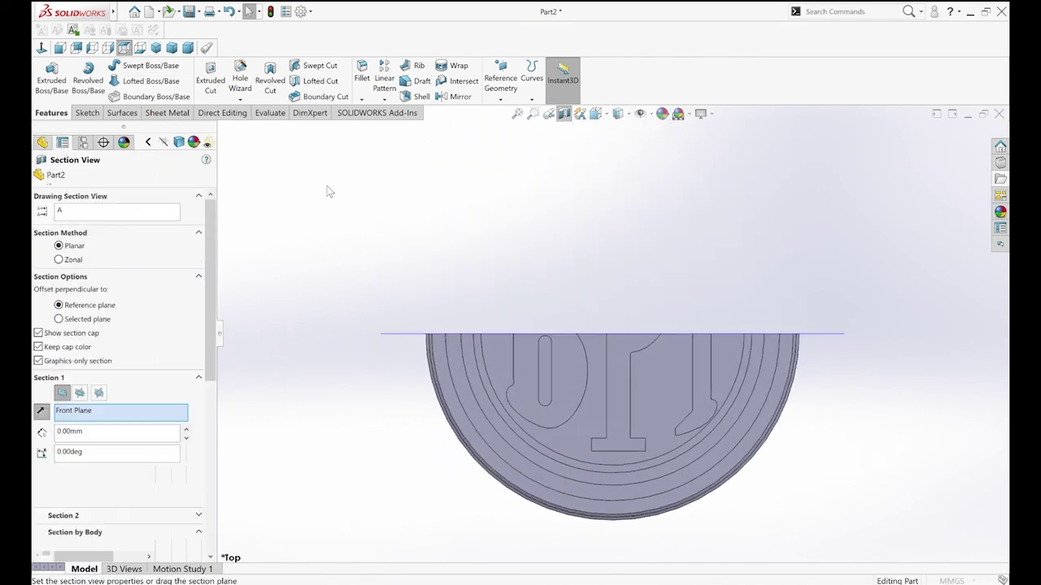
click(39, 176)
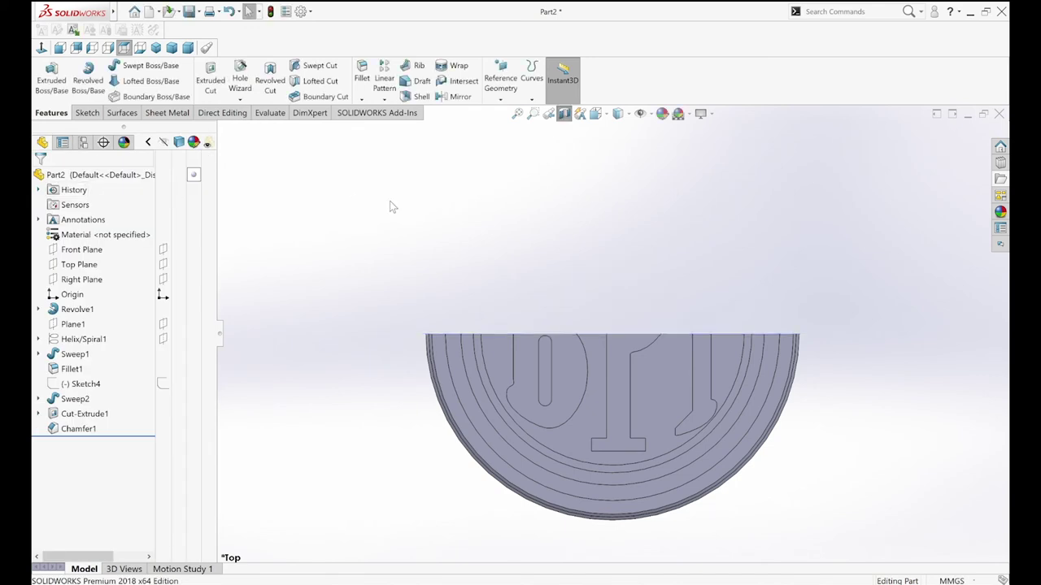
scroll(600, 286, down, 1)
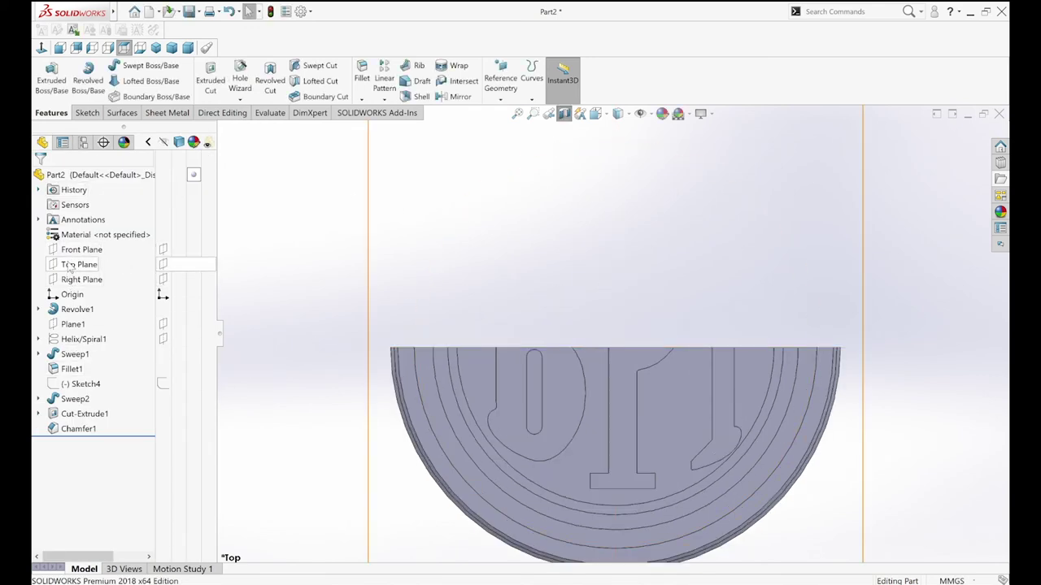
click(73, 266)
click(76, 250)
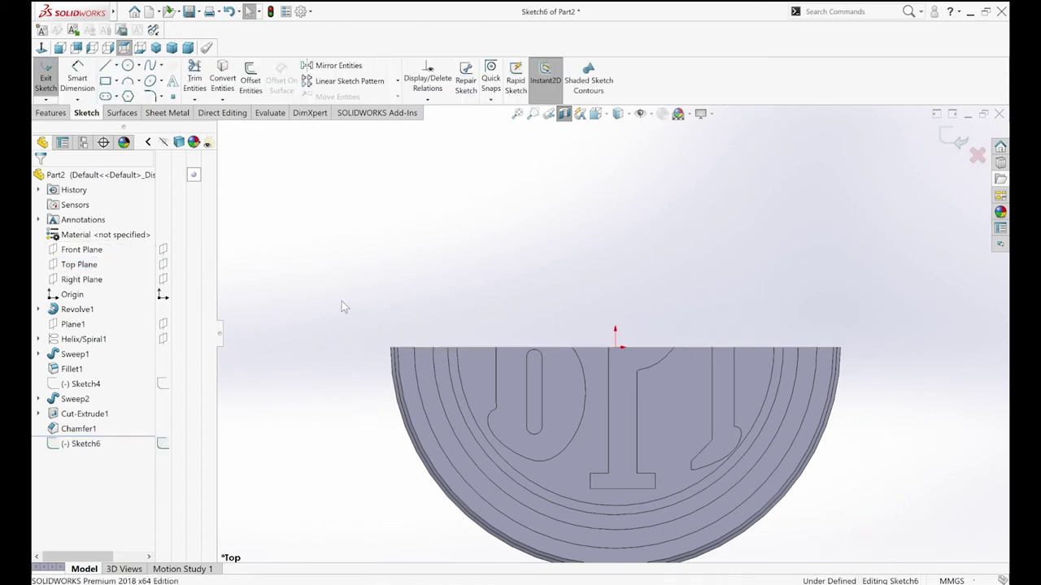
Convert the cap's 32 mm and 31.5 mm circular edges into two concentric sketch circles
middle_drag(339, 326, 367, 319)
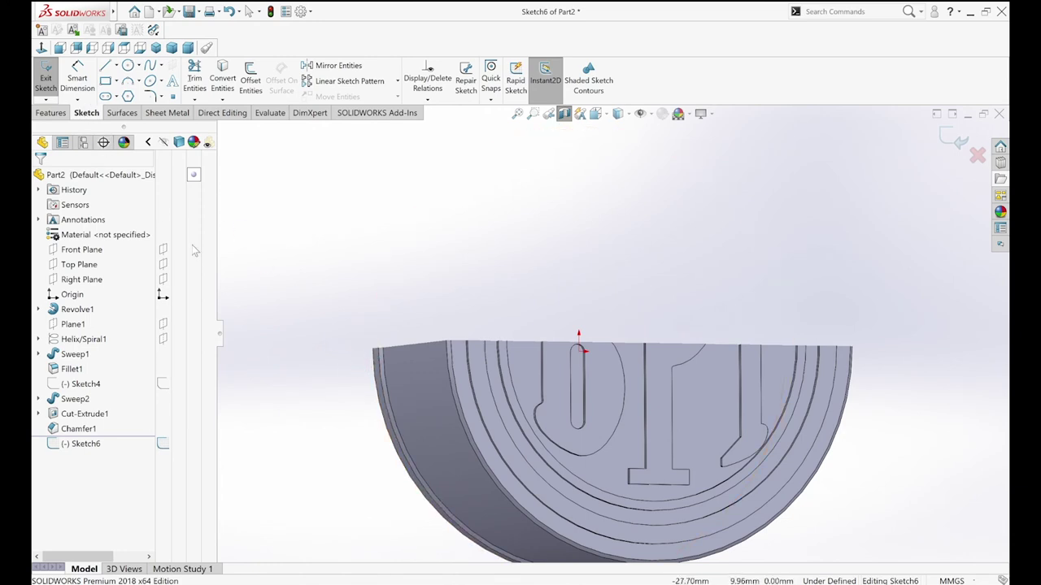
click(382, 385)
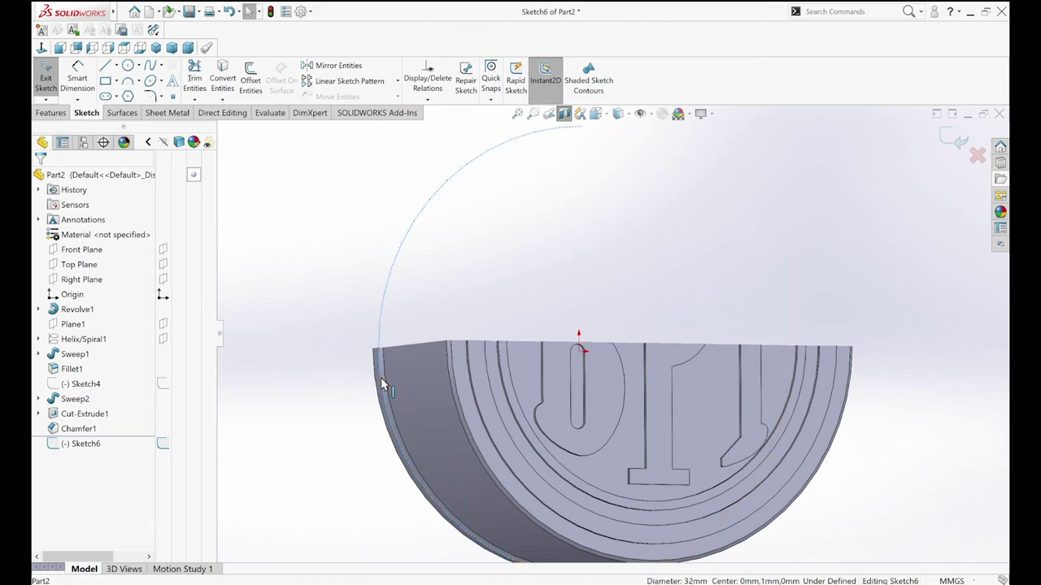
click(220, 81)
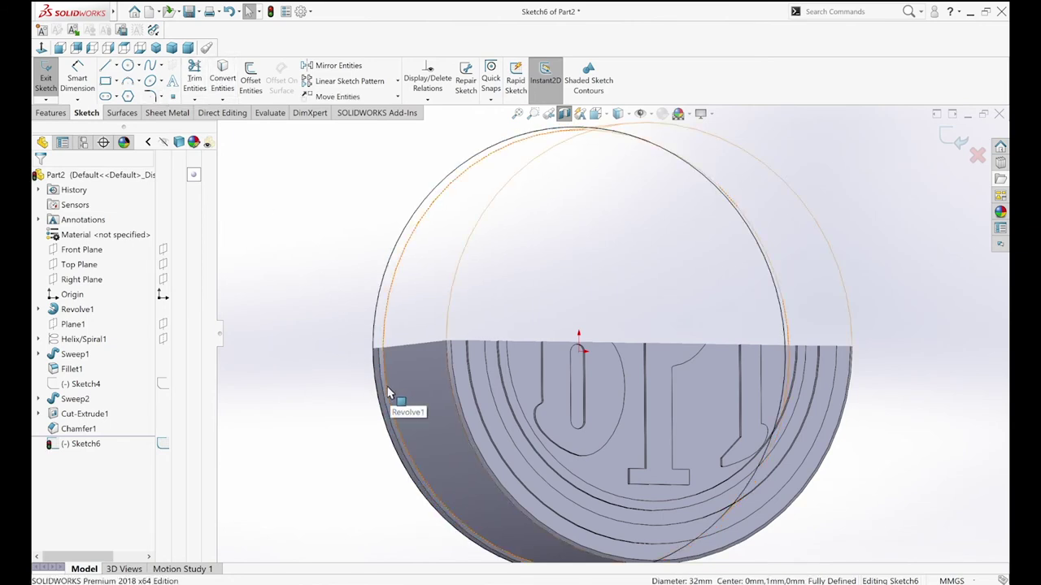
click(385, 357)
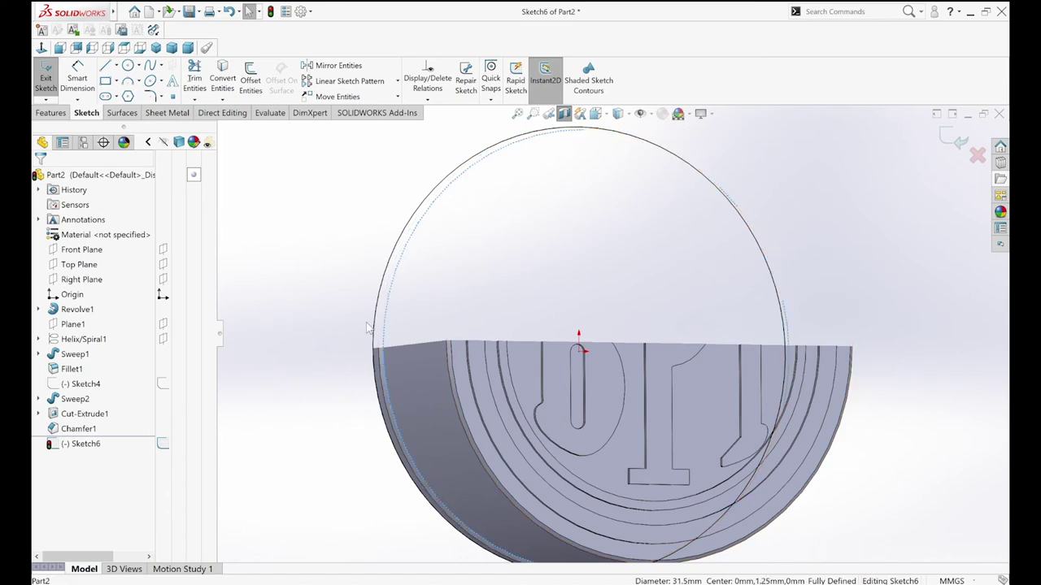
click(219, 85)
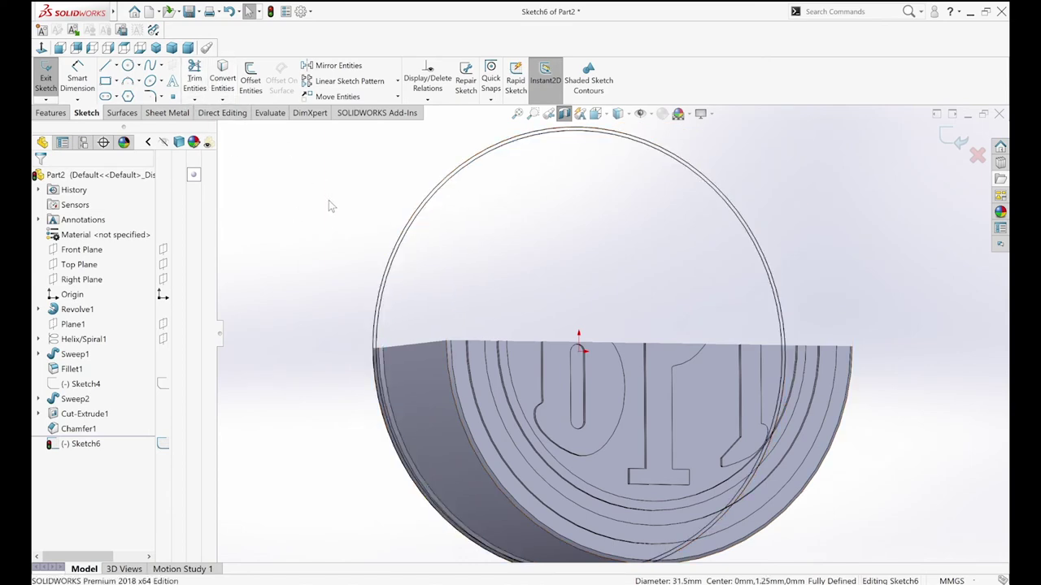
click(42, 47)
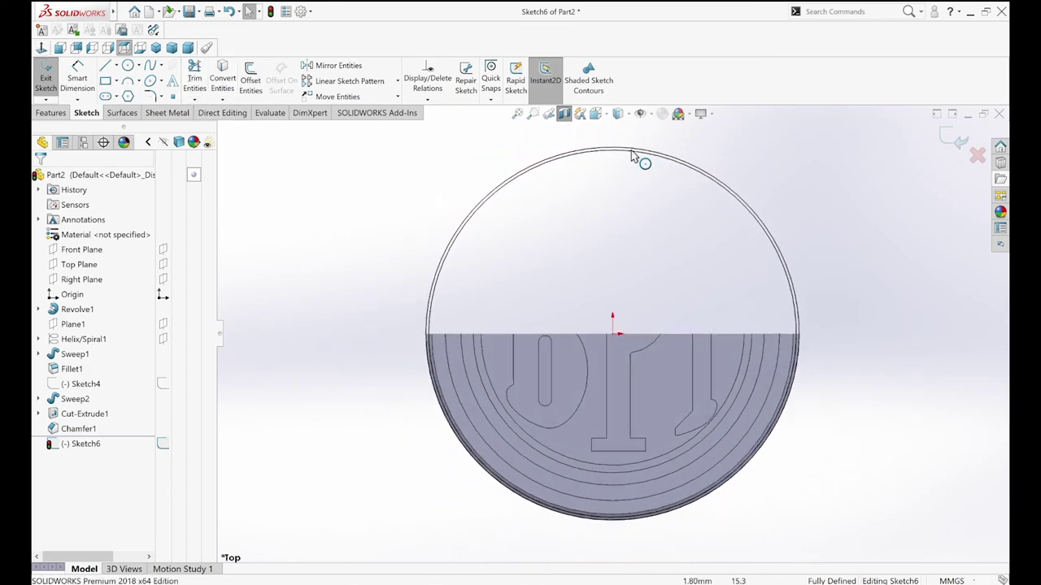
scroll(626, 151, down, 2)
scroll(602, 174, down, 2)
scroll(590, 183, up, 1)
scroll(585, 187, up, 1)
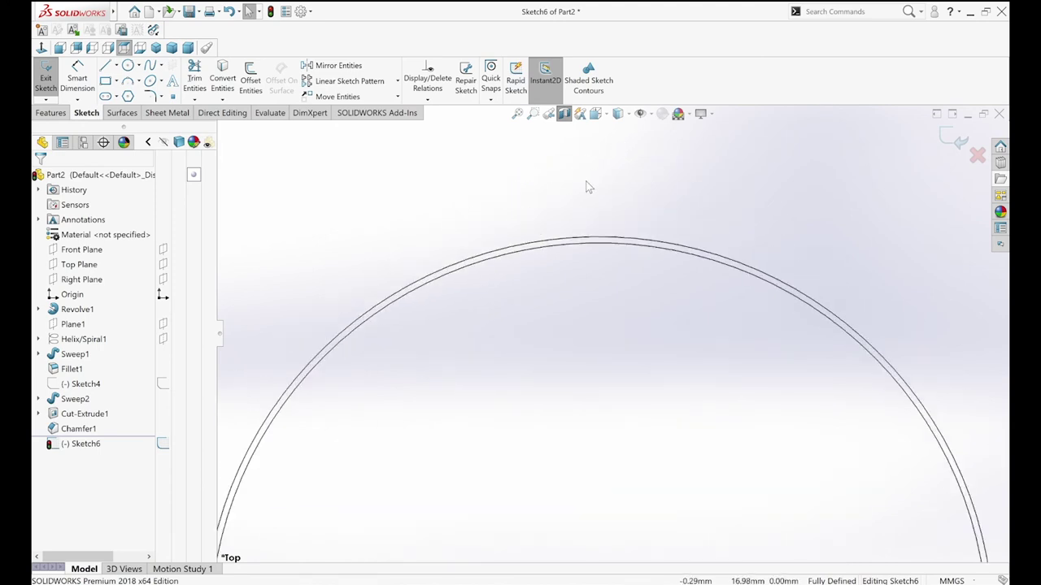
scroll(585, 186, up, 2)
Draw a construction centerline from the origin up to the top of the circle
key(s)
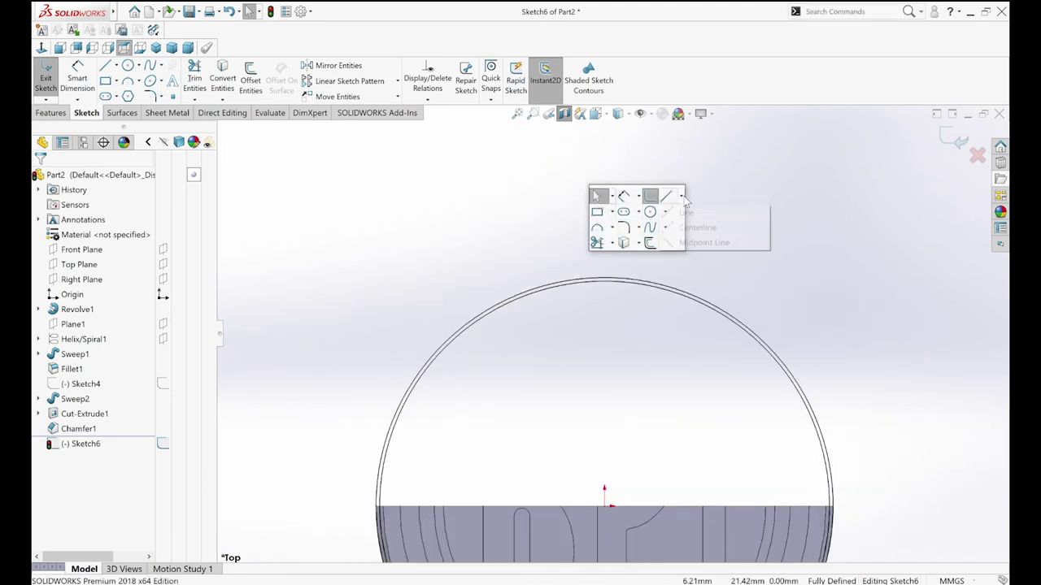
click(682, 196)
click(693, 228)
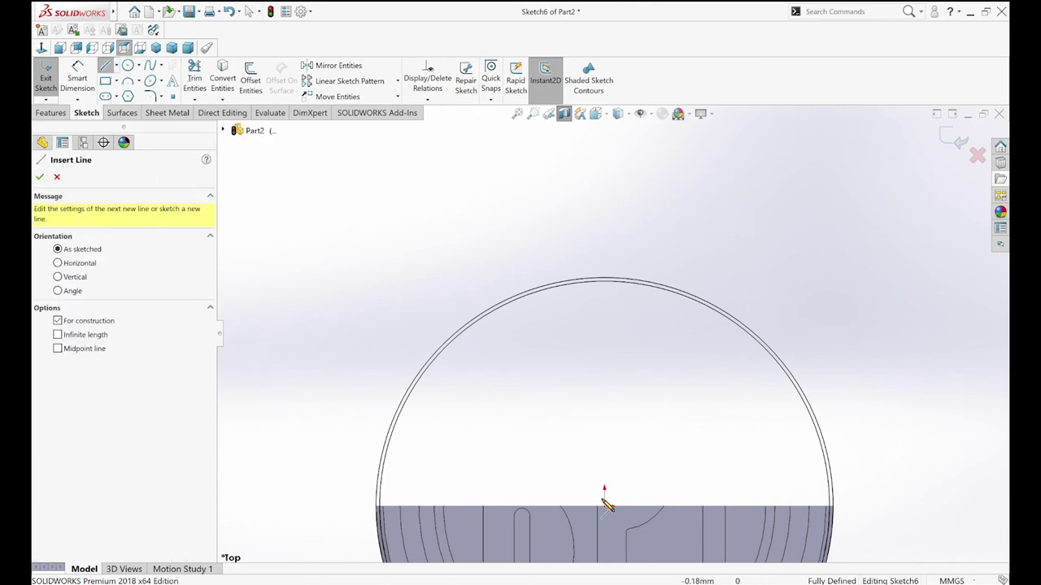
click(604, 489)
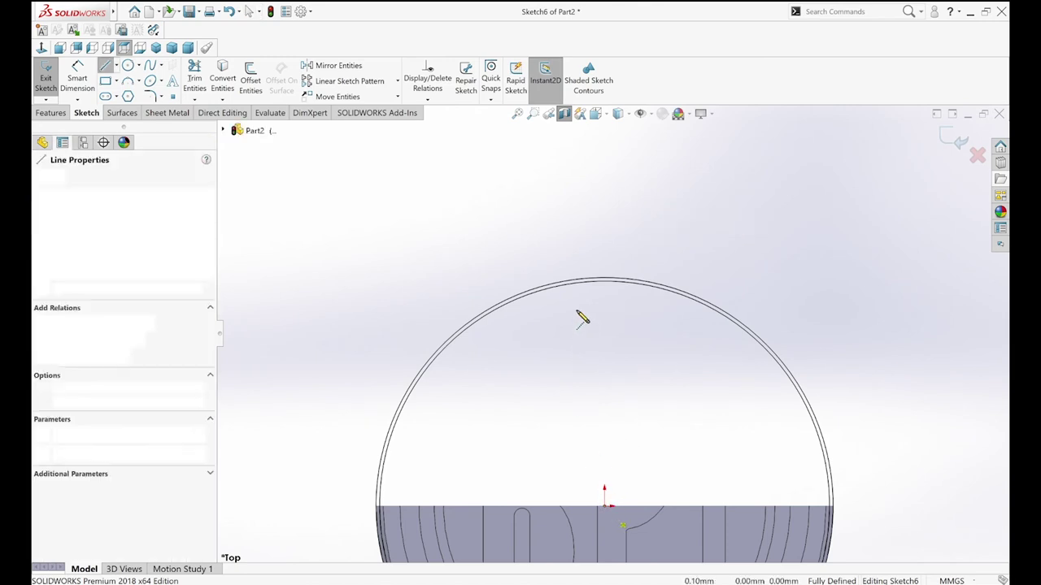
click(604, 259)
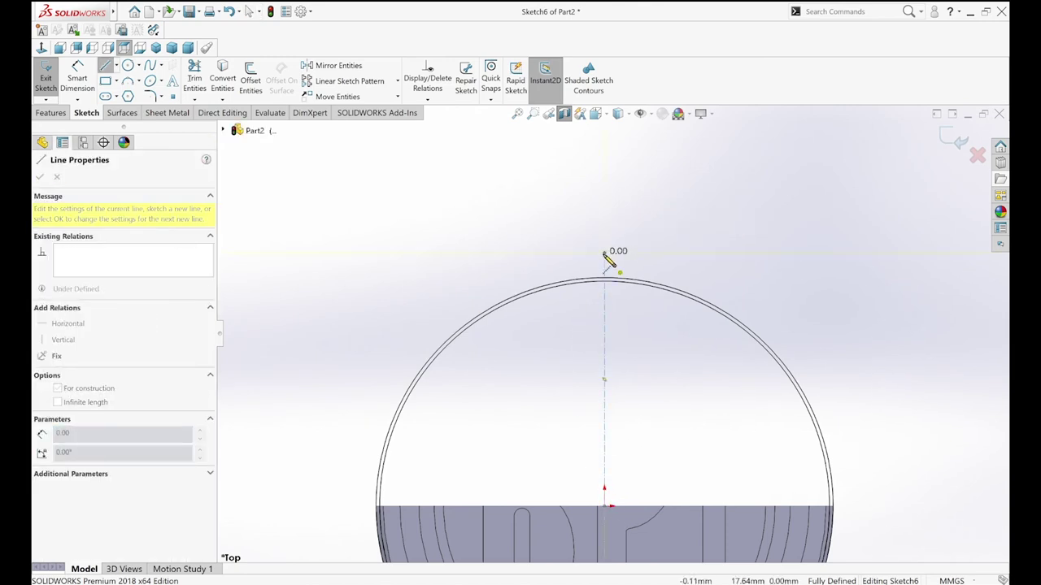
key(Escape)
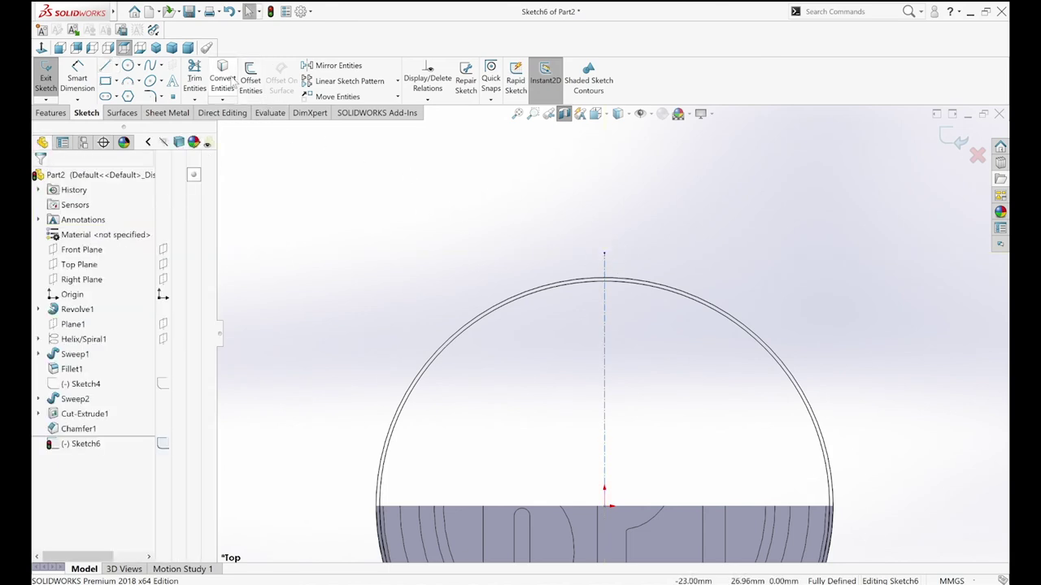
Offset the sketch arc 0.10mm bi-directionally
click(247, 81)
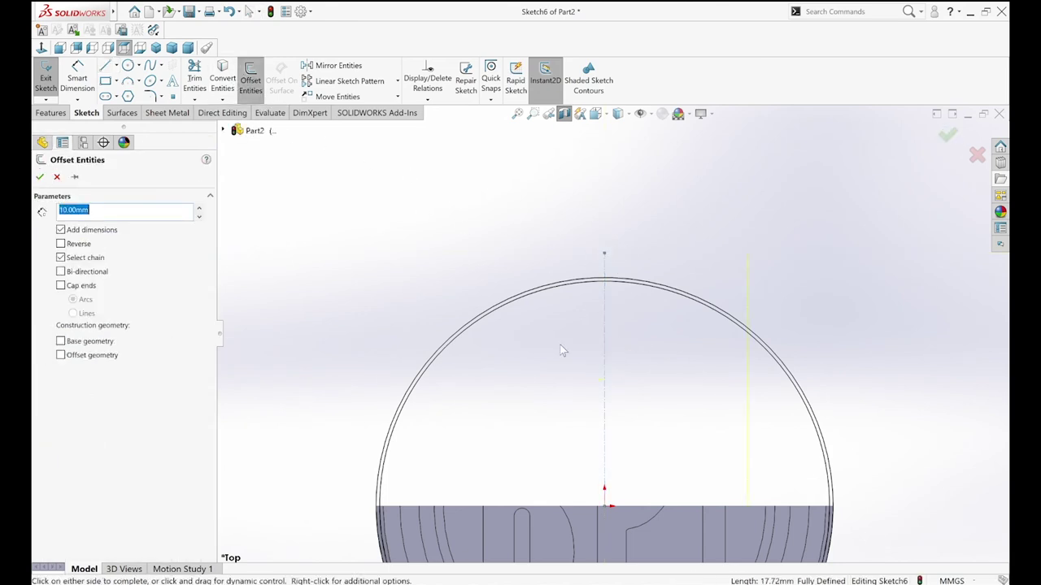
key(BackSpace)
key(Return)
click(77, 273)
scroll(628, 292, down, 3)
scroll(618, 292, down, 2)
scroll(403, 259, down, 1)
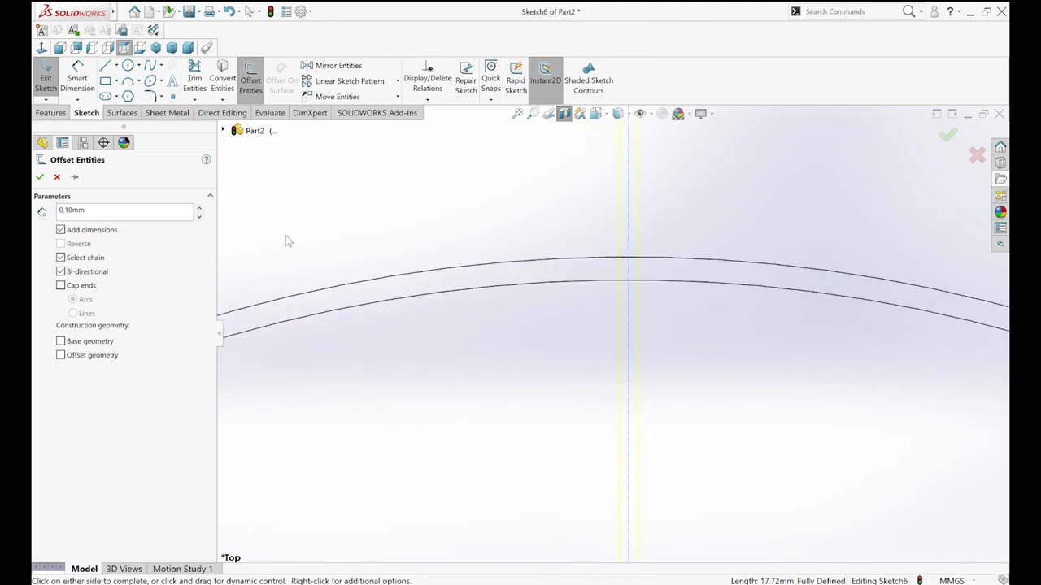
click(39, 177)
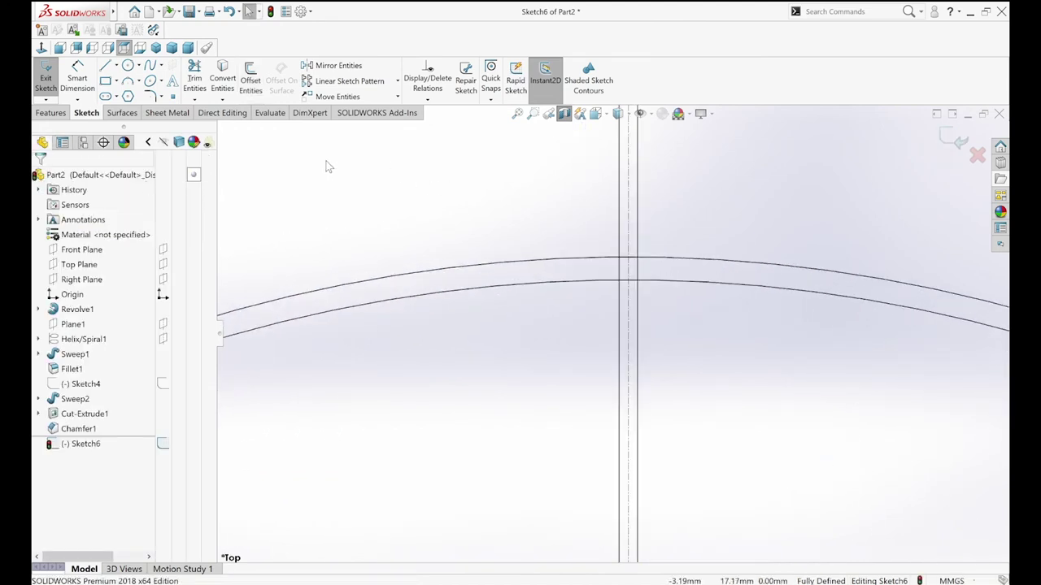
Offset the upper arc another 0.10mm to the reversed side, then exit the sketch
click(251, 79)
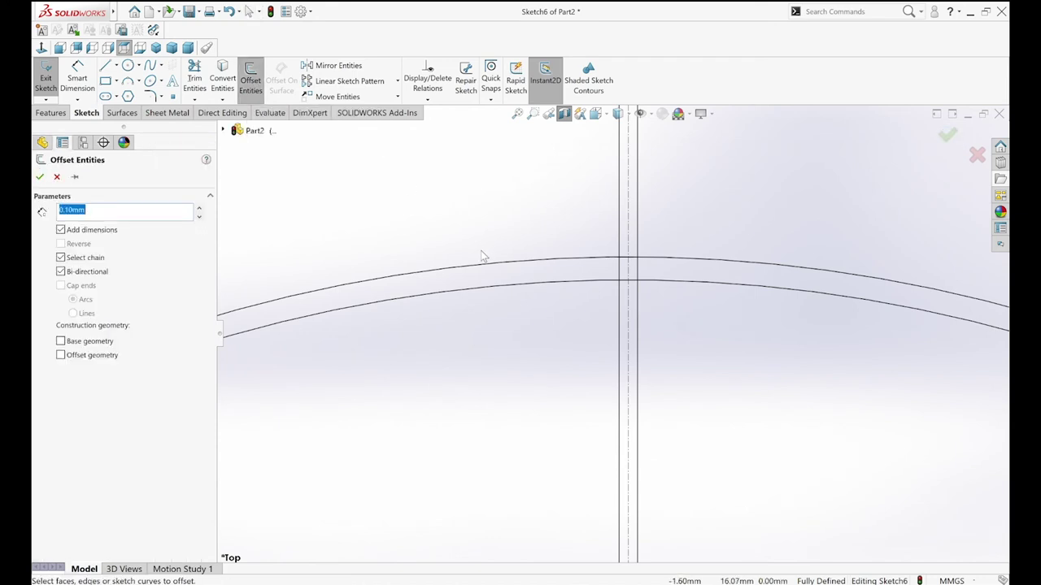
key(BackSpace)
text(5)
key(Return)
click(534, 264)
click(62, 272)
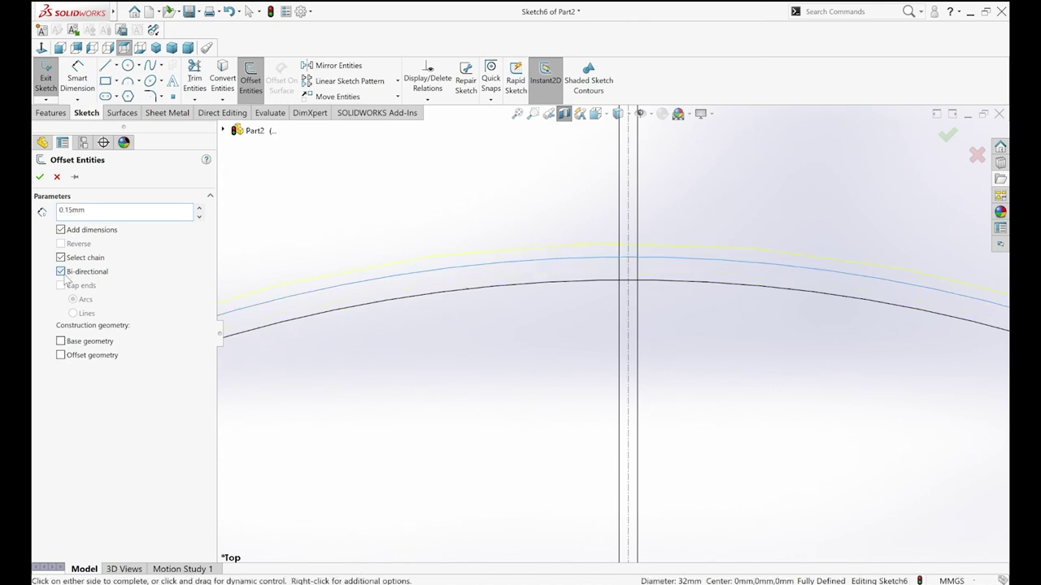
click(61, 244)
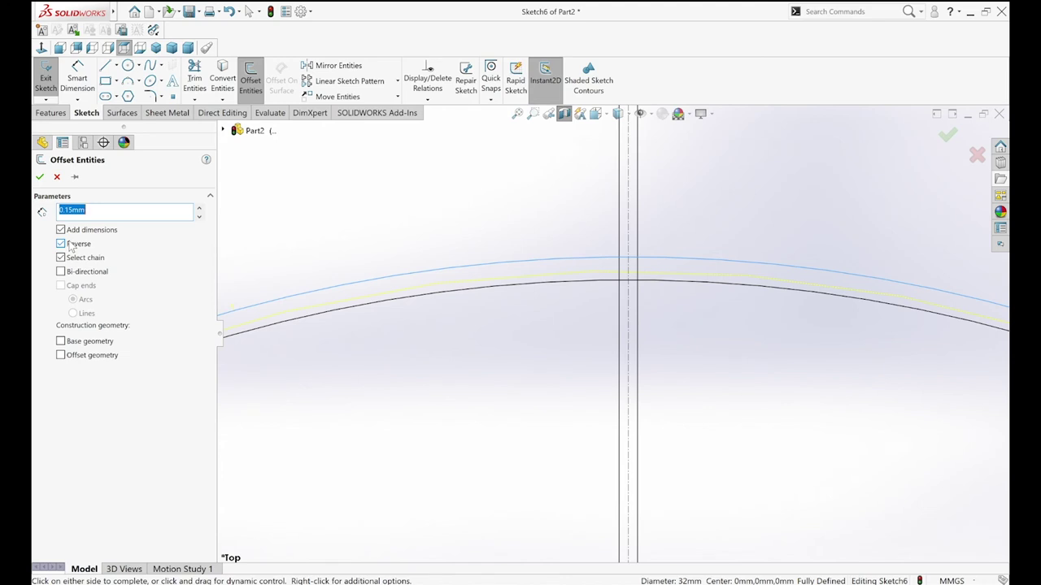
text(0.1)
key(Return)
click(39, 177)
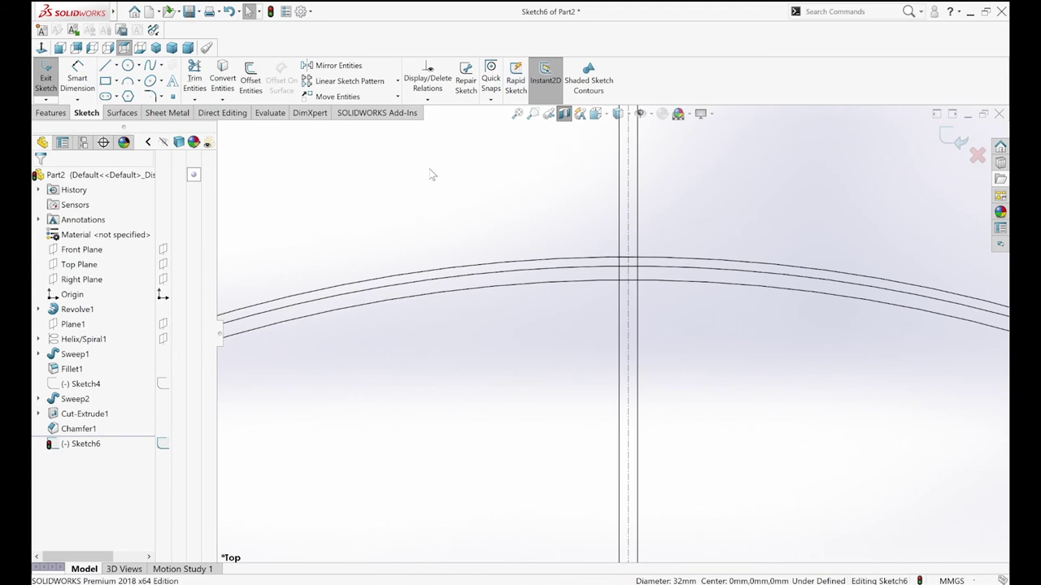
click(953, 138)
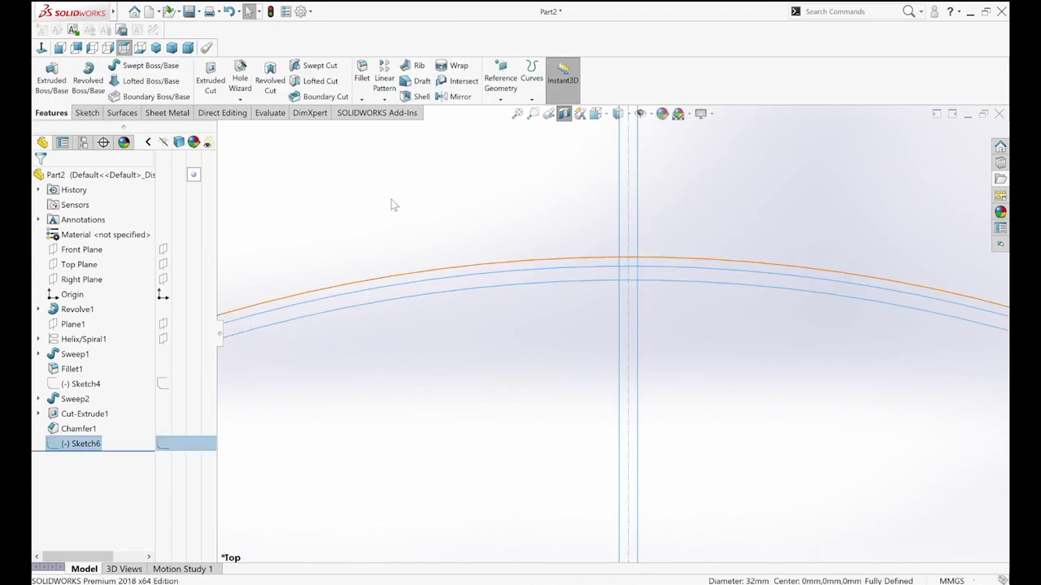
Extrude both thin ring regions of Sketch6 Up To Surface, limited by the cap's top face
click(54, 84)
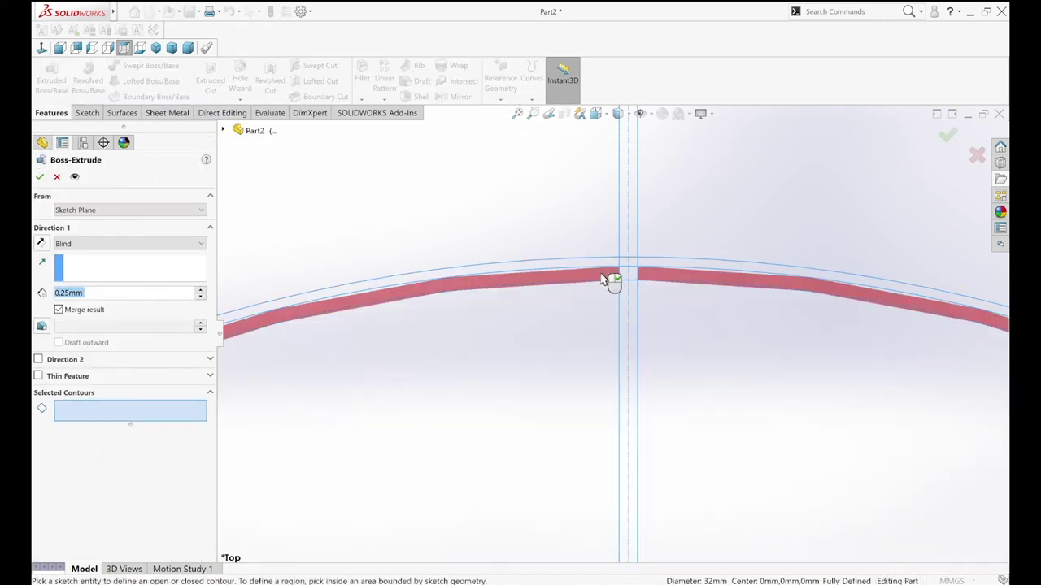
click(626, 277)
click(628, 274)
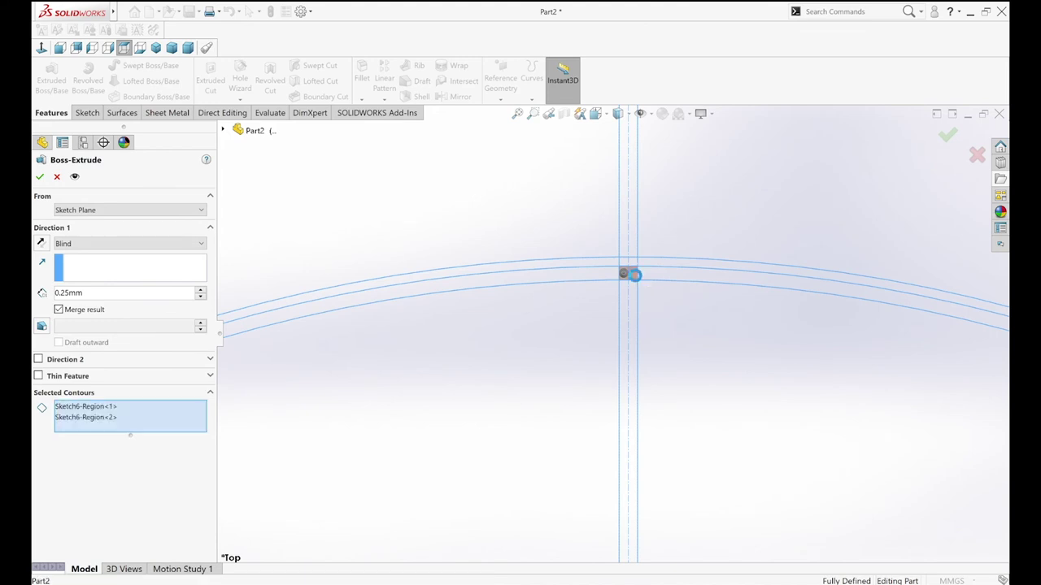
click(157, 48)
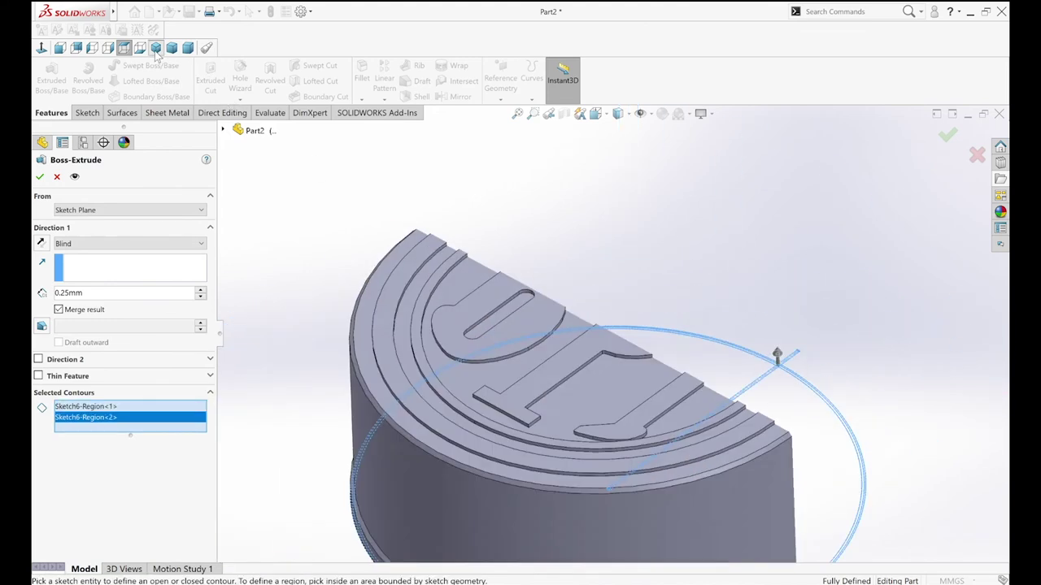
click(77, 247)
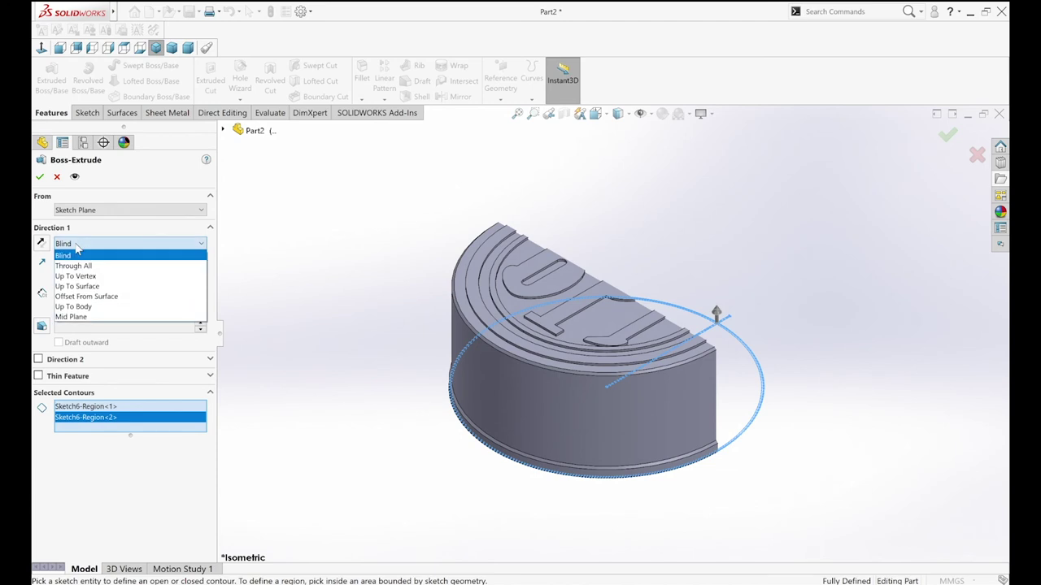
click(77, 286)
scroll(500, 340, down, 3)
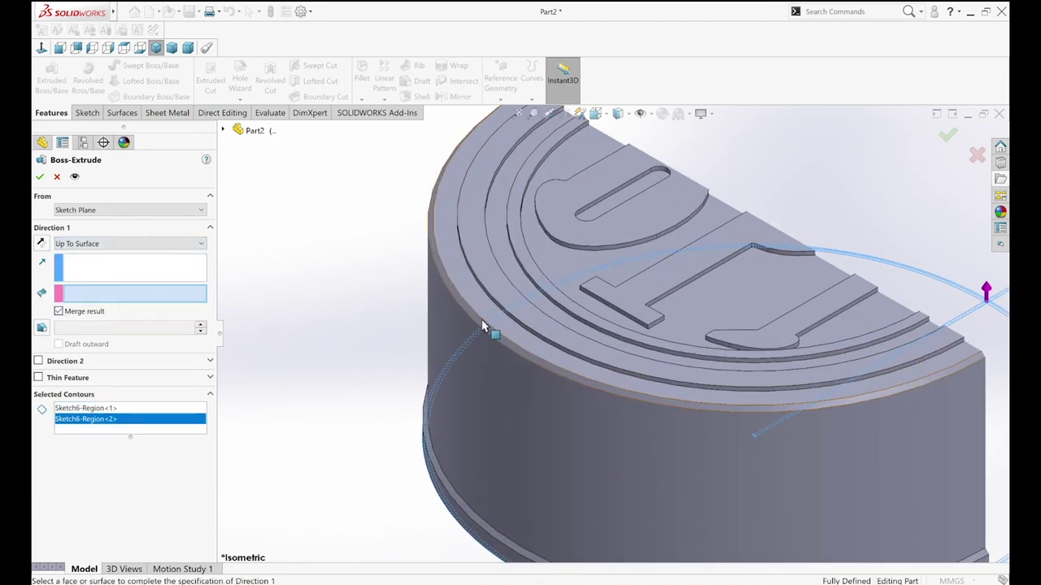
click(474, 319)
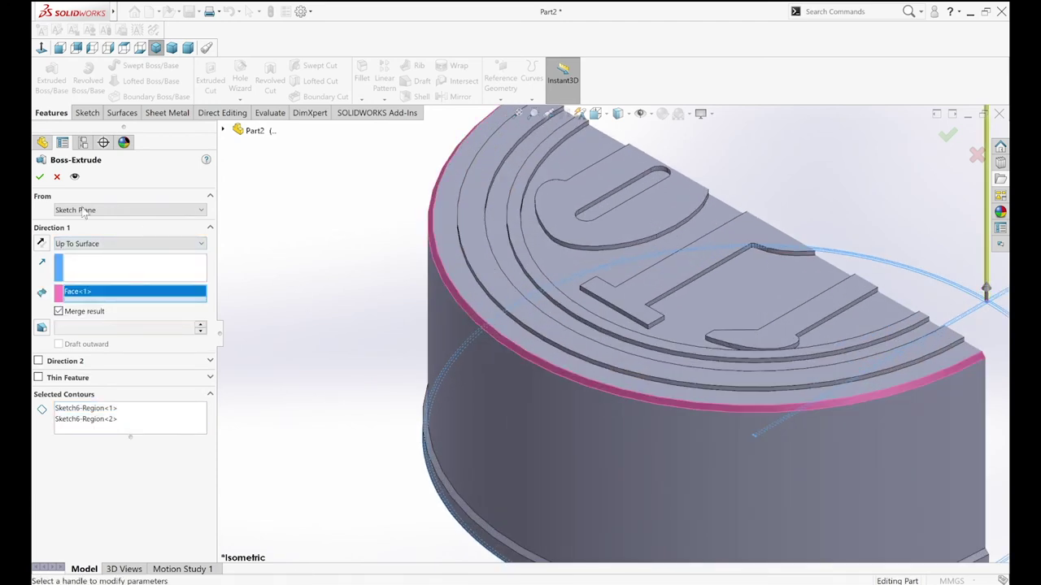
click(39, 177)
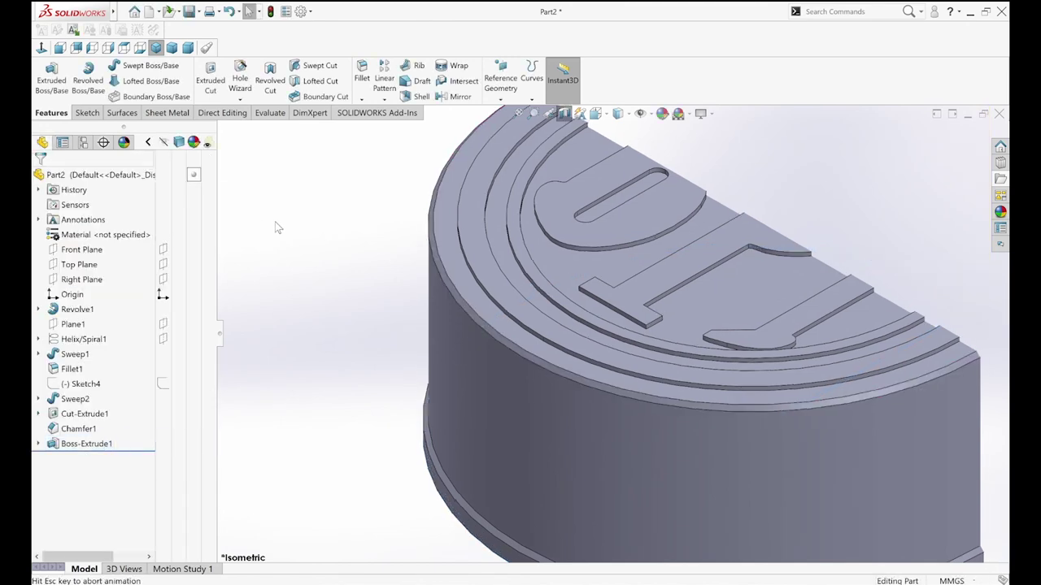
key(f)
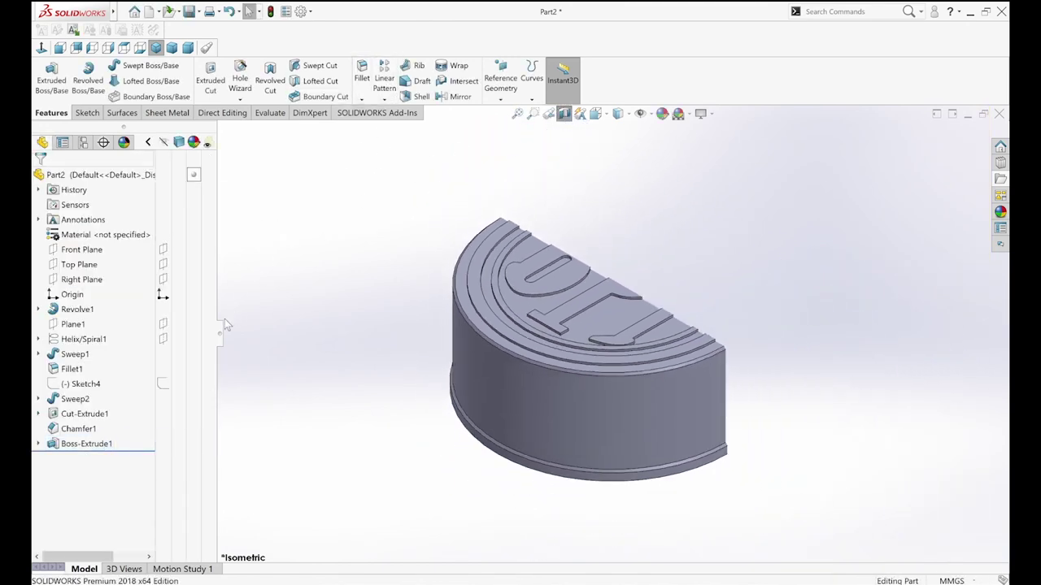
Circular-pattern Boss-Extrude1 150 times around the cap's circular edge and turn off the section view
click(75, 444)
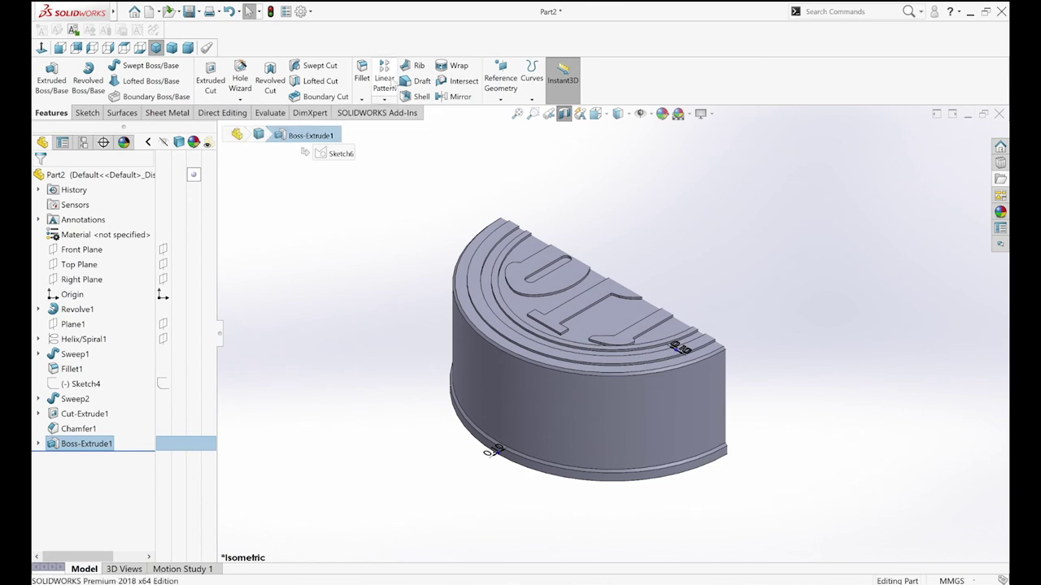
click(385, 100)
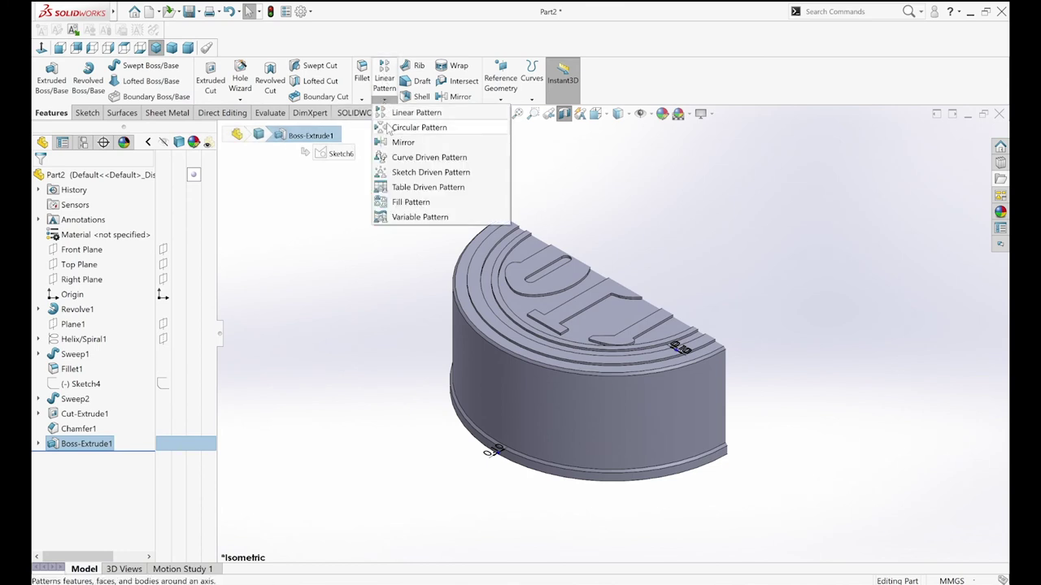
click(389, 125)
click(458, 311)
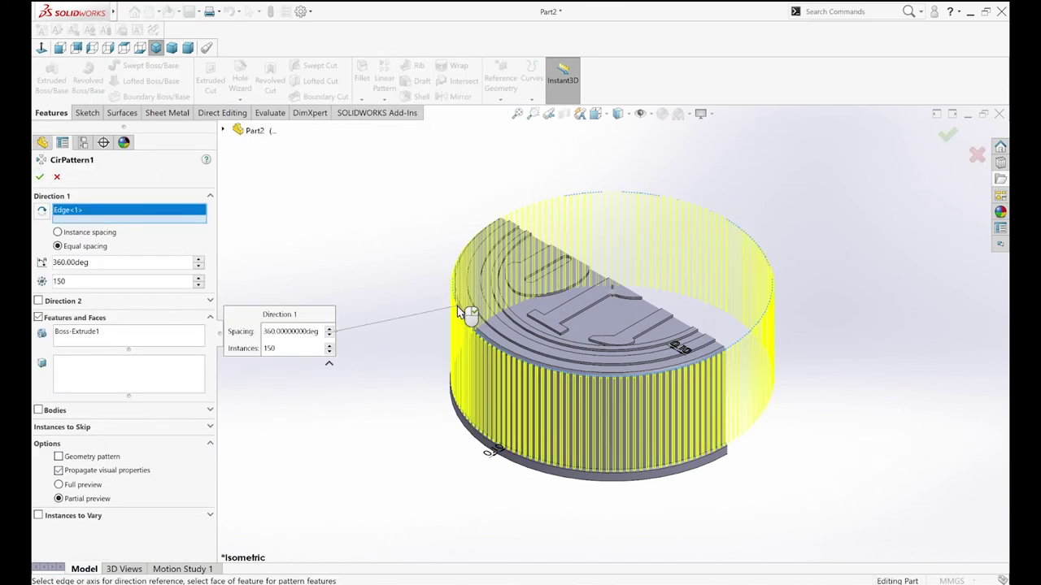
click(39, 177)
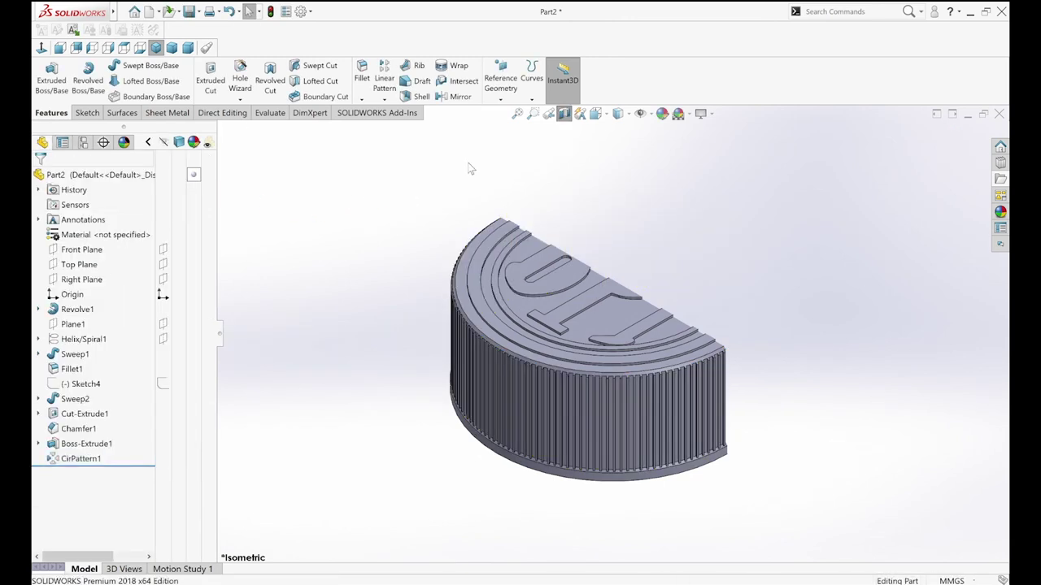
click(562, 114)
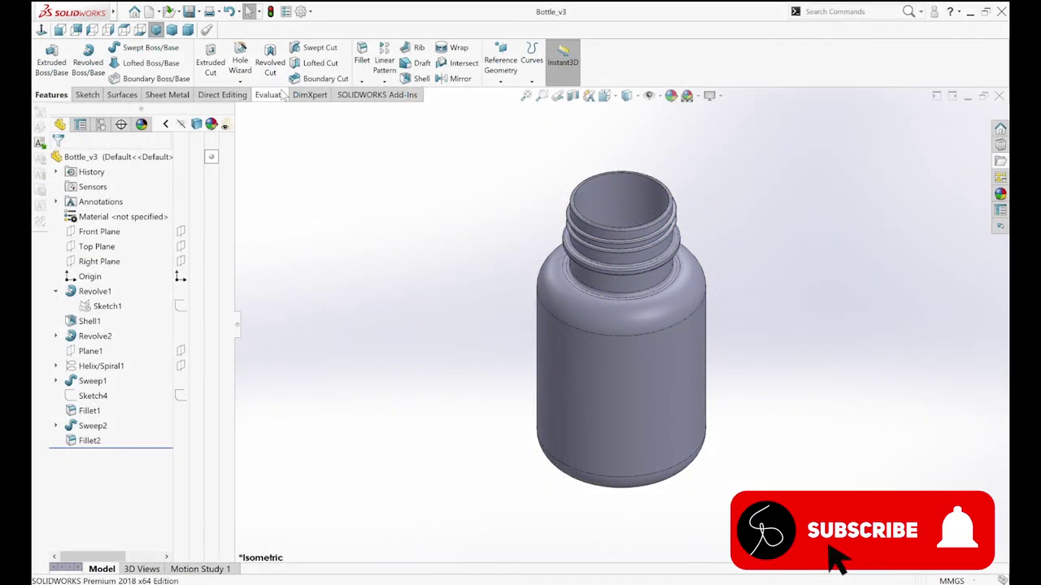
Make a new assembly from Bottle_v3, showing origins and placing the bottle at the origin
click(159, 12)
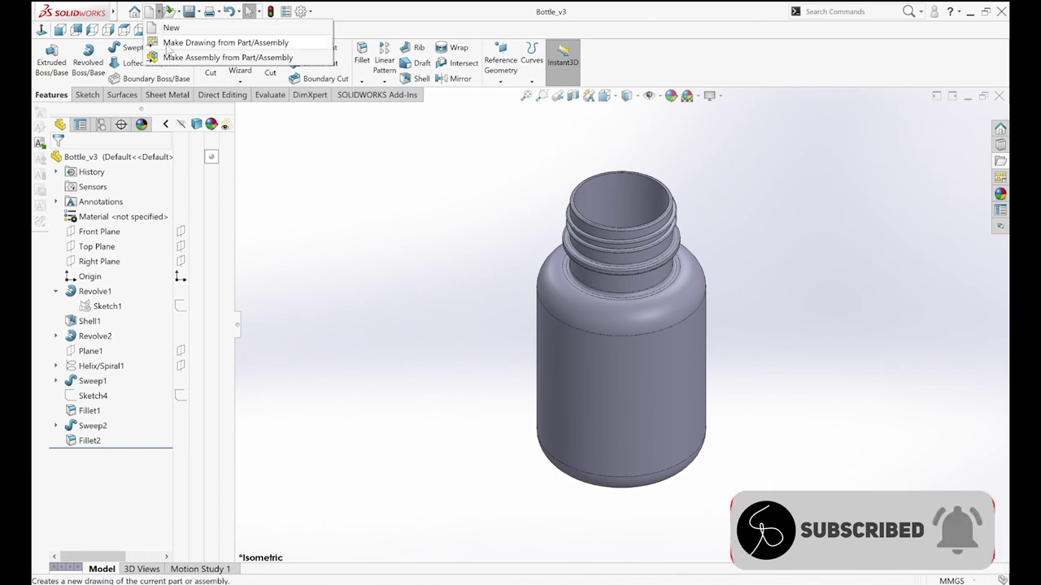
click(167, 57)
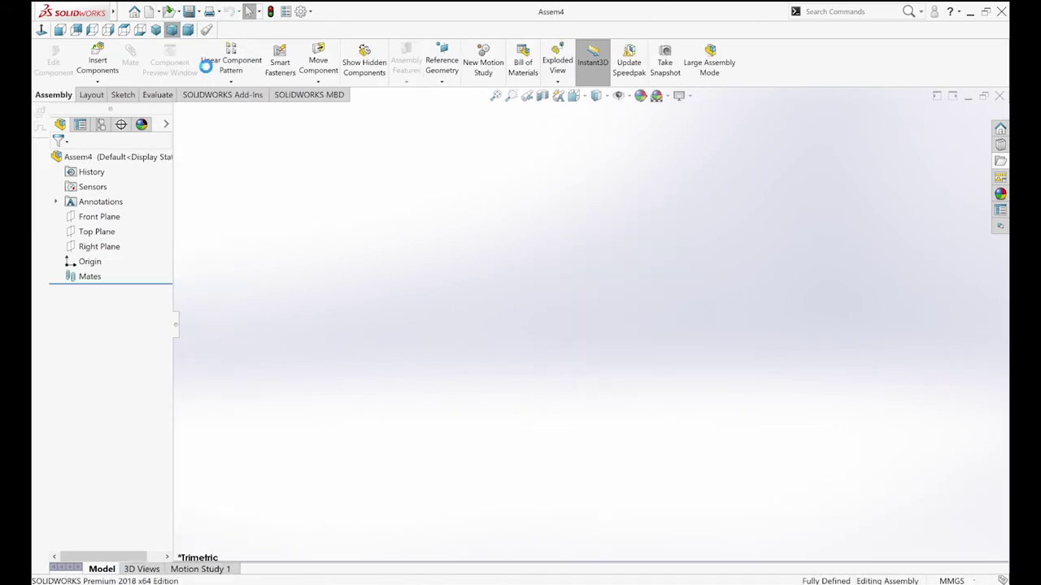
click(93, 330)
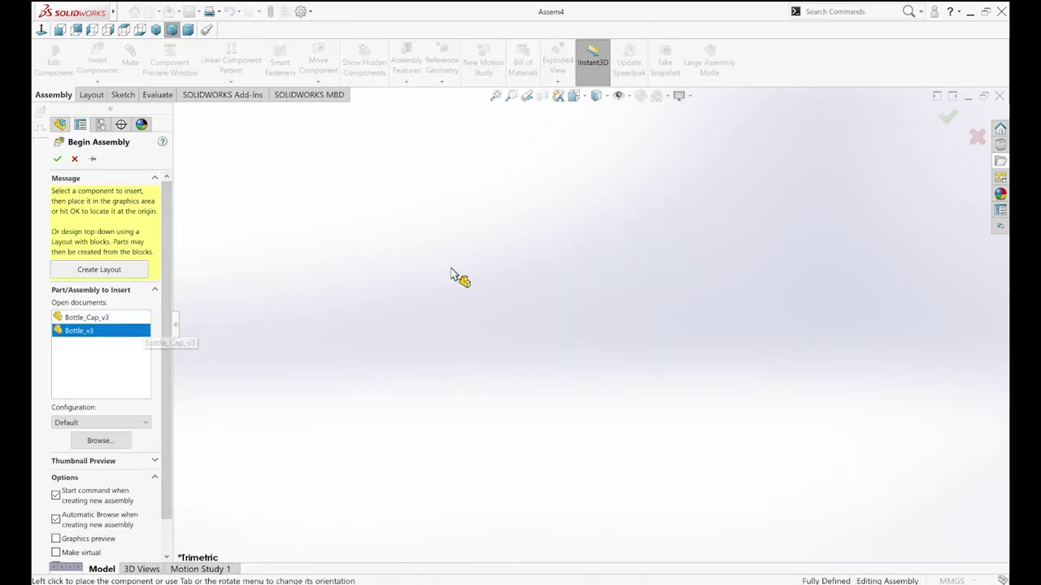
click(629, 96)
click(618, 162)
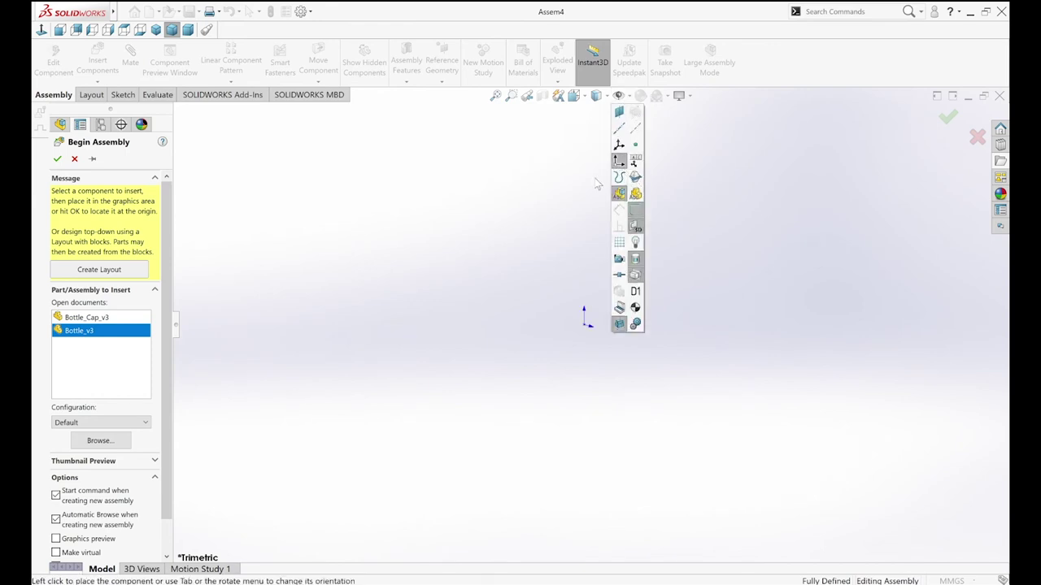
click(585, 327)
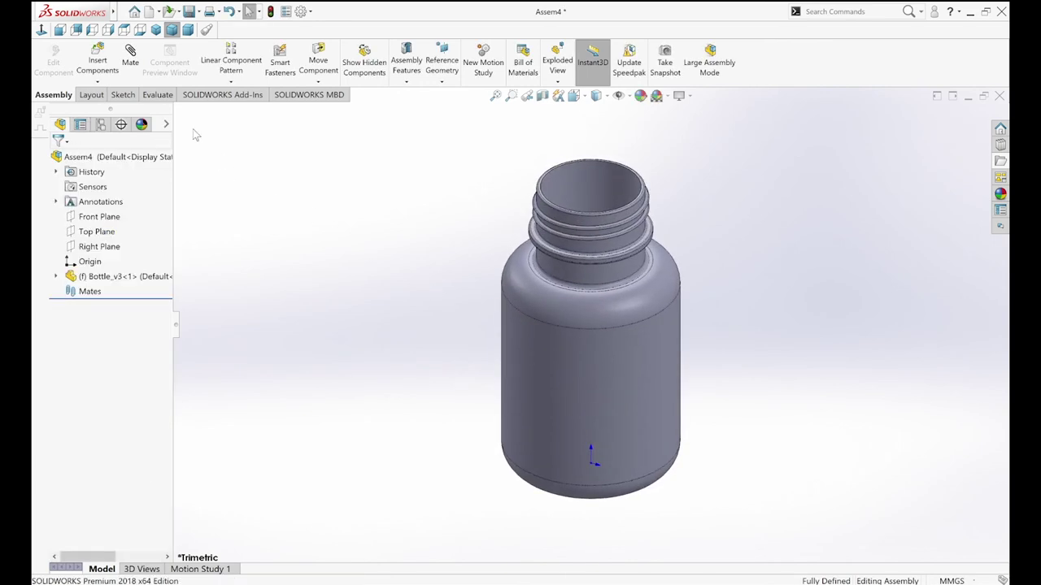
Insert Bottle_Cap_v3 and place it beside the bottle
click(96, 61)
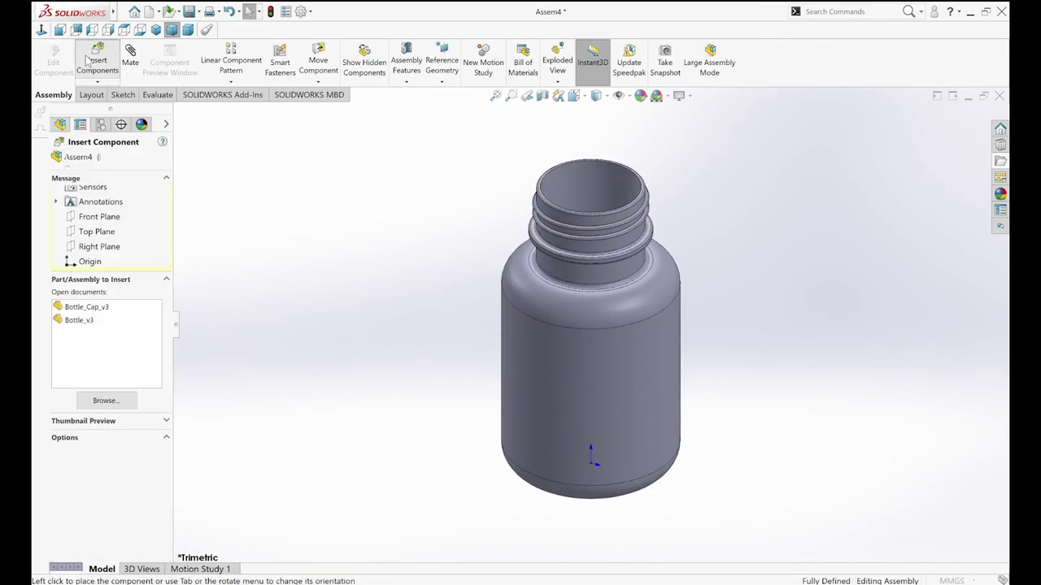
click(86, 307)
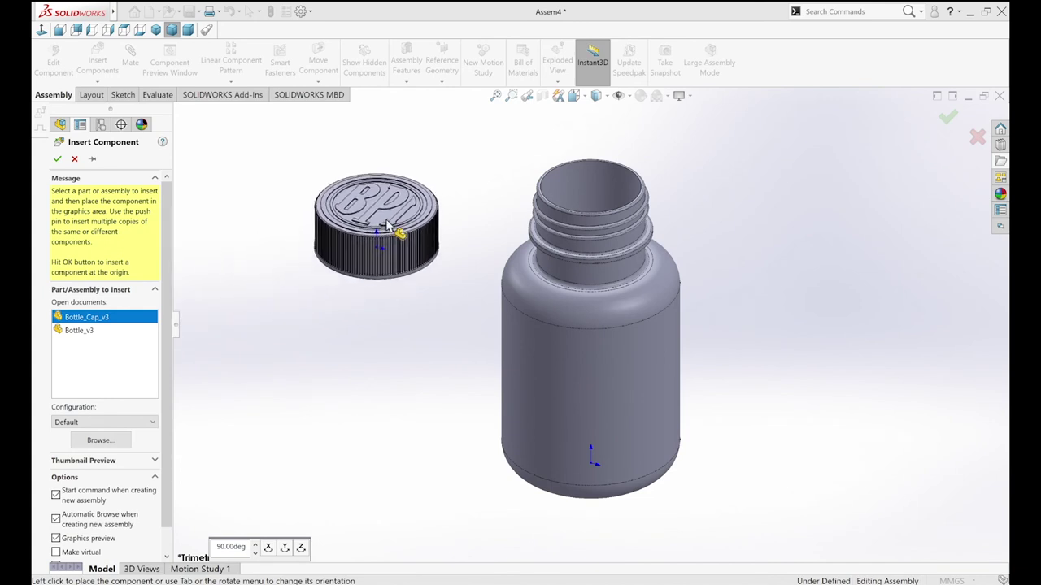
click(476, 210)
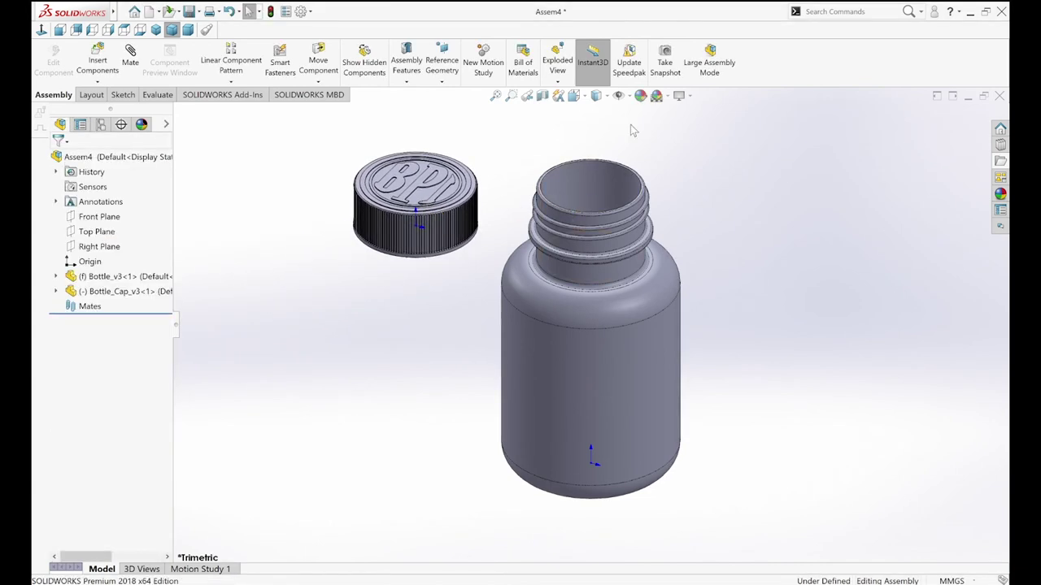
Show temporary axes and mate the cap's axis coincident with the bottle's axis
click(618, 95)
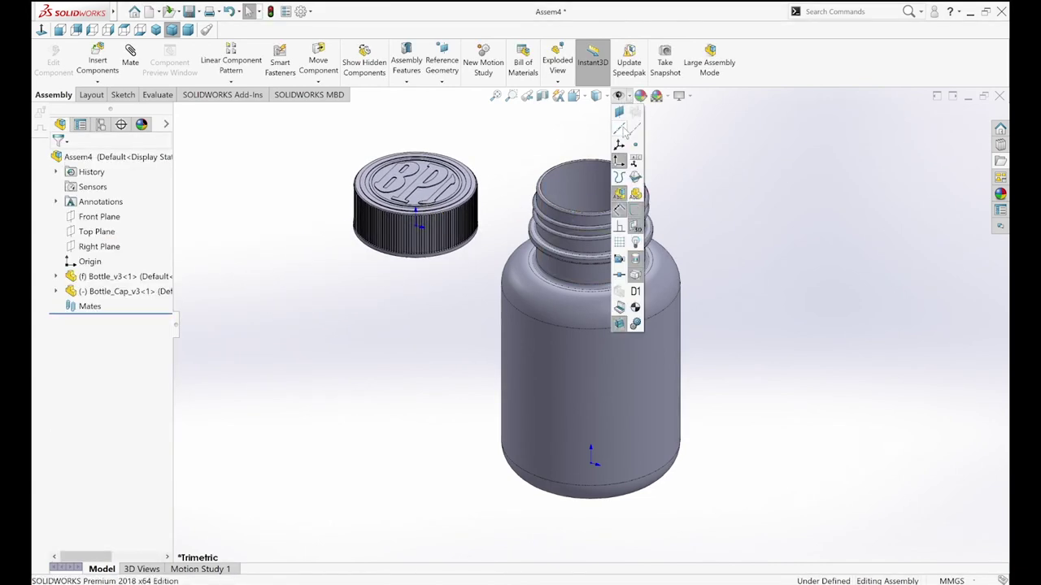
click(637, 131)
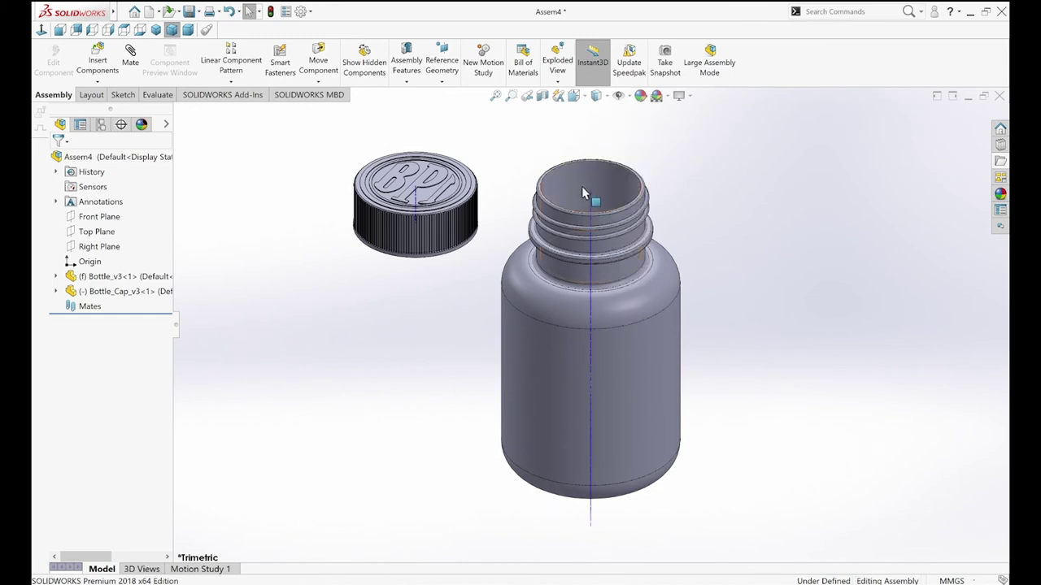
click(592, 198)
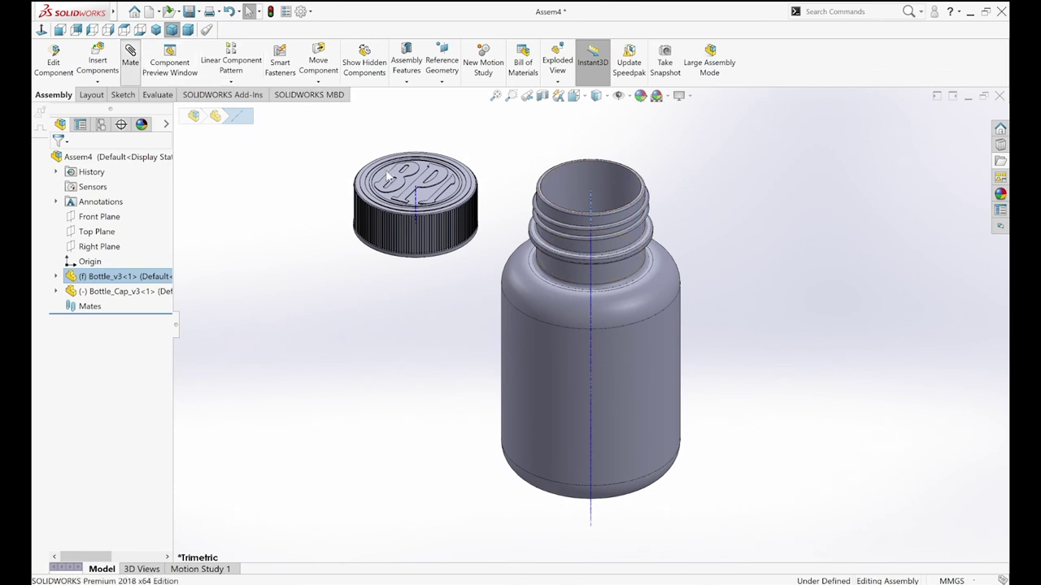
click(416, 201)
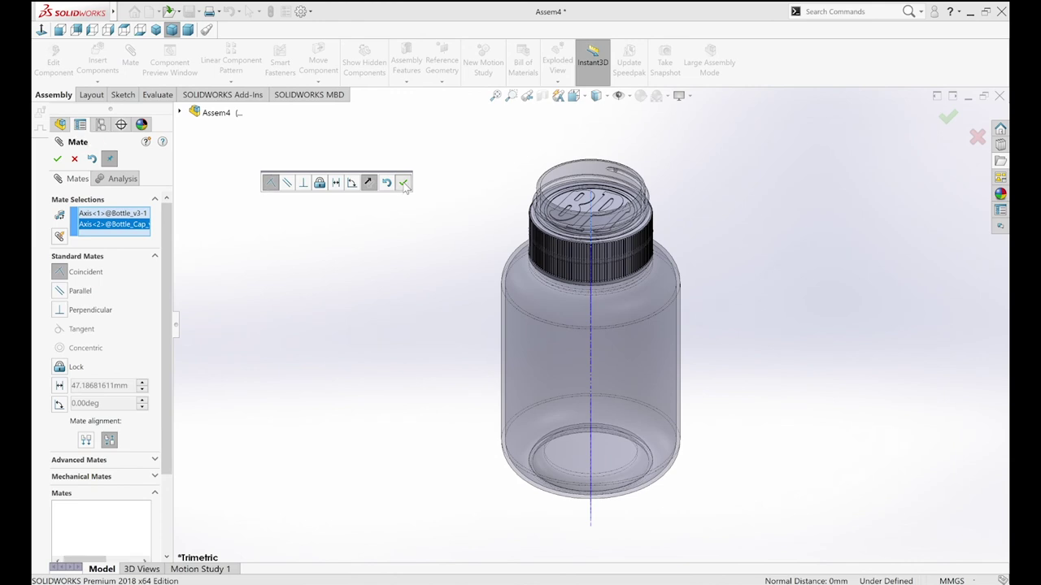
click(404, 183)
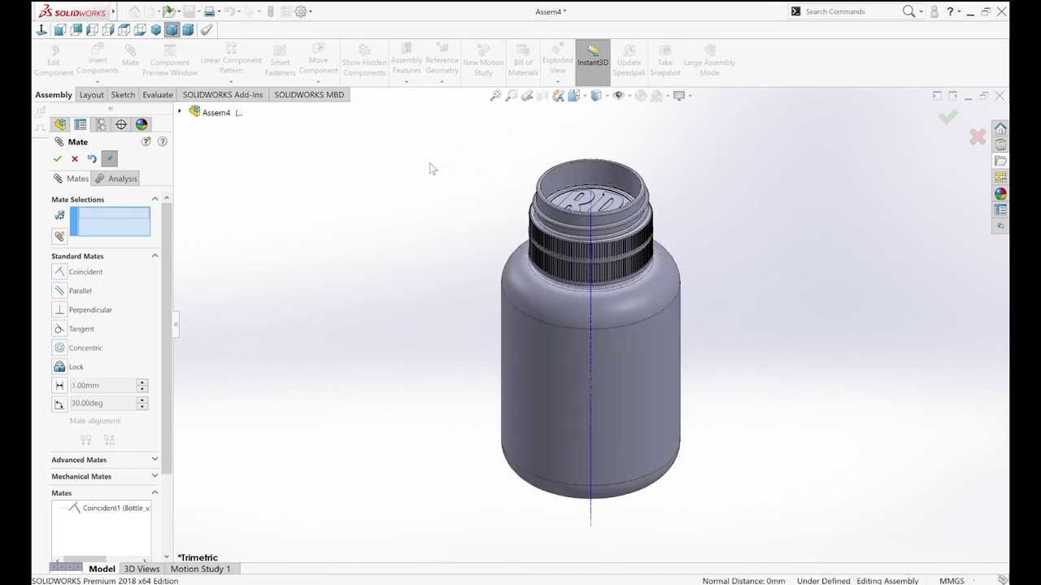
right_click(424, 178)
click(434, 187)
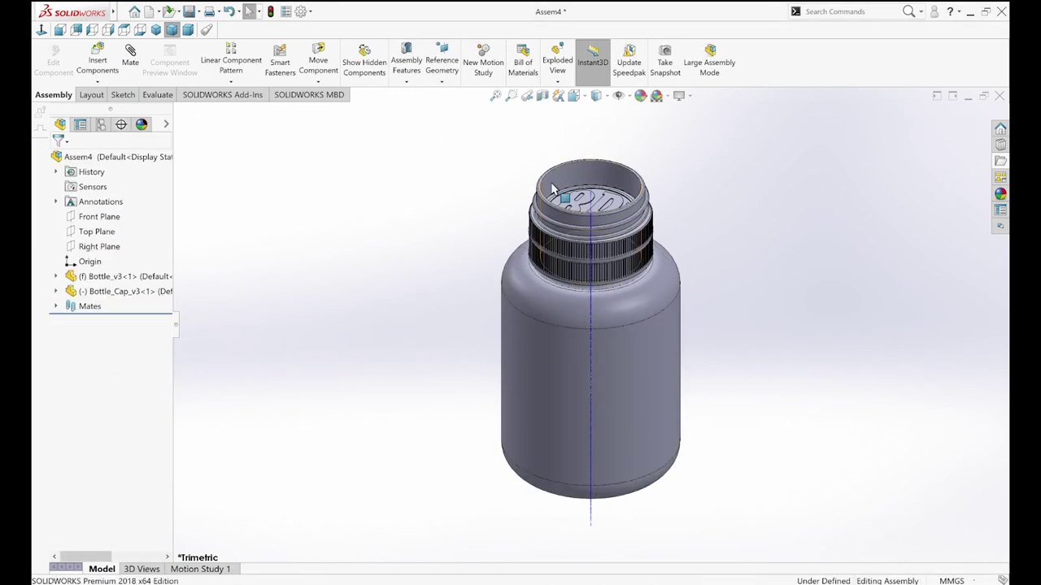
click(542, 95)
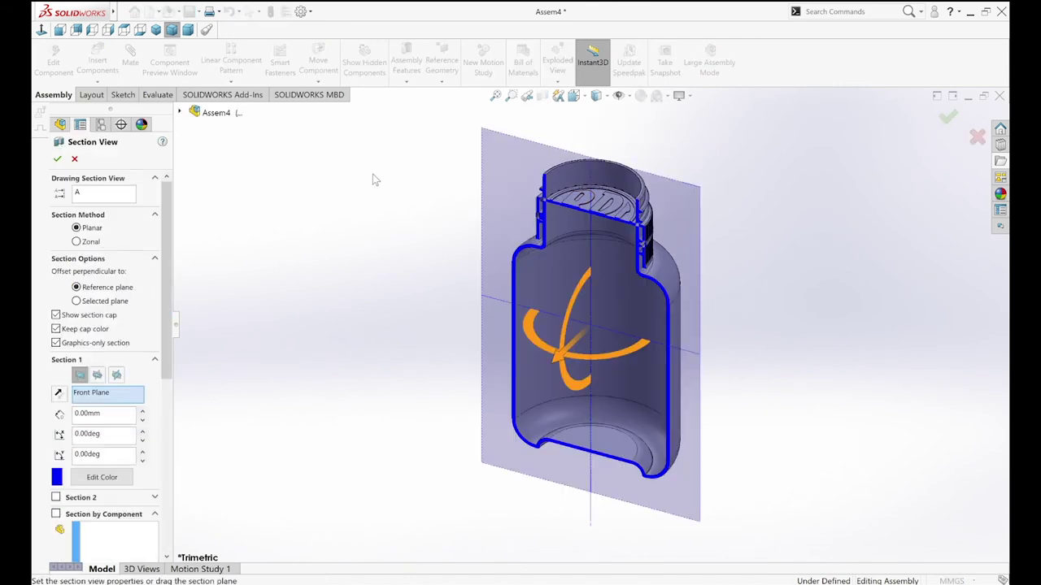
Accept the Front Plane section view and drag the cap down onto the bottle neck
right_click(294, 190)
click(300, 195)
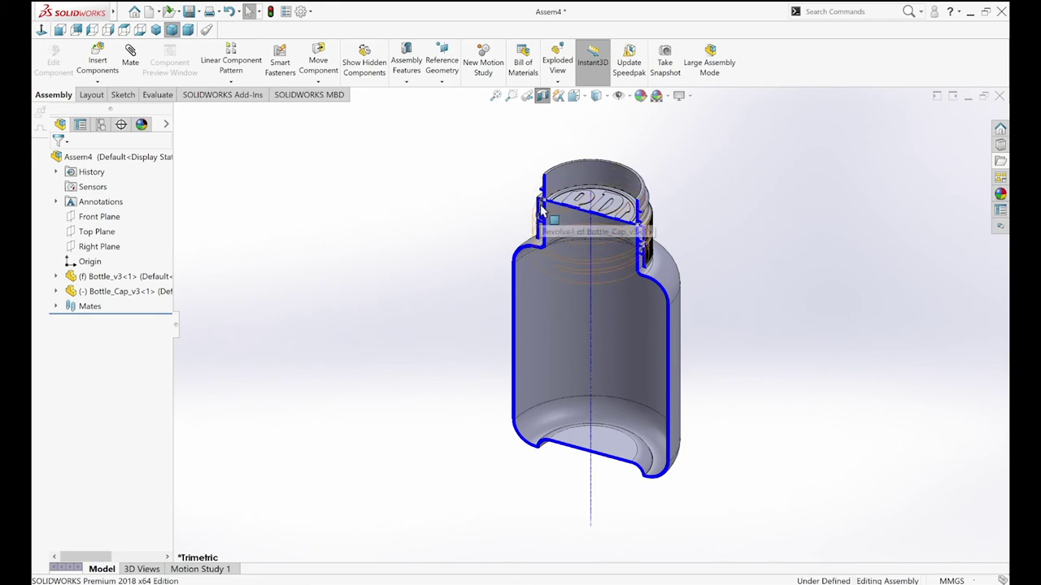
drag(540, 168, 542, 137)
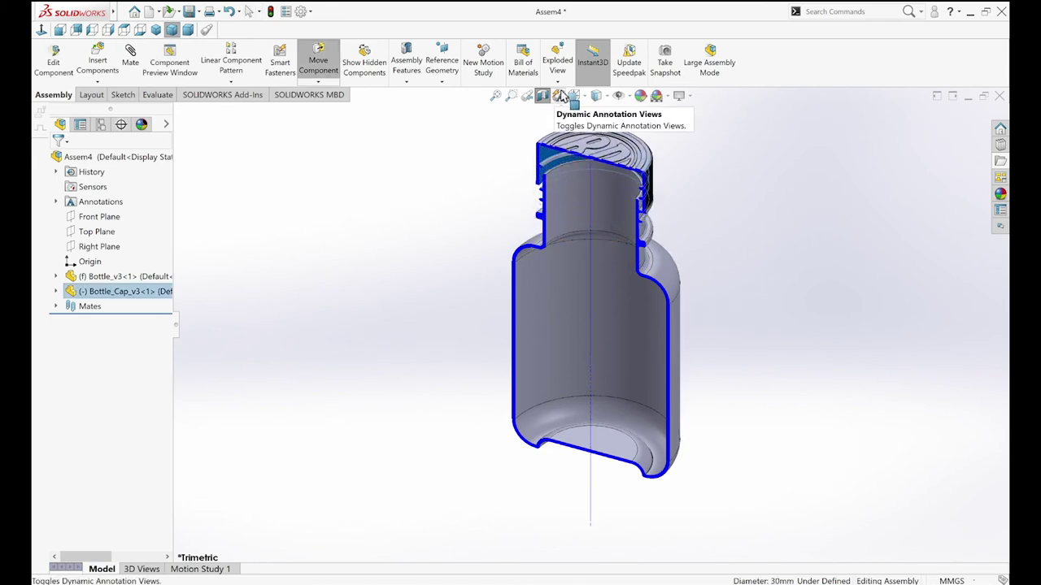
click(60, 29)
scroll(590, 150, down, 5)
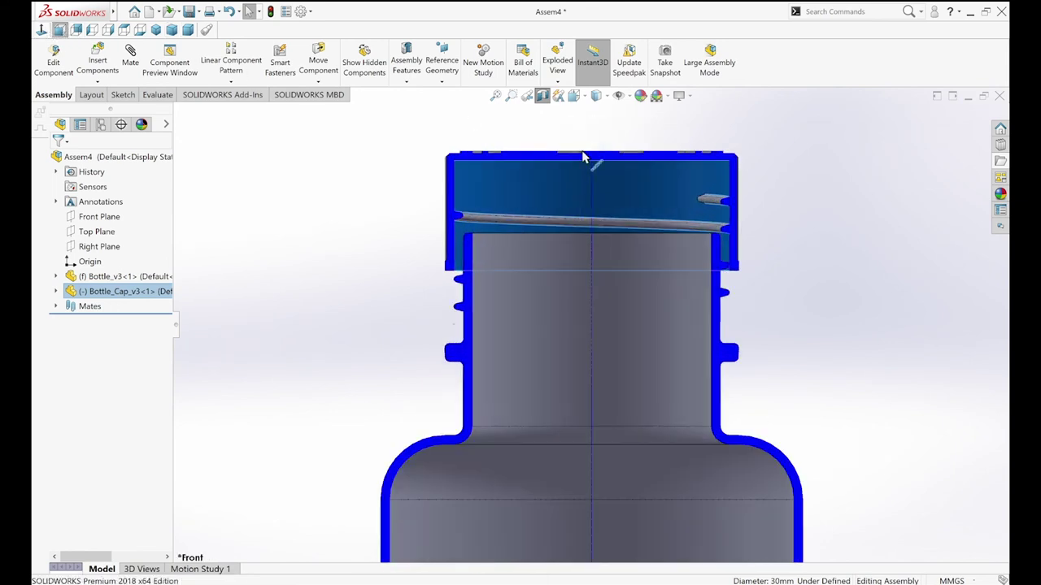
scroll(488, 215, down, 2)
drag(535, 179, 538, 232)
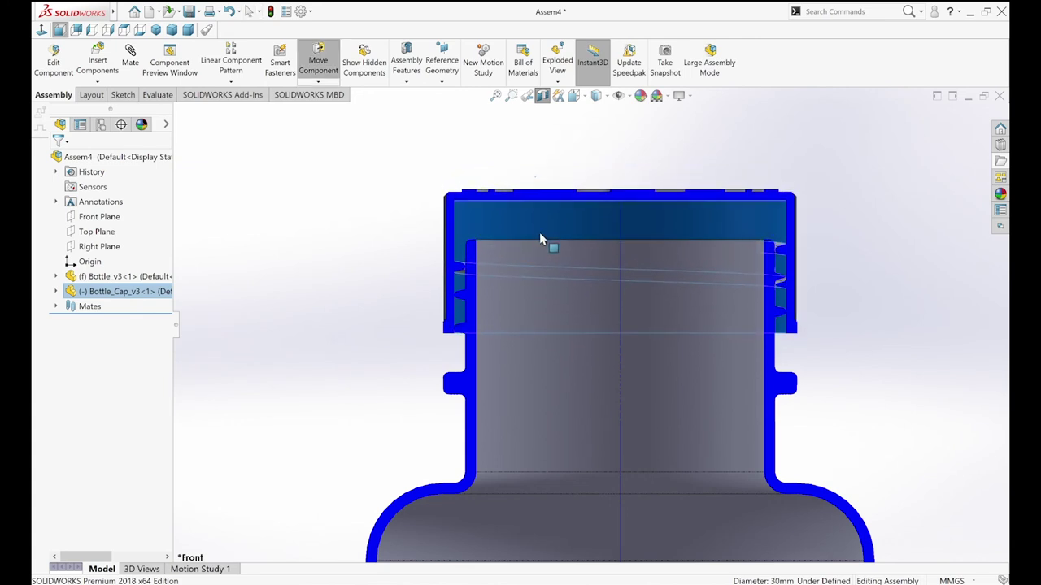
drag(538, 231, 543, 220)
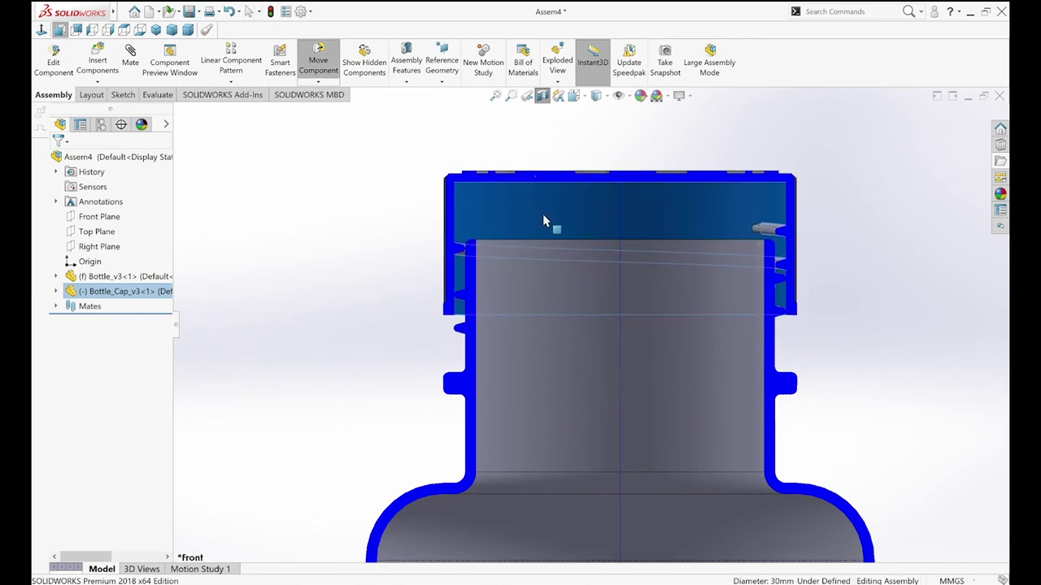
drag(543, 219, 725, 238)
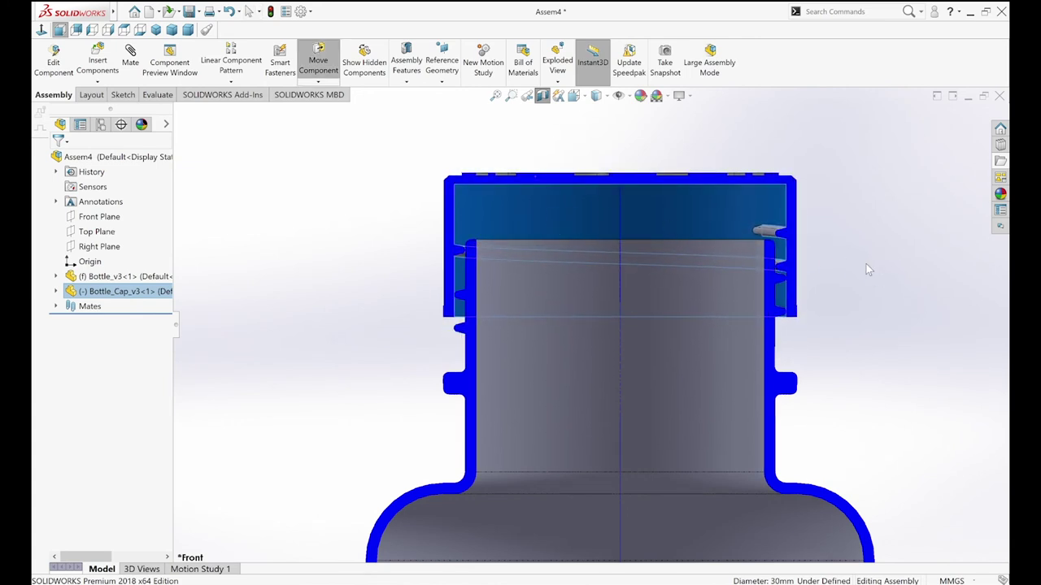
Fine-tune the cap's height so its threads line up with the neck threads
click(837, 280)
scroll(837, 279, down, 3)
scroll(581, 190, down, 1)
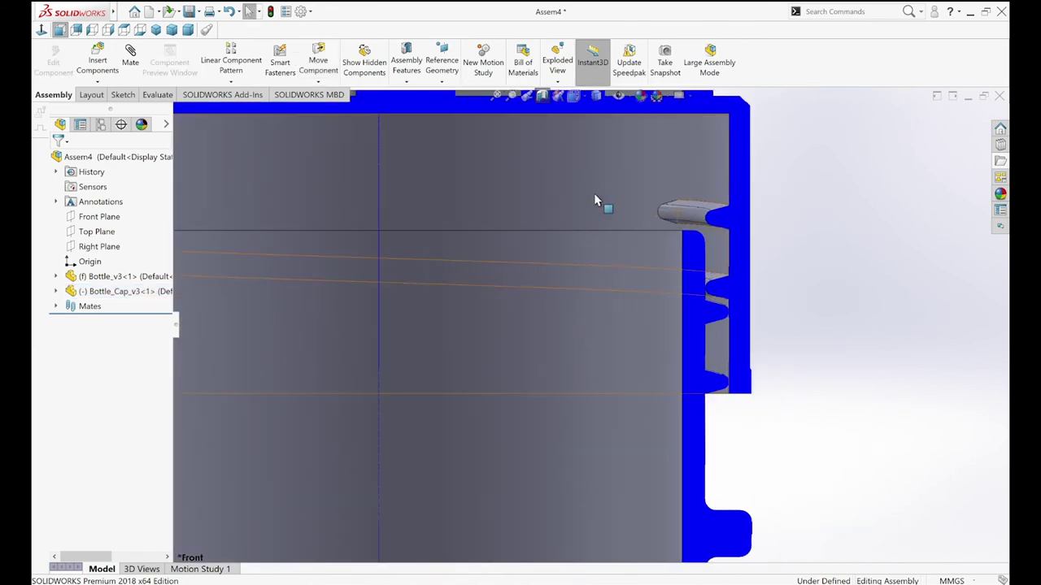
drag(613, 173, 614, 179)
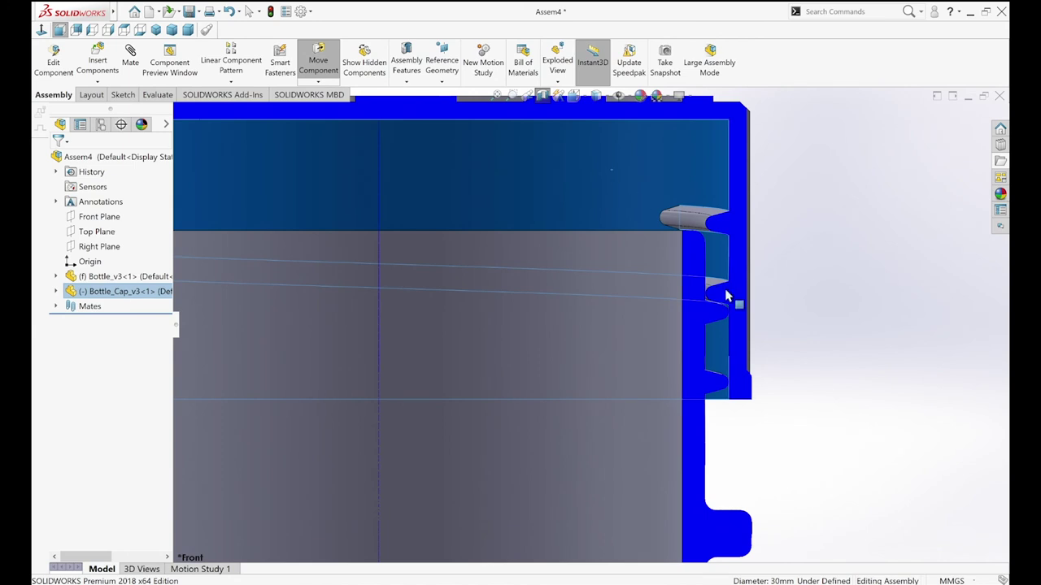
scroll(732, 300, down, 1)
scroll(691, 334, down, 1)
scroll(689, 340, down, 1)
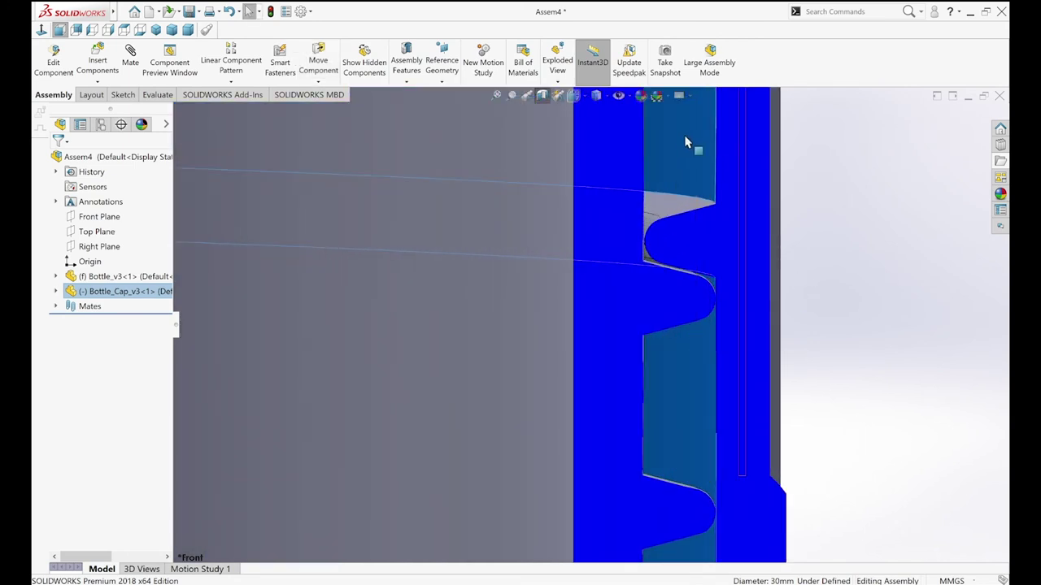
drag(684, 151, 691, 163)
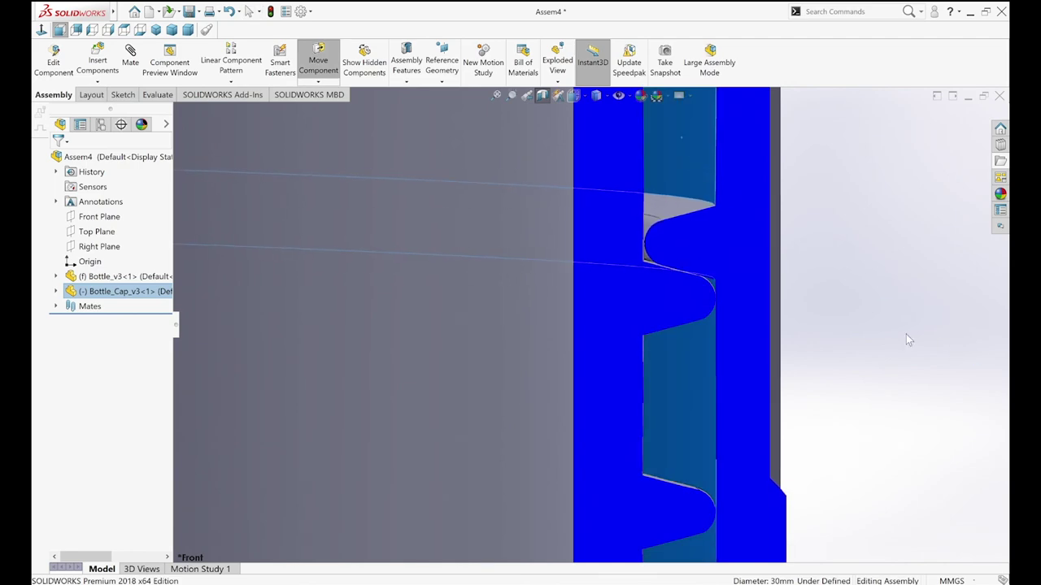
key(Escape)
Return to isometric view and select the cap's inner face to begin a mate
middle_drag(843, 317, 813, 326)
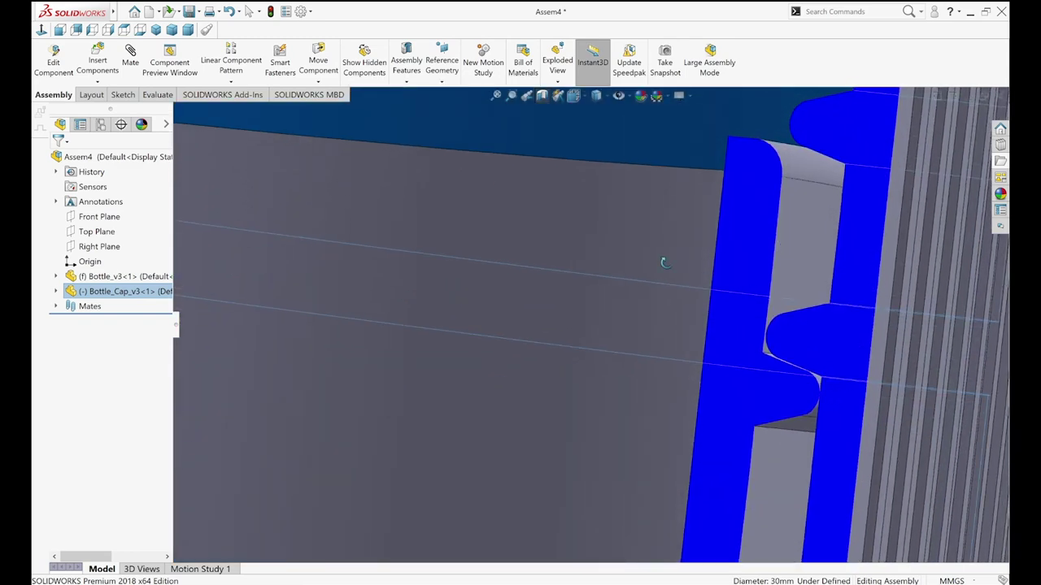
click(155, 30)
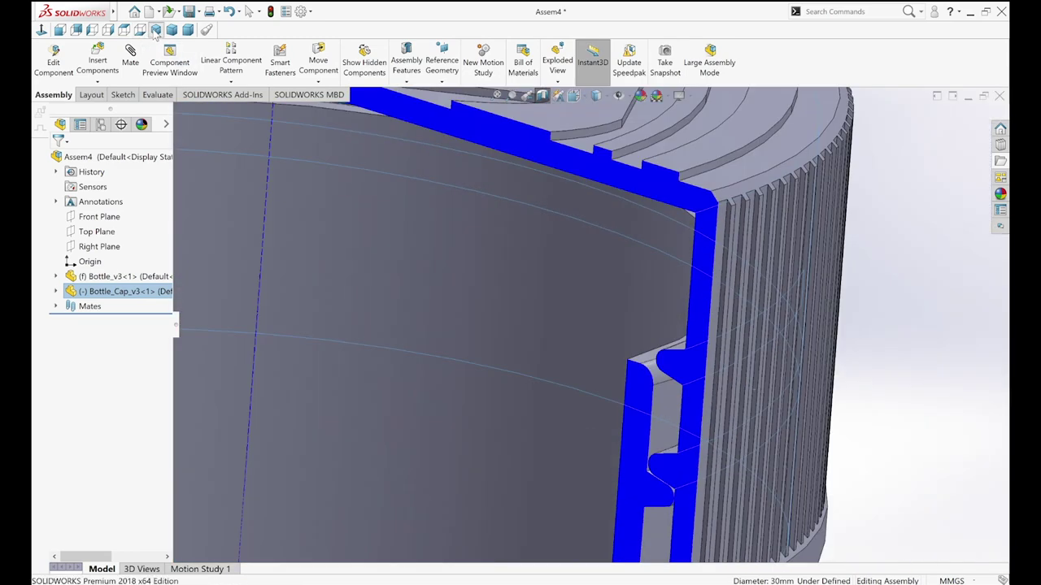
key(Escape)
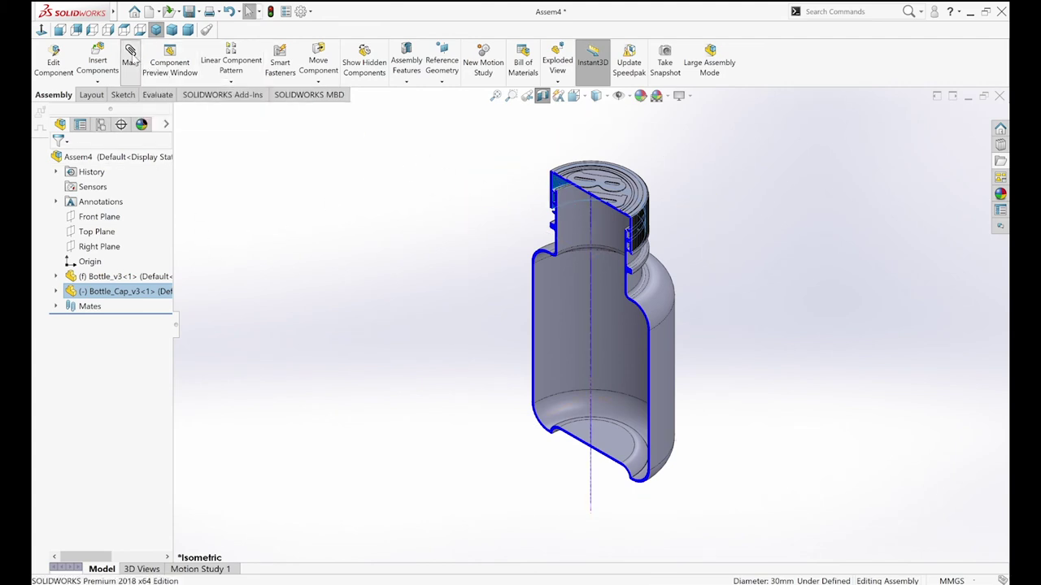
click(579, 207)
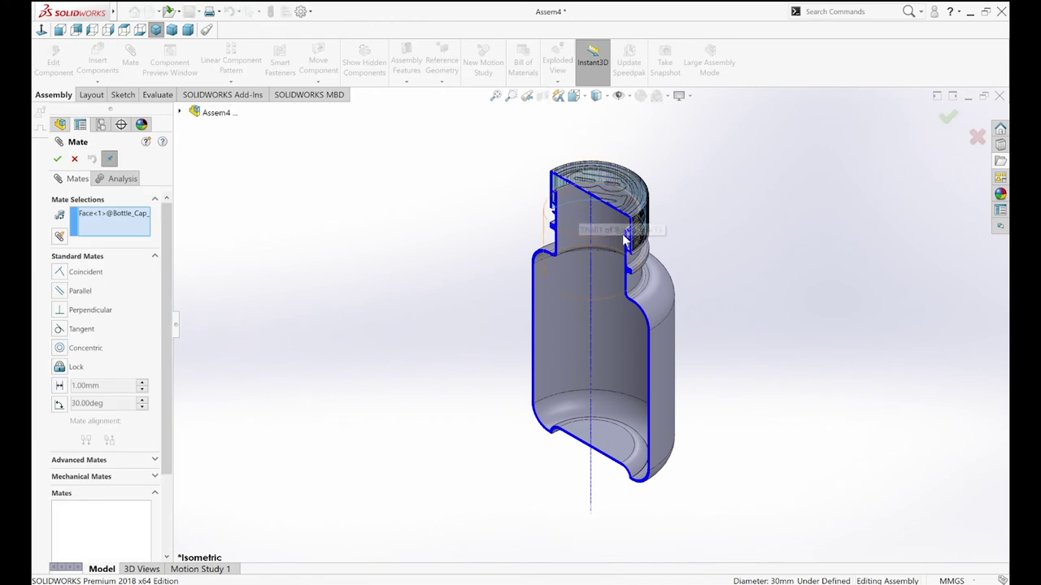
Screw-mate the cap's inner face to the bottle neck face at 3mm per revolution, reversed
click(632, 266)
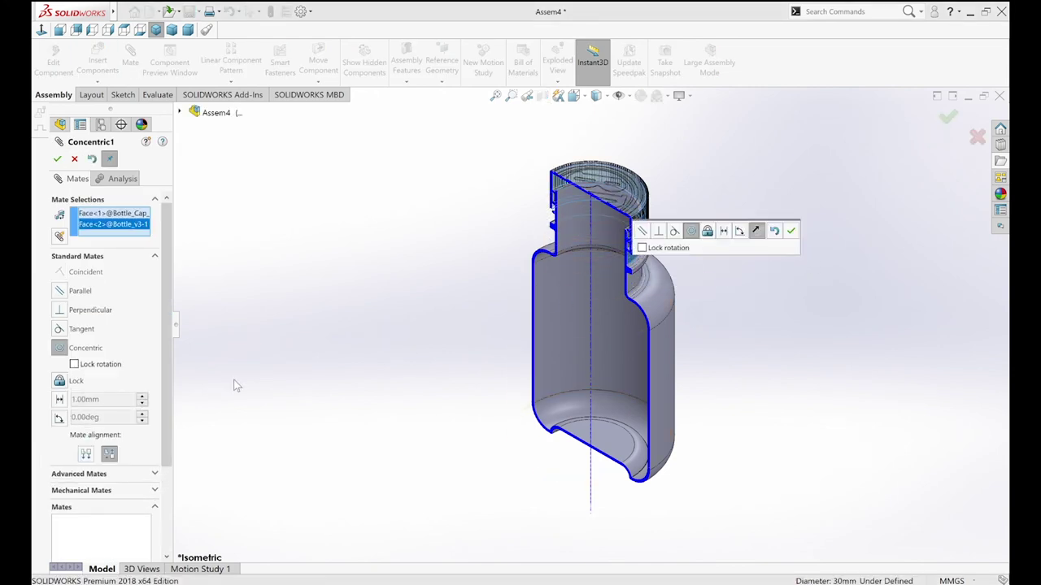
click(93, 491)
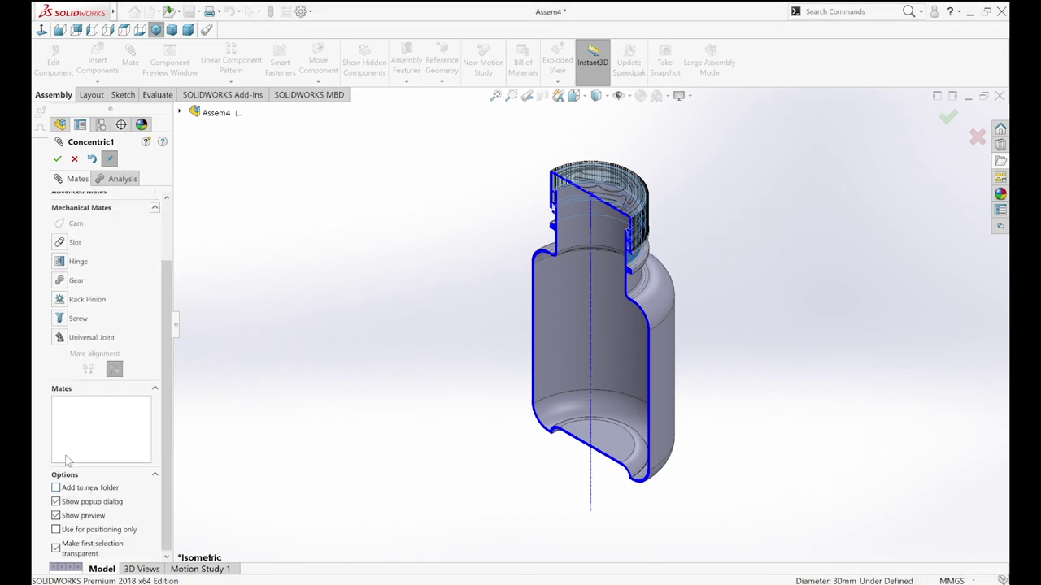
click(60, 318)
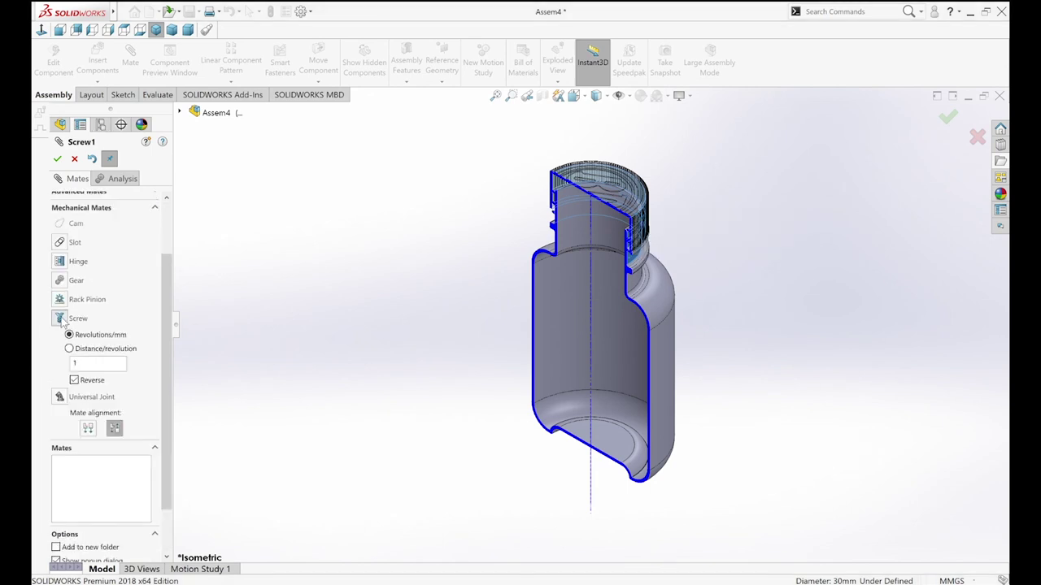
click(94, 350)
double_click(85, 363)
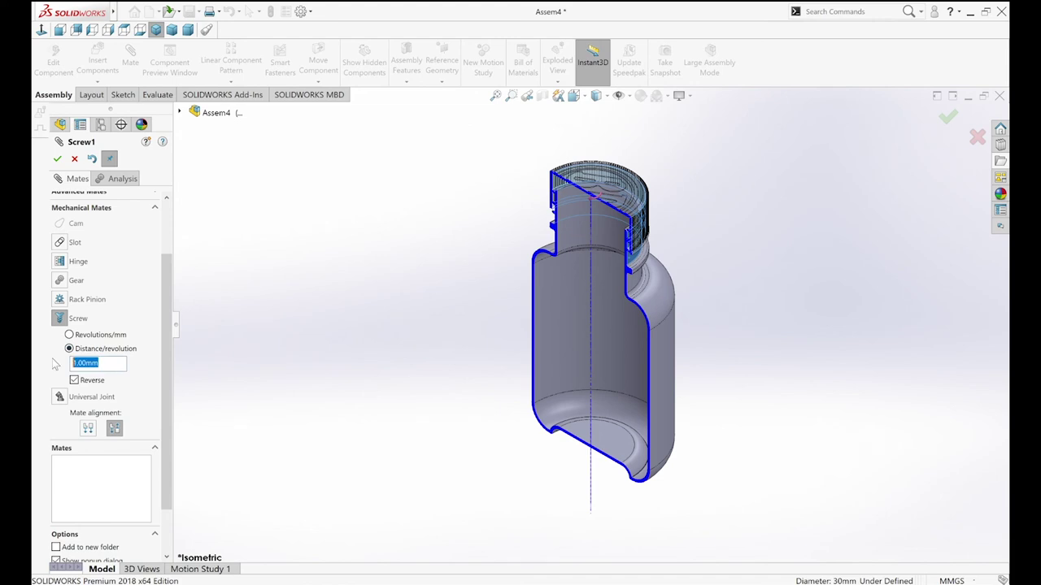
text(3)
key(Return)
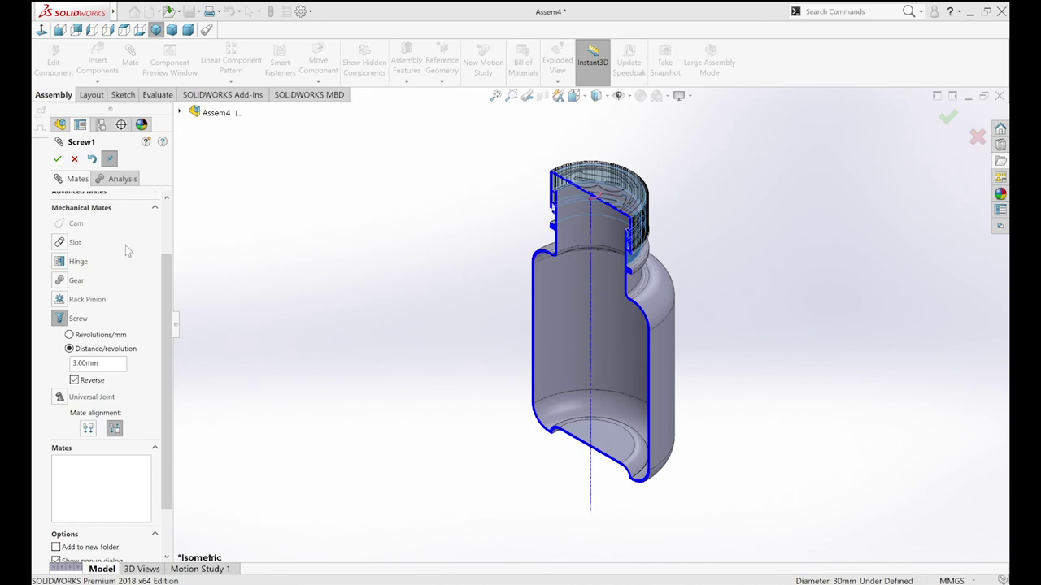
scroll(171, 284, up, 3)
click(57, 159)
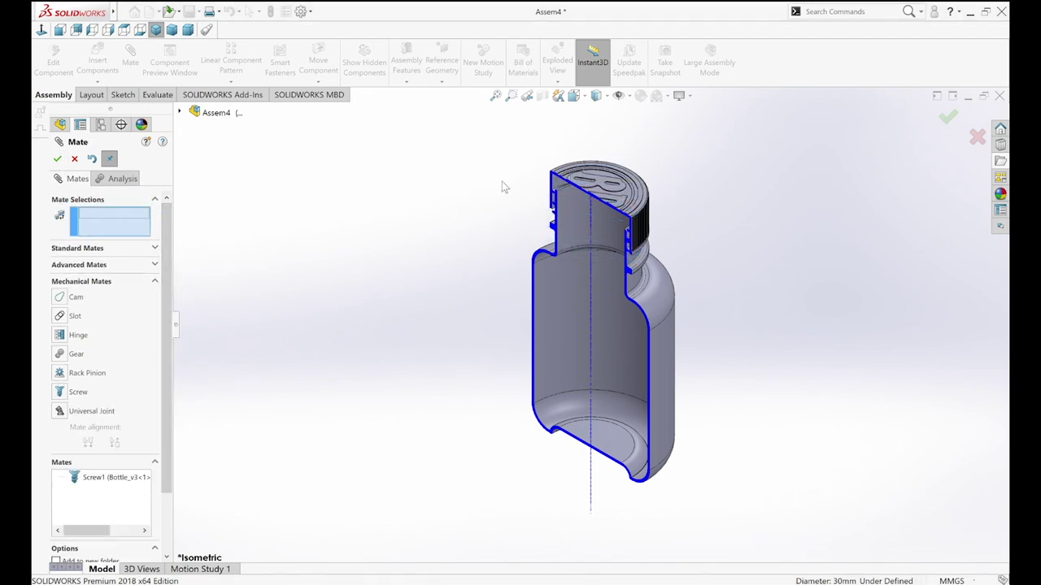
Select a cap face and the bottle's neck ring face for a new mate
scroll(538, 227, down, 2)
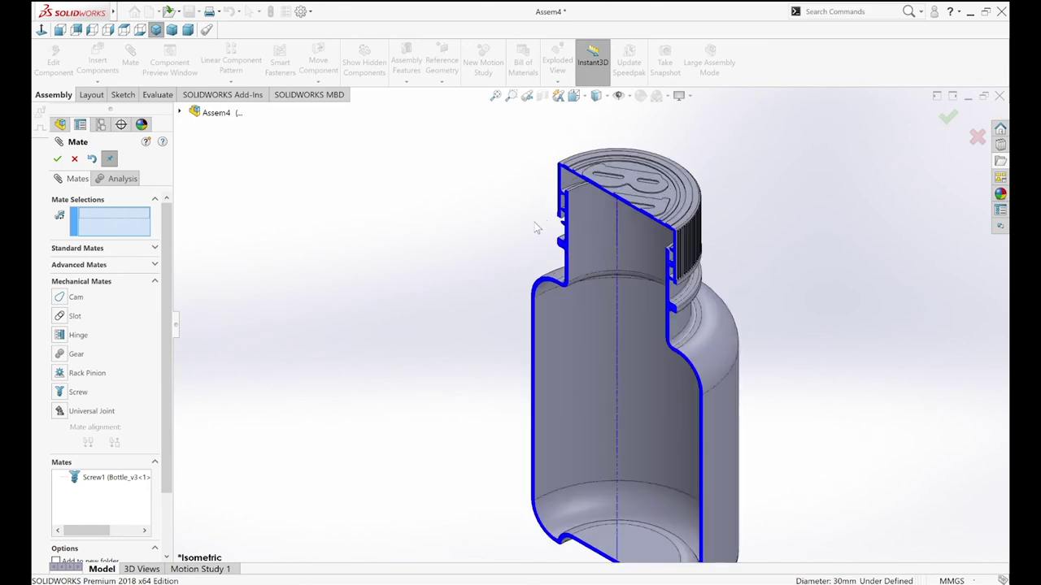
scroll(536, 228, down, 3)
scroll(503, 246, up, 2)
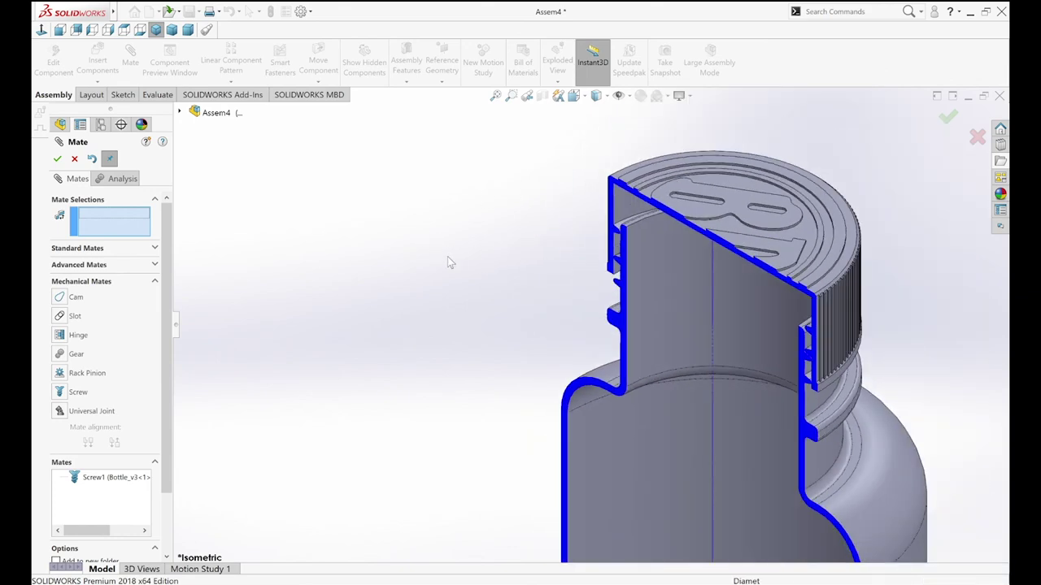
middle_drag(447, 281, 553, 215)
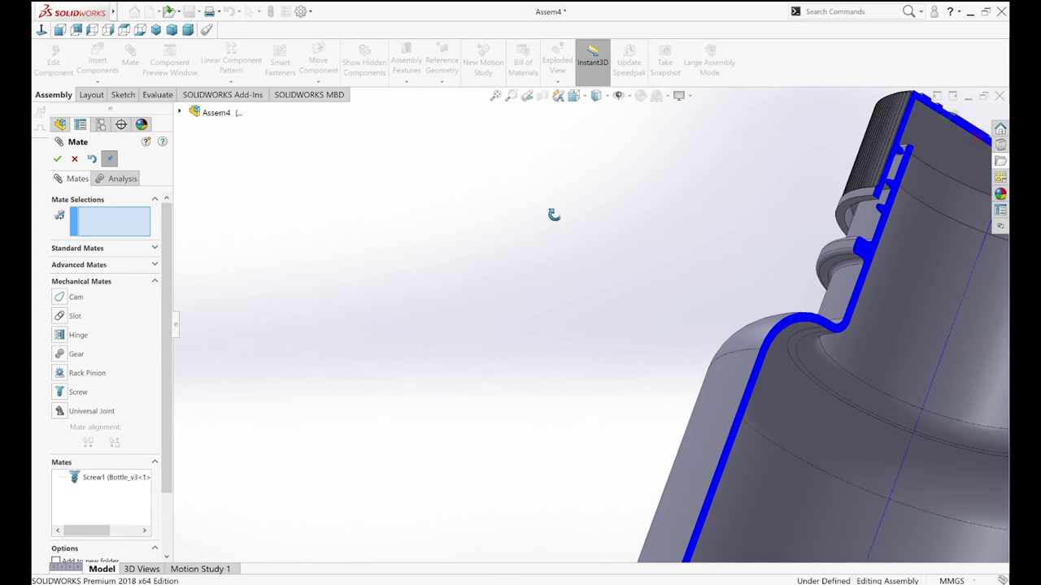
click(849, 208)
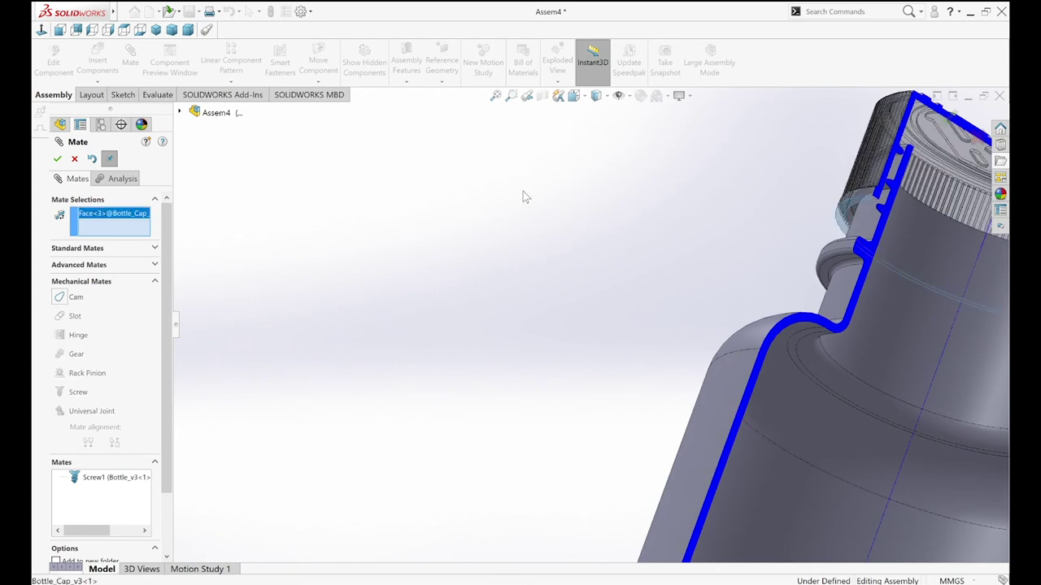
middle_drag(542, 216, 539, 301)
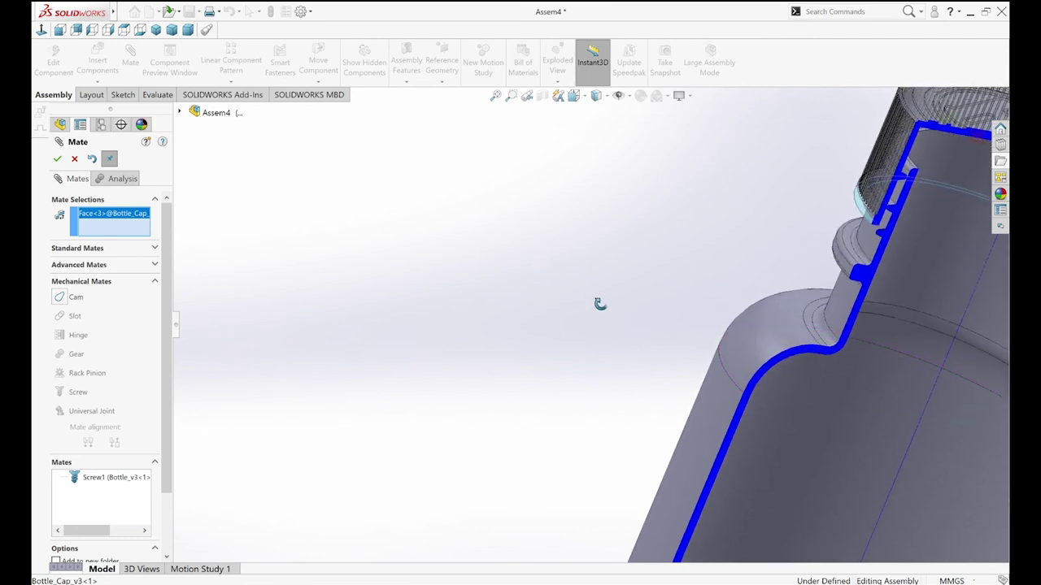
click(848, 240)
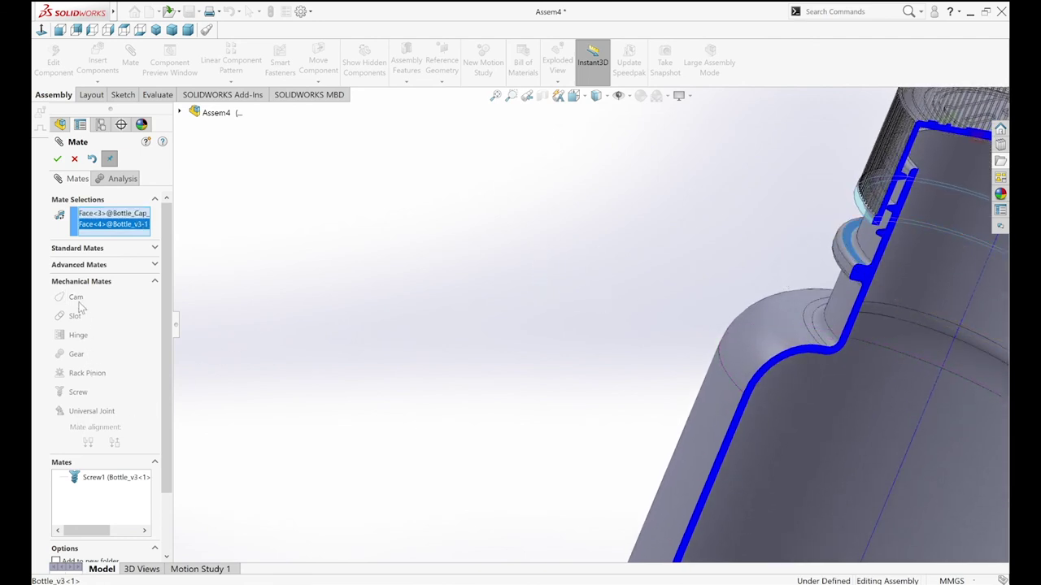
Add a limit distance mate between them ranging from 0.00mm to 4.73265423mm
click(79, 265)
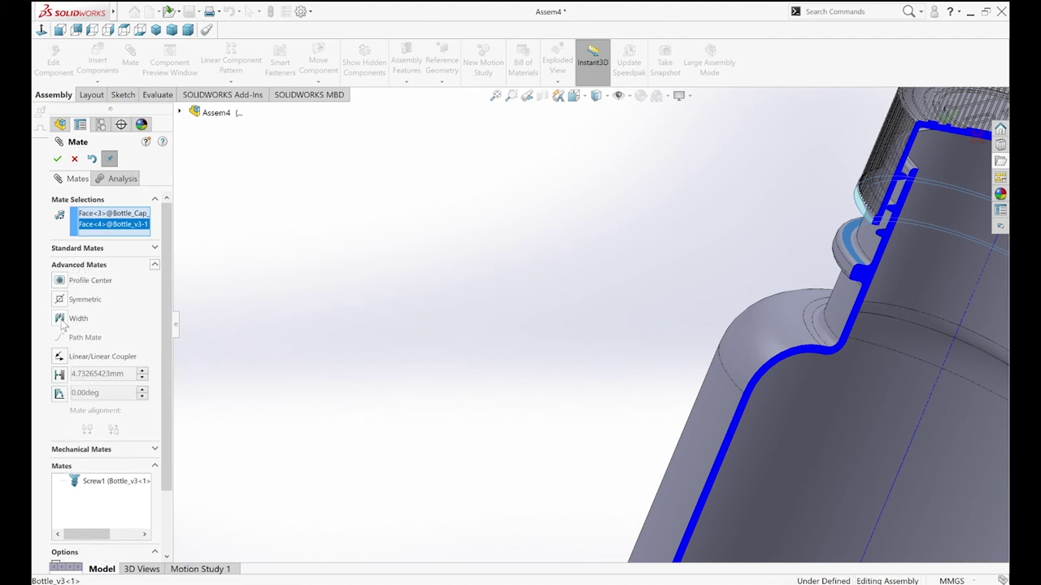
click(59, 375)
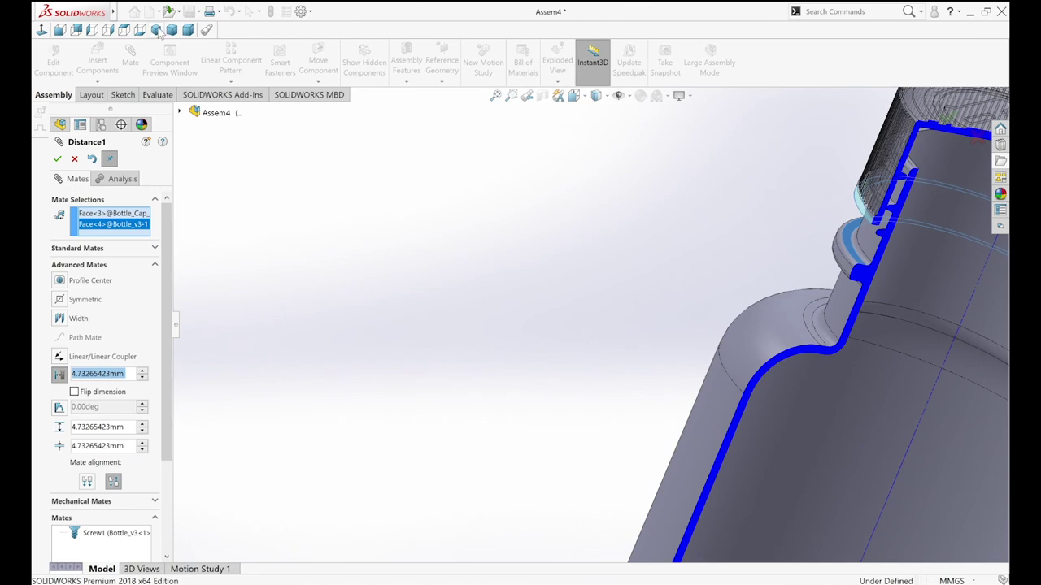
click(157, 30)
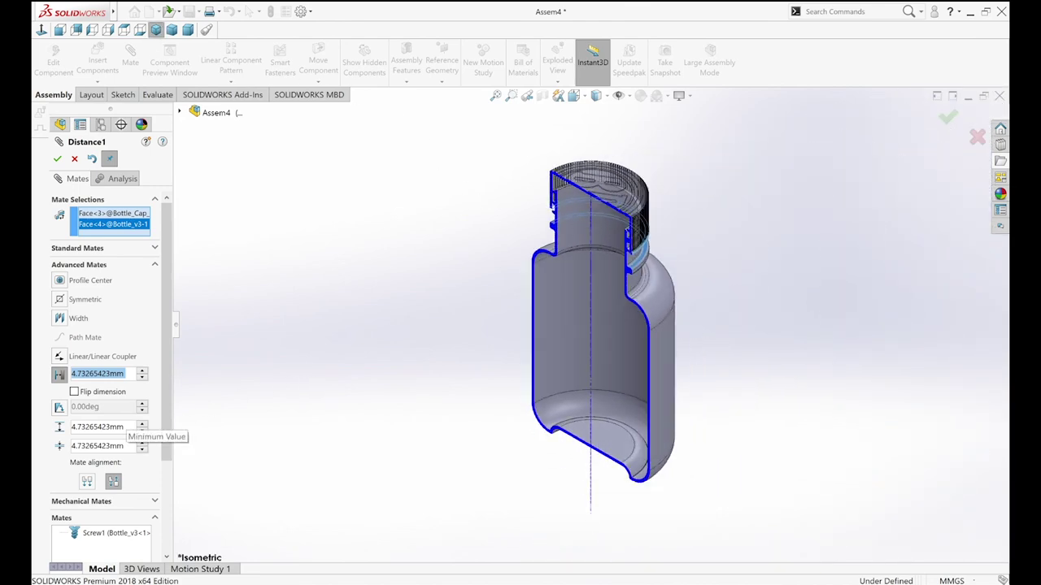
drag(124, 446, 72, 446)
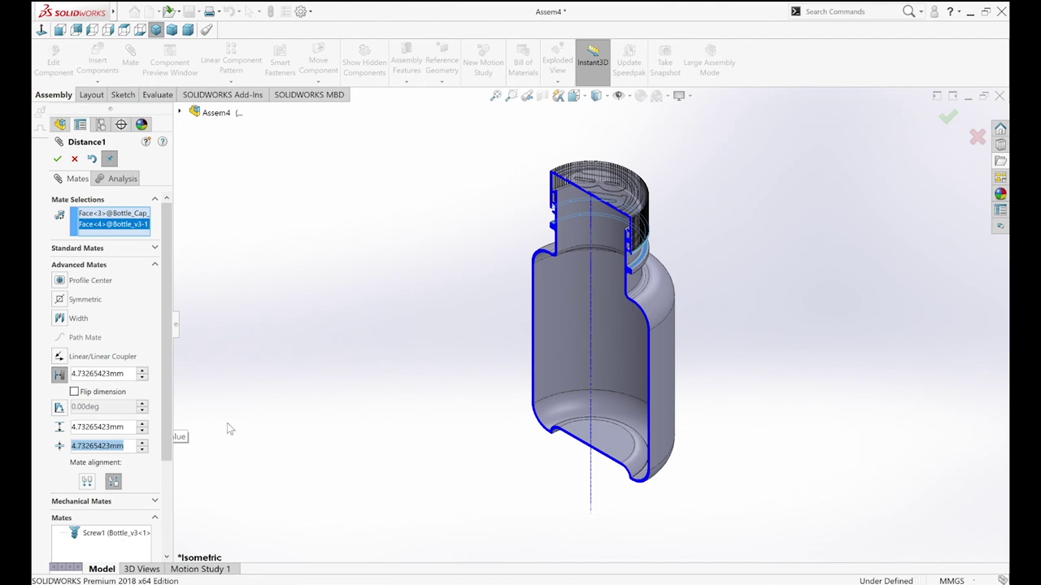
text(0)
key(Return)
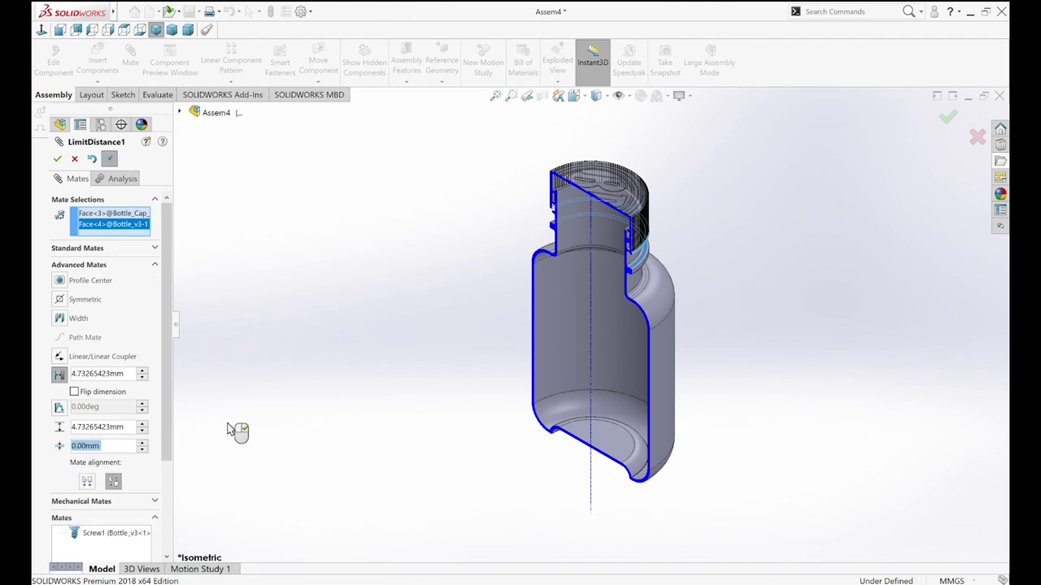
right_click(228, 424)
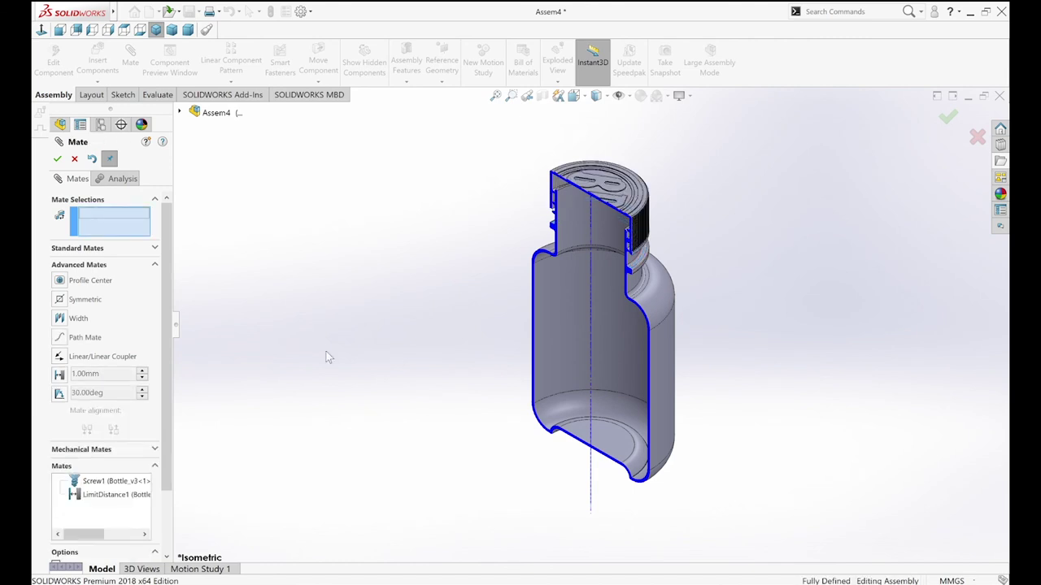
click(57, 158)
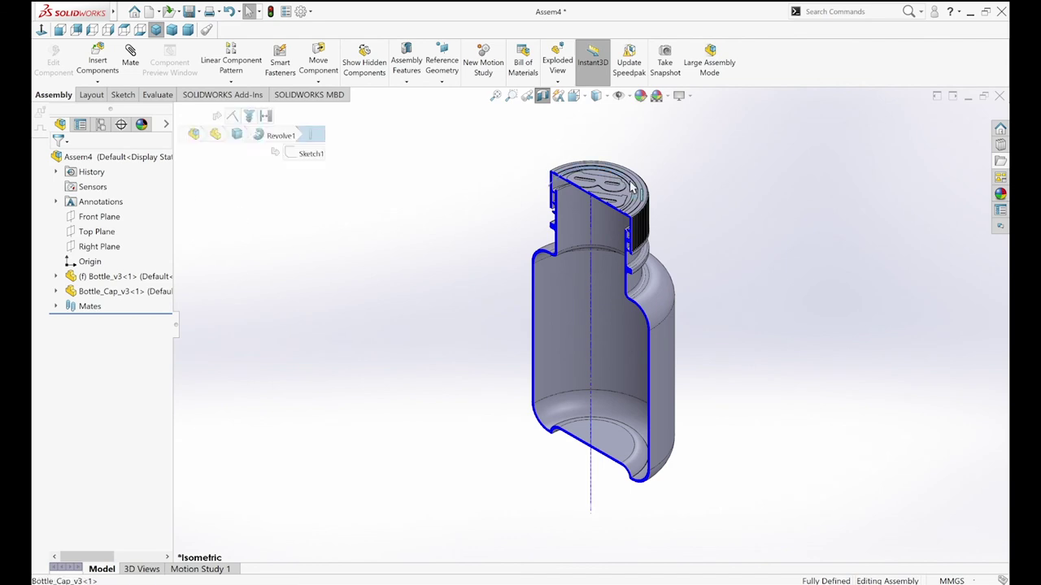
Twist the cap to check it screws along the bottle neck, then open Motion Study 1
drag(648, 202, 604, 221)
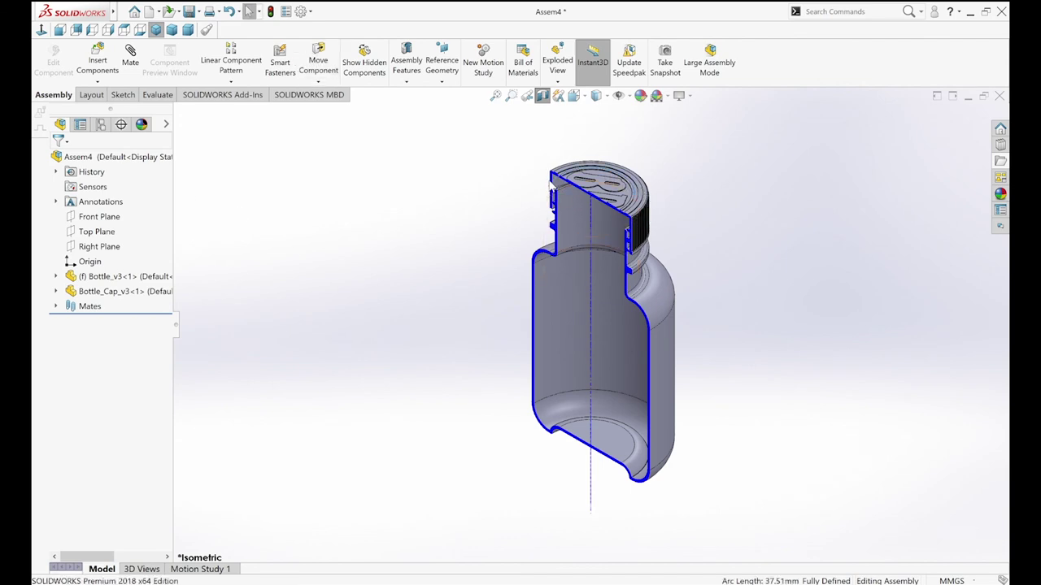
mouse_move(553, 180)
mouse_down()
mouse_move(647, 232)
mouse_move(596, 163)
mouse_move(527, 212)
mouse_up()
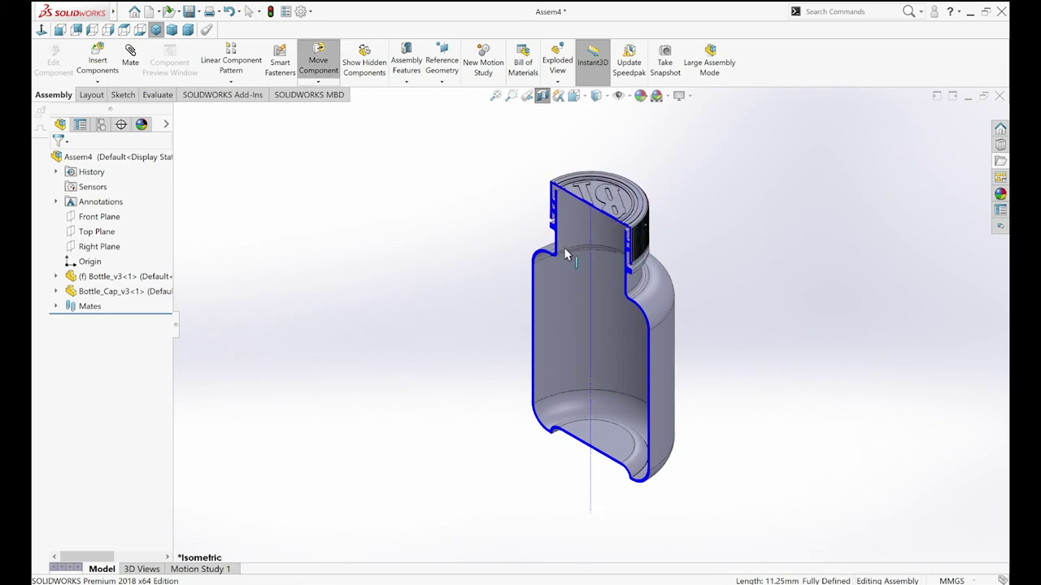
key(Escape)
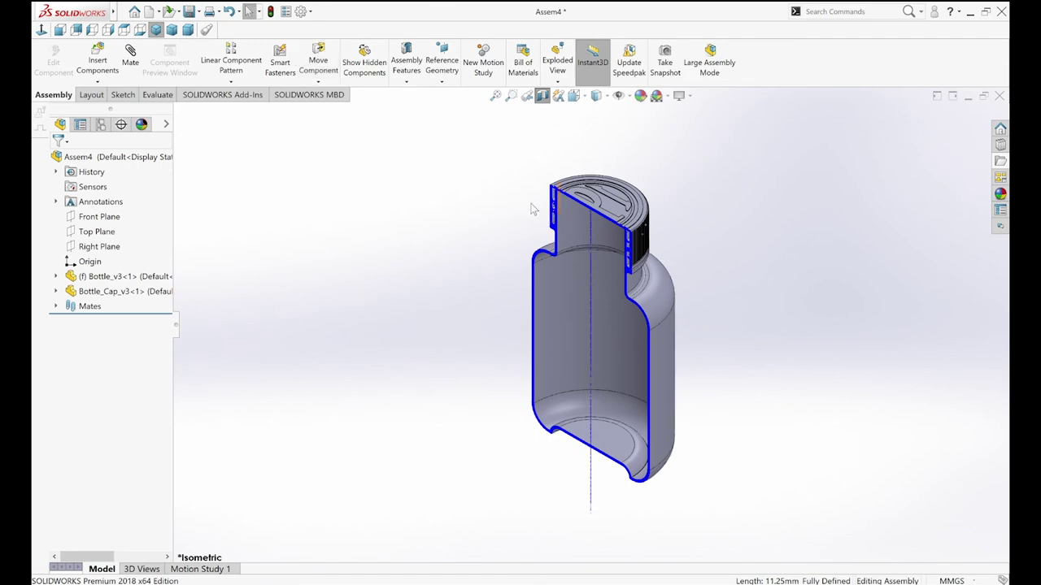
scroll(529, 210, down, 2)
scroll(596, 225, down, 5)
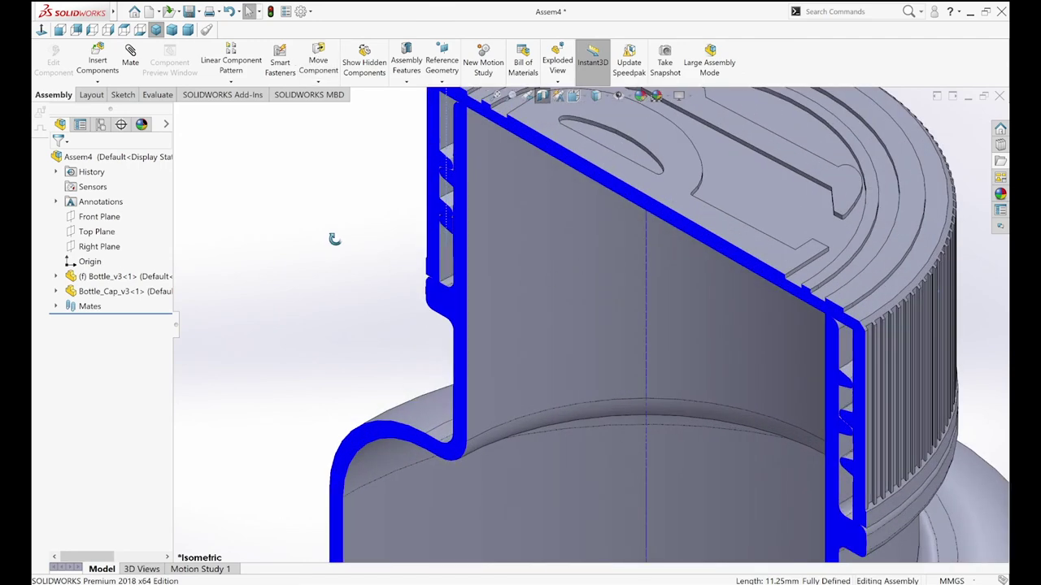
middle_drag(385, 195, 387, 222)
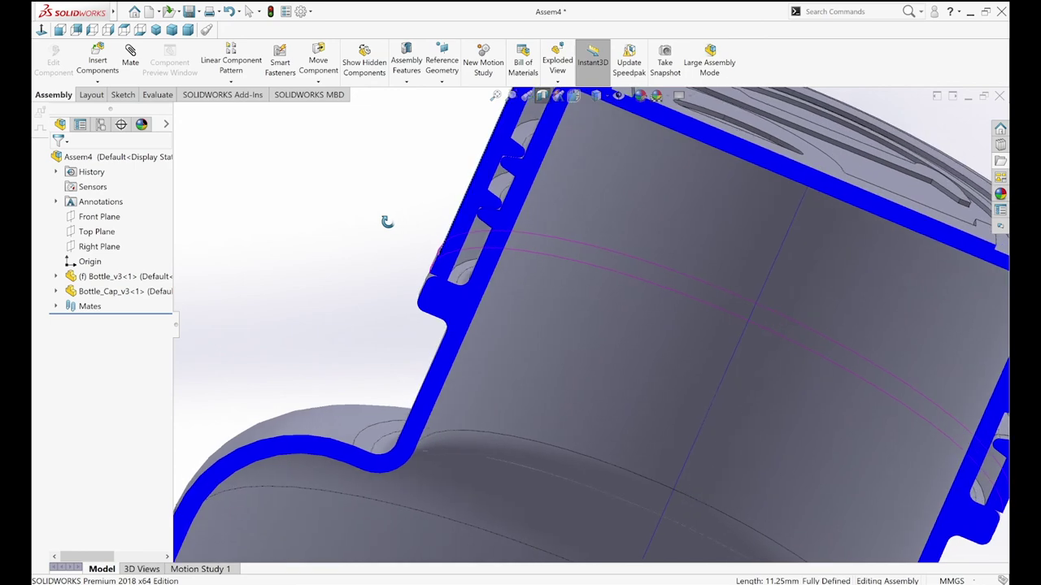
click(156, 29)
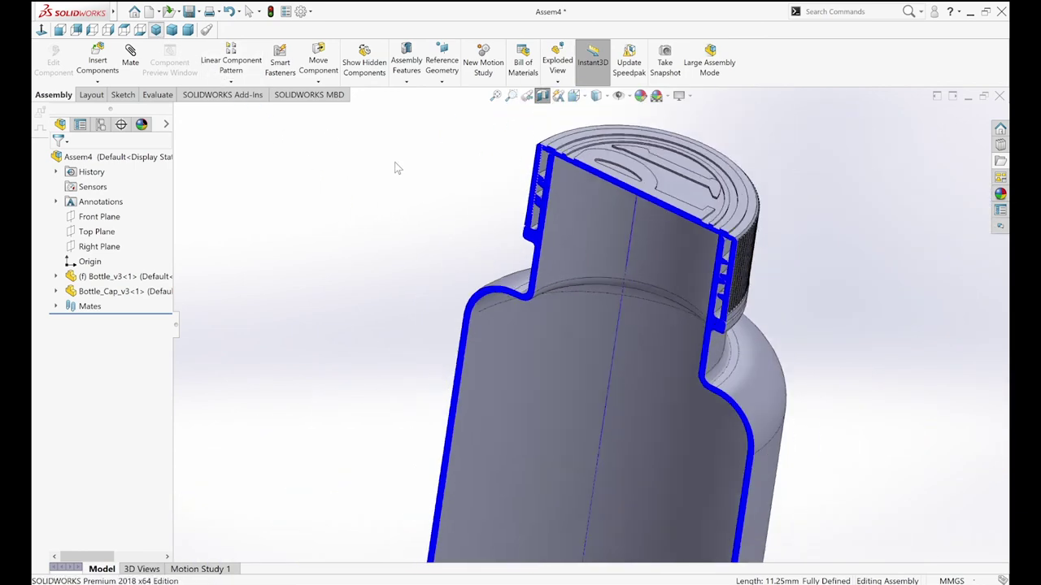
key(Escape)
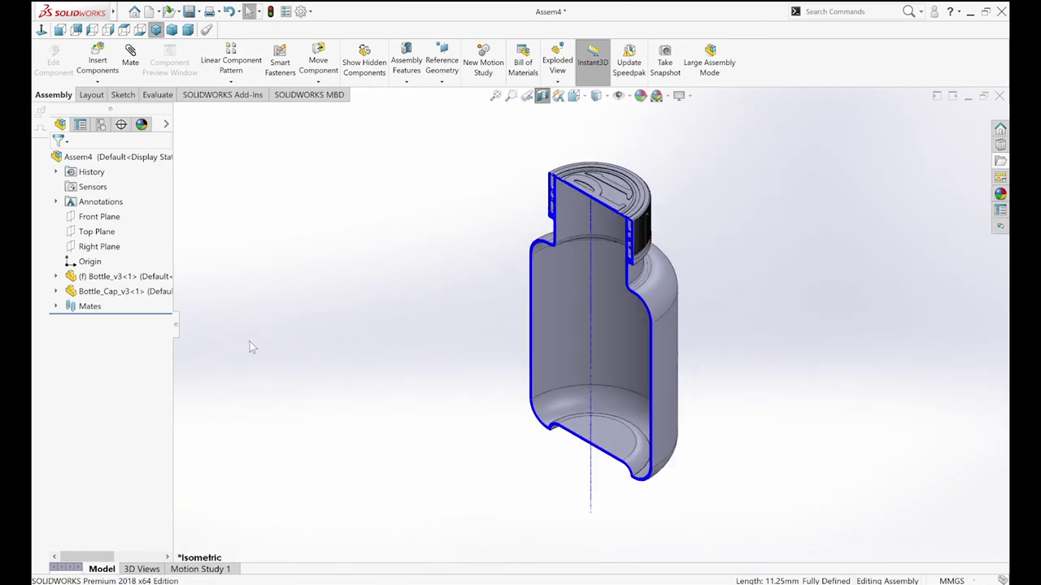
click(200, 569)
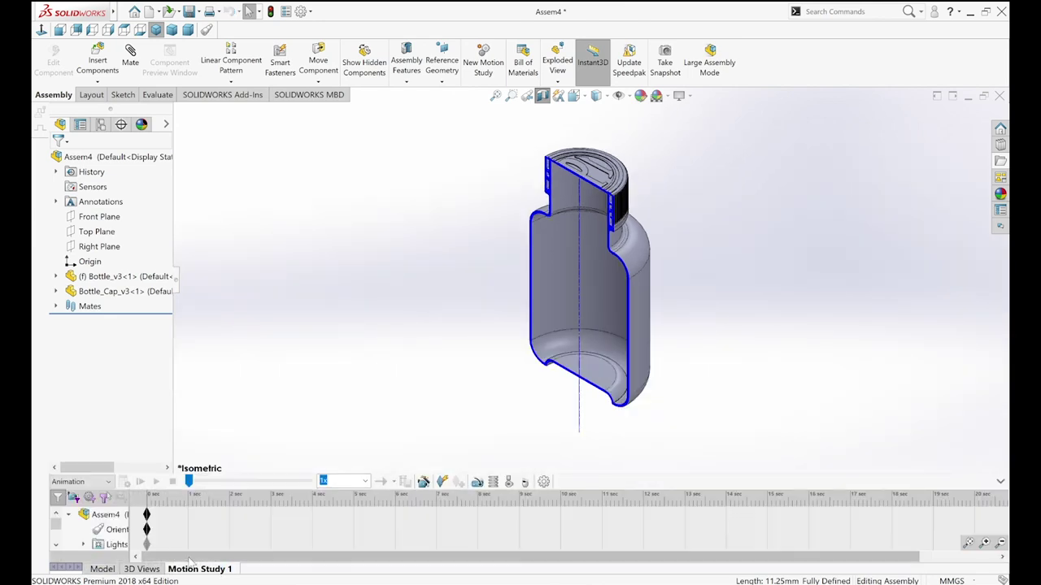
Start a rotary motor driving the Bottle_Cap face, with the whole bottle fitted in view
click(476, 482)
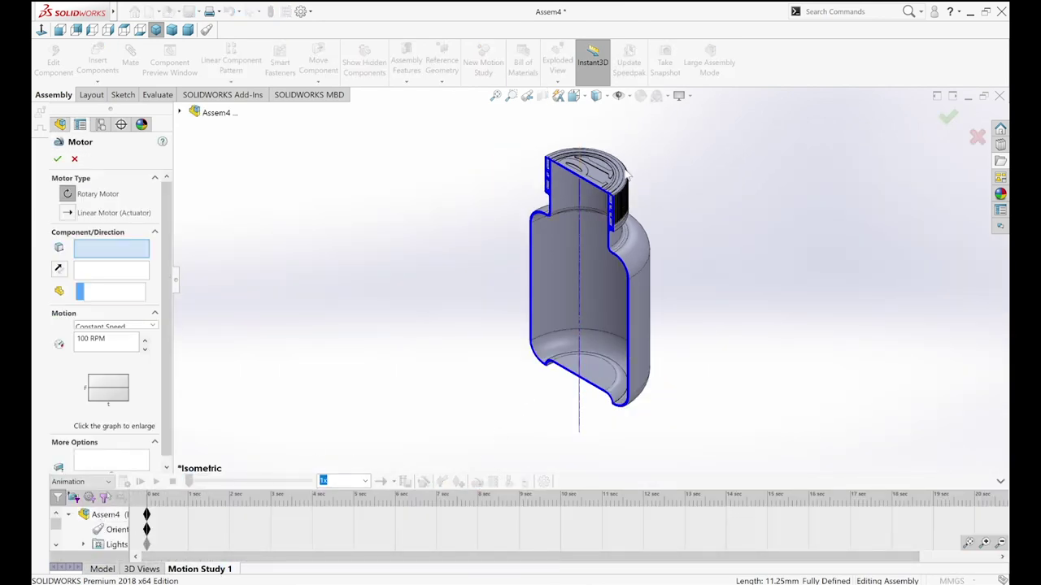
scroll(627, 175, down, 2)
scroll(628, 244, down, 3)
scroll(628, 298, down, 3)
scroll(627, 299, down, 3)
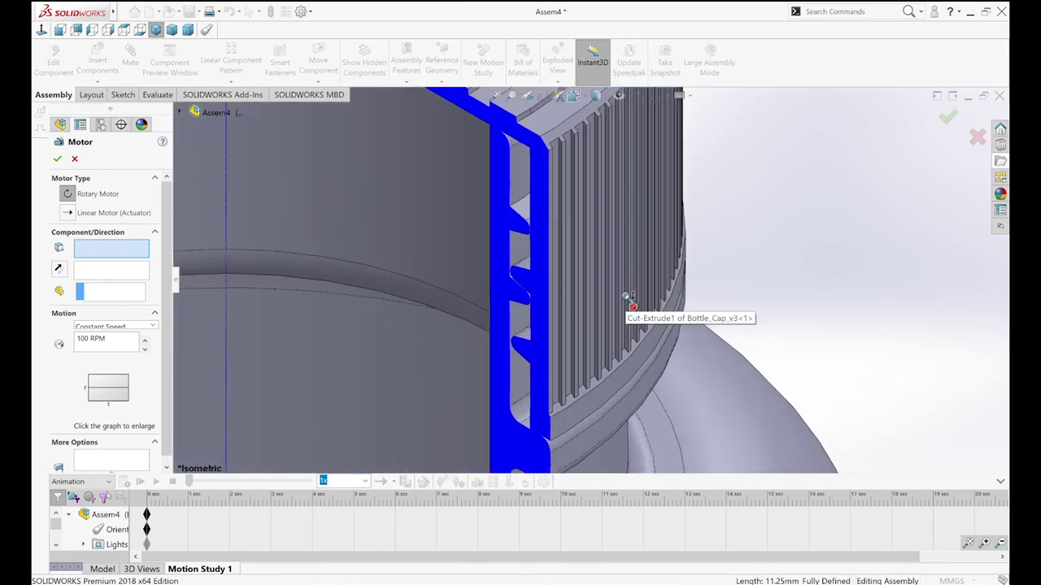
scroll(627, 297, down, 1)
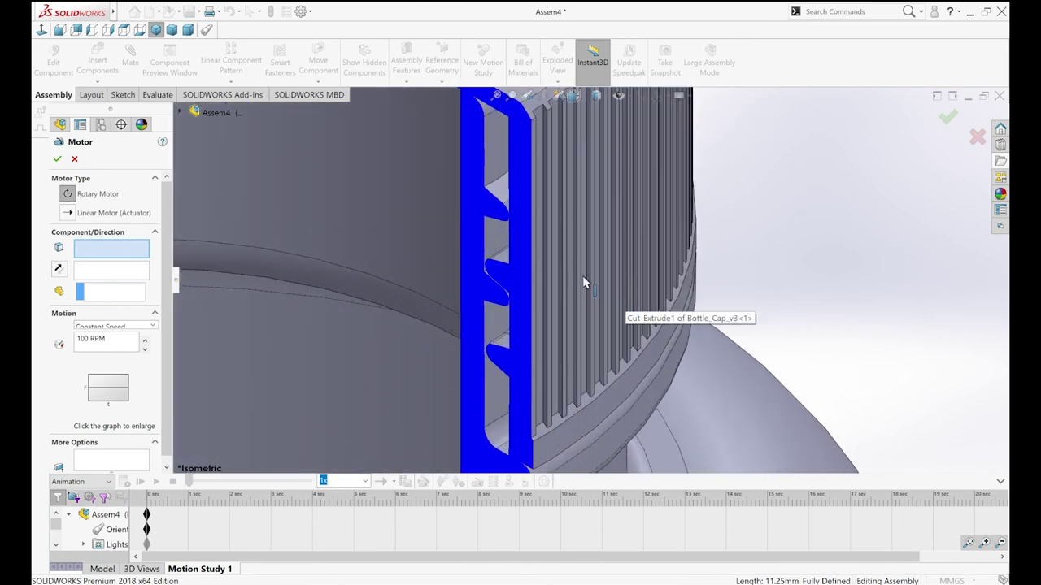
click(540, 119)
key(f)
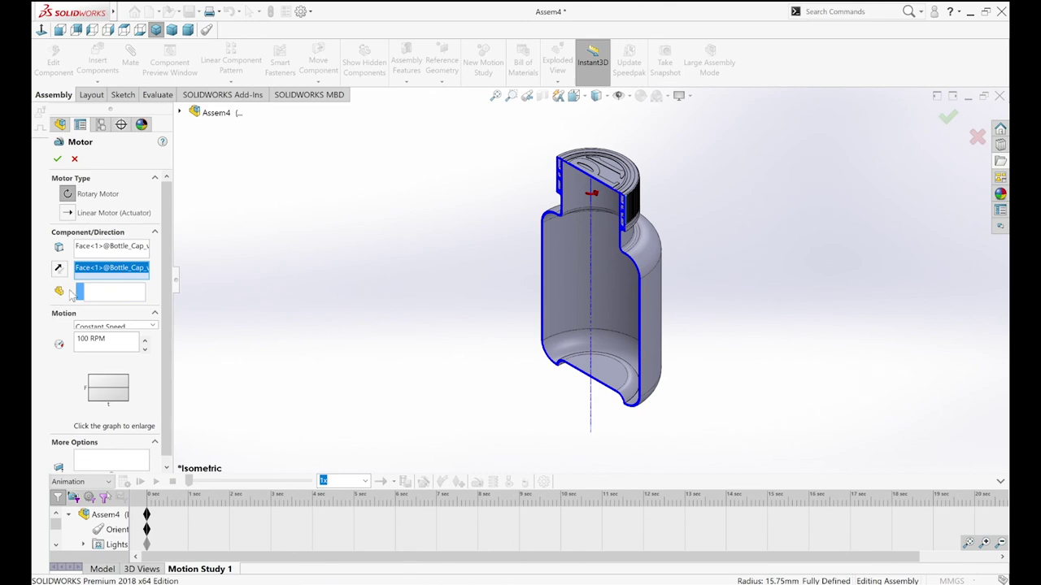
scroll(162, 318, down, 1)
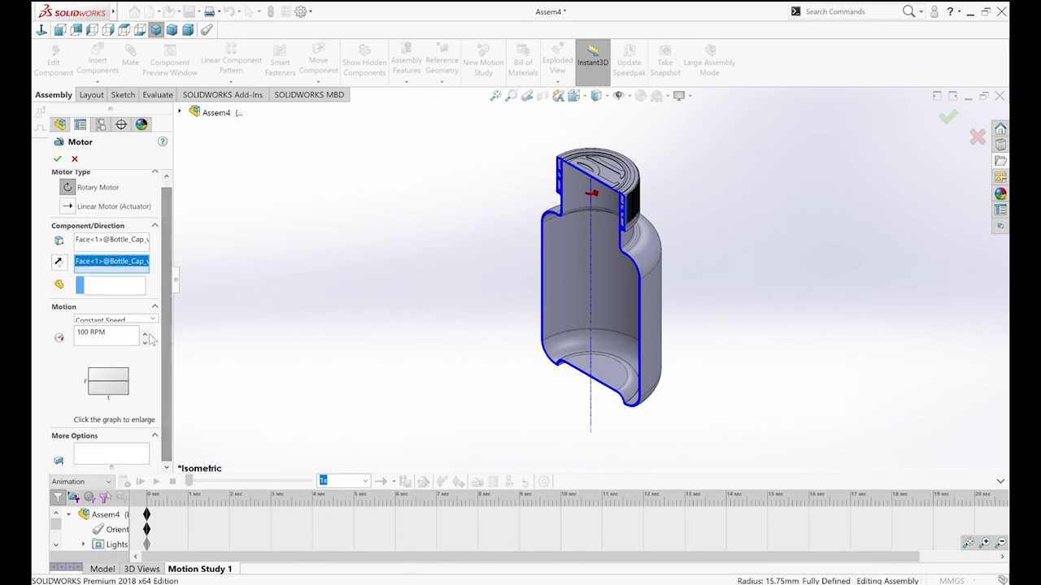
Set the motor to Distance motion of 360deg over 0.00–5.00s, toggling Reverse Direction
click(114, 320)
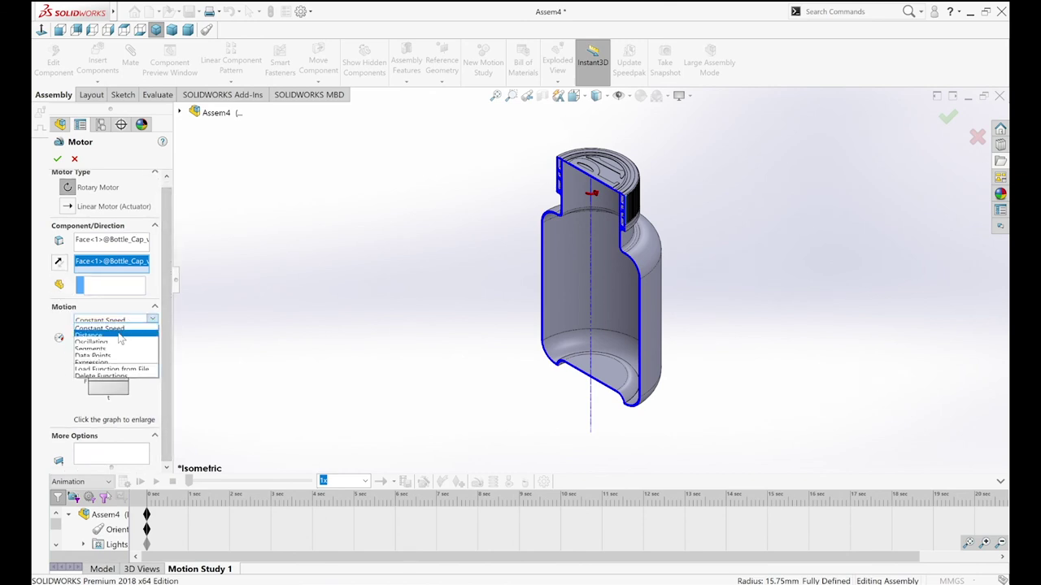
click(120, 335)
drag(106, 331, 69, 338)
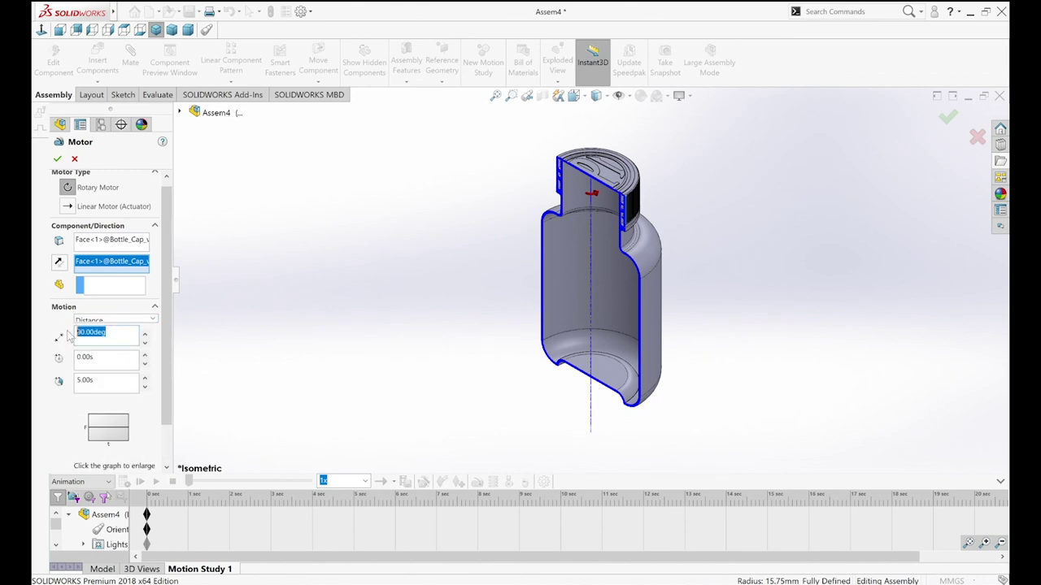
text(360)
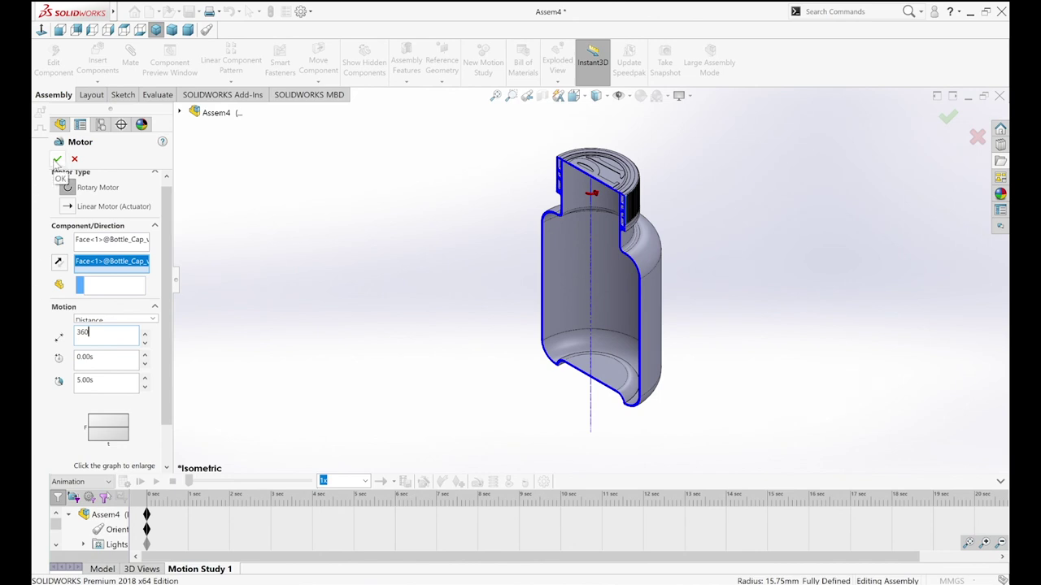
click(60, 264)
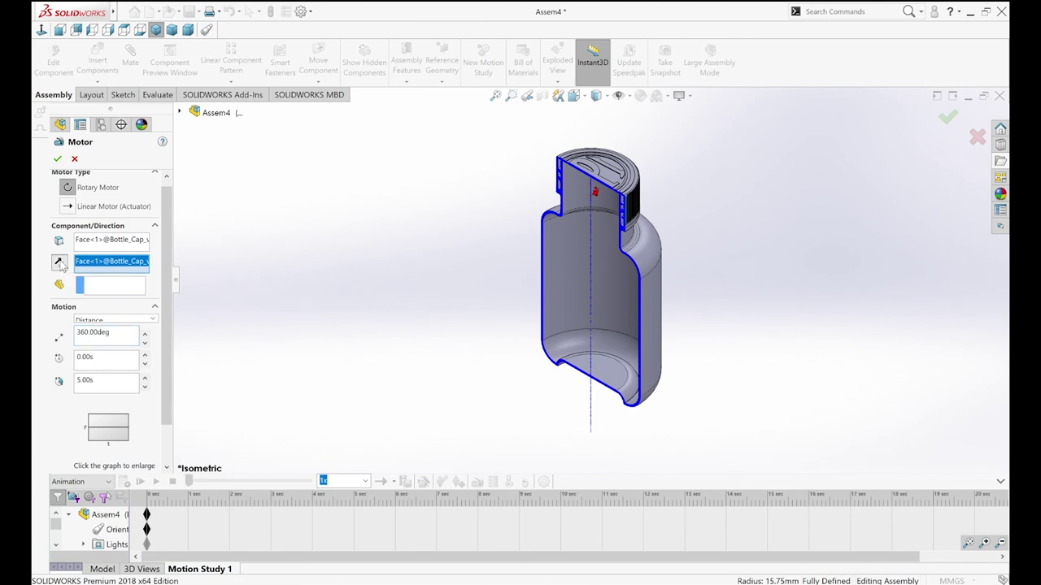
click(61, 265)
Add the motor to Motion Study 1, calculate it, and turn off the section view
click(57, 159)
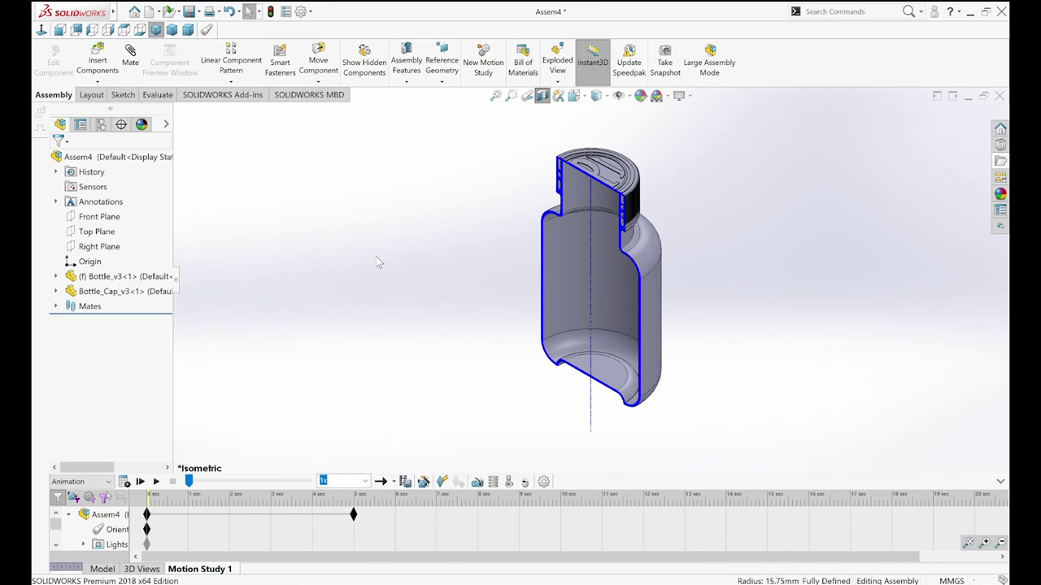
click(124, 482)
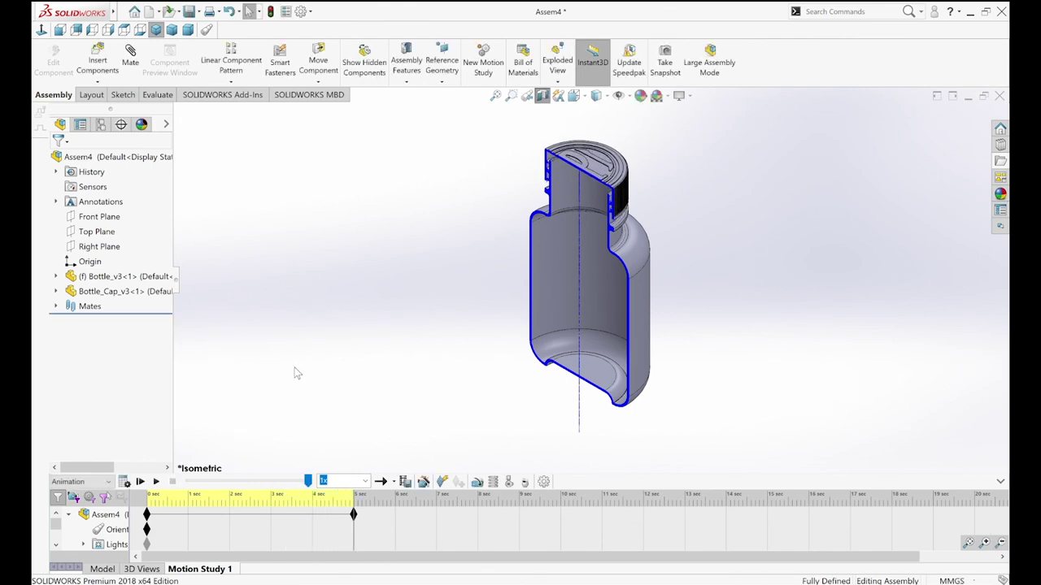
click(542, 95)
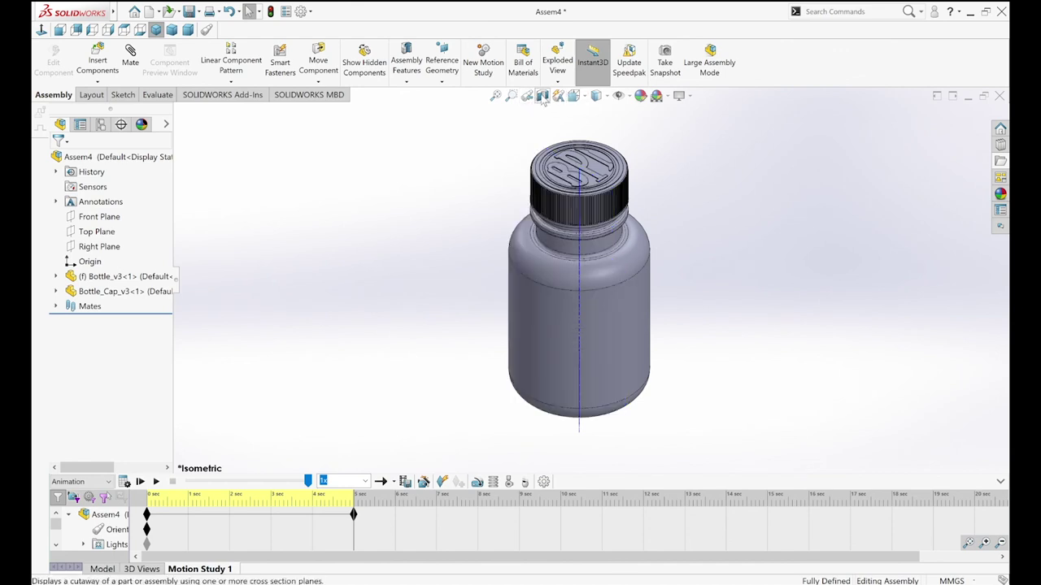
Hide the temporary axis through the bottle and play the cap-turning animation
click(629, 97)
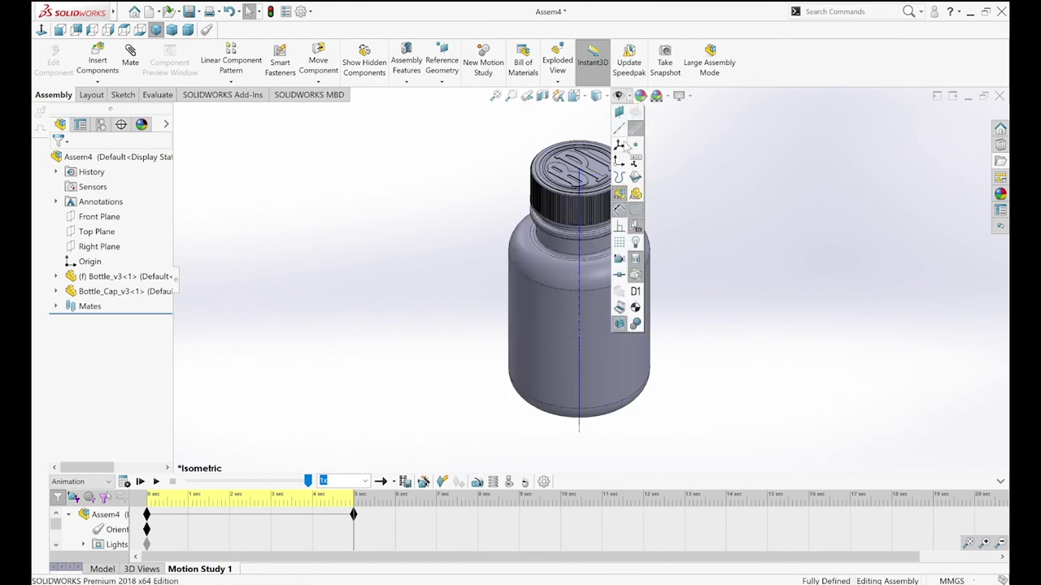
click(636, 130)
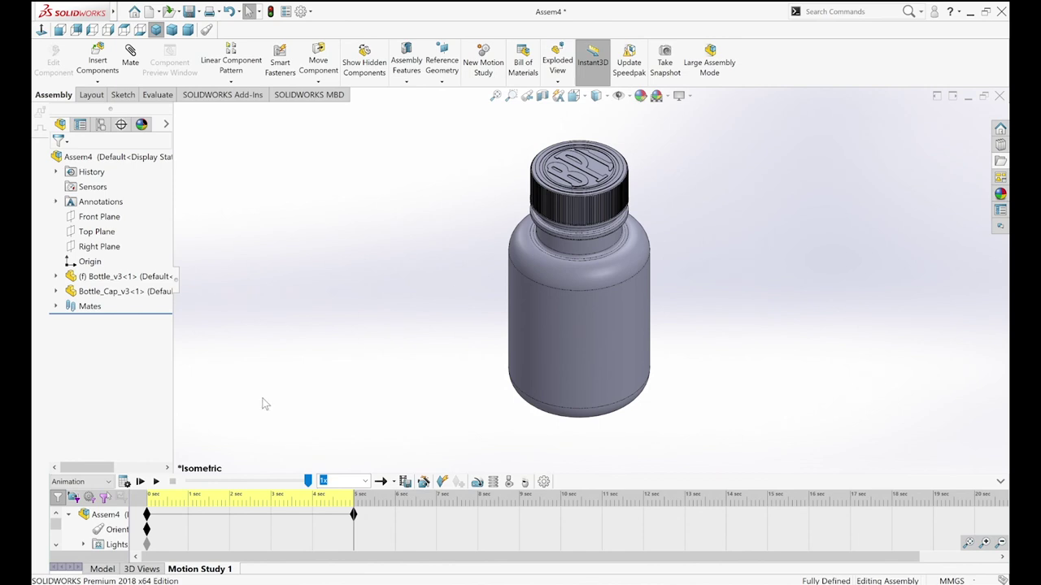
click(156, 482)
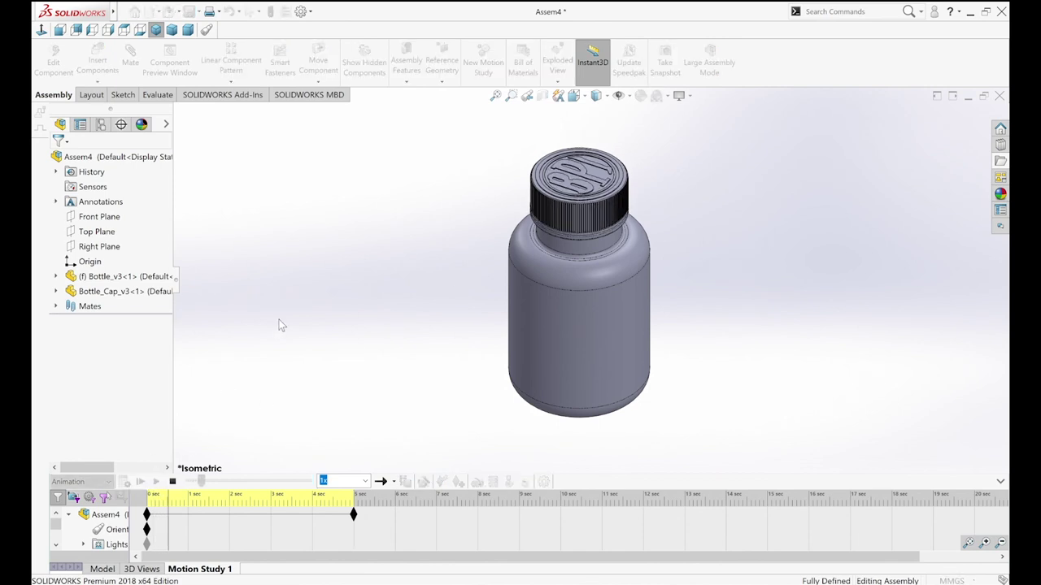